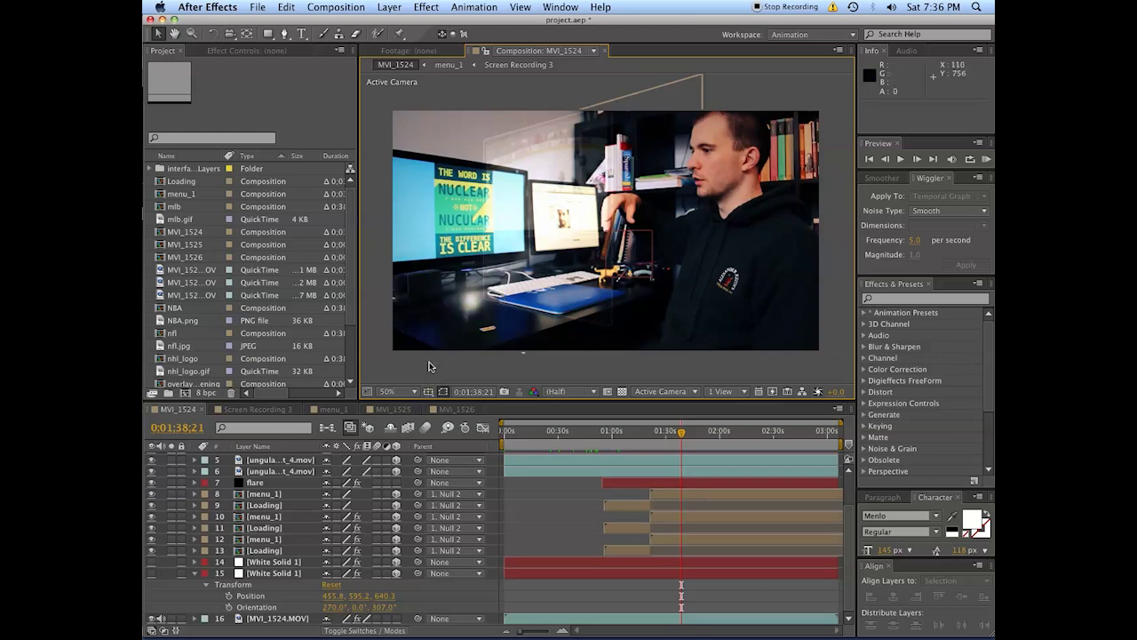
# Create a new composition from the MVI_1524.MOV footage and move the current time to 0;00;20;45
pyautogui.click(188, 272)
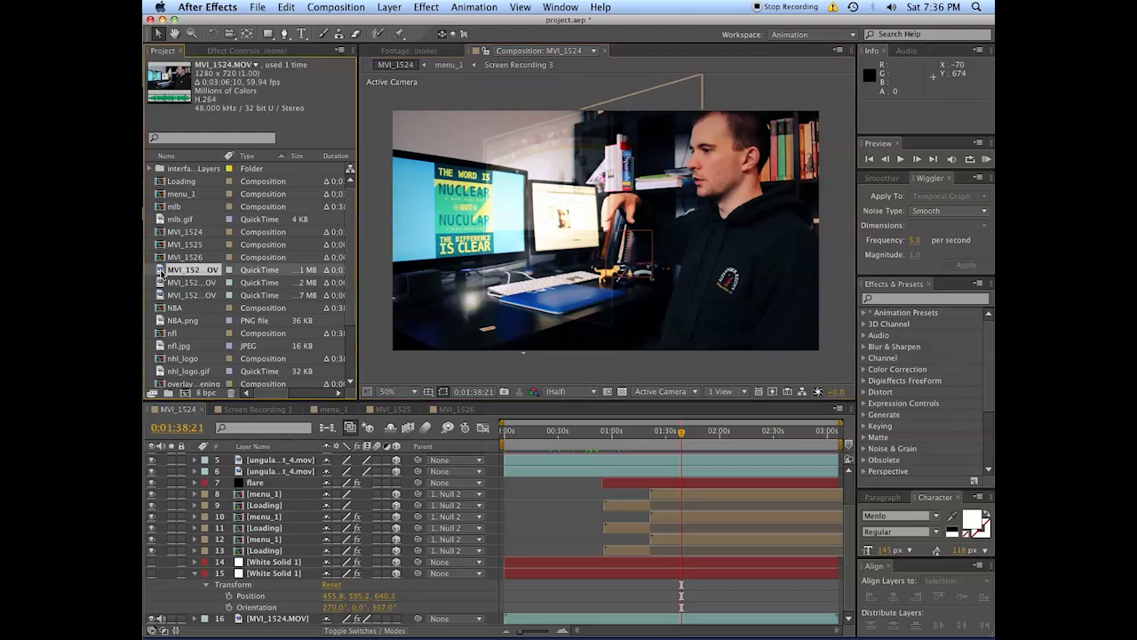
pyautogui.moveTo(159, 272); pyautogui.dragTo(187, 393)
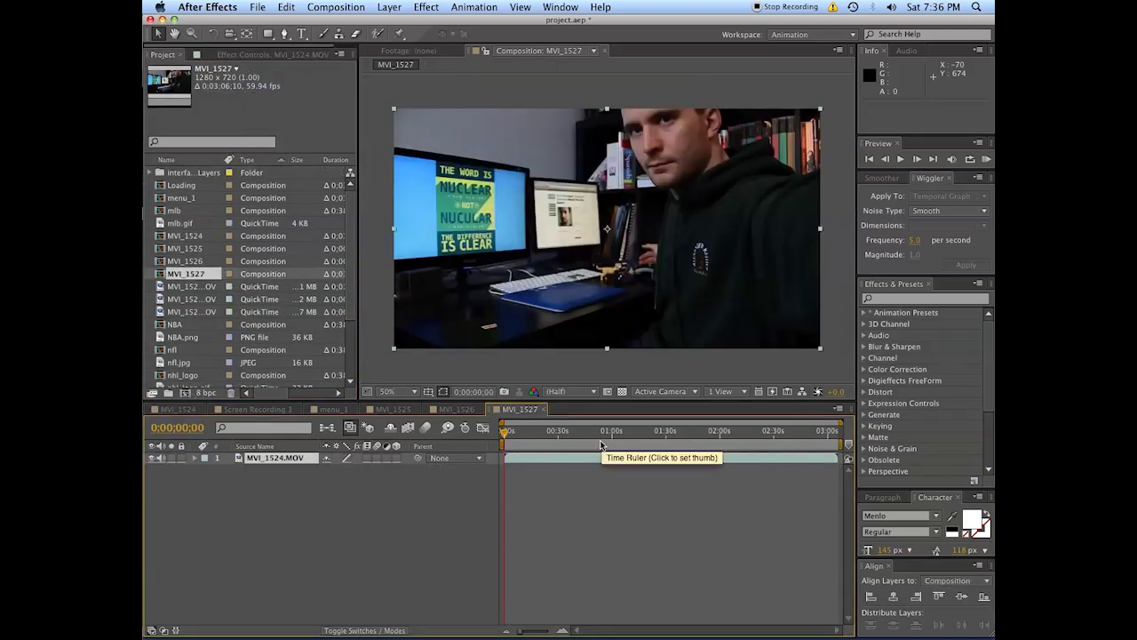
pyautogui.click(541, 438)
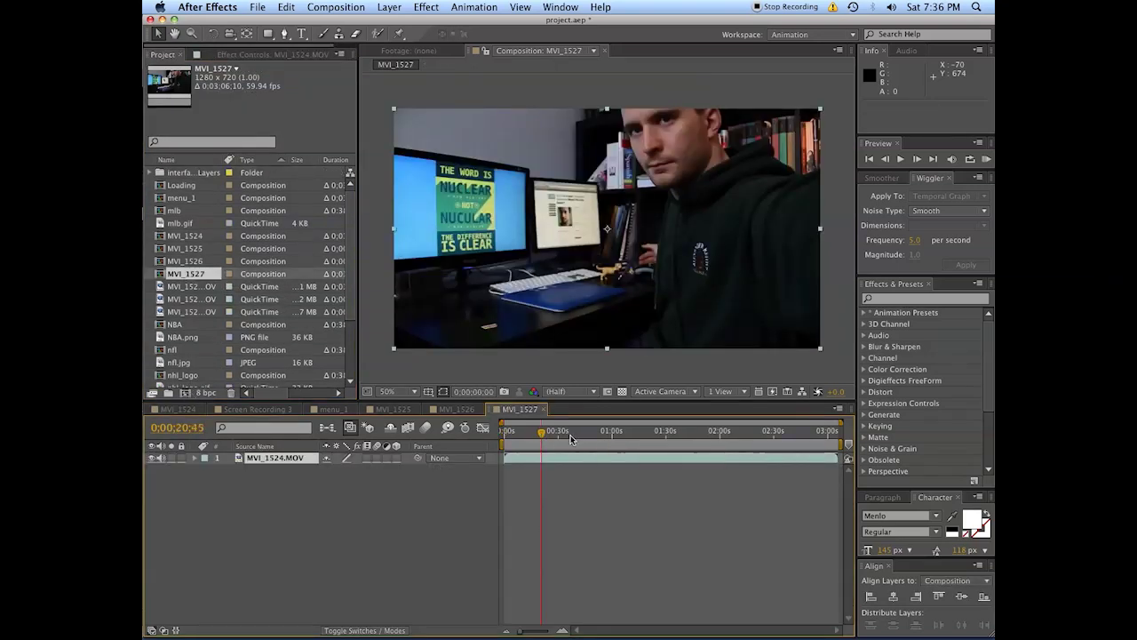
# Check the frame size, frame rate and duration in the new composition's settings
pyautogui.click(839, 410)
pyautogui.click(853, 437)
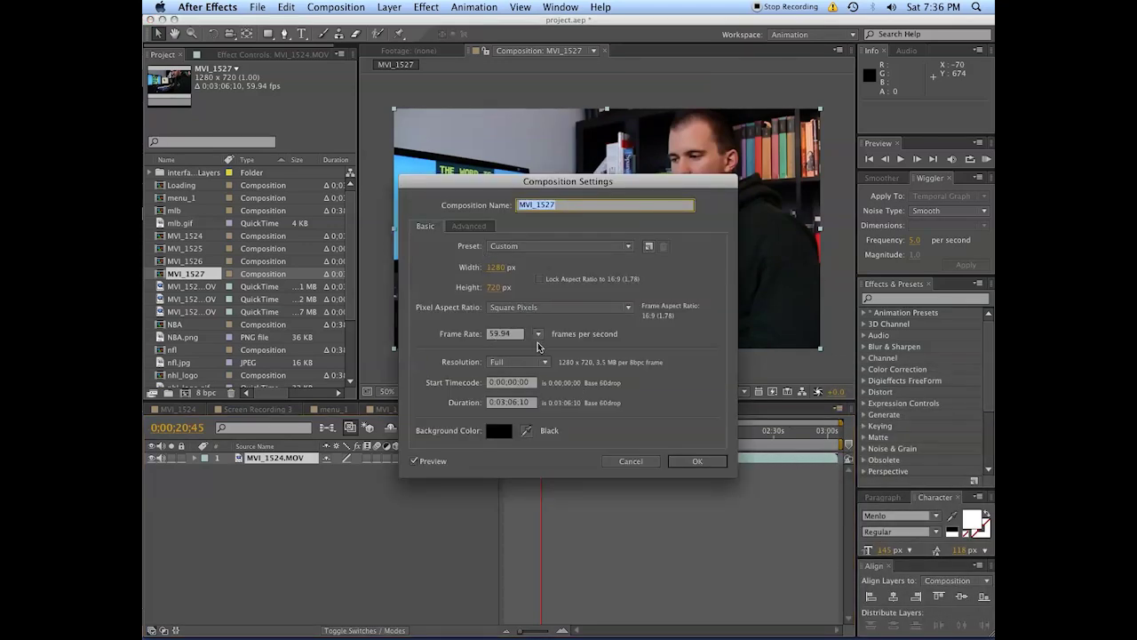
pyautogui.click(695, 463)
pyautogui.click(447, 523)
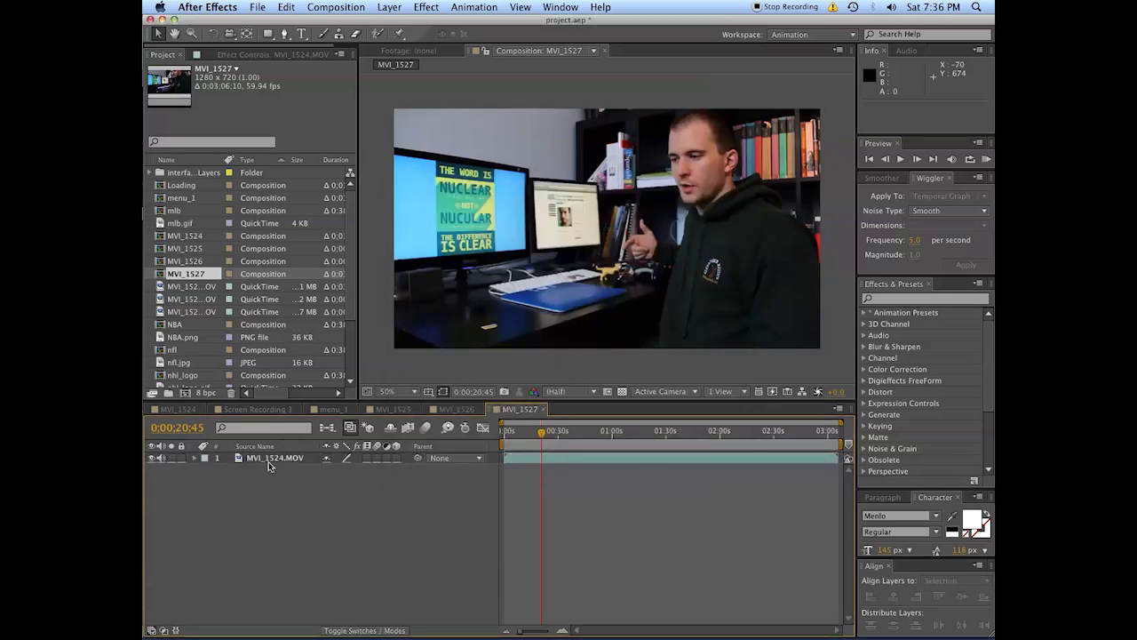
# Add a one-node camera with the 28mm preset to the composition
pyautogui.rightClick(209, 529)
pyautogui.moveTo(266, 511)
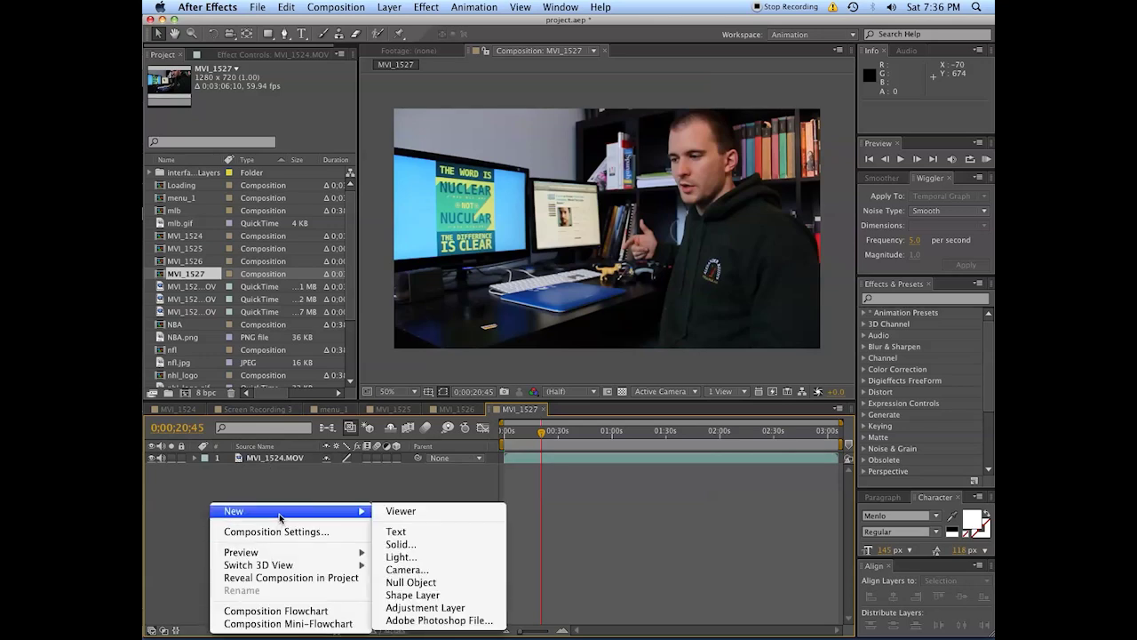
pyautogui.click(416, 568)
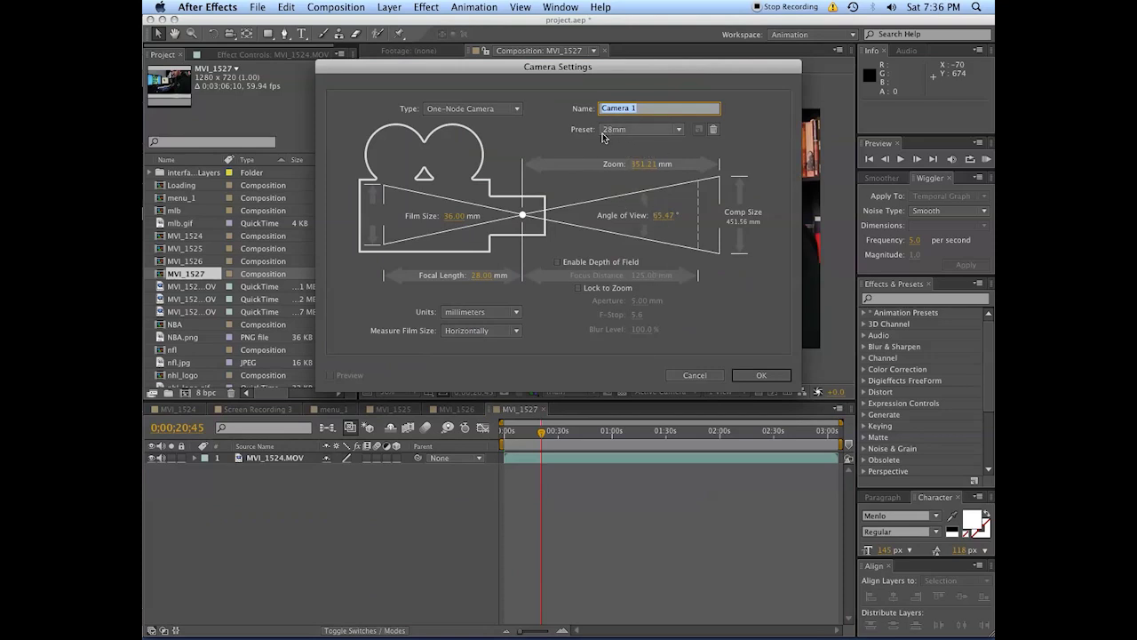
pyautogui.click(761, 375)
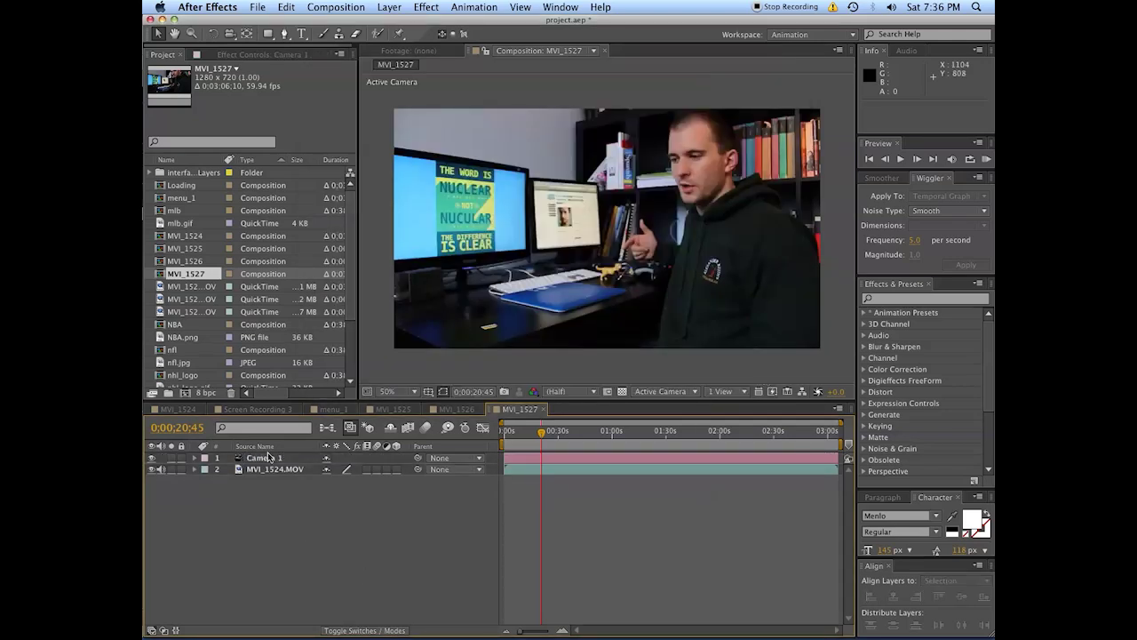
# Create a white 1280 x 720 px solid and place it below the camera layer
pyautogui.rightClick(268, 503)
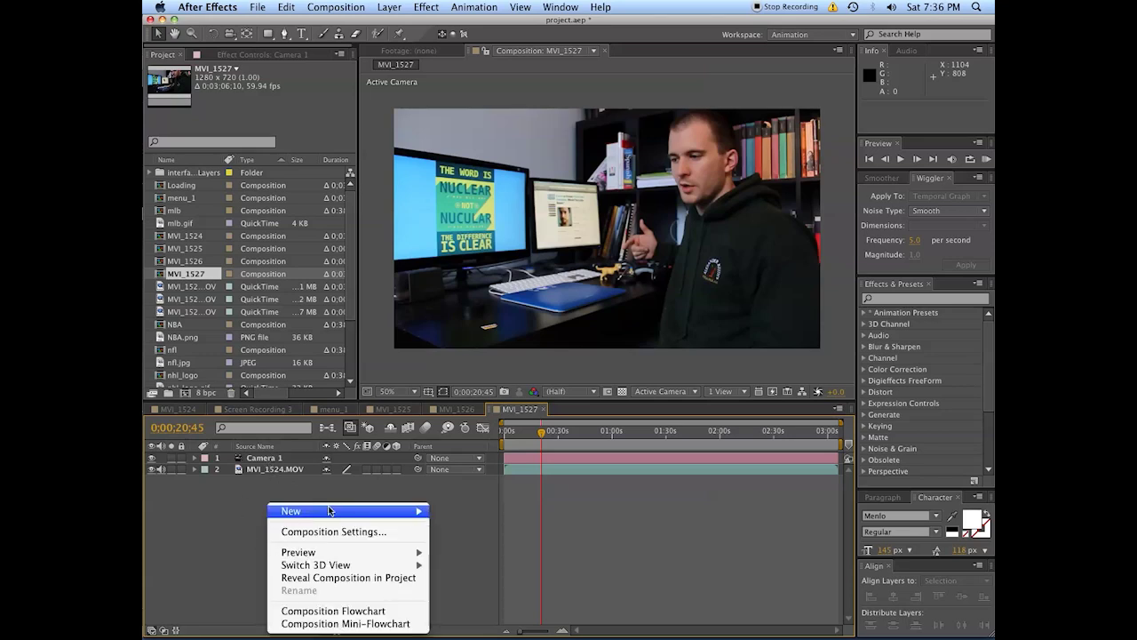
pyautogui.moveTo(417, 510)
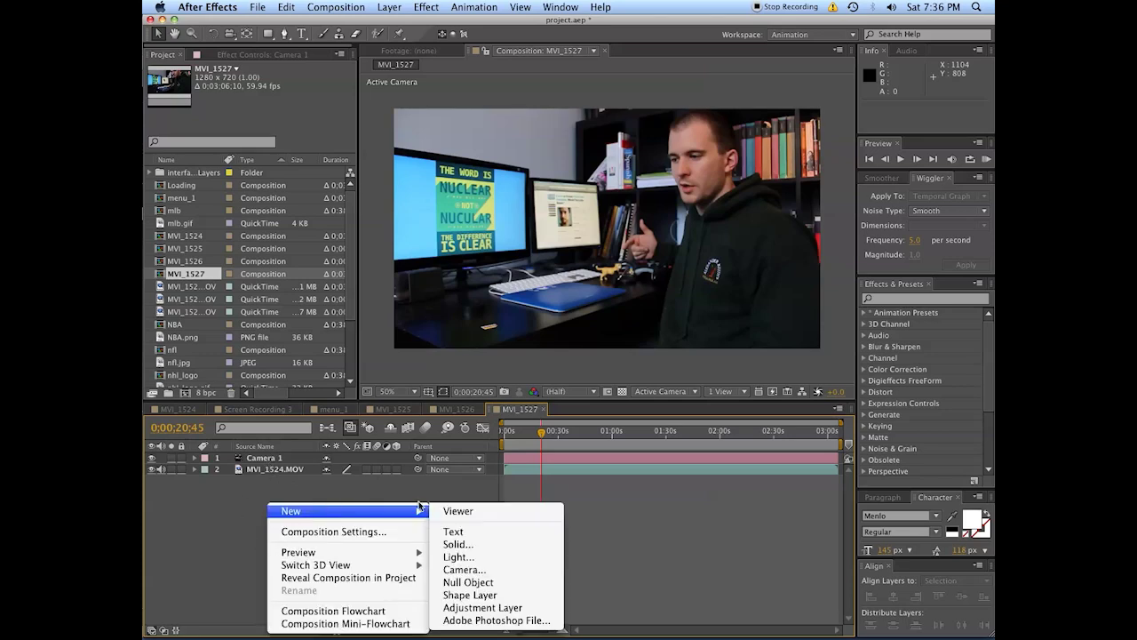
pyautogui.click(471, 545)
pyautogui.click(555, 407)
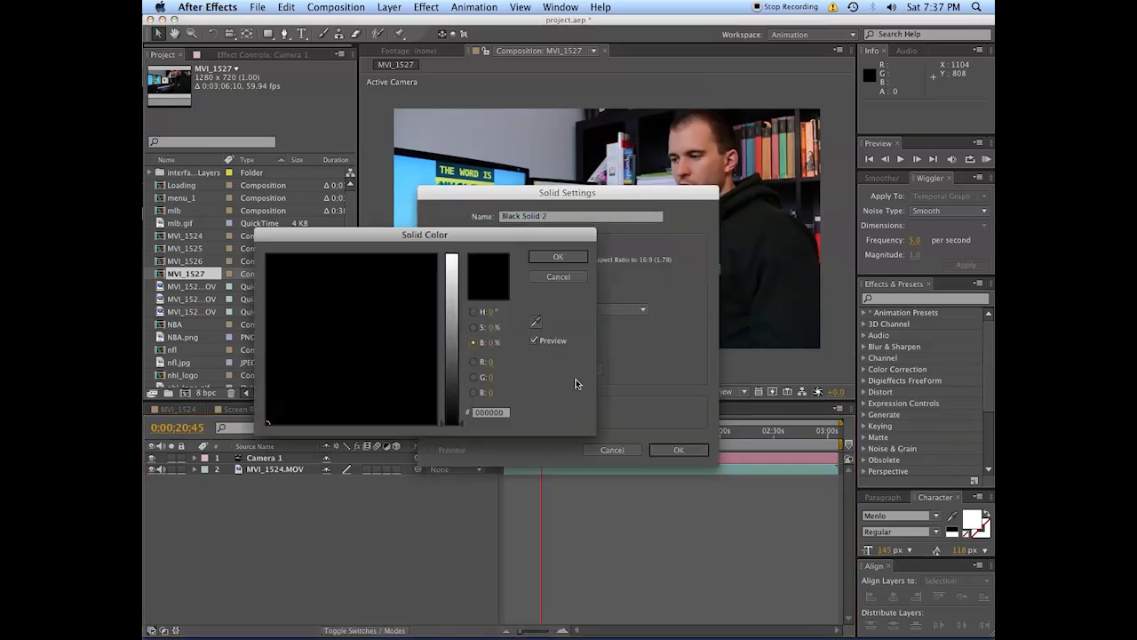
pyautogui.moveTo(455, 298); pyautogui.dragTo(453, 232)
pyautogui.click(558, 257)
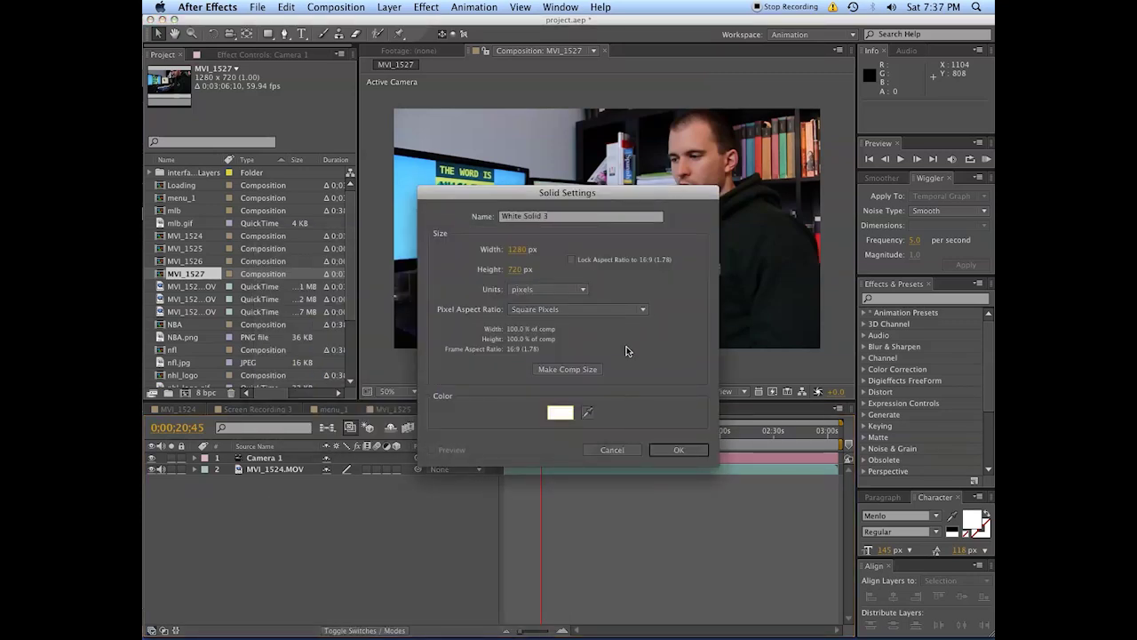
pyautogui.click(672, 450)
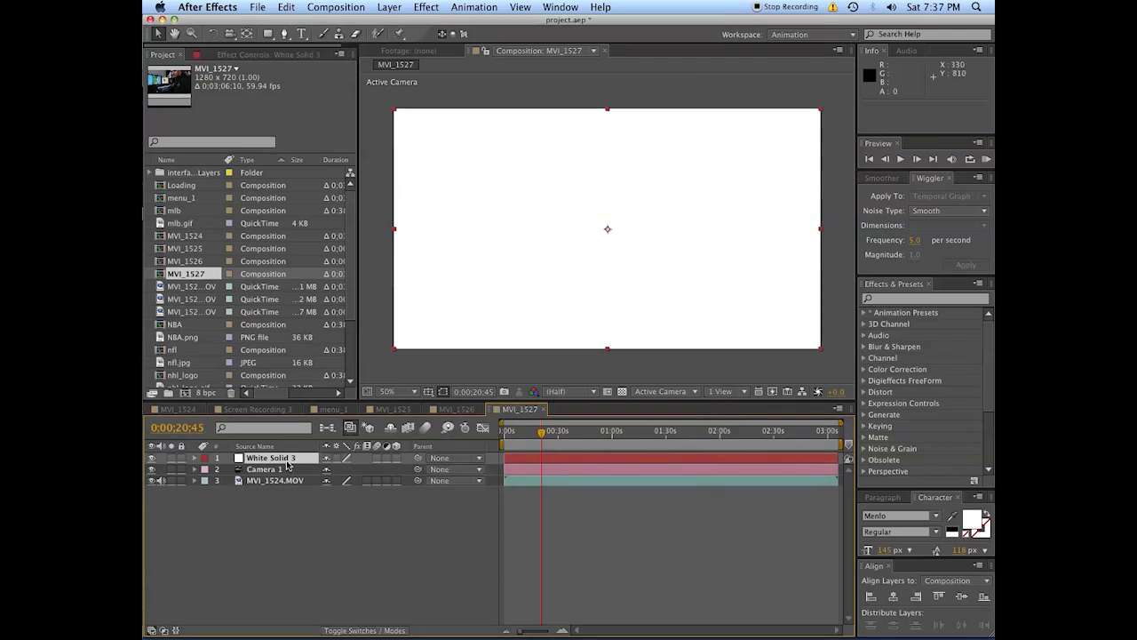
pyautogui.moveTo(287, 464); pyautogui.dragTo(287, 474)
# Apply the Grid effect to the white solid and make the solid a 3D layer
pyautogui.click(925, 297)
pyautogui.write('grid')
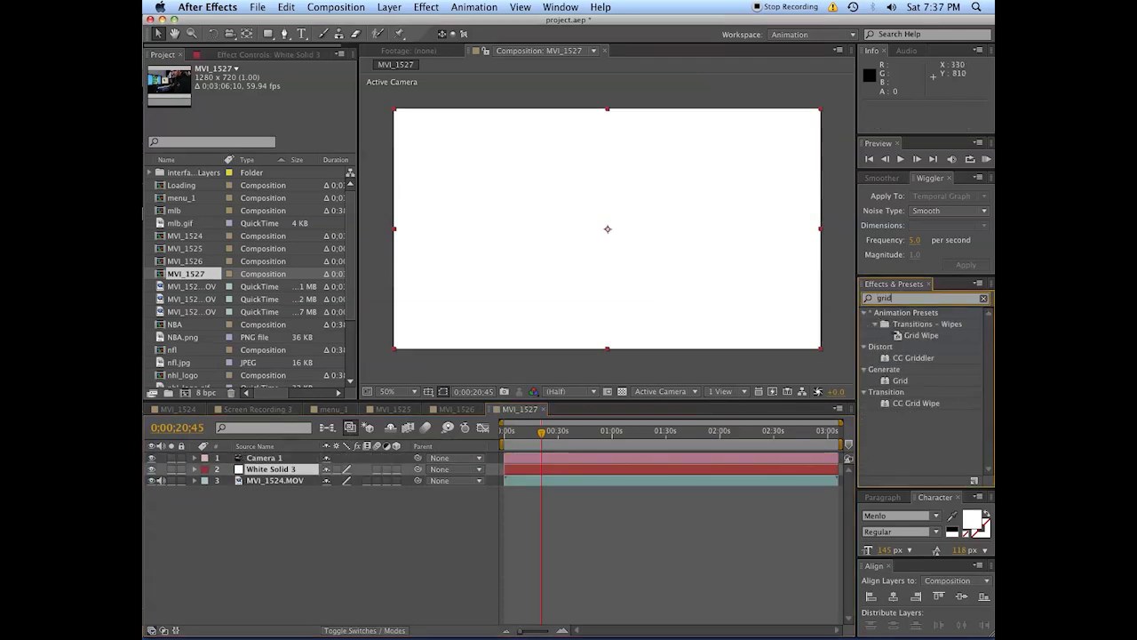
pyautogui.doubleClick(900, 380)
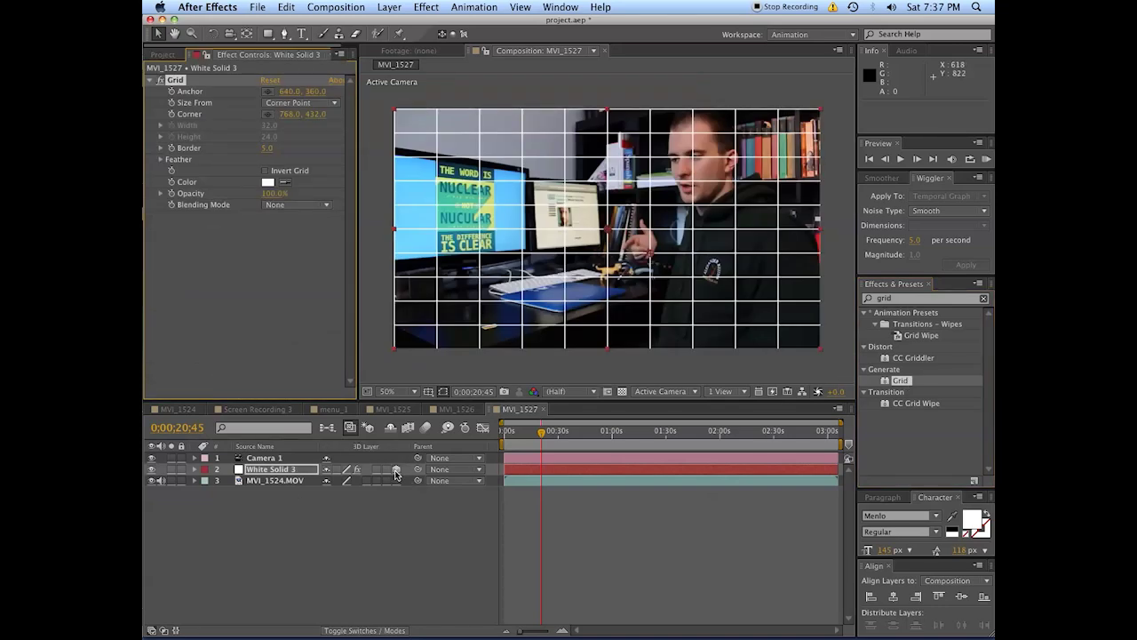
pyautogui.click(414, 540)
pyautogui.click(277, 470)
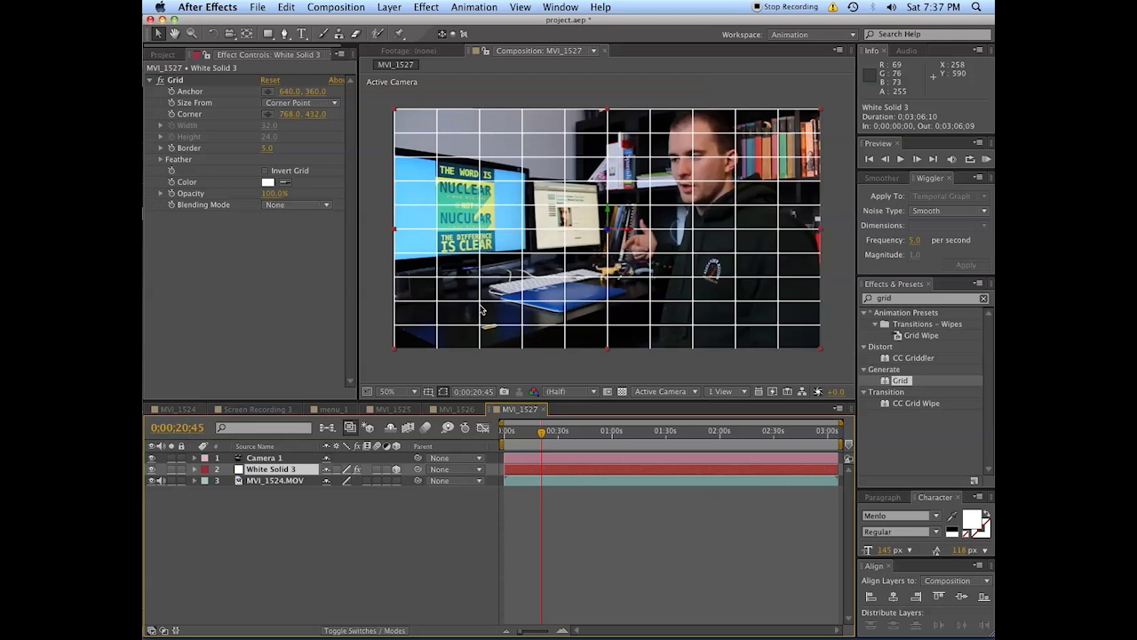
# Rotate the grid solid to an X orientation of 270° and move it over the desk to about 340, 710, 616
pyautogui.press('w')
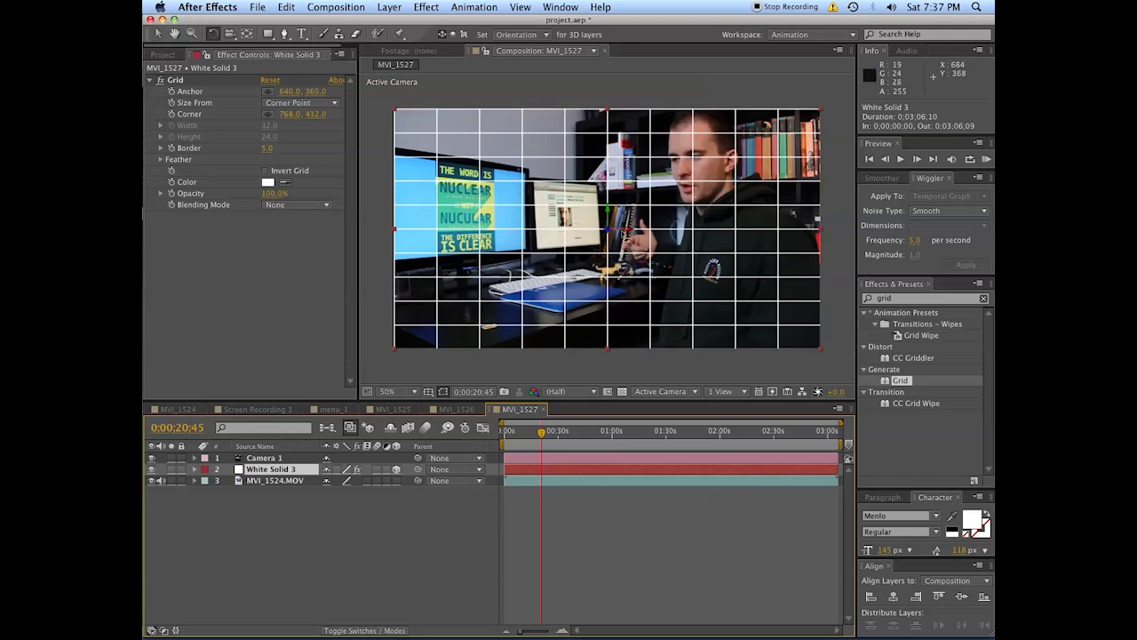
pyautogui.press('Return')
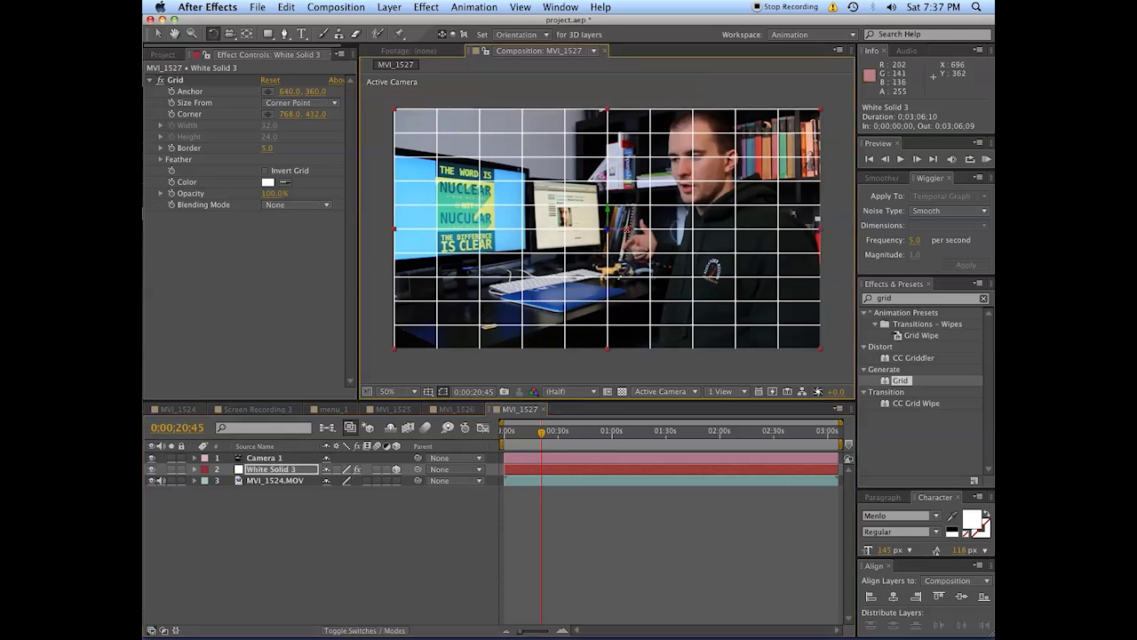
pyautogui.moveTo(628, 230); pyautogui.dragTo(632, 206)
pyautogui.press('v')
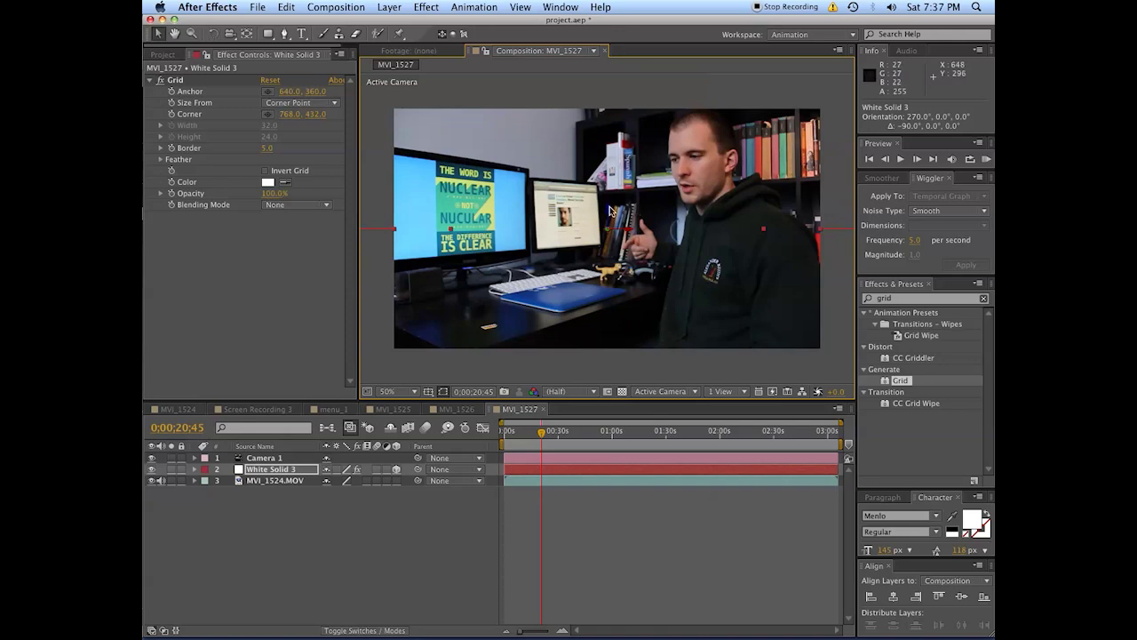
pyautogui.moveTo(611, 210); pyautogui.dragTo(587, 134)
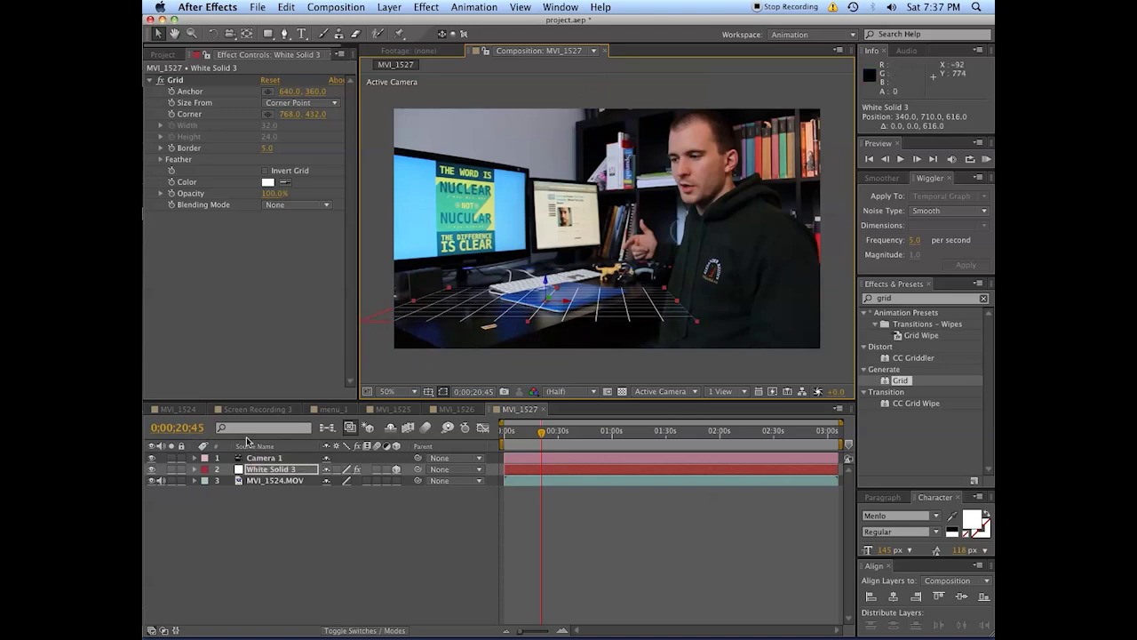
# Set the grid solid's position to 455.8, 595.2, 640.3
pyautogui.press('u')
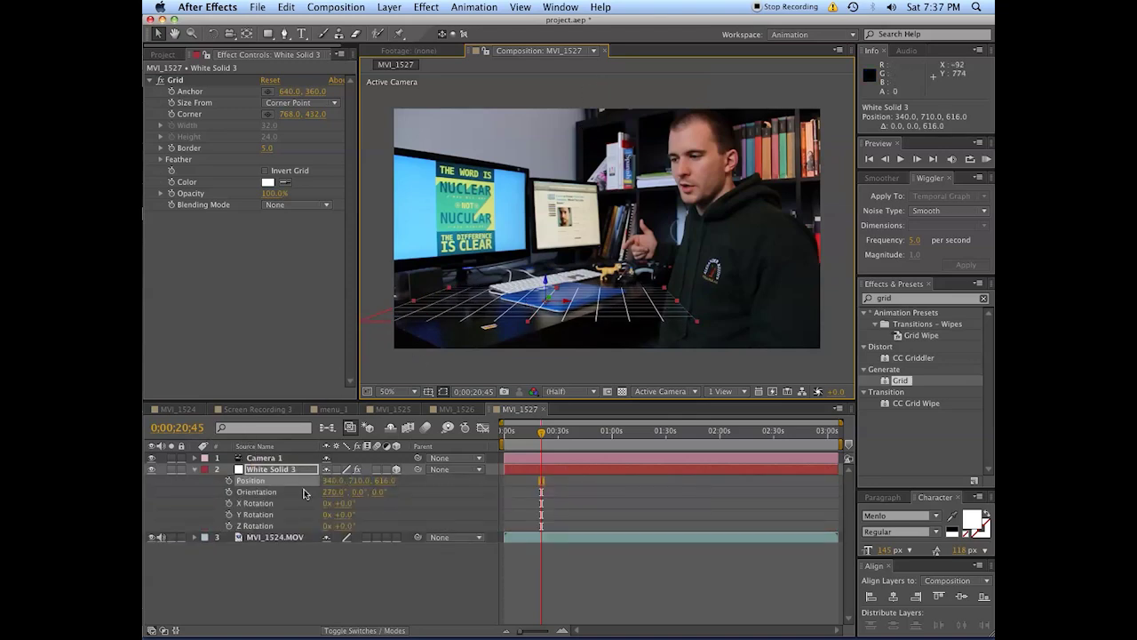
pyautogui.click(331, 480)
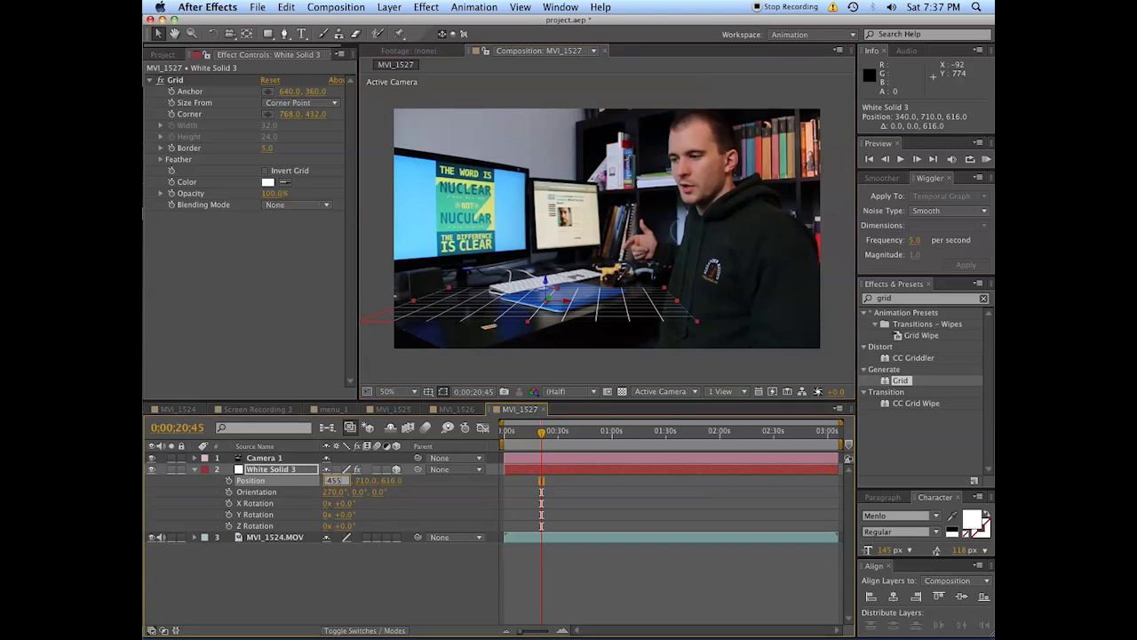
pyautogui.write('455.8')
pyautogui.press('Tab')
pyautogui.write('5')
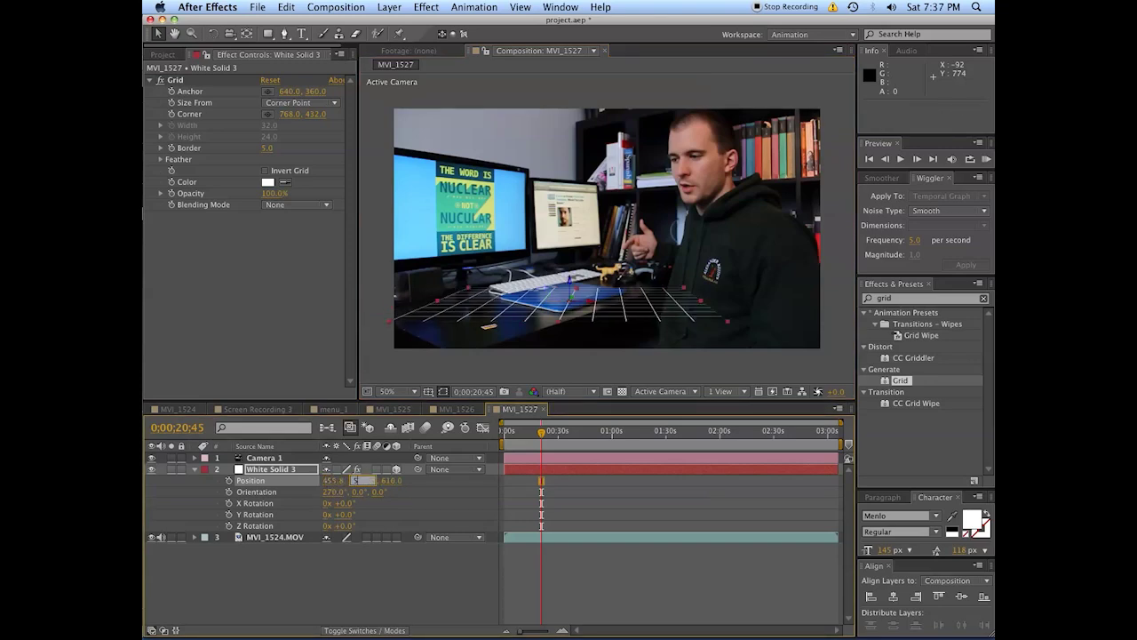
pyautogui.write('95.2')
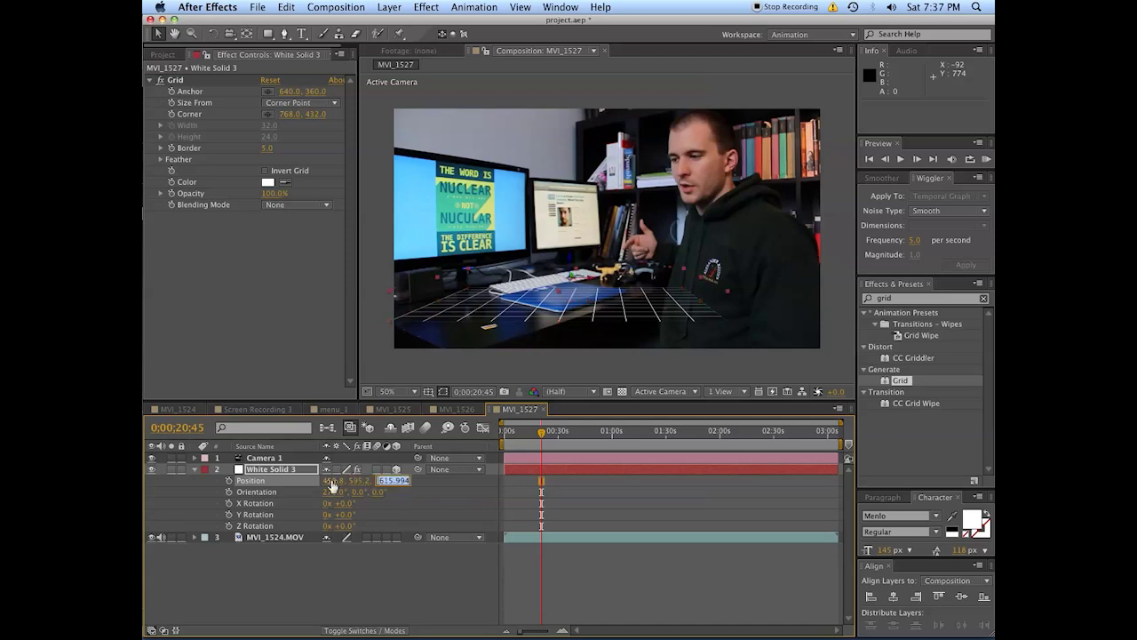
pyautogui.press('Tab')
pyautogui.write('640')
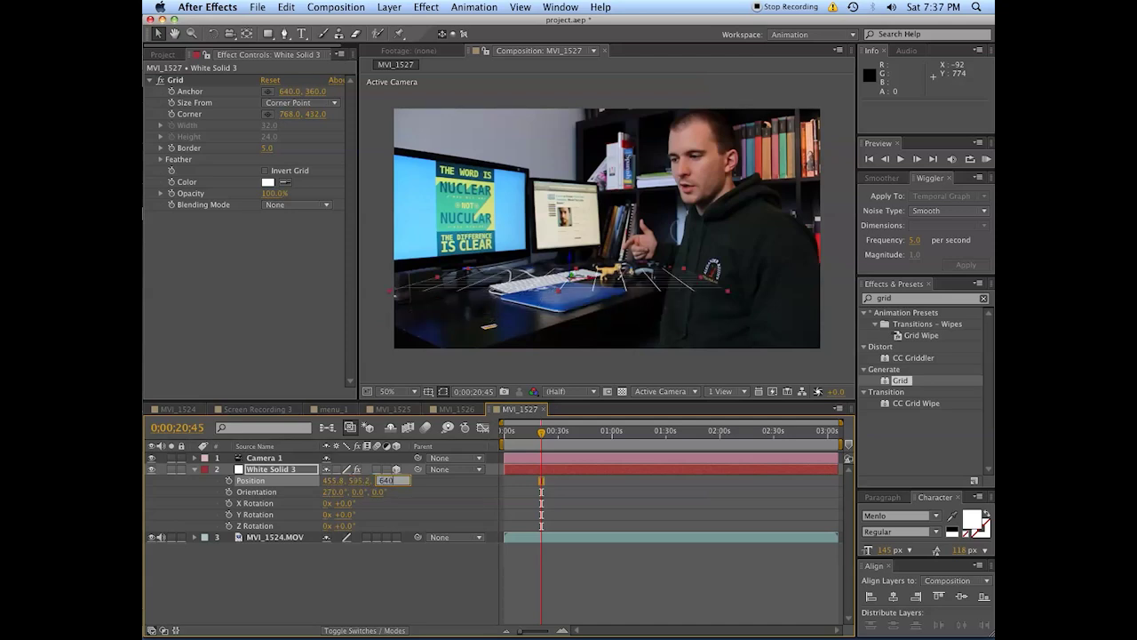
pyautogui.write('.3')
pyautogui.press('Return')
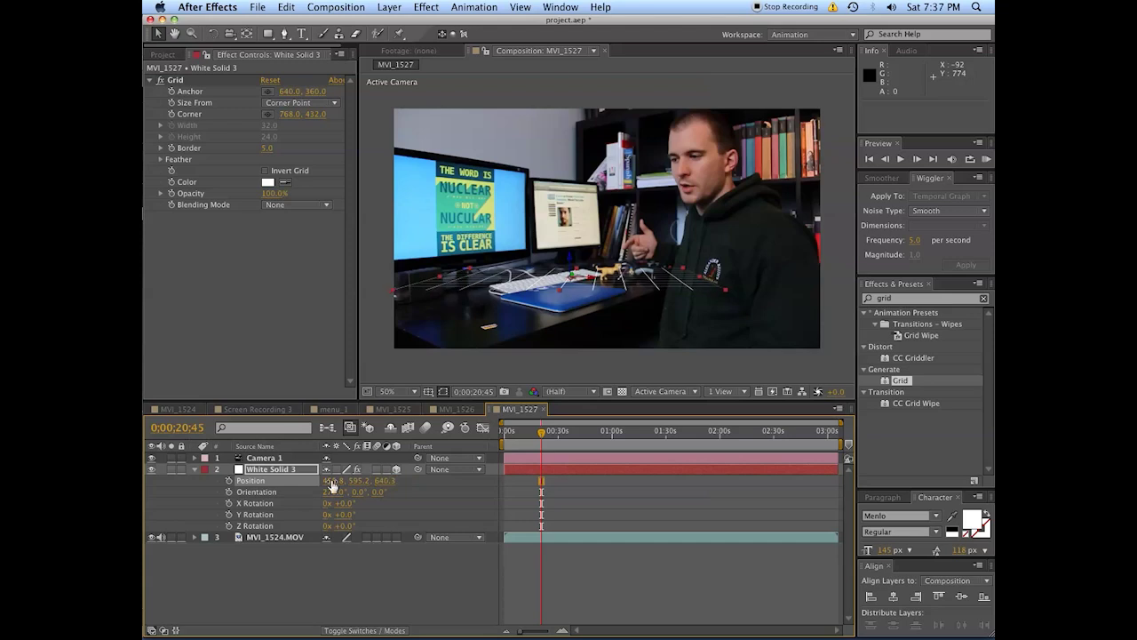
# Set the grid solid's Z orientation to 307°
pyautogui.click(375, 492)
pyautogui.write('307')
pyautogui.press('Return')
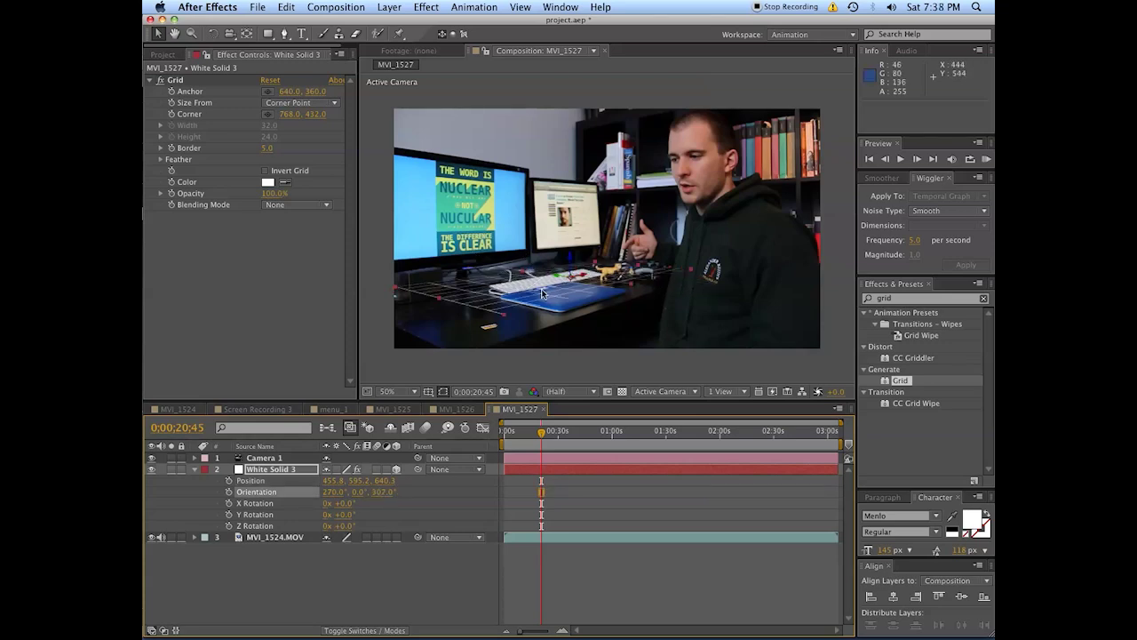
# Scale the grid solid up to about 135% by 150% so it covers the desk surface
pyautogui.moveTo(501, 317); pyautogui.dragTo(470, 348)
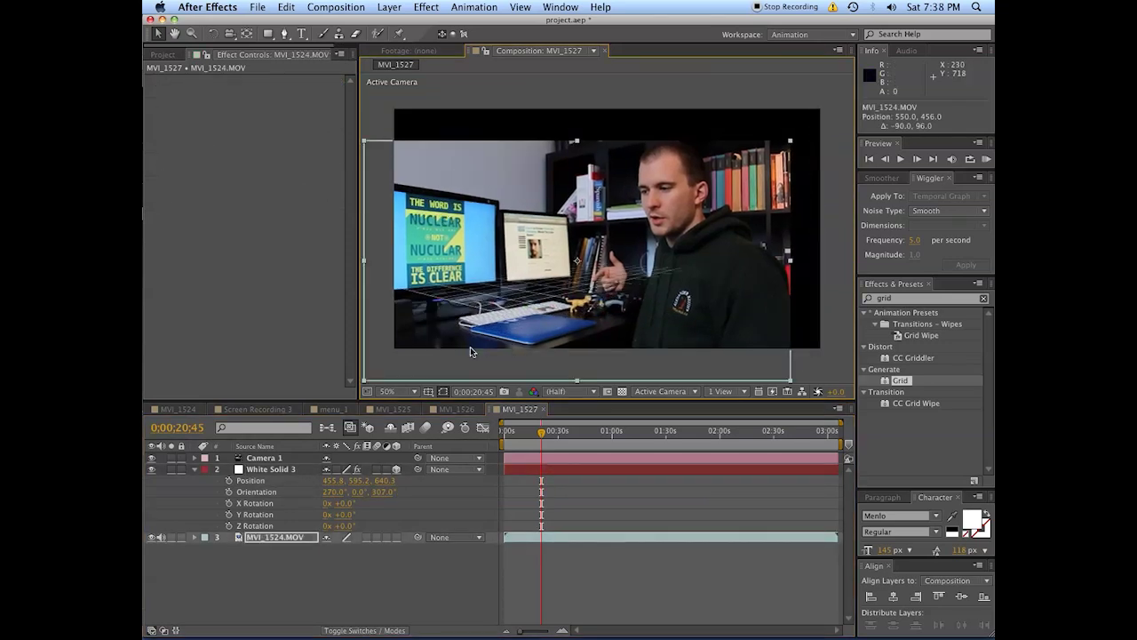
pyautogui.press('super+z')
pyautogui.click(573, 473)
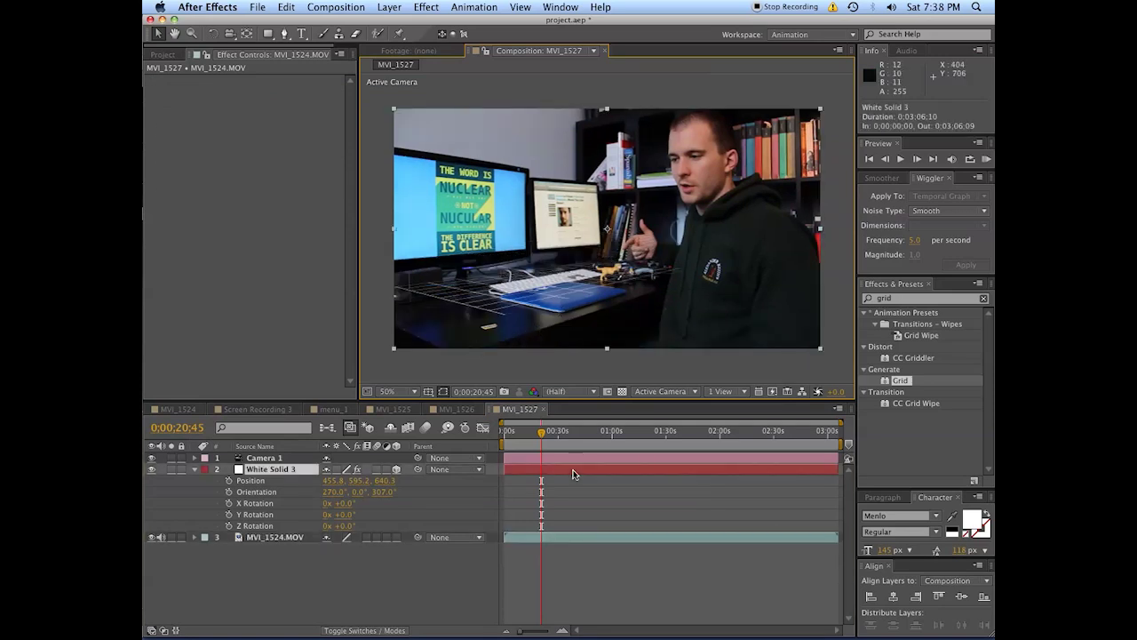
pyautogui.moveTo(509, 321); pyautogui.dragTo(460, 357)
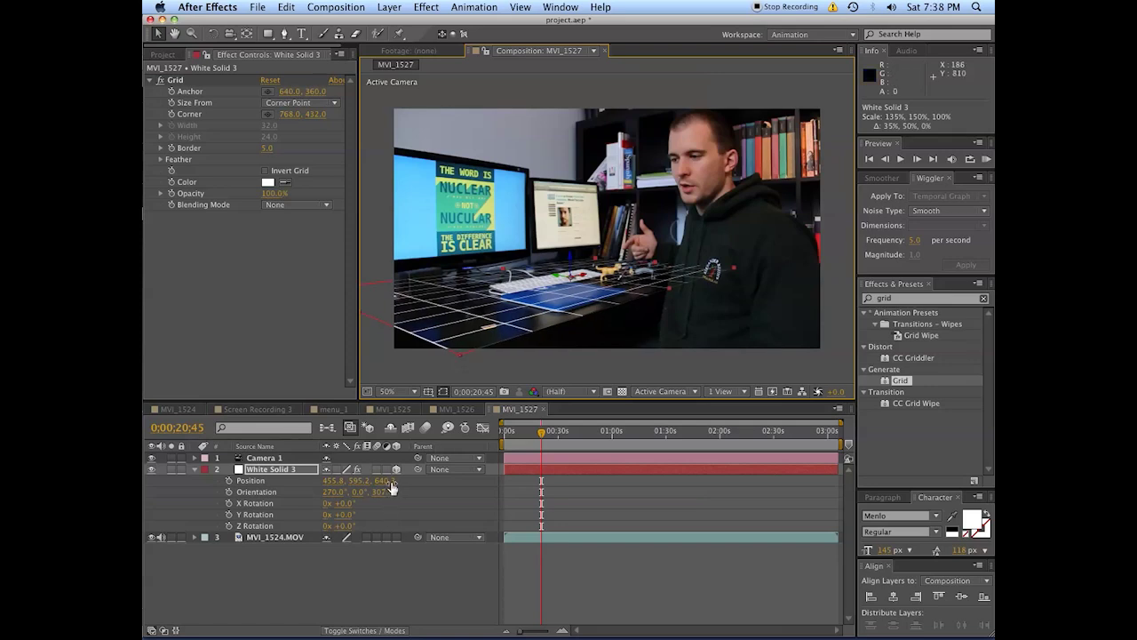
# Fine-tune the grid solid's Z orientation to 307.1° and deselect the layer
pyautogui.moveTo(391, 481); pyautogui.dragTo(369, 495)
pyautogui.press('super+z')
pyautogui.click(525, 573)
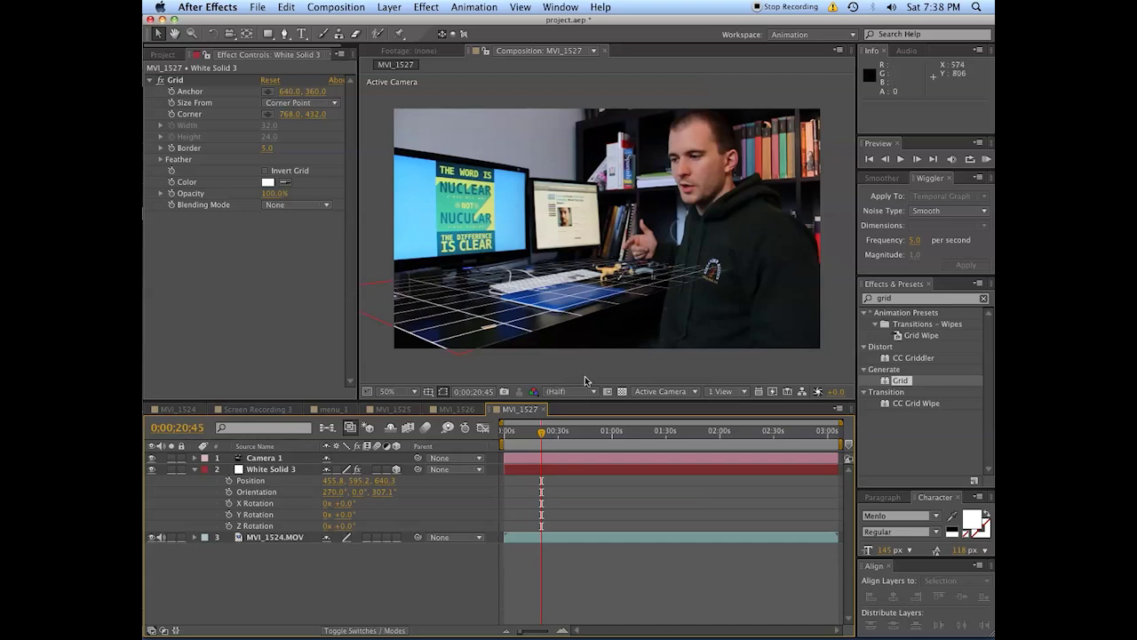
pyautogui.click(244, 472)
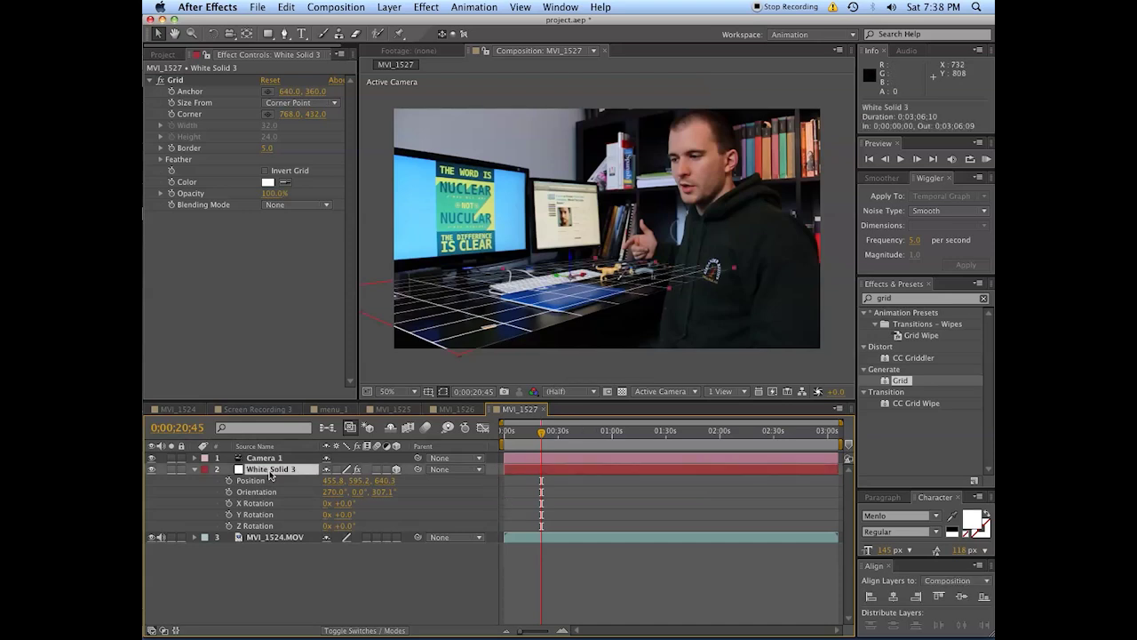
pyautogui.click(590, 573)
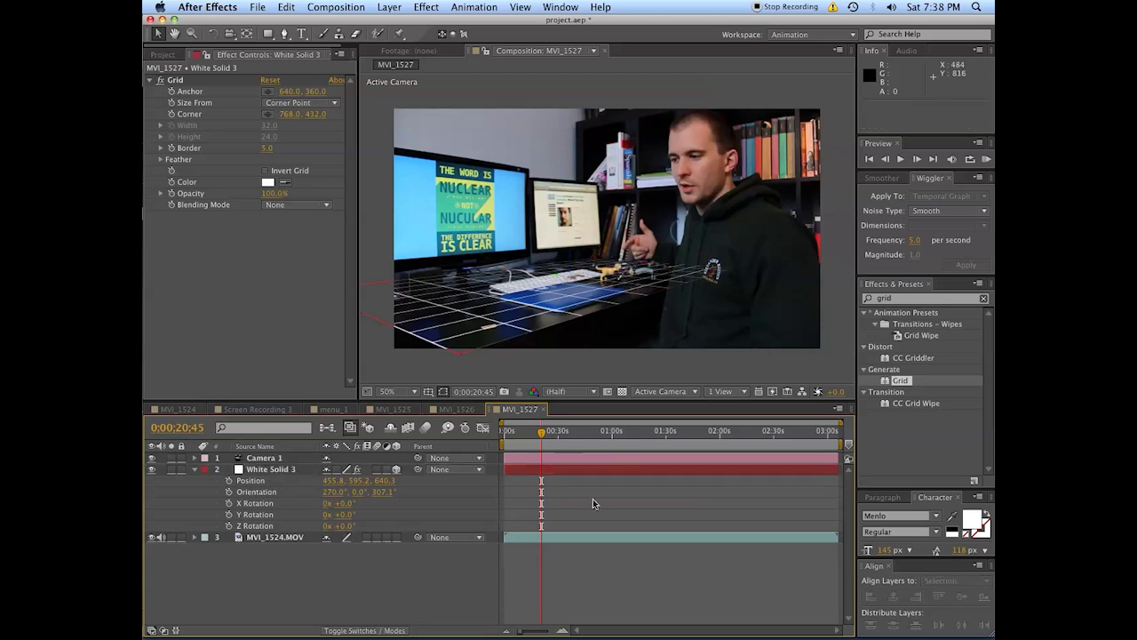
pyautogui.click(573, 460)
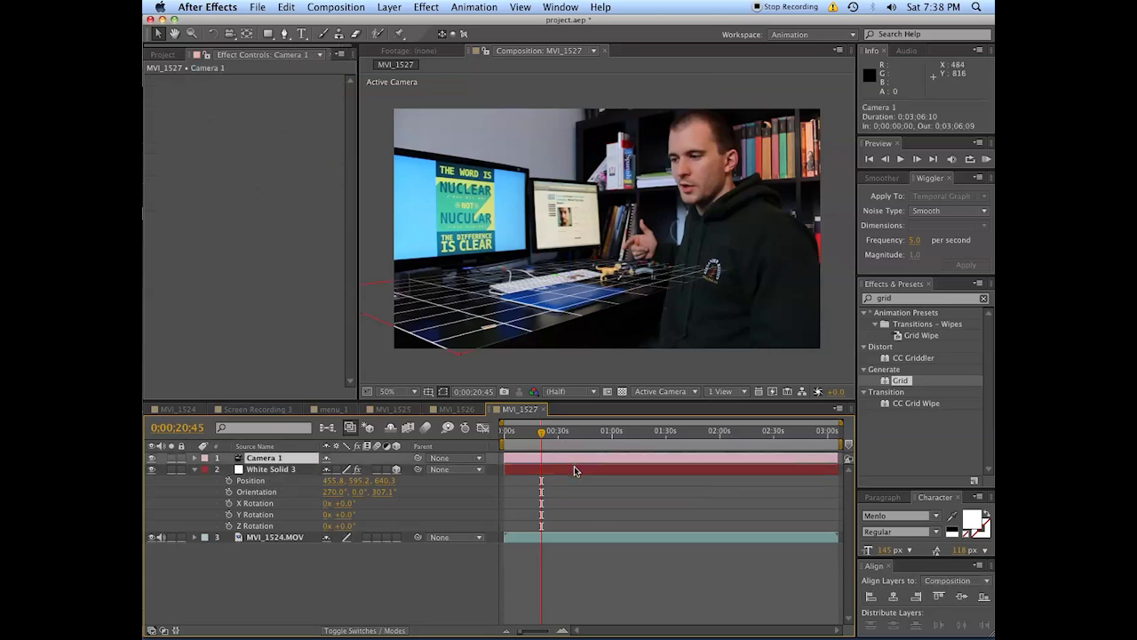
pyautogui.click(574, 466)
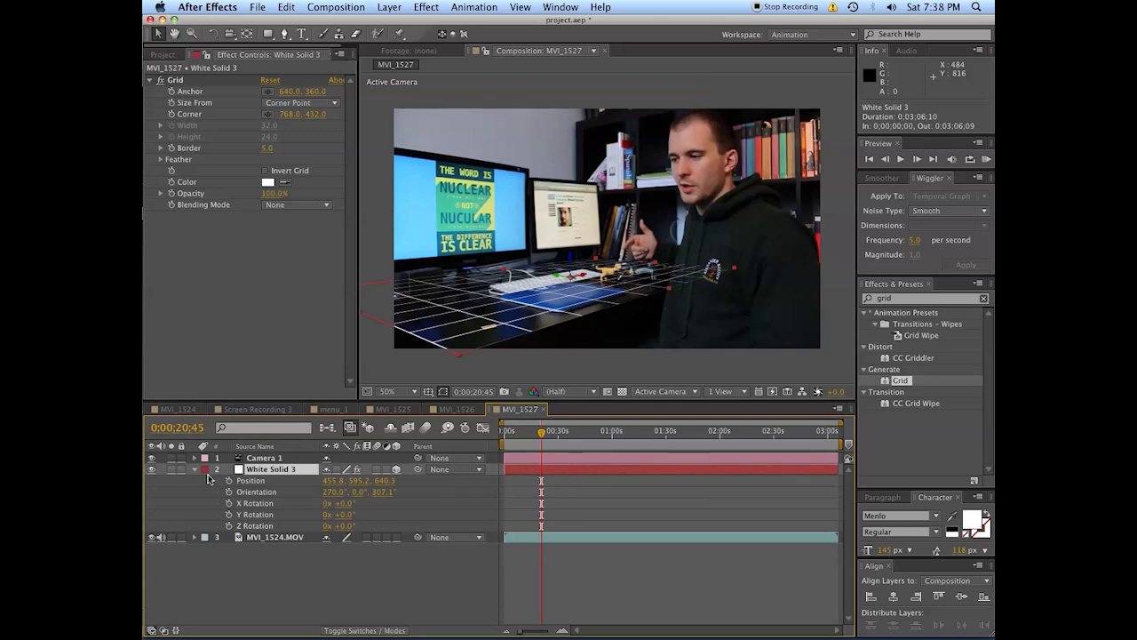
# Duplicate the White Solid 3 grid layer
pyautogui.click(528, 459)
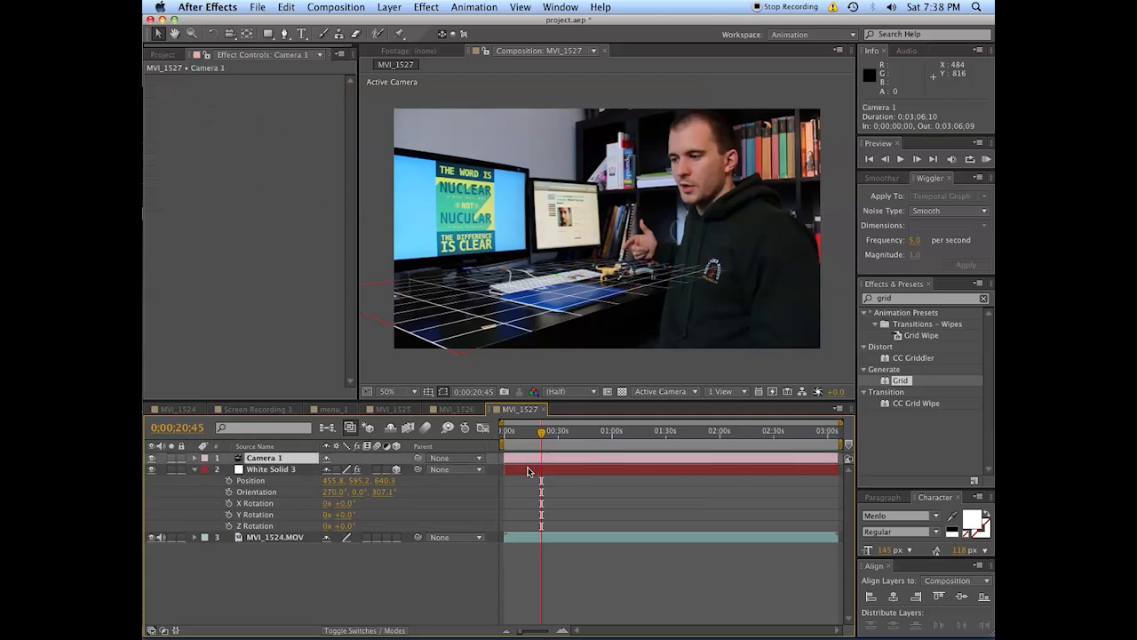
pyautogui.click(529, 469)
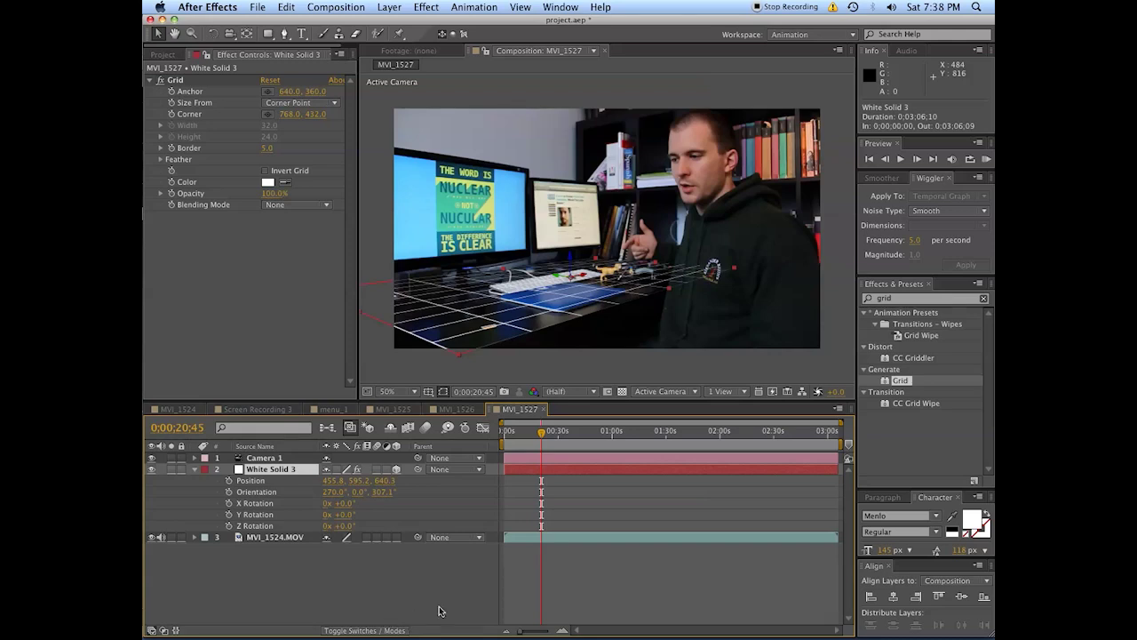
pyautogui.click(352, 597)
pyautogui.click(273, 472)
pyautogui.press('super+d')
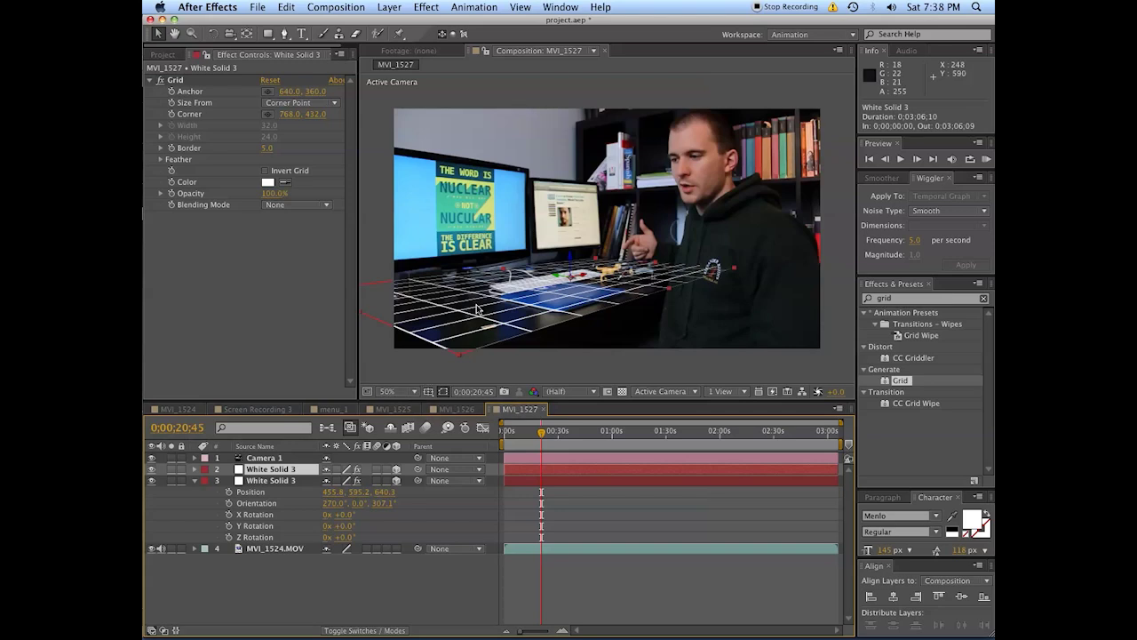
# Rotate the duplicated grid upright from the desk plane to an orientation of 180°, 322.9°, 270°
pyautogui.press('w')
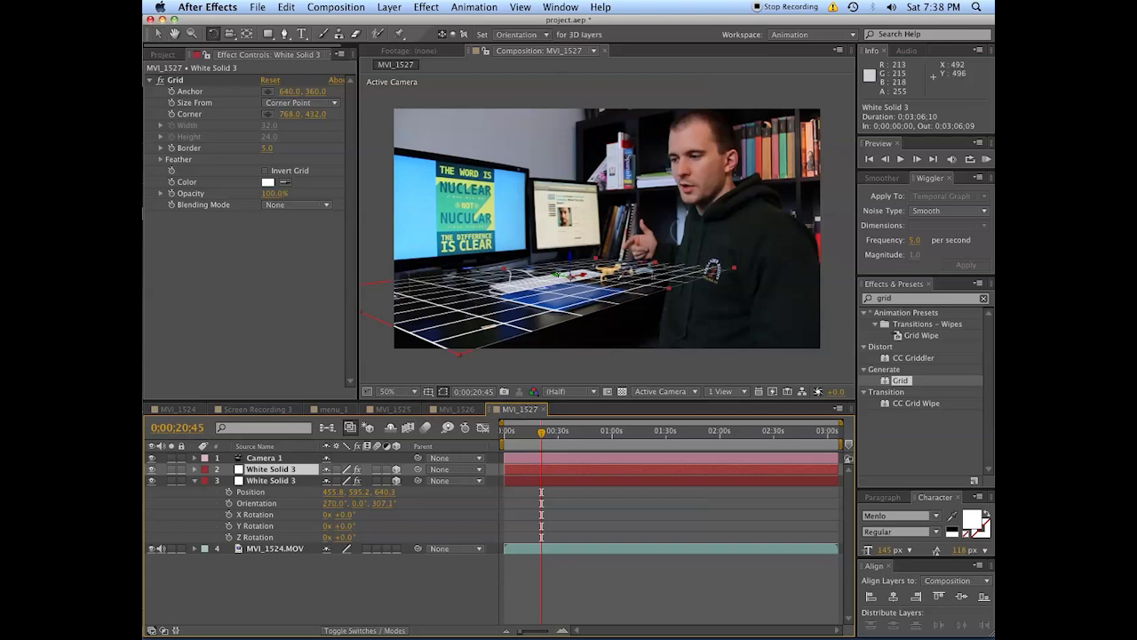
pyautogui.moveTo(563, 280); pyautogui.dragTo(577, 255)
pyautogui.press('v')
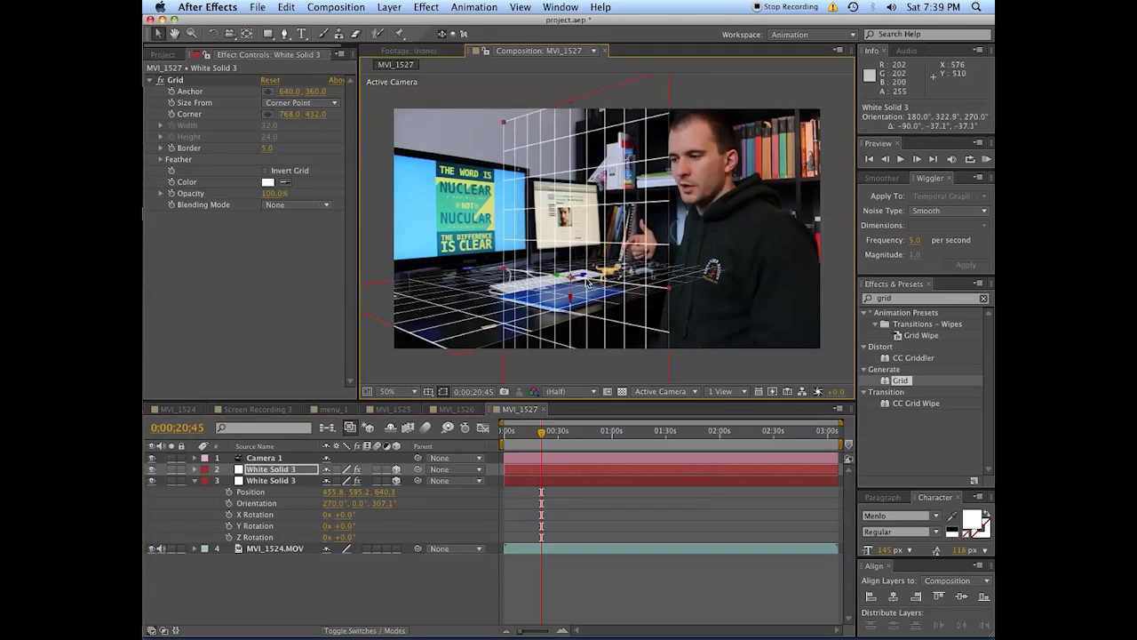
# Slide the upright grid back and forth across the desk at several frames, leaving it at position 372.3, 595.2, 529.9
pyautogui.moveTo(582, 276); pyautogui.dragTo(483, 332)
pyautogui.click(657, 432)
pyautogui.moveTo(671, 435); pyautogui.dragTo(759, 436)
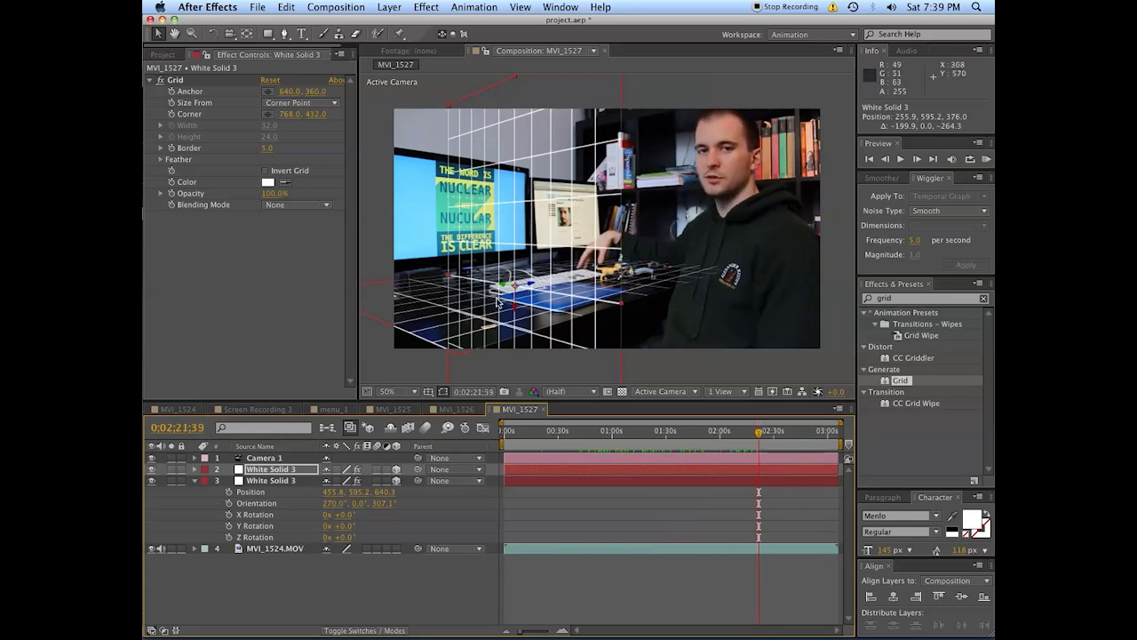
pyautogui.moveTo(549, 281); pyautogui.dragTo(713, 143)
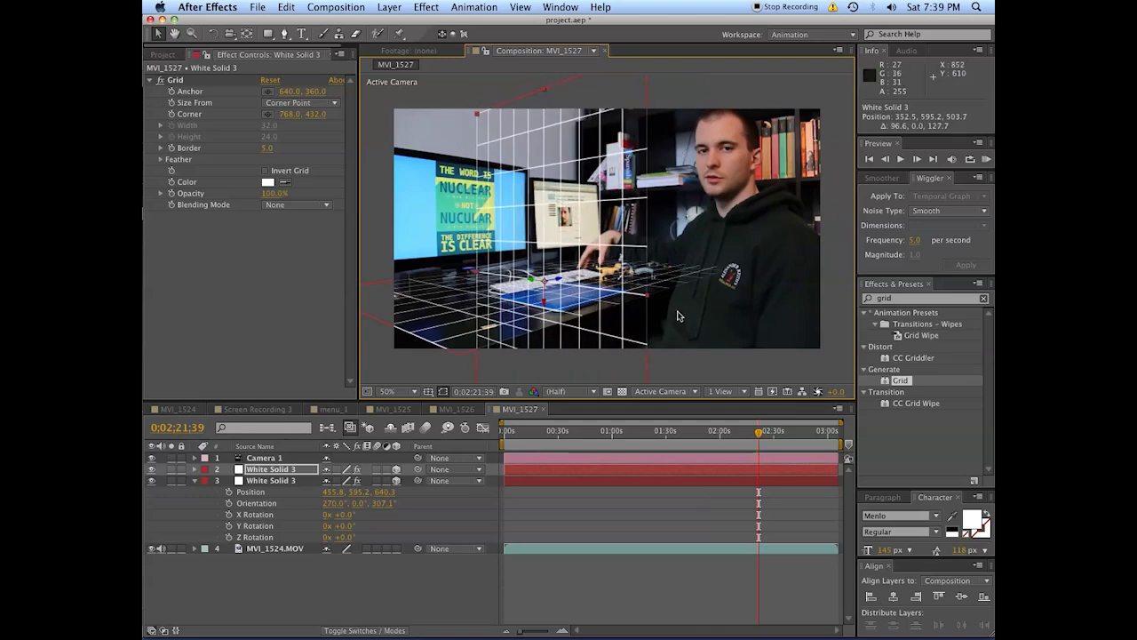
pyautogui.moveTo(558, 283); pyautogui.dragTo(455, 322)
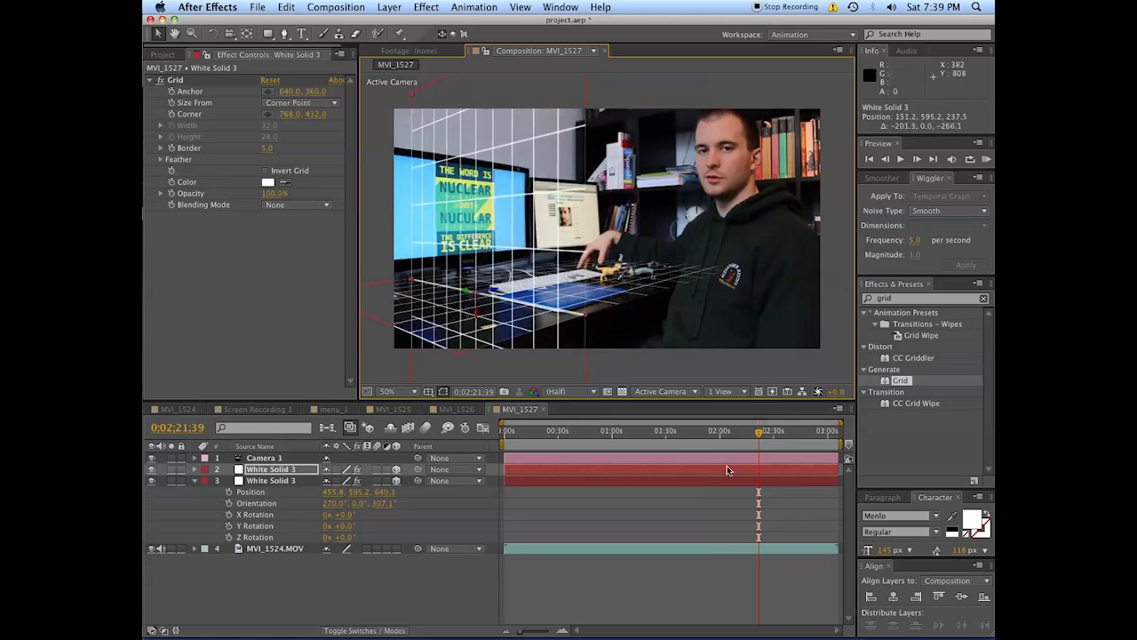
pyautogui.moveTo(738, 439); pyautogui.dragTo(663, 430)
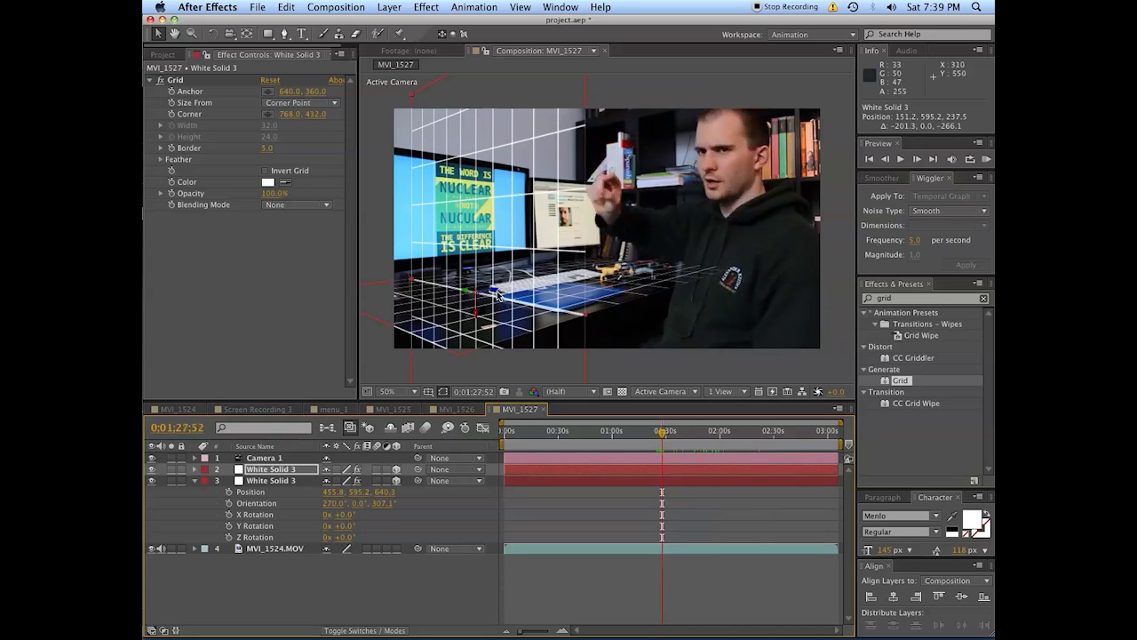
pyautogui.moveTo(498, 297); pyautogui.dragTo(613, 260)
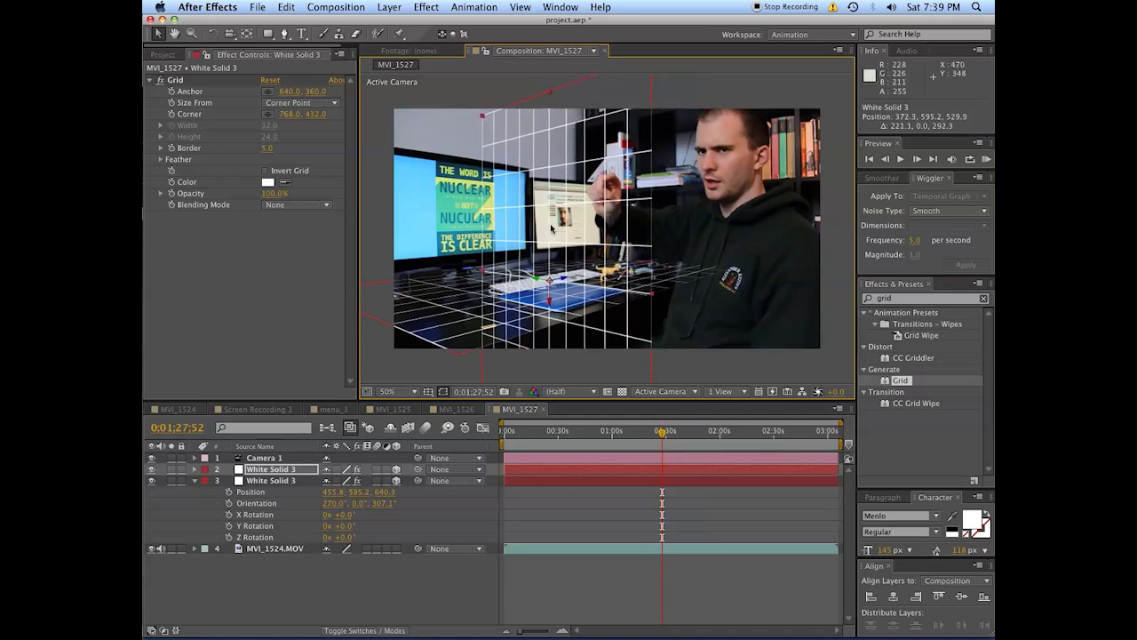
# Hide both White Solid 3 grid layers and collapse their properties
pyautogui.click(399, 581)
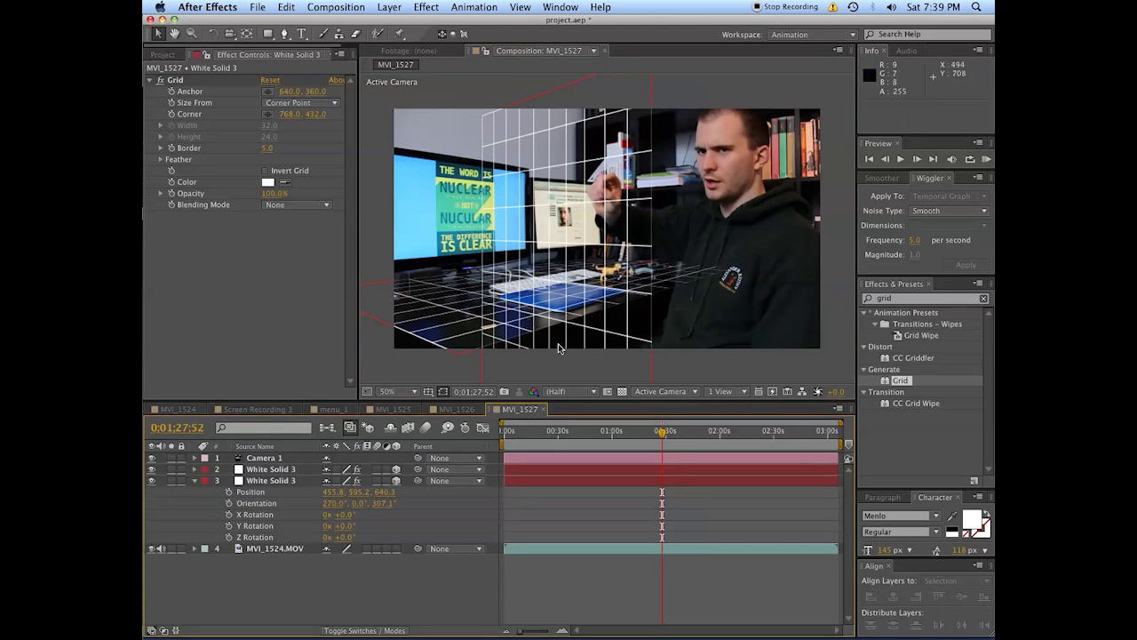
pyautogui.click(281, 469)
pyautogui.keyDown('shift'); pyautogui.click(280, 480); pyautogui.keyUp('shift')
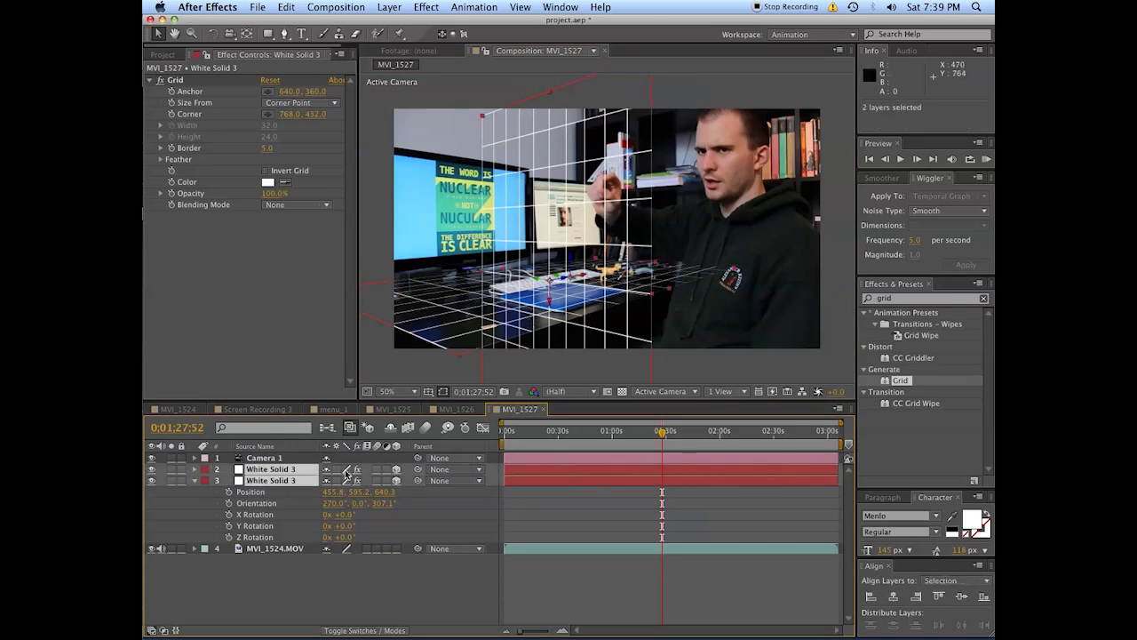
pyautogui.moveTo(150, 471); pyautogui.dragTo(151, 480)
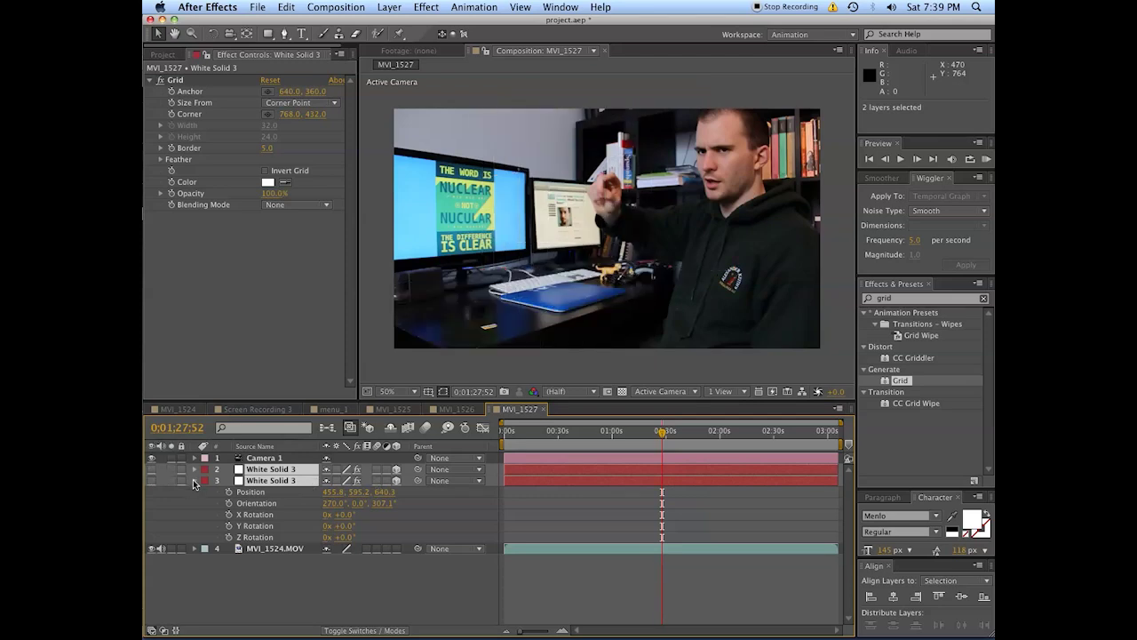
pyautogui.click(194, 483)
pyautogui.click(293, 564)
# Scrub through the footage and set the current time to 0;00;54;14, keeping the full composition duration in view
pyautogui.press('super+Tab')
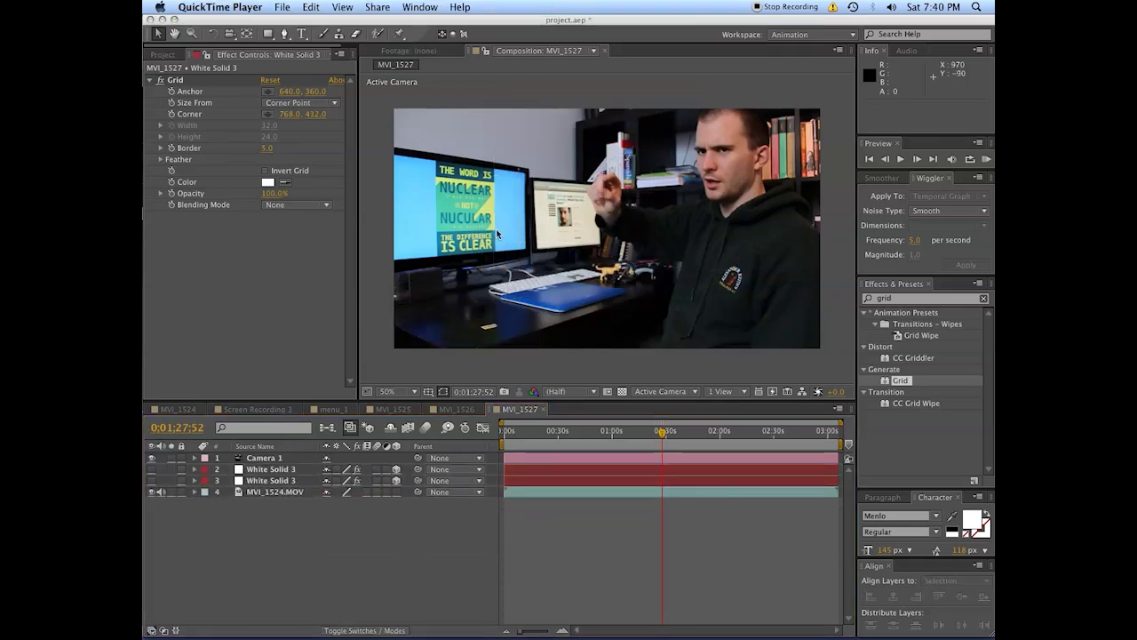
pyautogui.click(612, 435)
pyautogui.moveTo(612, 437); pyautogui.dragTo(566, 442)
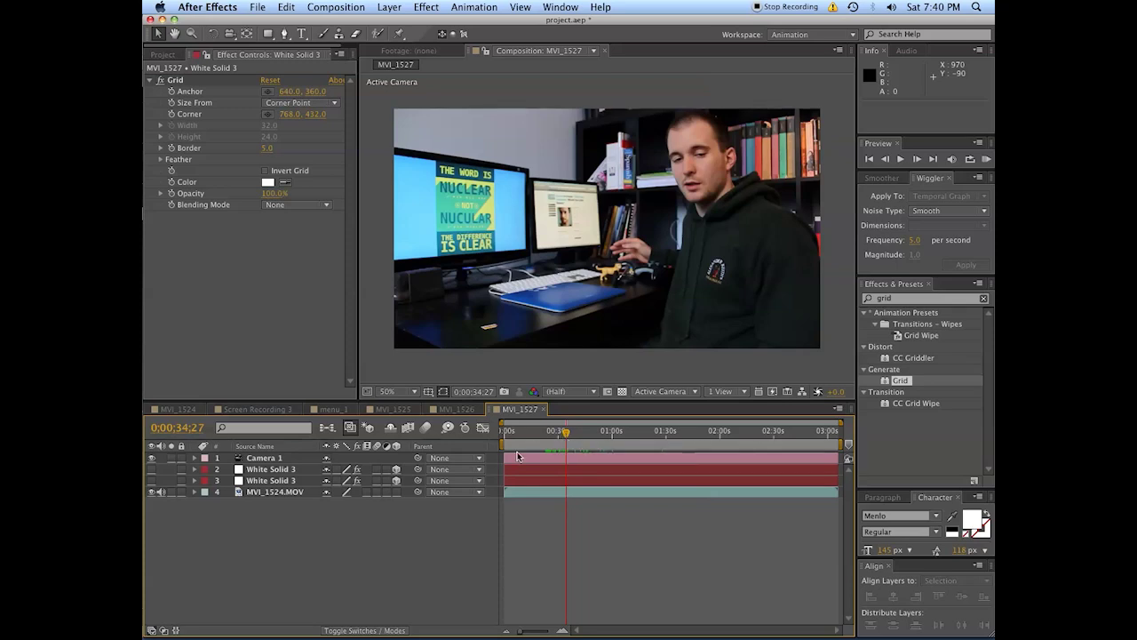
pyautogui.moveTo(570, 446); pyautogui.dragTo(602, 437)
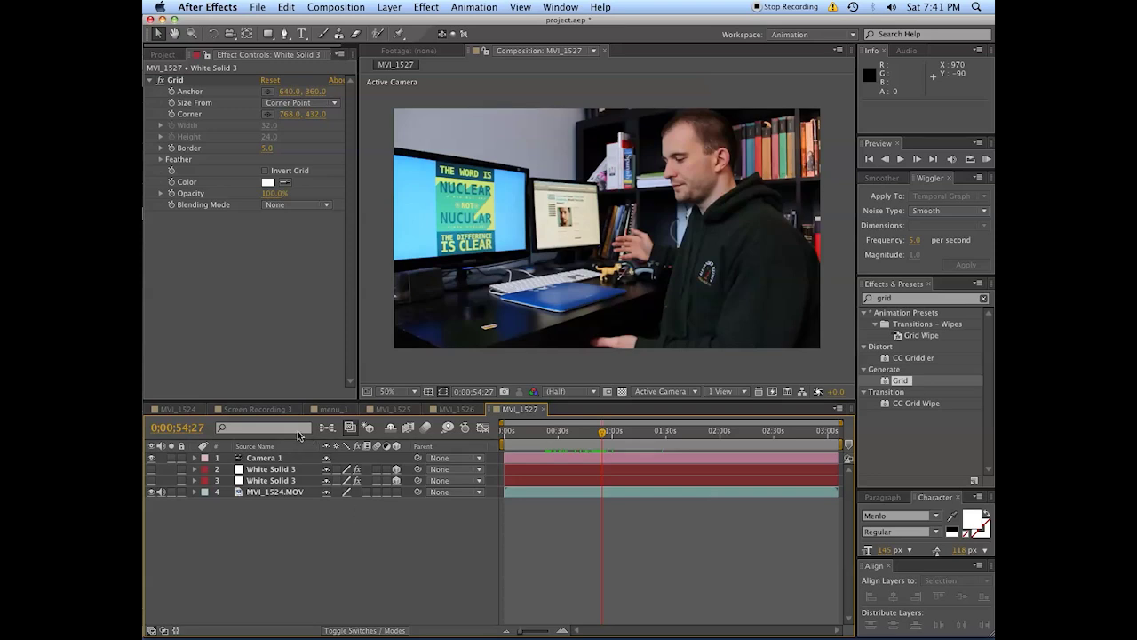
pyautogui.click(188, 430)
pyautogui.write('54')
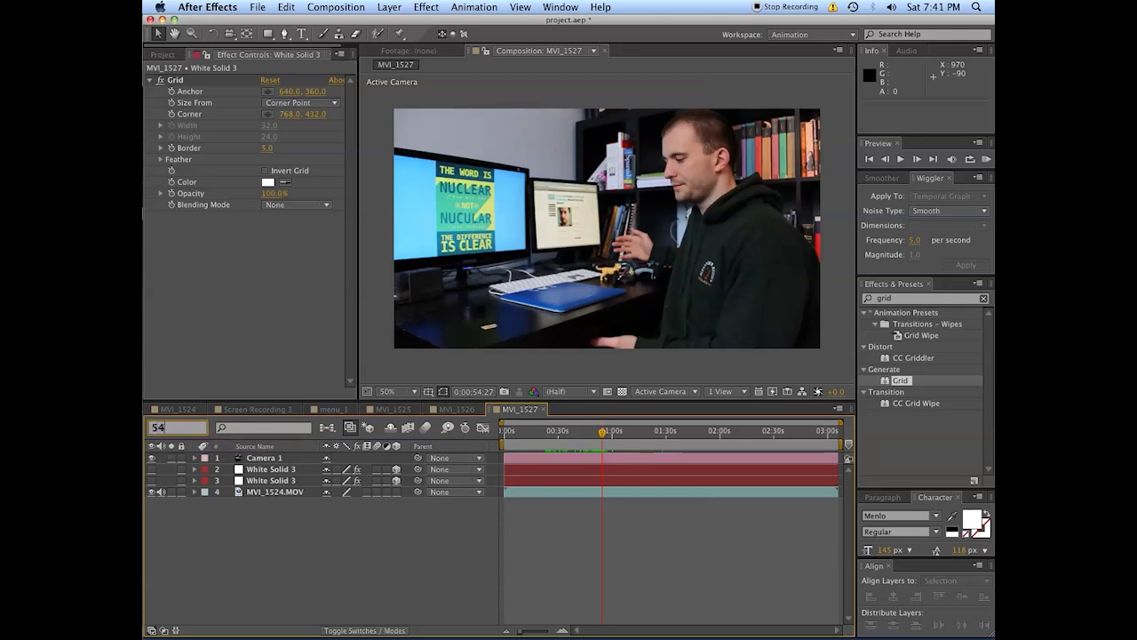
pyautogui.write('.14')
pyautogui.press('Return')
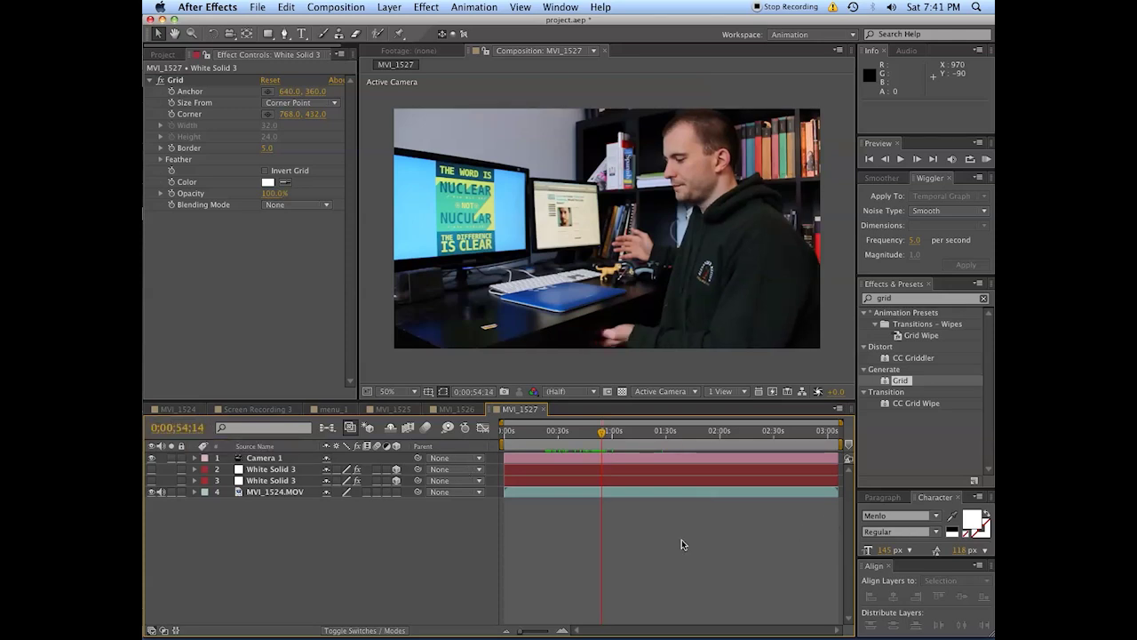
pyautogui.moveTo(555, 630); pyautogui.dragTo(573, 629)
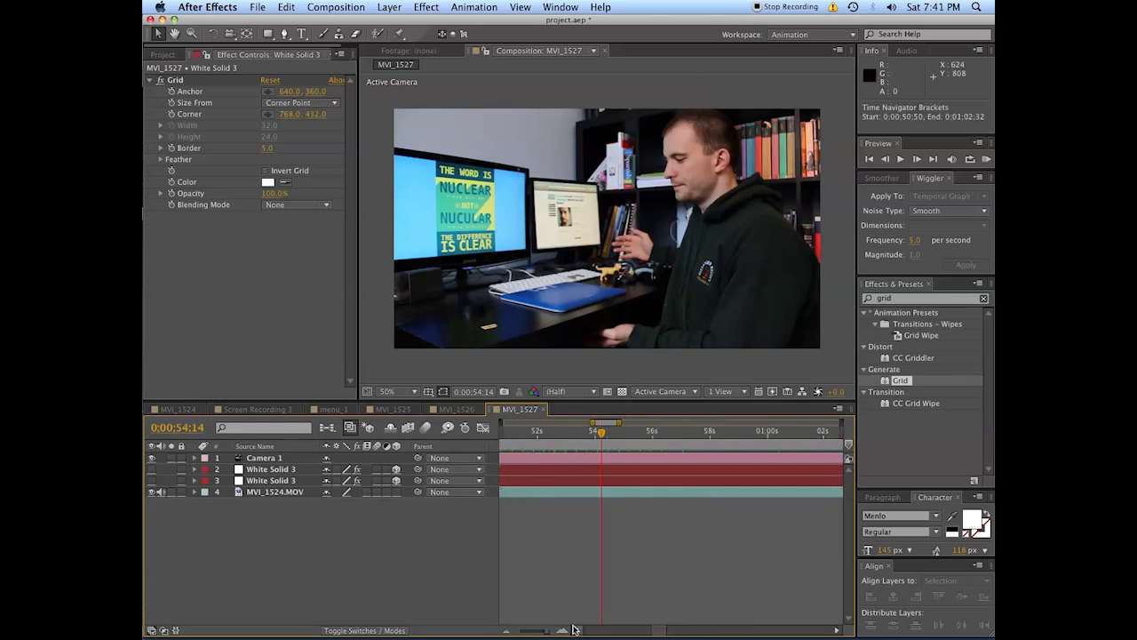
pyautogui.click(508, 632)
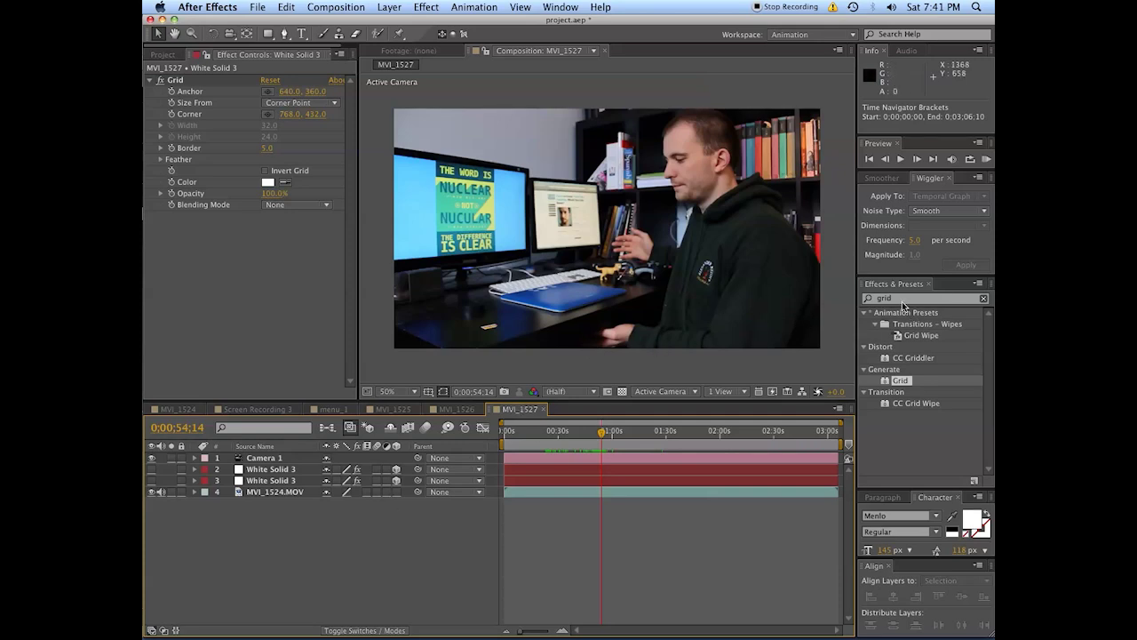
# Create a black 1280 x 720 solid named "lens" and trim its start to the current time
pyautogui.rightClick(322, 578)
pyautogui.moveTo(322, 511)
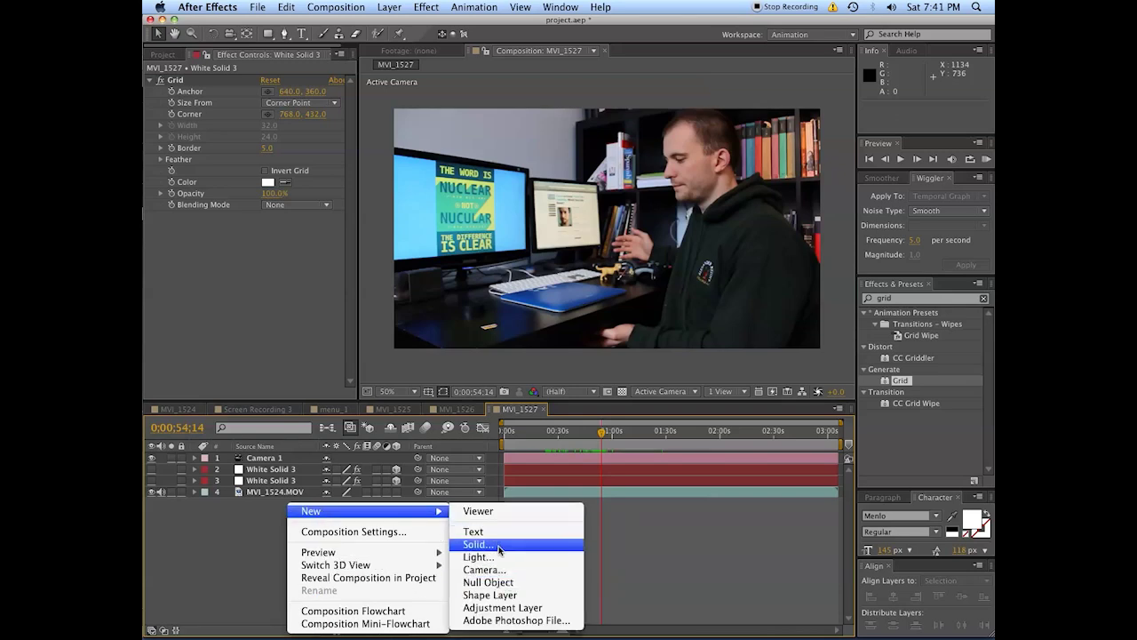
pyautogui.click(498, 544)
pyautogui.click(552, 416)
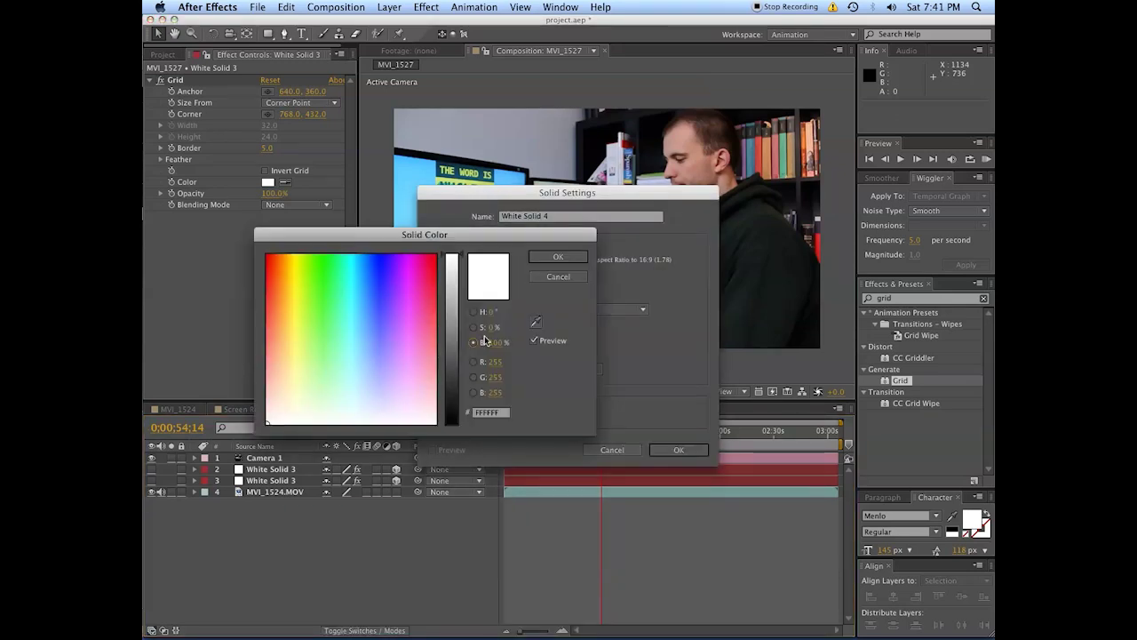
pyautogui.moveTo(452, 391); pyautogui.dragTo(452, 424)
pyautogui.click(558, 257)
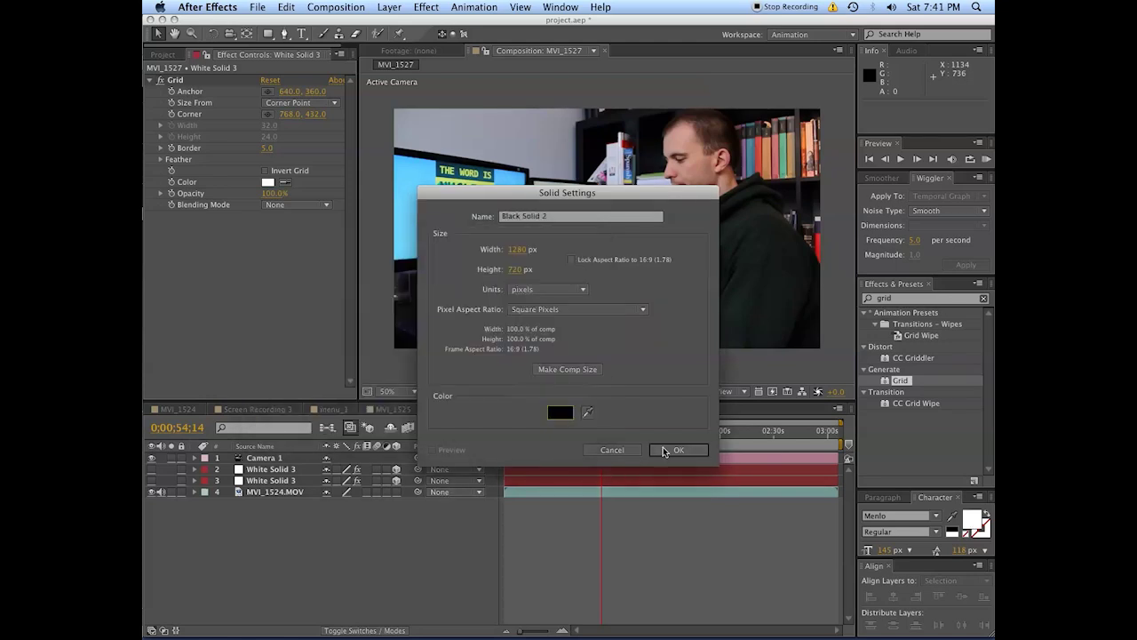
pyautogui.click(555, 219)
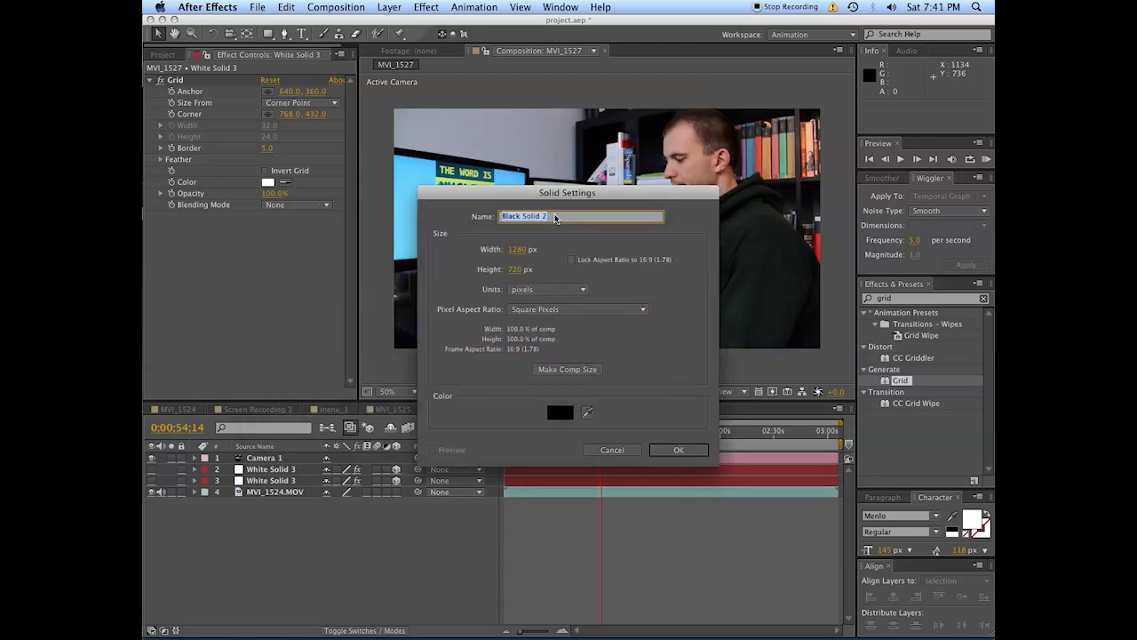
pyautogui.write('lens')
pyautogui.press('Return')
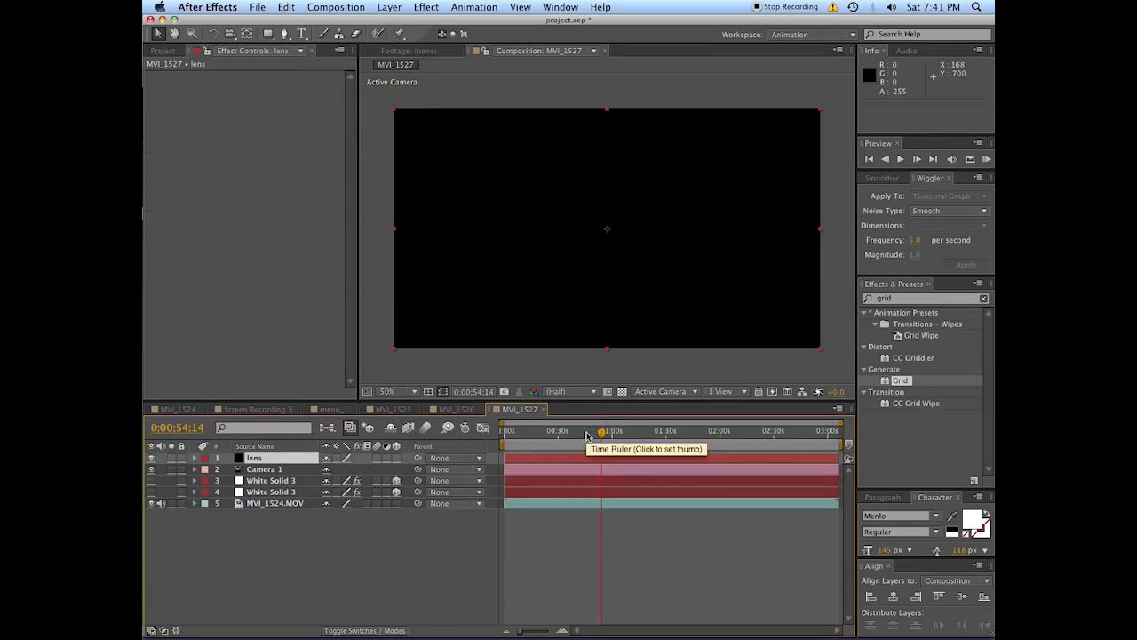
pyautogui.hotkey('alt', '[')
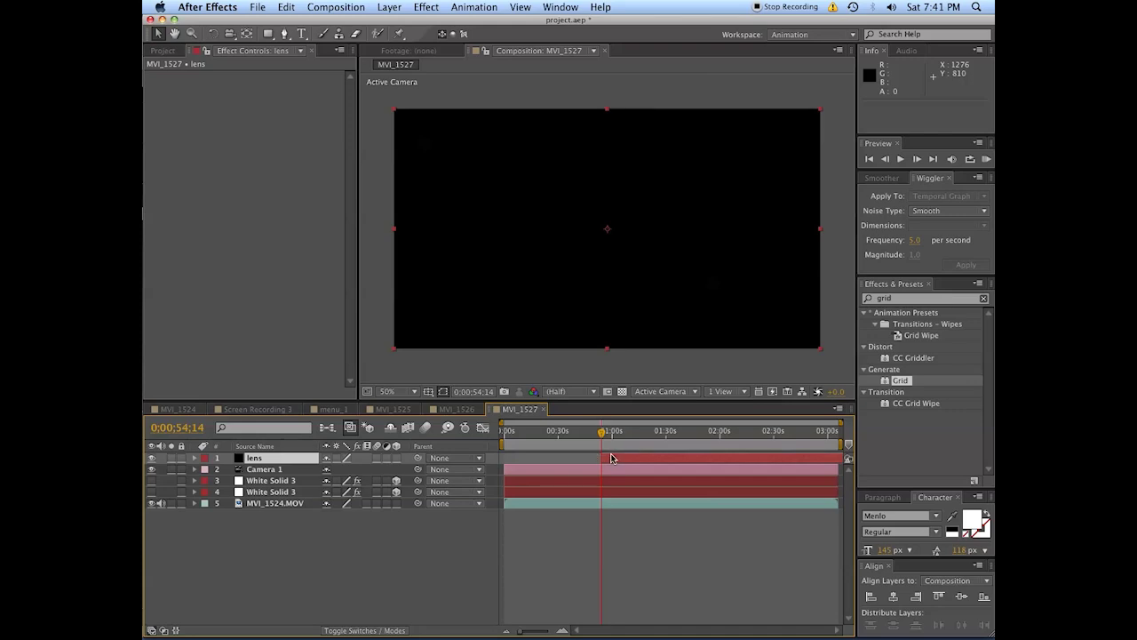
# Apply the Lens Flare effect to the lens solid
pyautogui.click(919, 300)
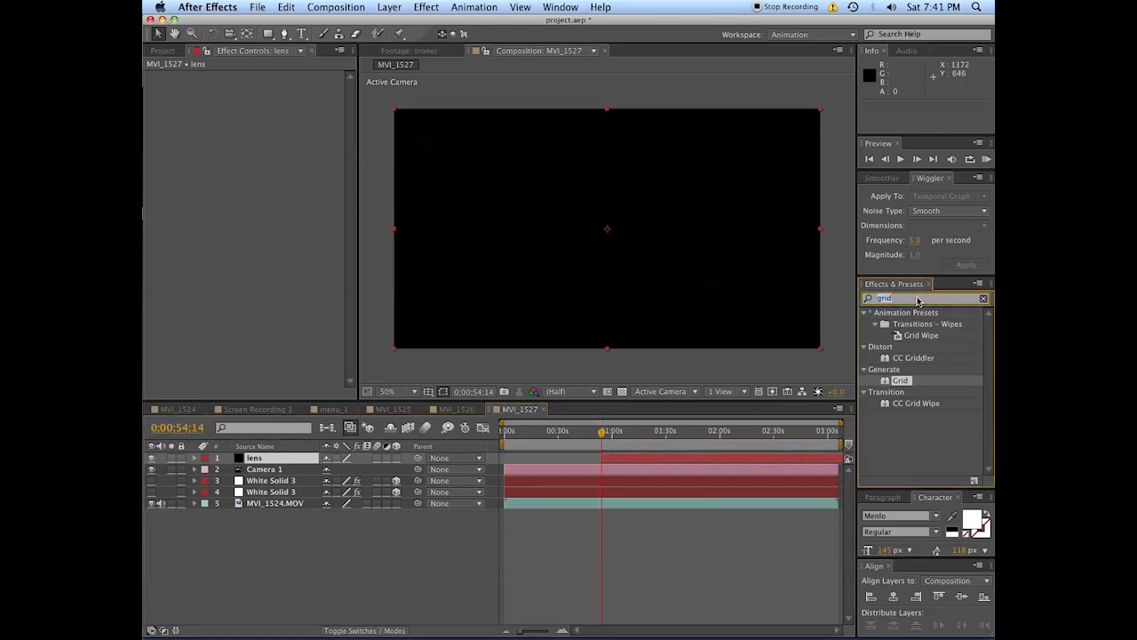
pyautogui.write('lens')
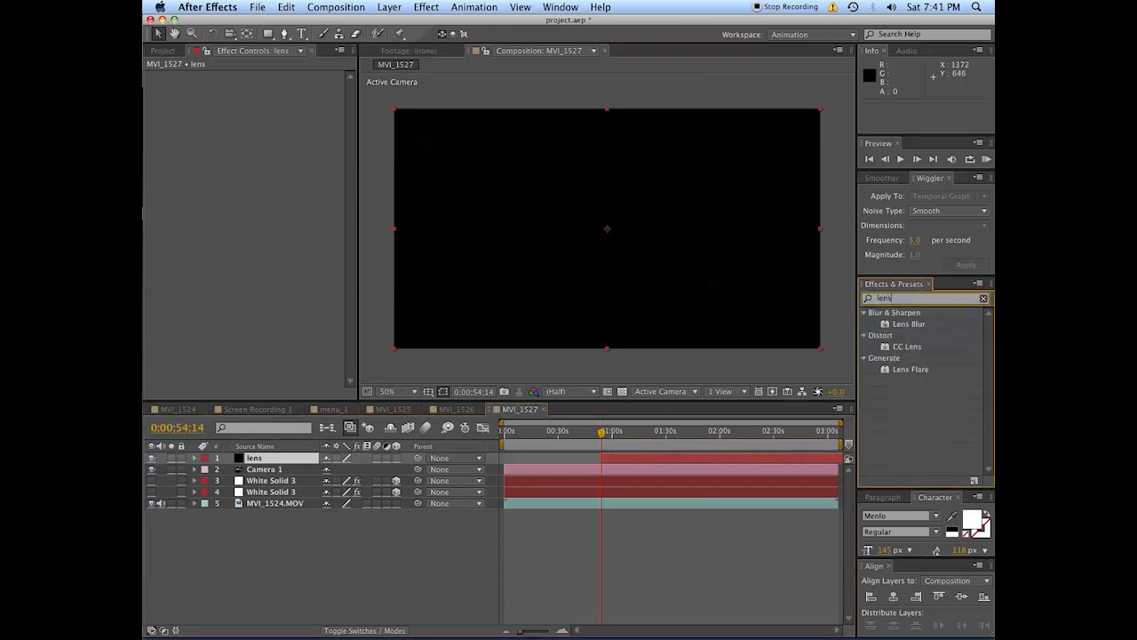
pyautogui.doubleClick(912, 371)
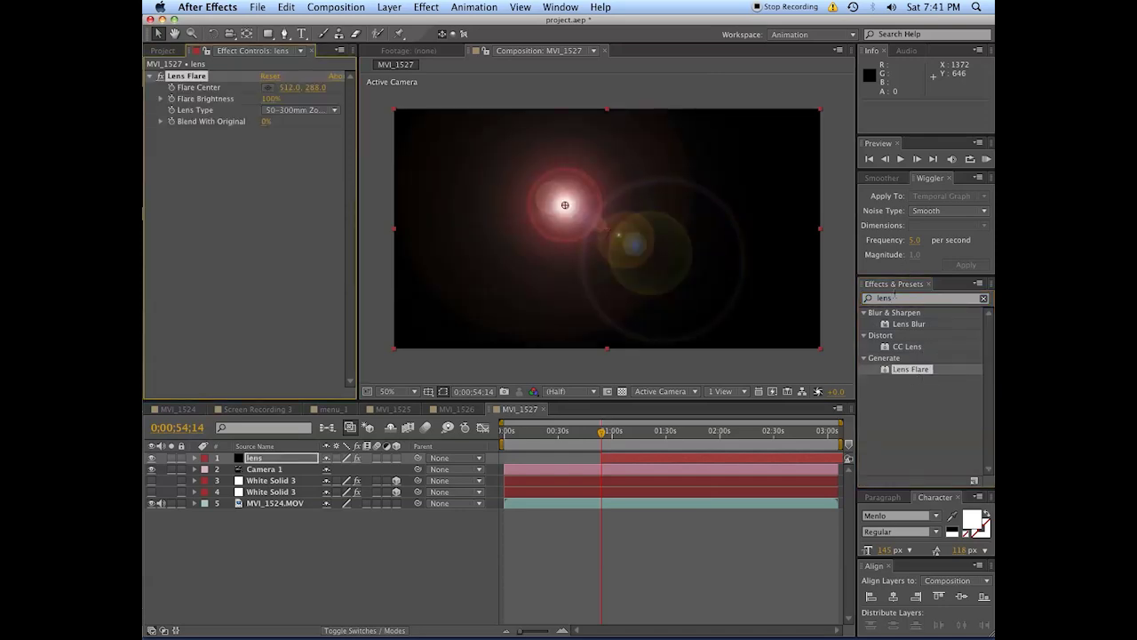
# Apply the Tint effect to the lens solid and set Amount to Tint to 50%
pyautogui.click(893, 298)
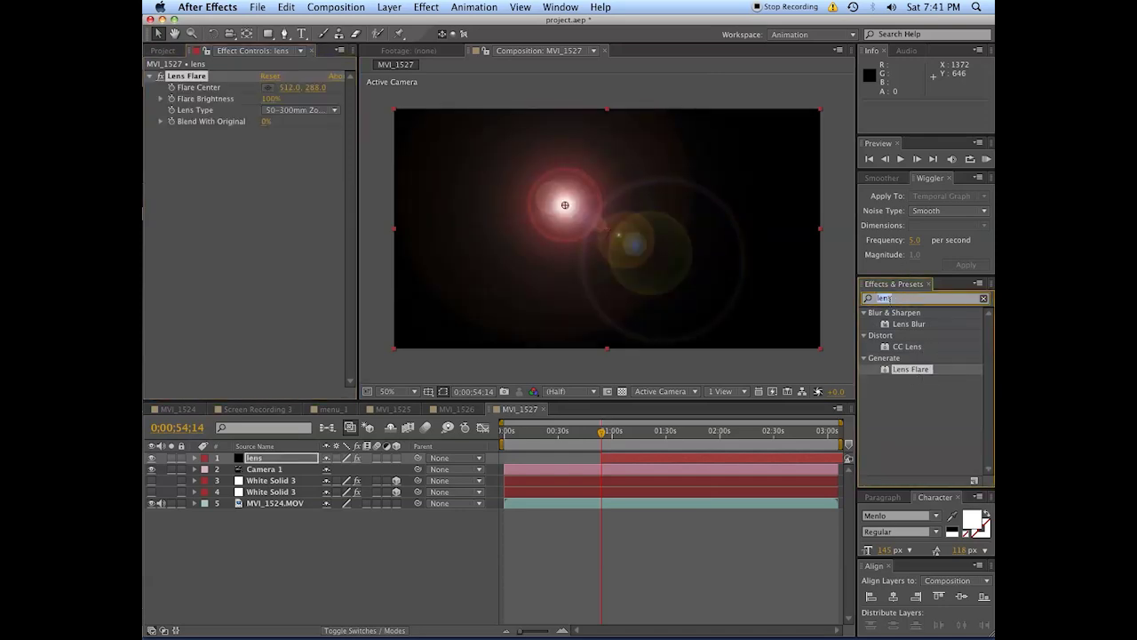
pyautogui.write('tint')
pyautogui.doubleClick(904, 359)
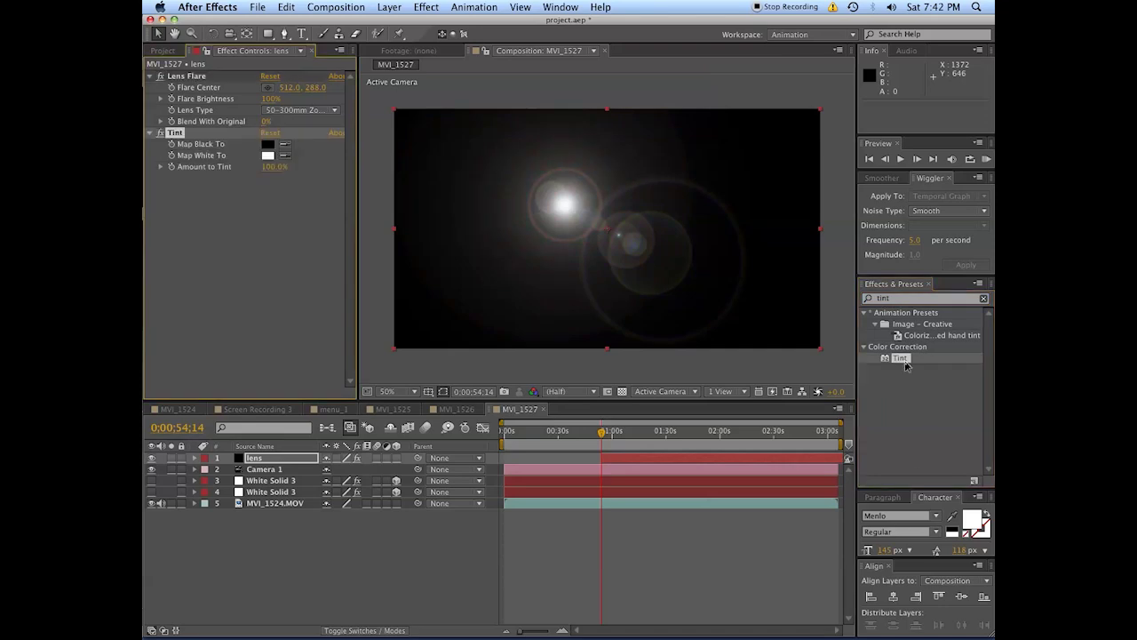
pyautogui.click(269, 167)
pyautogui.write('50')
pyautogui.press('Return')
# Set the flare's lens type to 35mm Prime and move its center to 300, 528
pyautogui.click(274, 109)
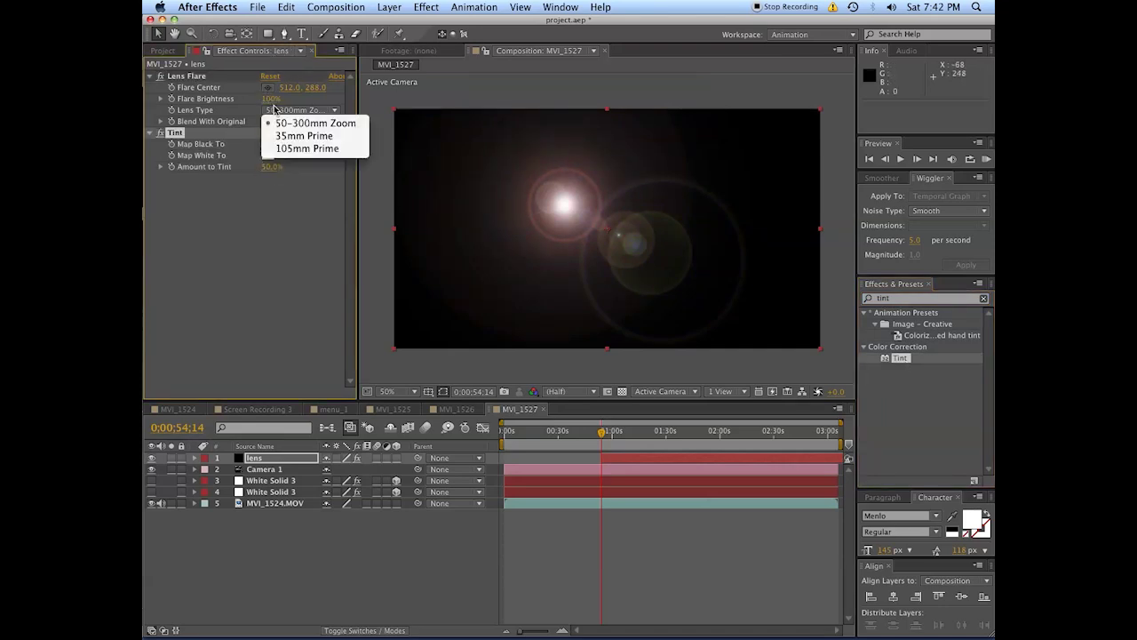
pyautogui.click(303, 136)
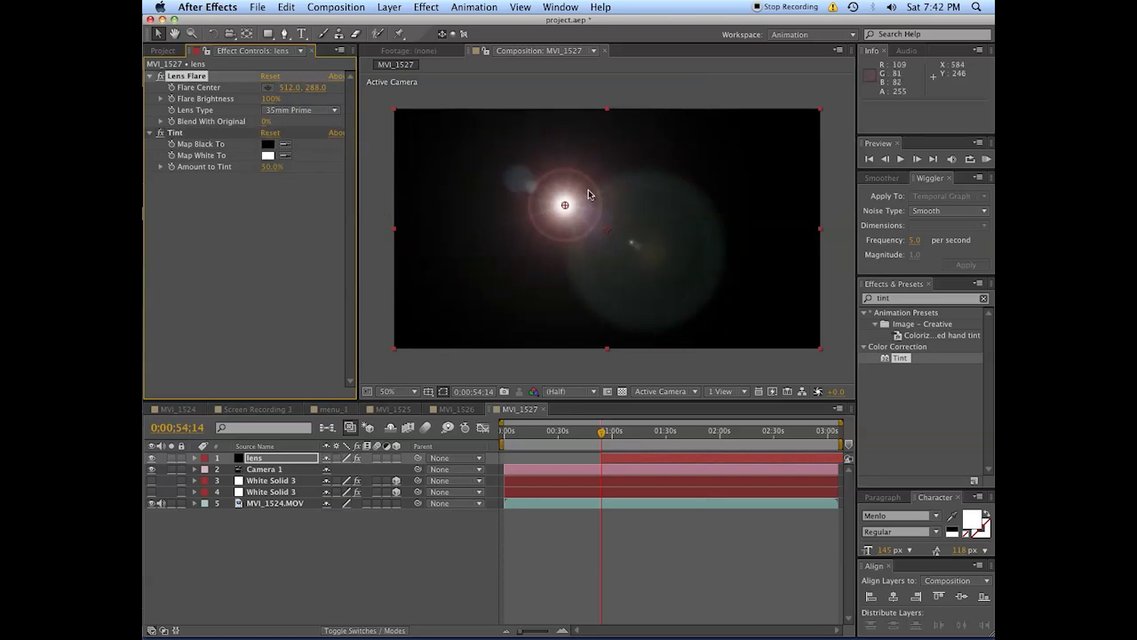
pyautogui.moveTo(565, 205); pyautogui.dragTo(494, 284)
# Apply the Curves effect to the lens solid and pull the RGB curve's midtones down to darken the flare's surroundings
pyautogui.click(904, 299)
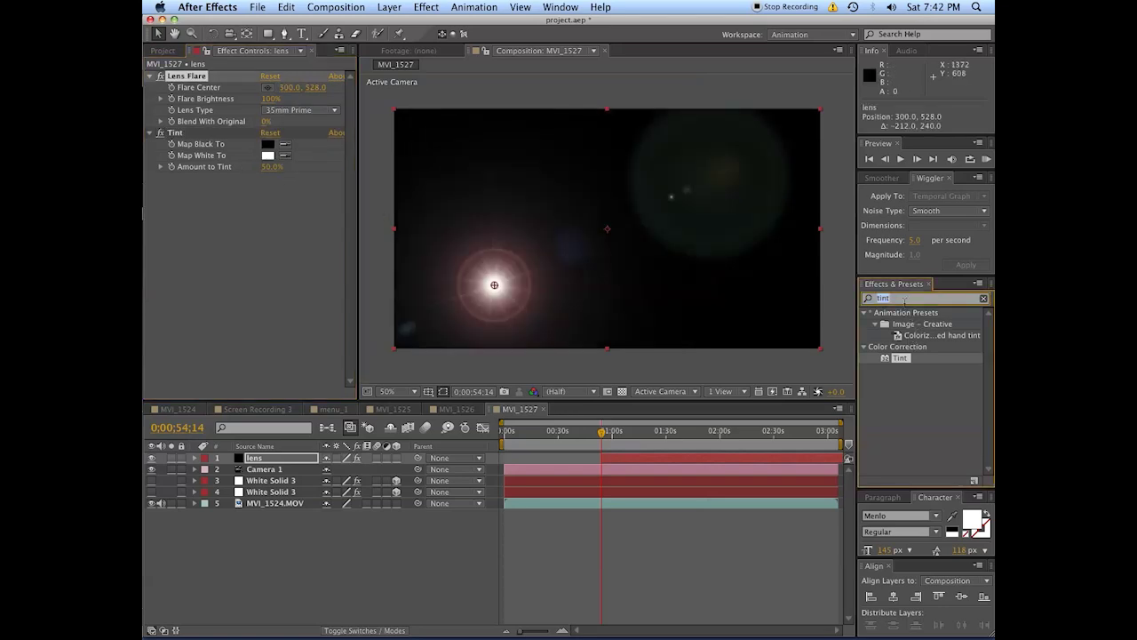
pyautogui.write('curves')
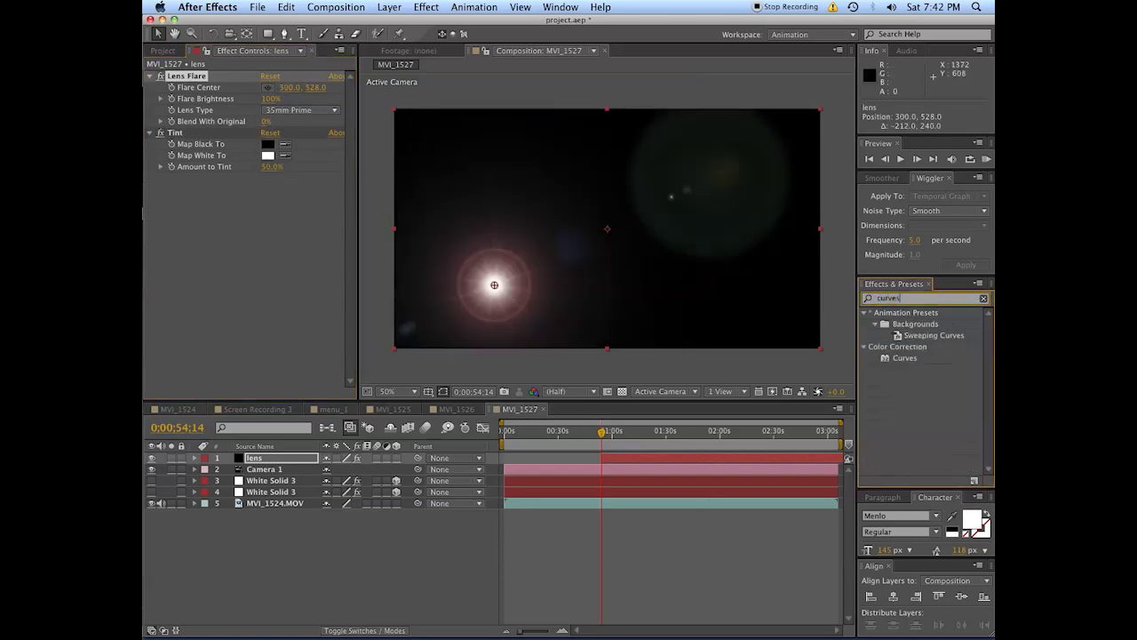
pyautogui.doubleClick(906, 358)
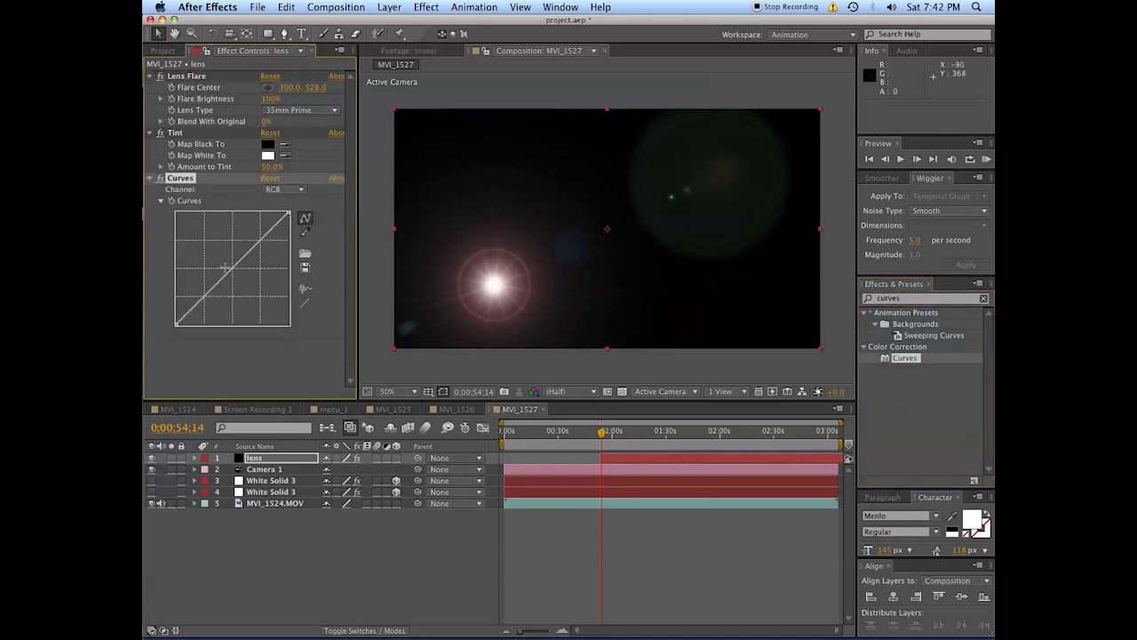
pyautogui.moveTo(231, 267); pyautogui.dragTo(255, 287)
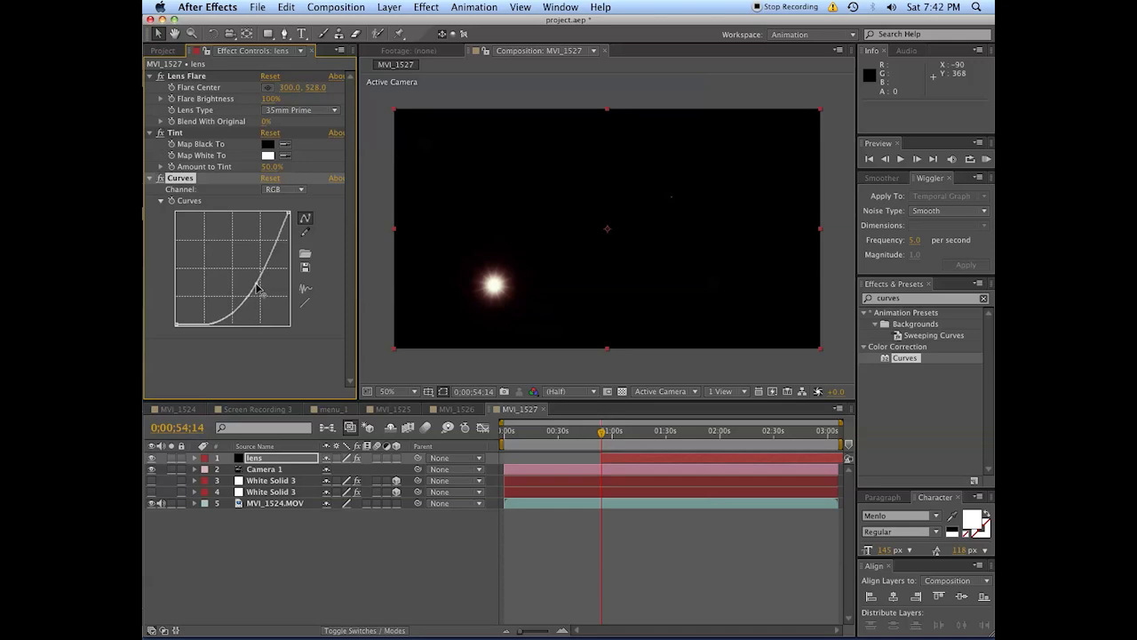
# Raise the midtones of the Blue curve slightly and lower those of the Red curve to cool the flare's color
pyautogui.click(285, 189)
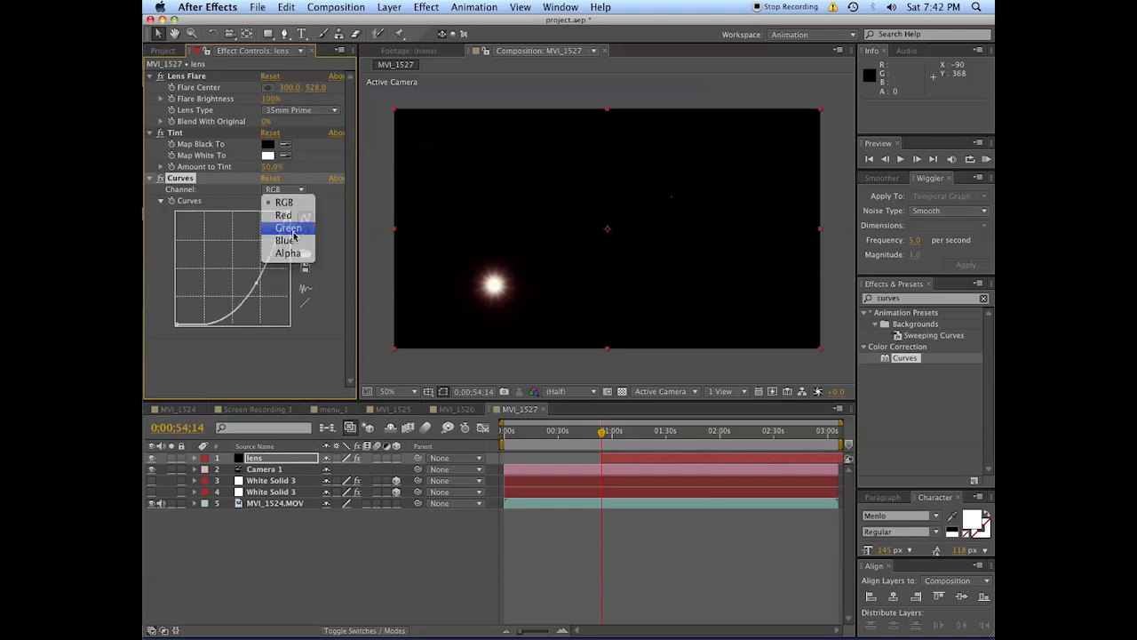
pyautogui.click(286, 226)
pyautogui.click(284, 189)
pyautogui.click(286, 241)
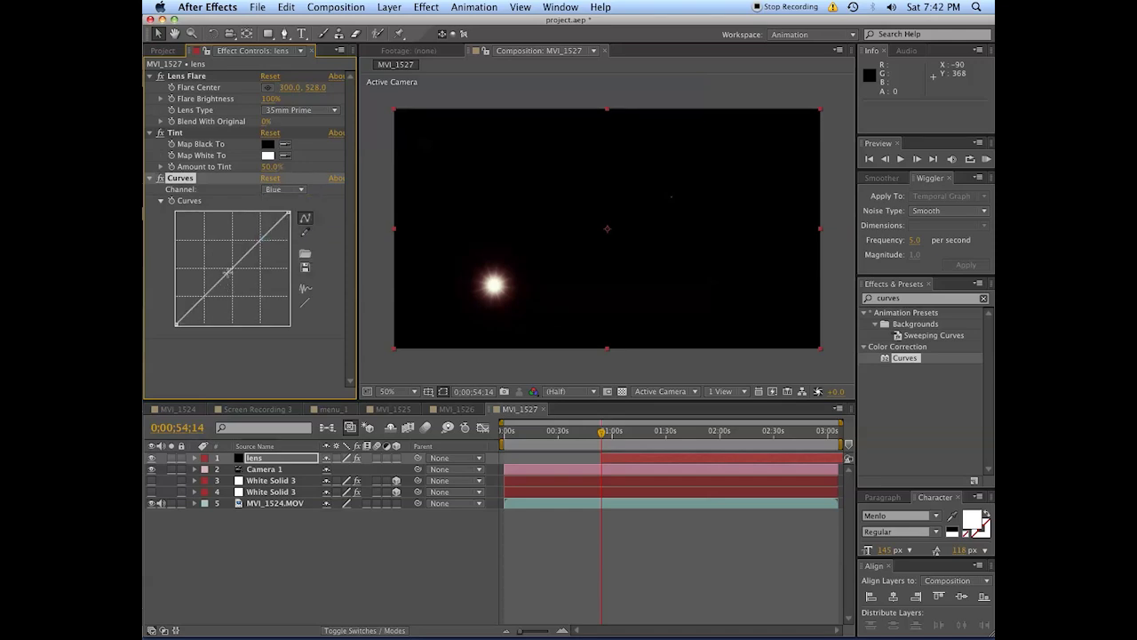
pyautogui.moveTo(231, 273); pyautogui.dragTo(228, 270)
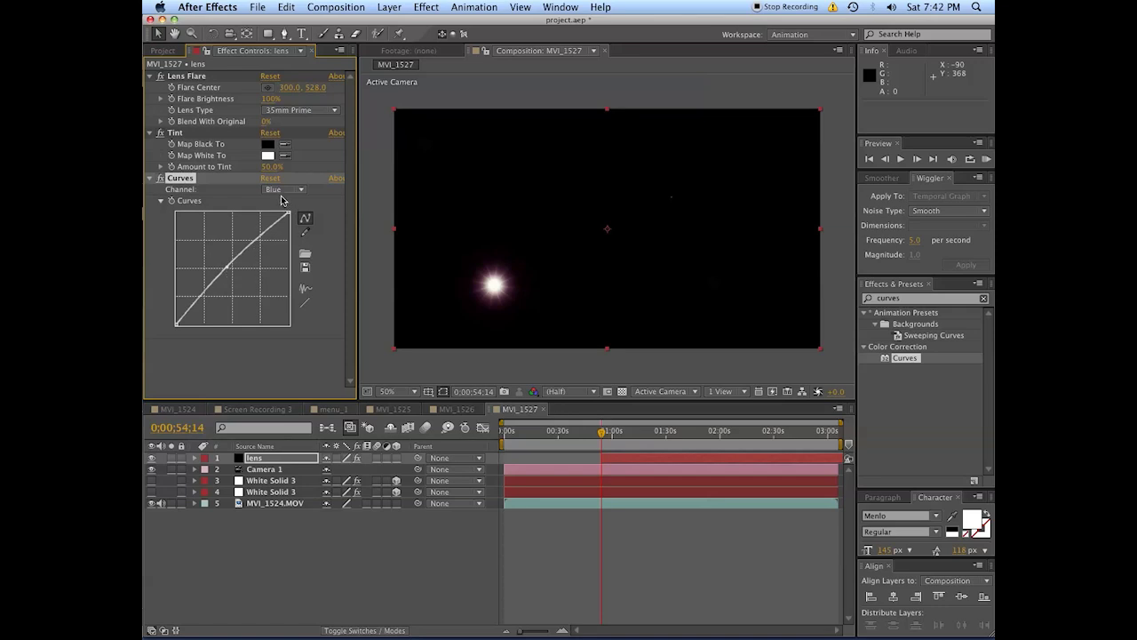
pyautogui.click(284, 189)
pyautogui.click(286, 211)
pyautogui.moveTo(237, 264); pyautogui.dragTo(238, 271)
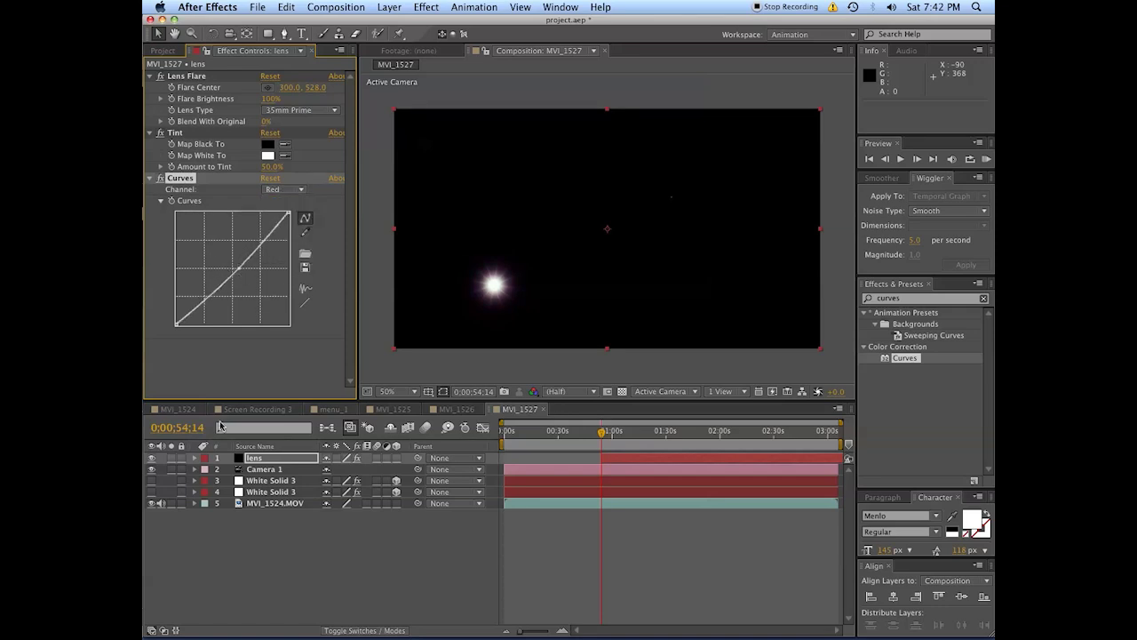
# Set the lens layer's blending mode to Add
pyautogui.click(333, 633)
pyautogui.click(346, 457)
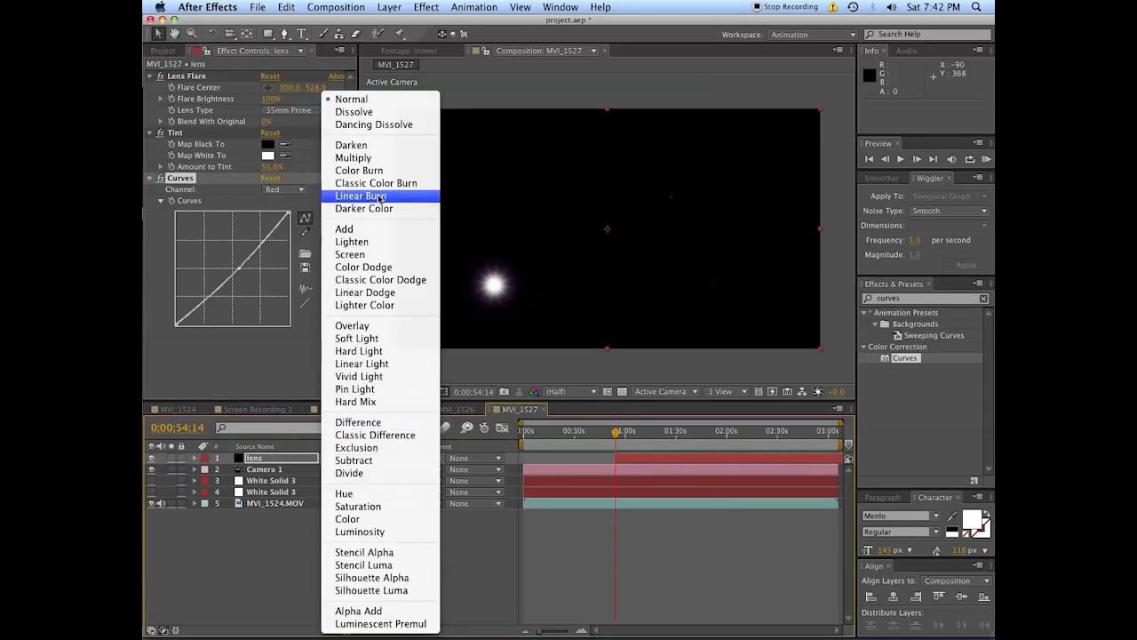
pyautogui.click(367, 230)
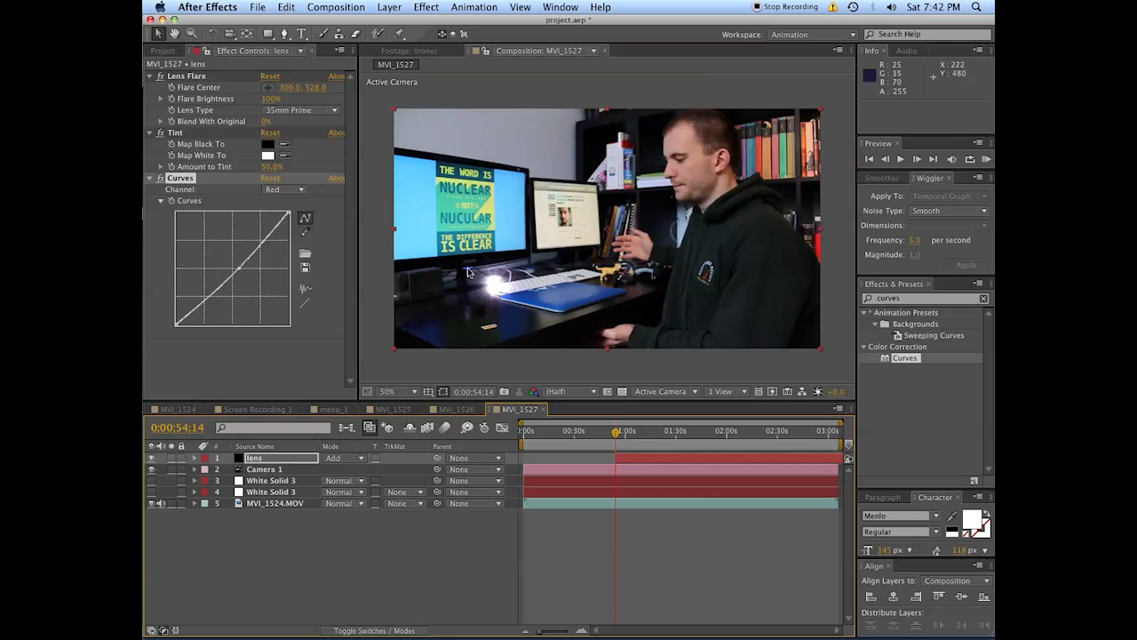
# Move the Lens Flare center onto the empty desk surface beside the blue laptop, at 232, 584
pyautogui.click(652, 460)
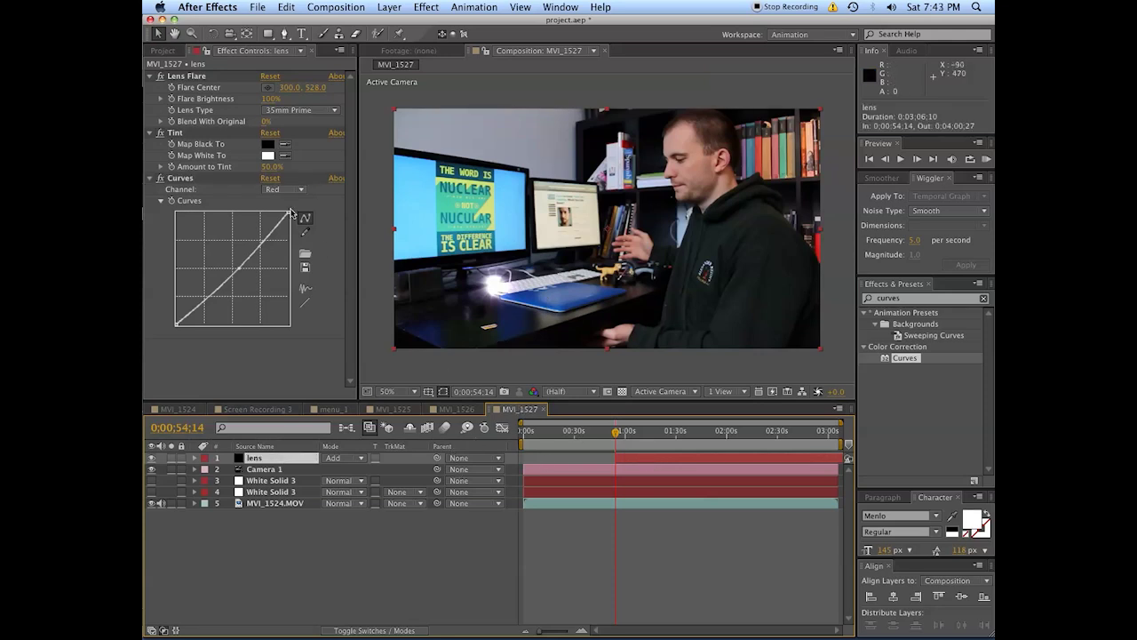
pyautogui.click(269, 89)
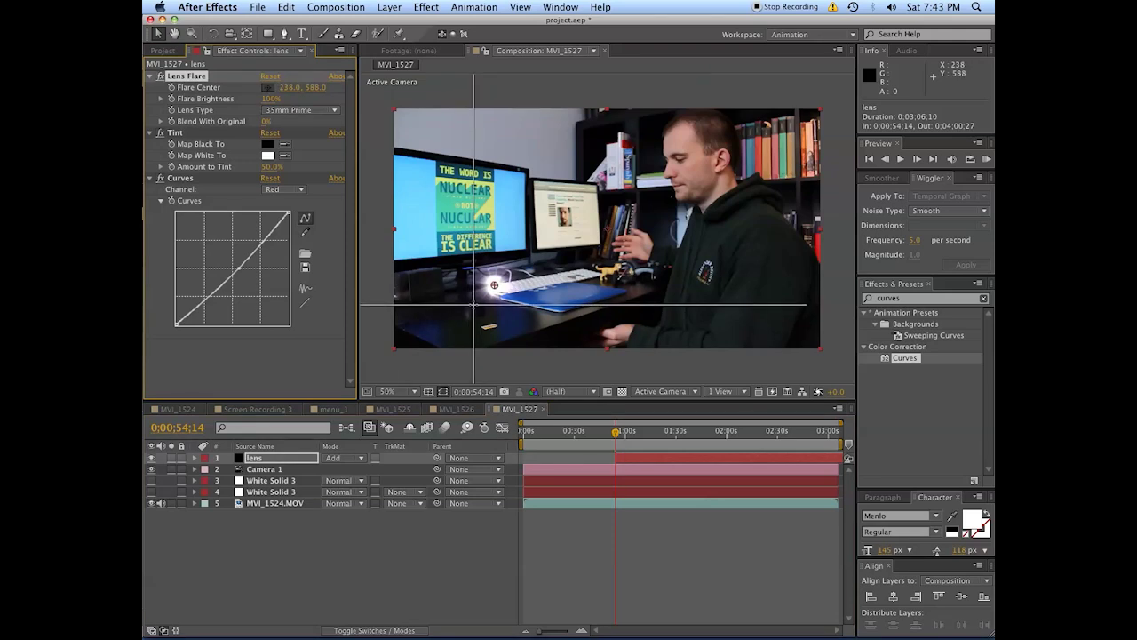
pyautogui.click(474, 306)
pyautogui.click(496, 345)
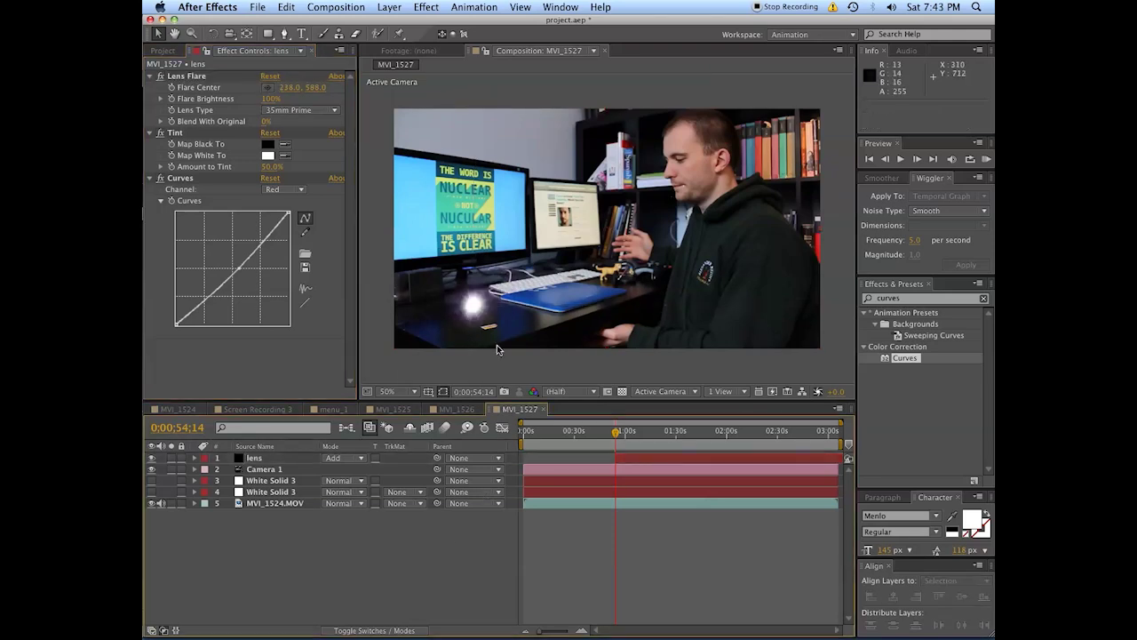
pyautogui.press('.')
pyautogui.press('.')
pyautogui.press('.')
pyautogui.press('.')
pyautogui.moveTo(498, 340); pyautogui.dragTo(753, 163)
pyautogui.moveTo(498, 233); pyautogui.dragTo(817, 146)
pyautogui.moveTo(634, 233); pyautogui.dragTo(688, 270)
pyautogui.click(284, 91)
pyautogui.click(557, 230)
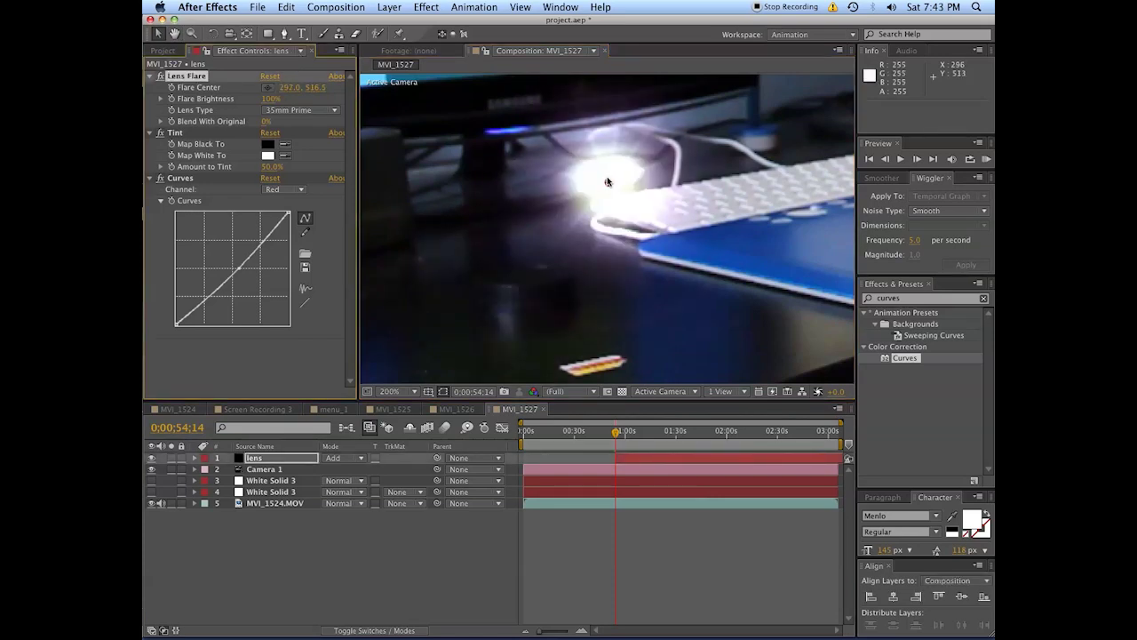
pyautogui.moveTo(557, 230); pyautogui.dragTo(522, 277)
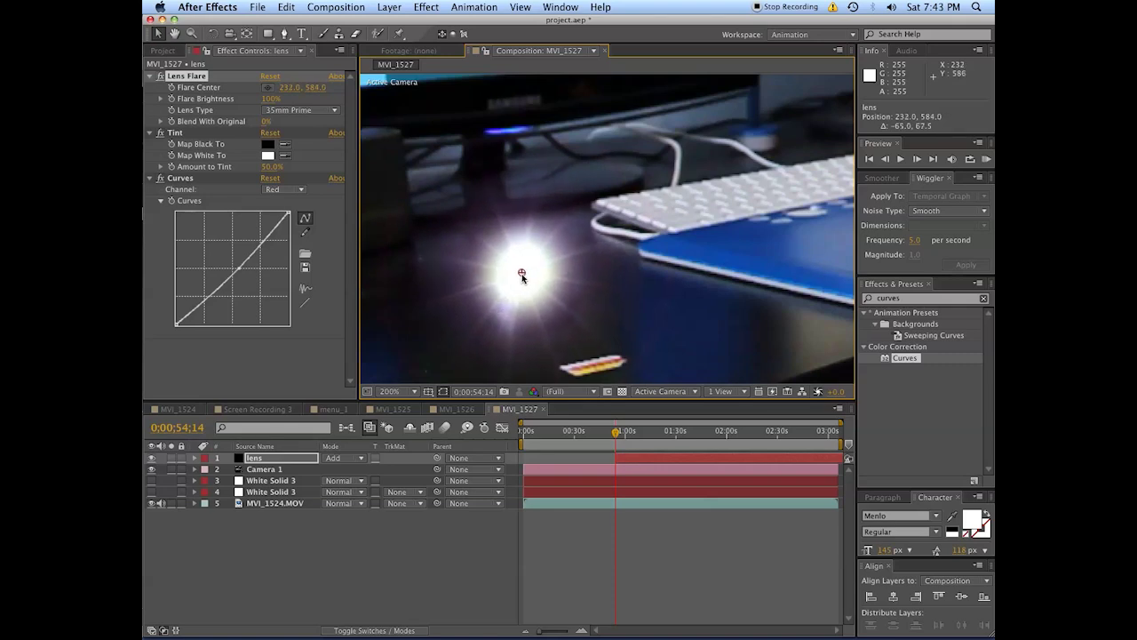
pyautogui.scroll(-4, 521, 278)
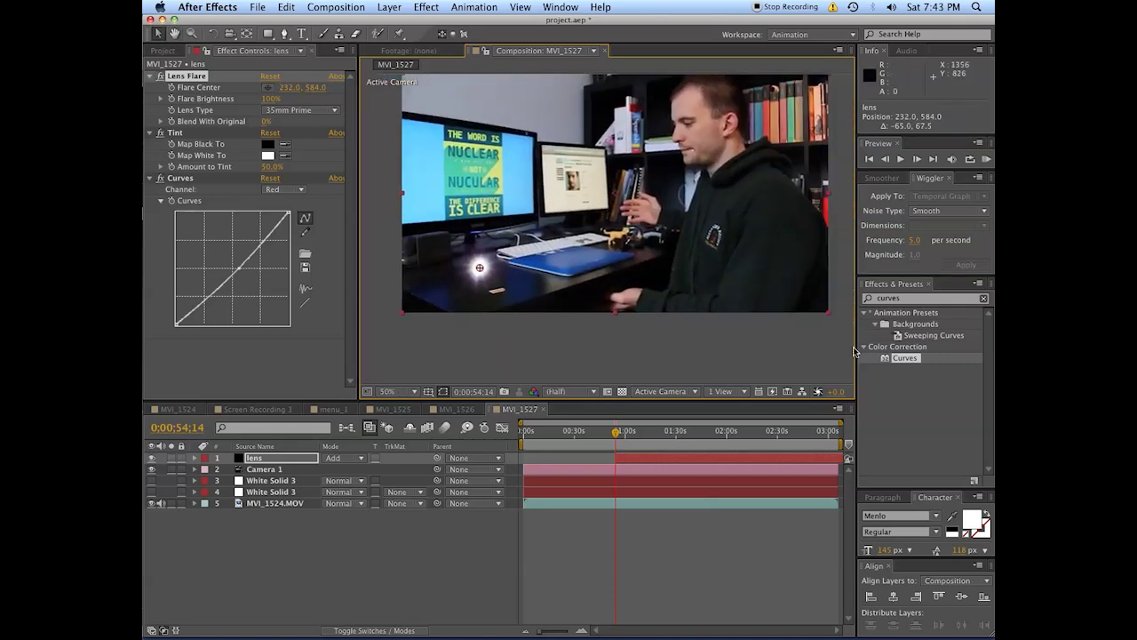
# Apply CC Radial Fast Blur to the lens solid and place its center below the flare at 232, 712
pyautogui.click(893, 298)
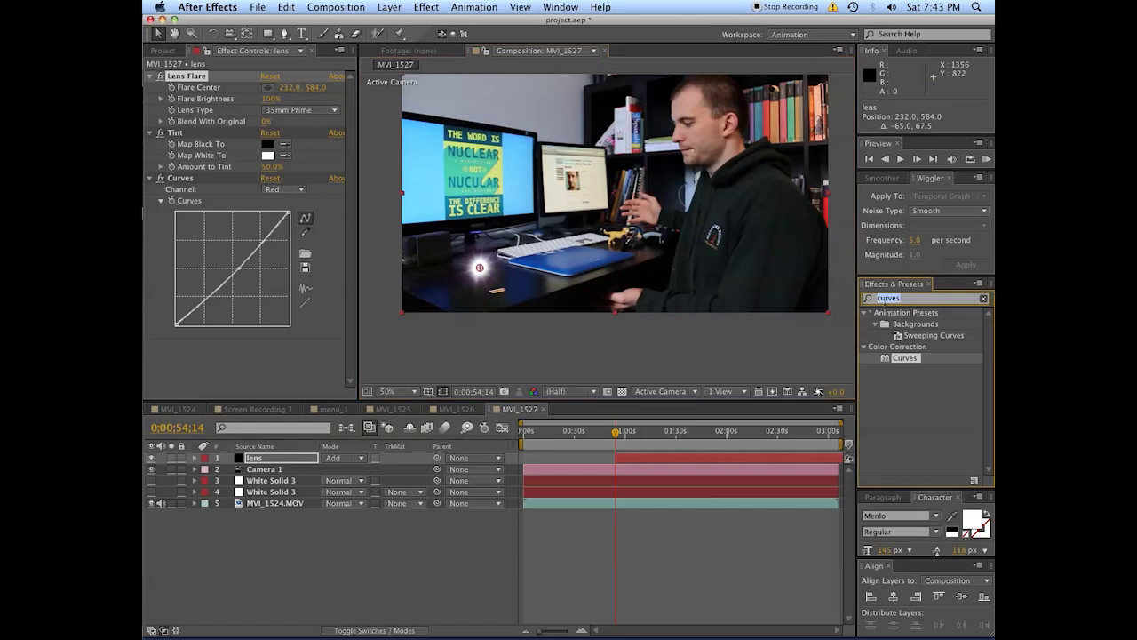
pyautogui.write('cc ra')
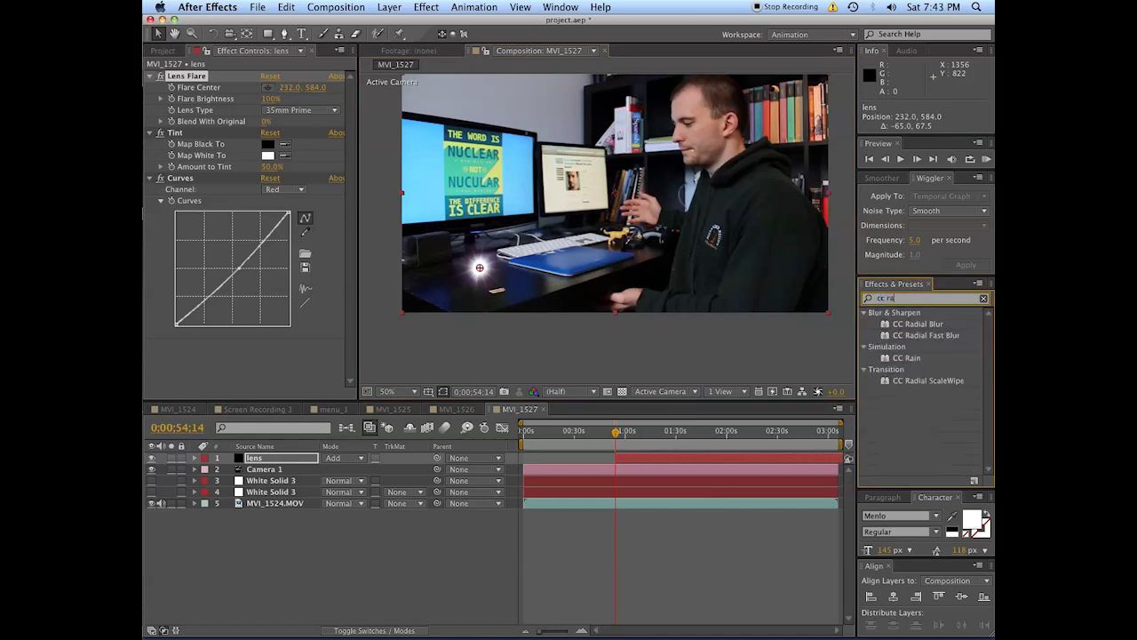
pyautogui.write('dial')
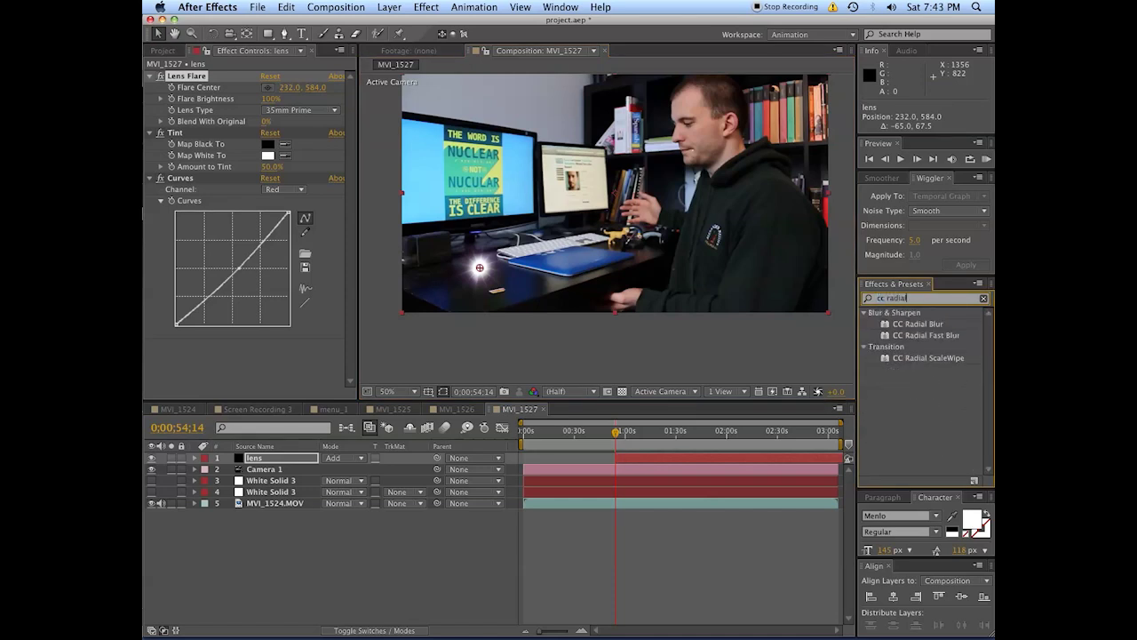
pyautogui.doubleClick(929, 337)
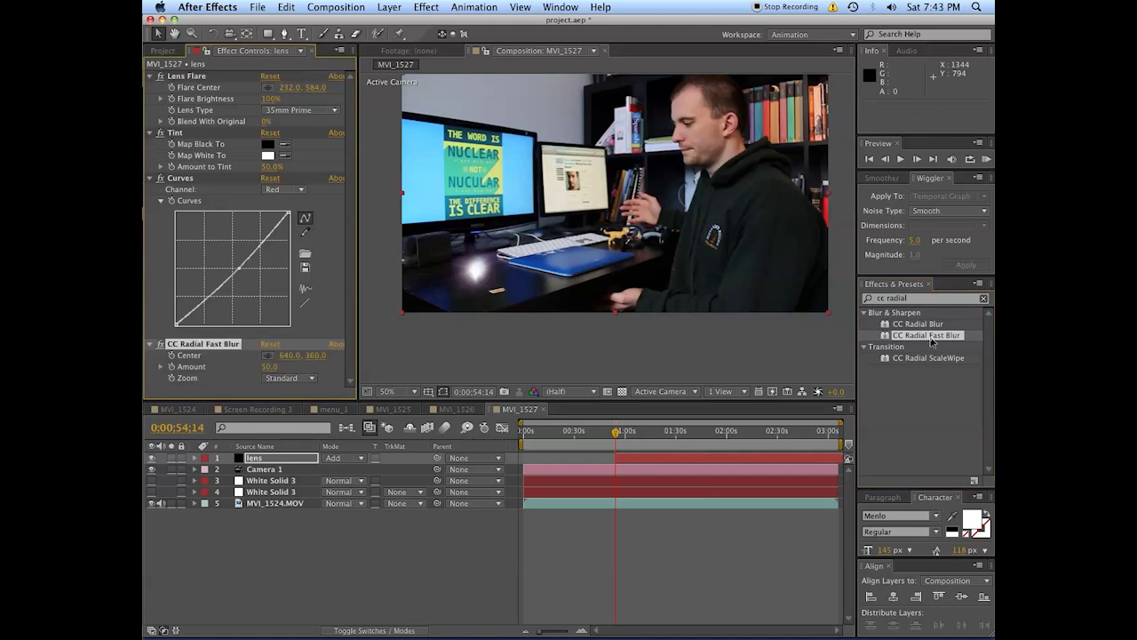
pyautogui.click(268, 354)
pyautogui.click(478, 297)
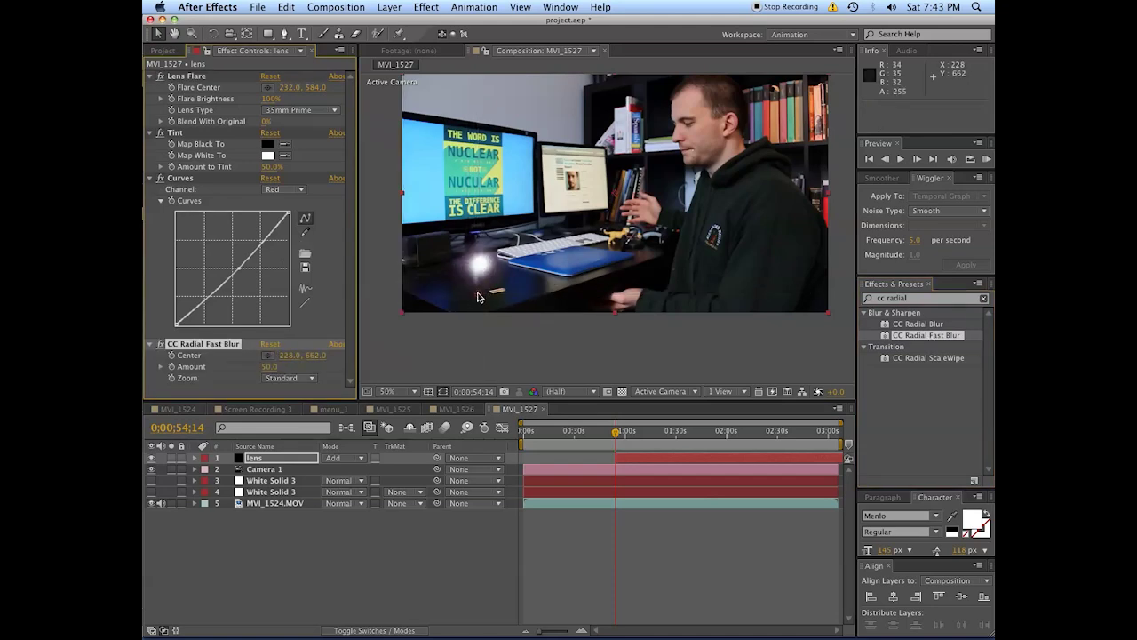
pyautogui.moveTo(482, 297)
pyautogui.mouseDown()
pyautogui.moveTo(481, 346)
pyautogui.moveTo(480, 271)
pyautogui.moveTo(480, 317)
pyautogui.mouseUp()
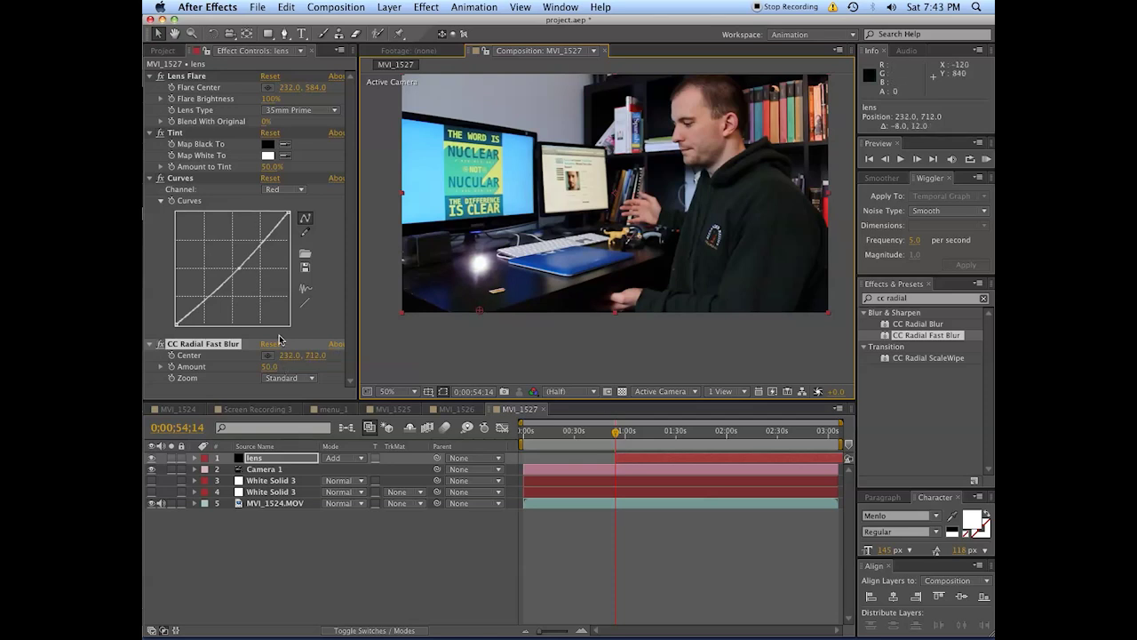
# Collapse the settings of the Tint, Curves and CC Radial Fast Blur effects
pyautogui.click(153, 155)
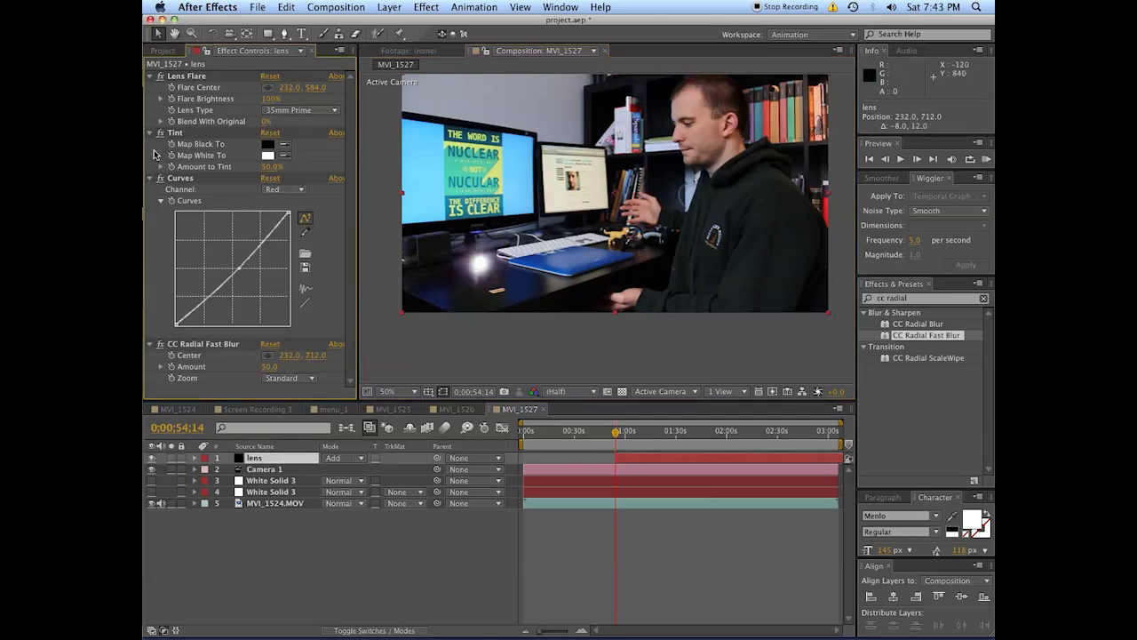
pyautogui.click(150, 133)
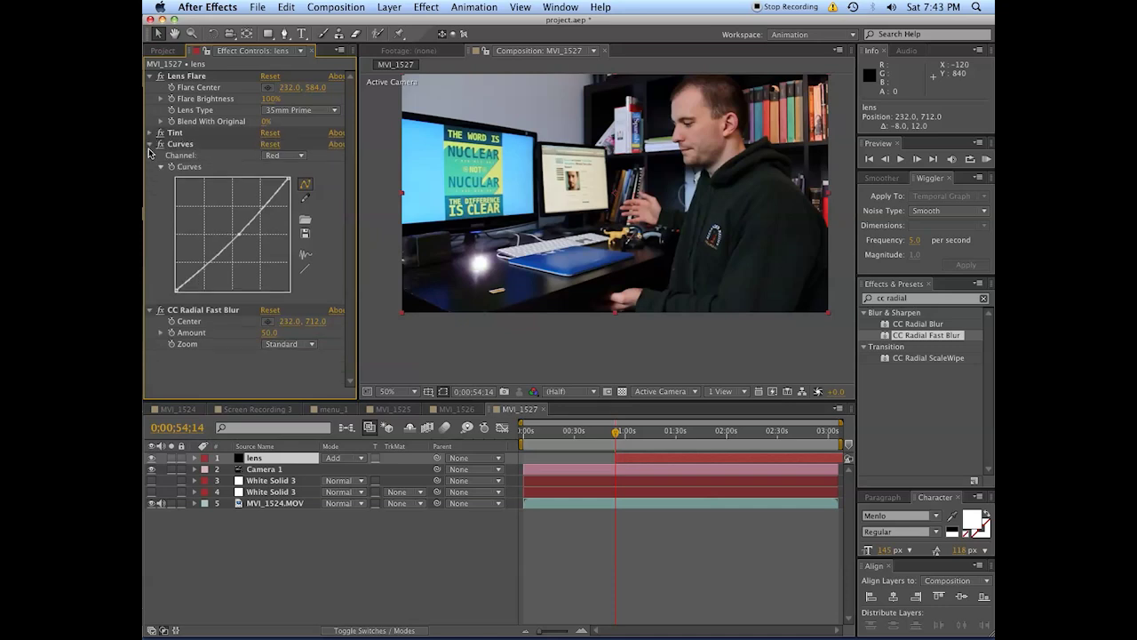
pyautogui.click(149, 144)
pyautogui.click(150, 155)
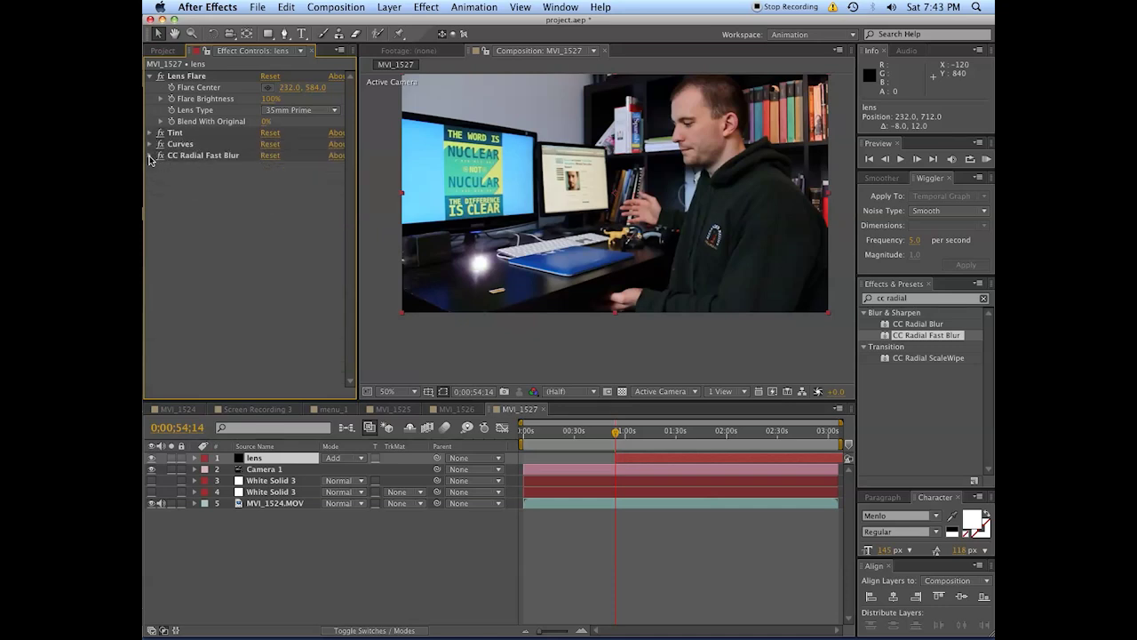
# Start keyframing Flare Brightness at 0;00;54;14 with a value of 0% and reveal its keyframes in the timeline
pyautogui.click(640, 457)
pyautogui.click(158, 103)
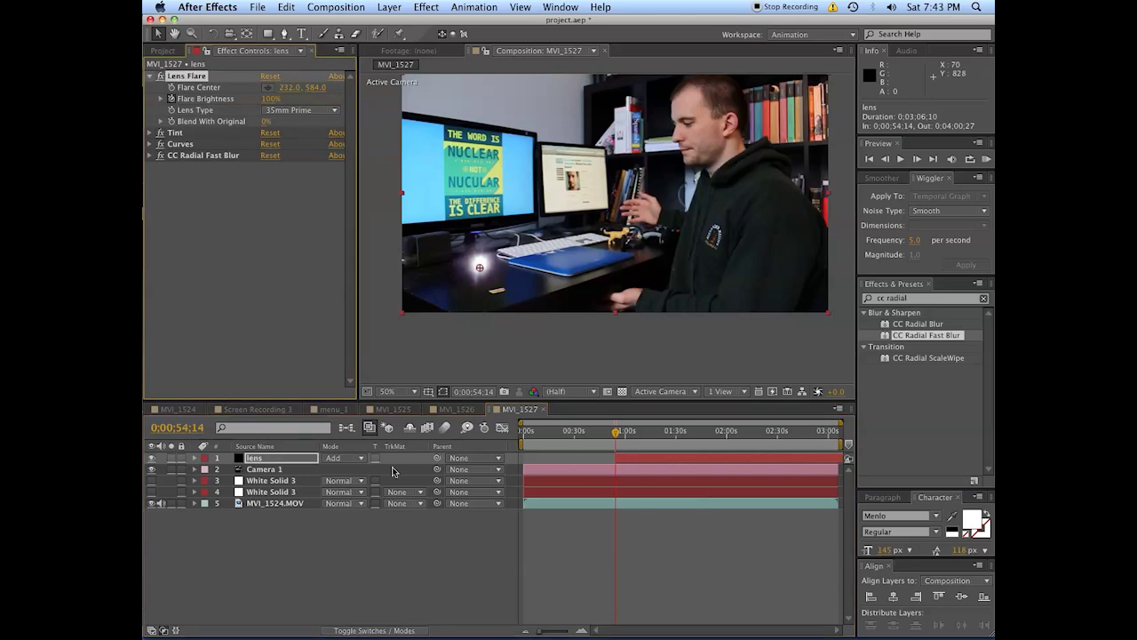
pyautogui.press('u')
pyautogui.scroll(5, 622, 479)
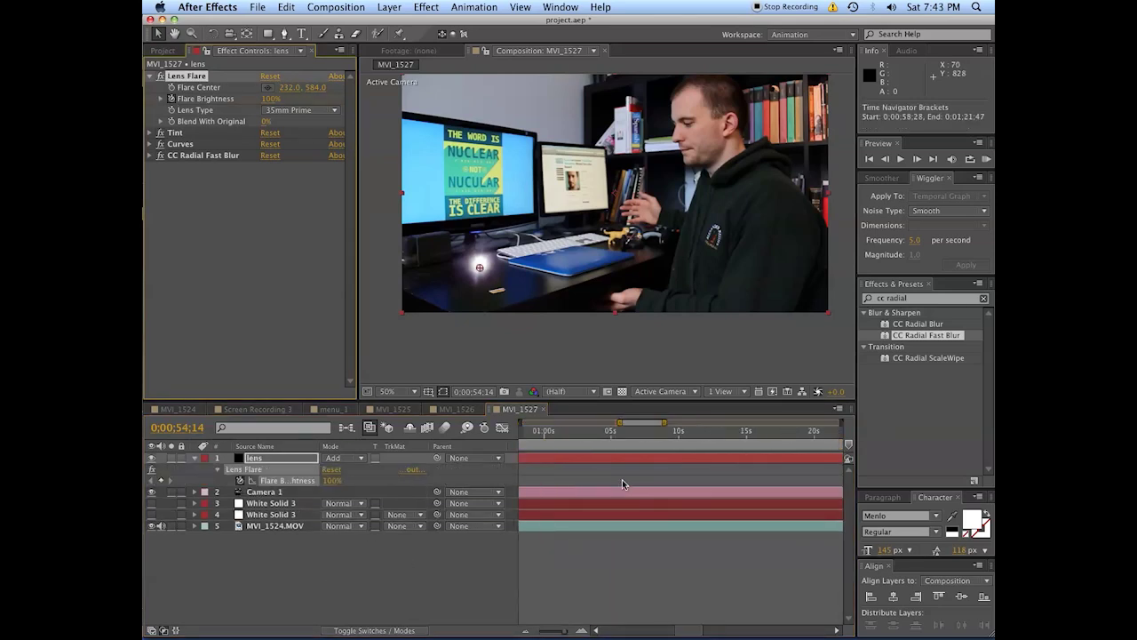
pyautogui.moveTo(673, 634)
pyautogui.mouseDown()
pyautogui.moveTo(657, 633)
pyautogui.moveTo(670, 632)
pyautogui.mouseUp()
pyautogui.hscroll(-3, 720, 453)
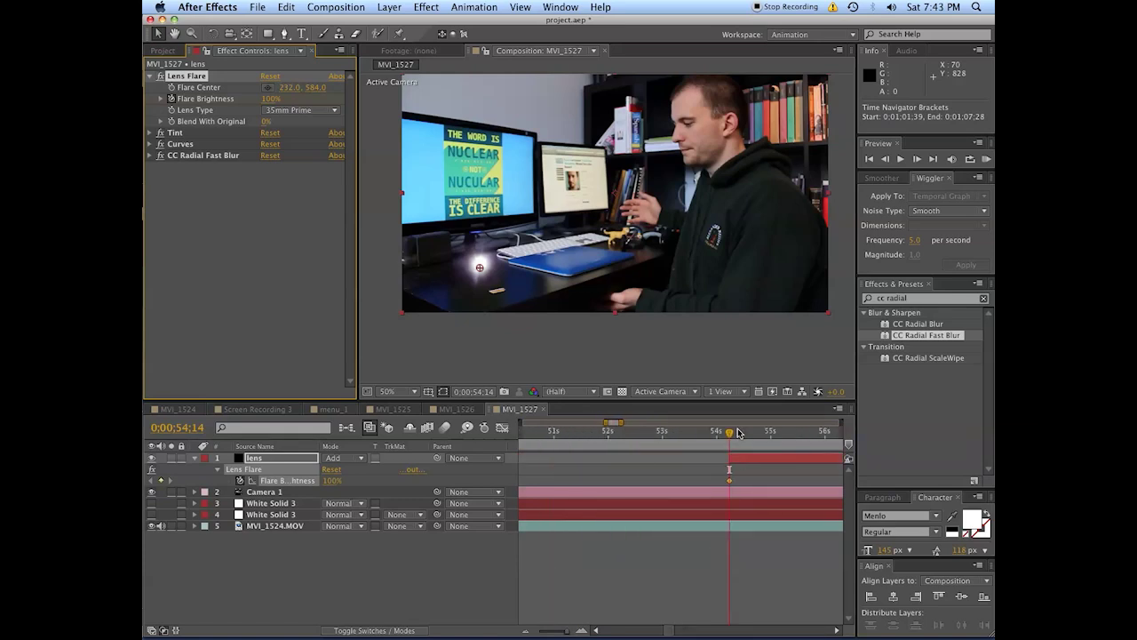
pyautogui.click(274, 101)
pyautogui.write('0')
pyautogui.press('Return')
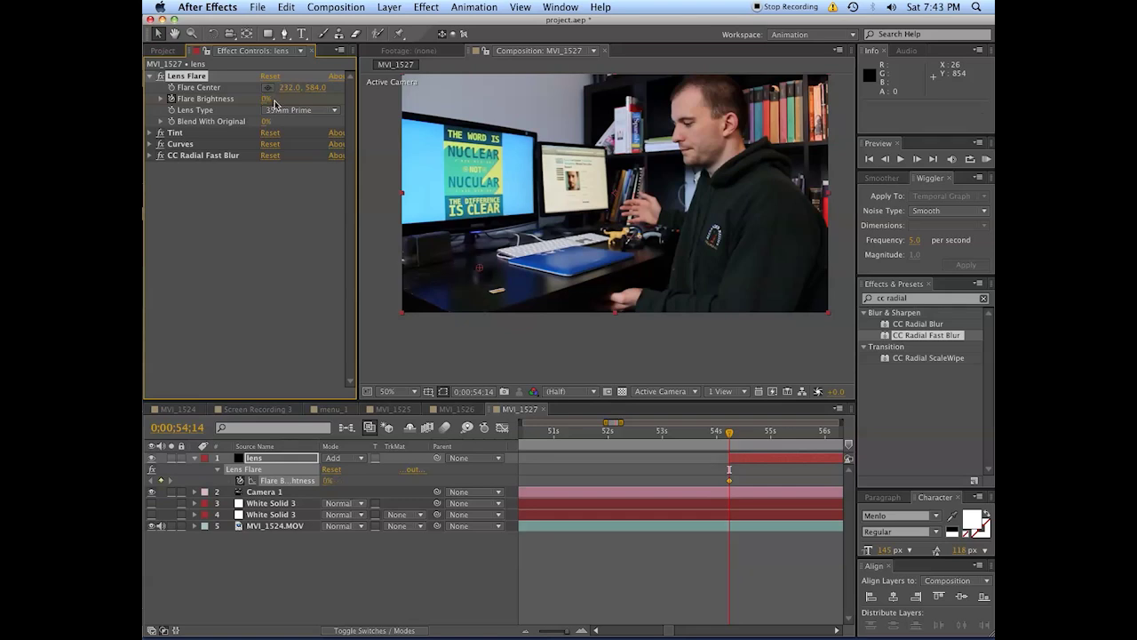
# Keyframe Flare Brightness at 100% at 0;00;54;18 and at 75% at 0;00;54;20
pyautogui.press('space')
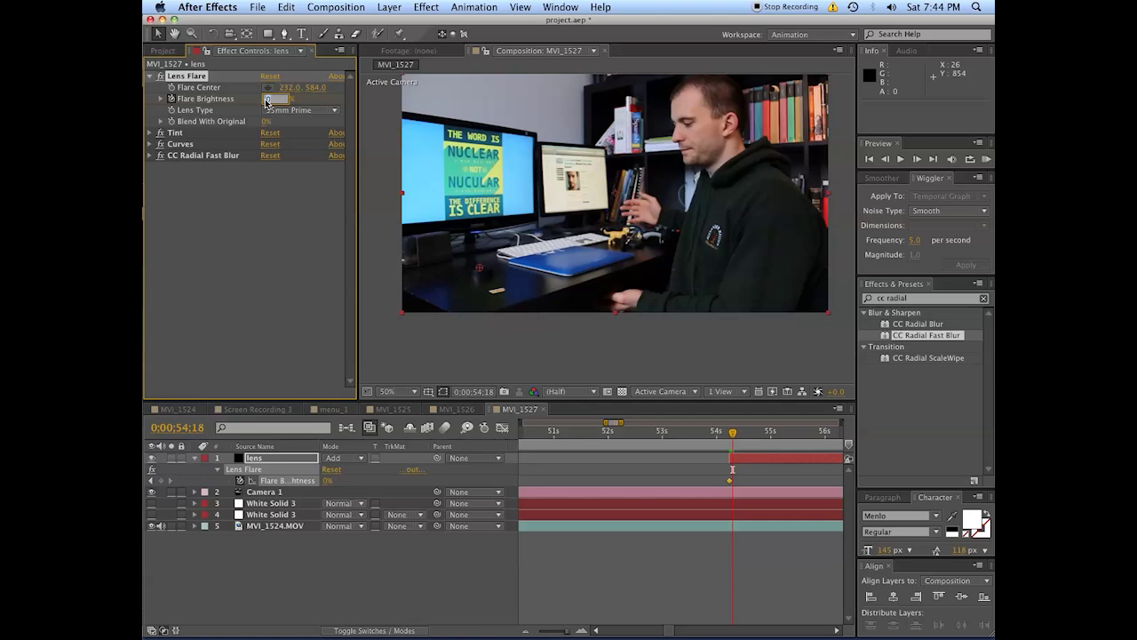
pyautogui.press('Return')
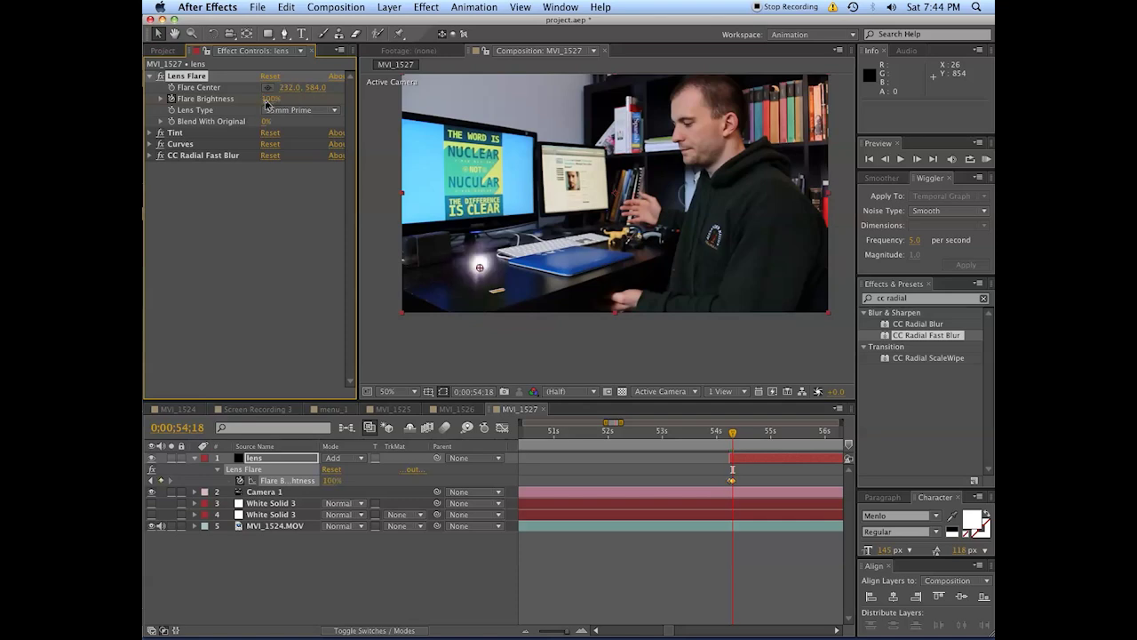
pyautogui.press('pagedown')
pyautogui.press('pagedown')
pyautogui.click(266, 99)
pyautogui.write('75')
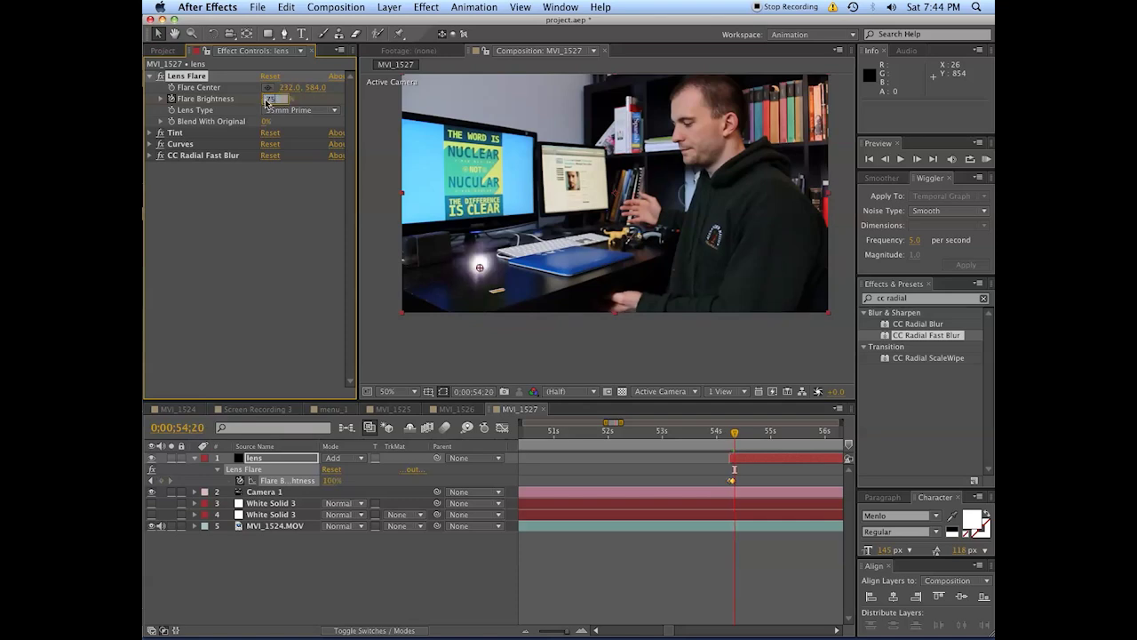
pyautogui.press('Return')
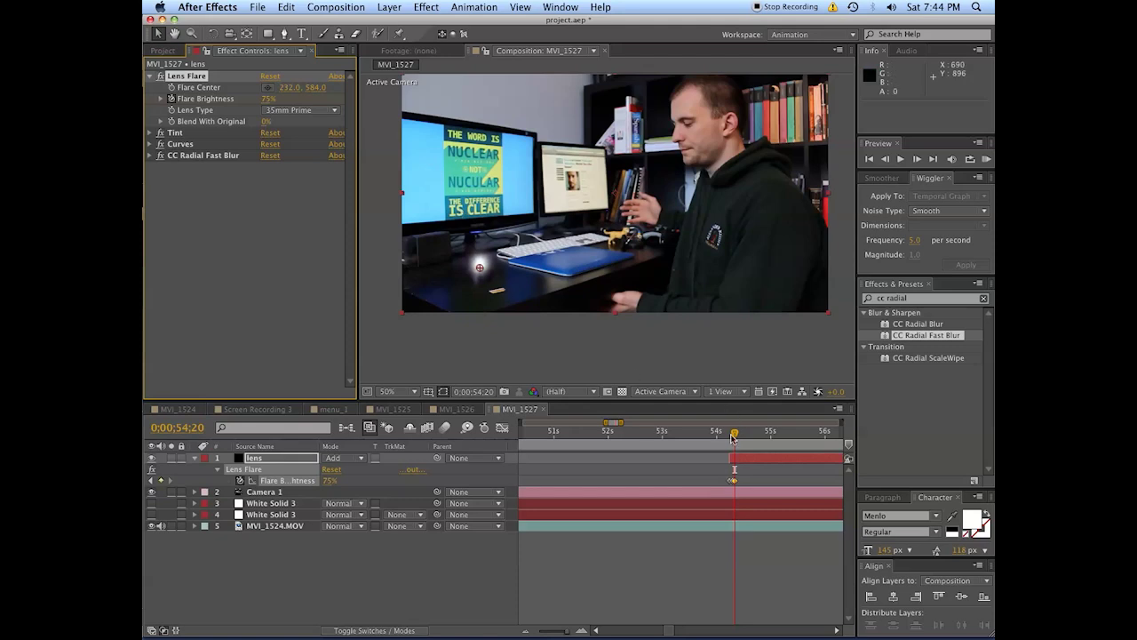
pyautogui.press('pageup')
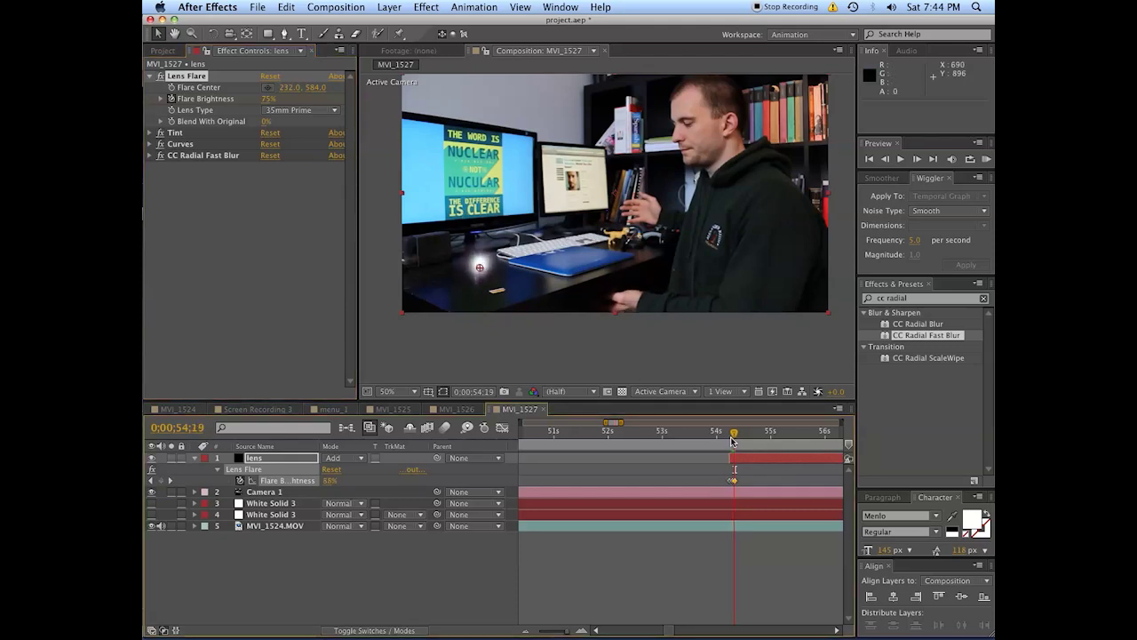
pyautogui.press('pagedown')
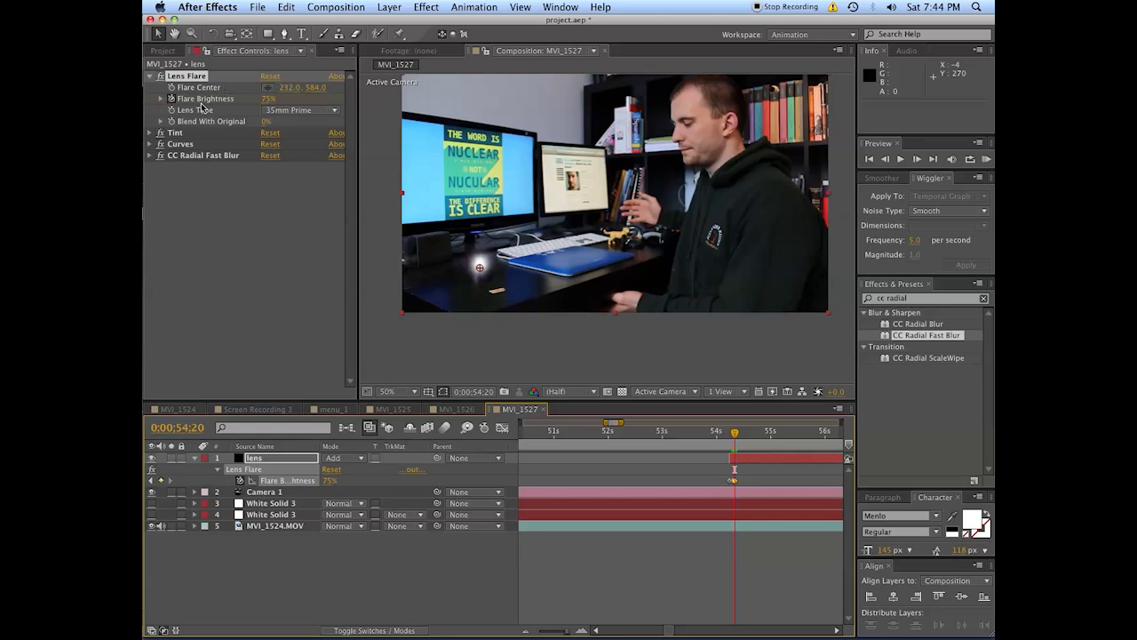
# Add the expression wiggle(15,10) to Flare Brightness and play back the flicker, ending at 0;00;54;38
pyautogui.keyDown('alt'); pyautogui.click(171, 99); pyautogui.keyUp('alt')
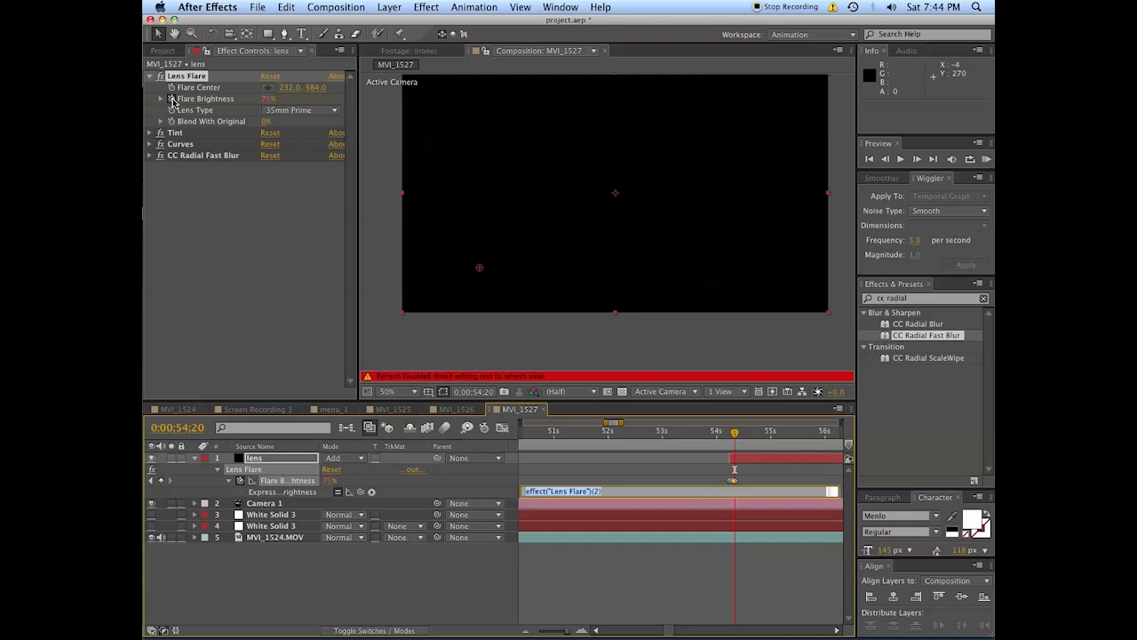
pyautogui.write('wiggle(15,10')
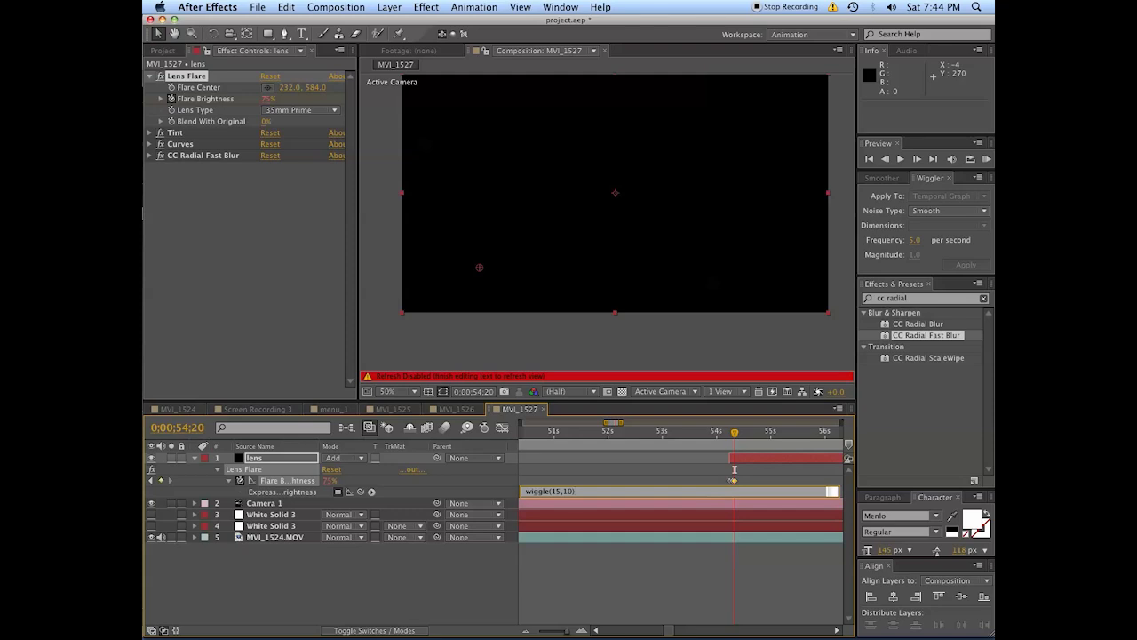
pyautogui.press('KP_Enter')
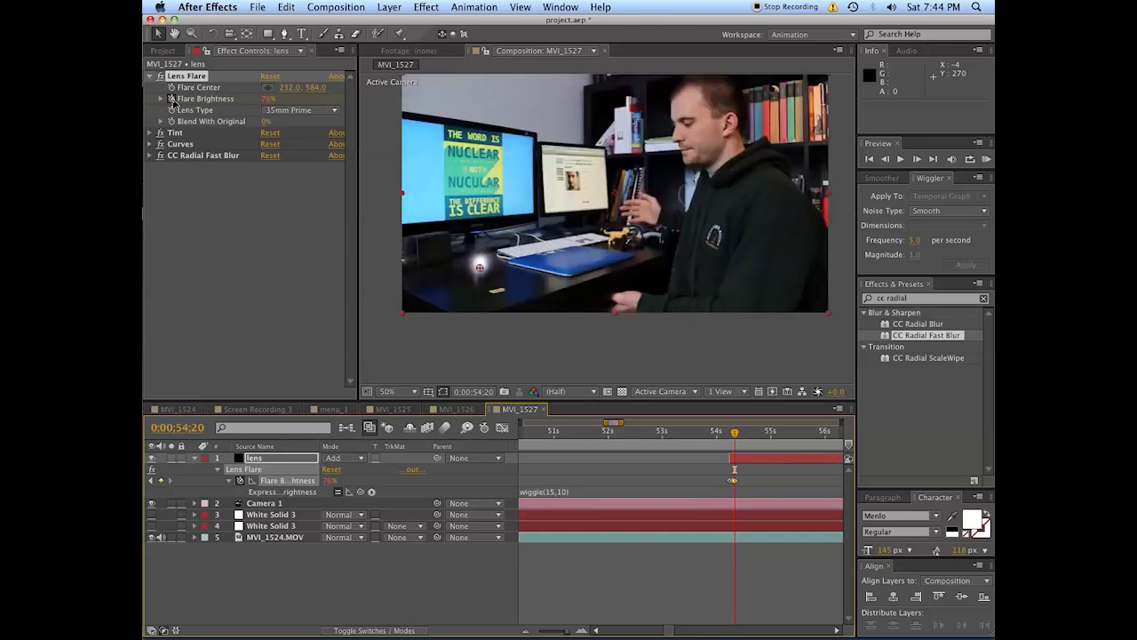
pyautogui.press('space')
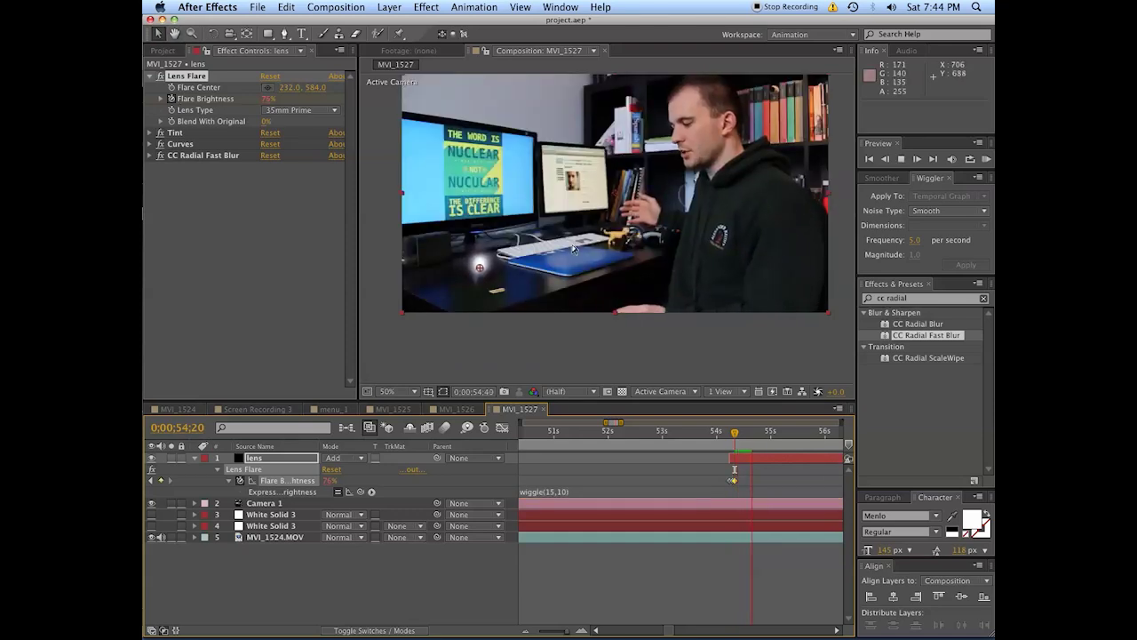
pyautogui.press('space')
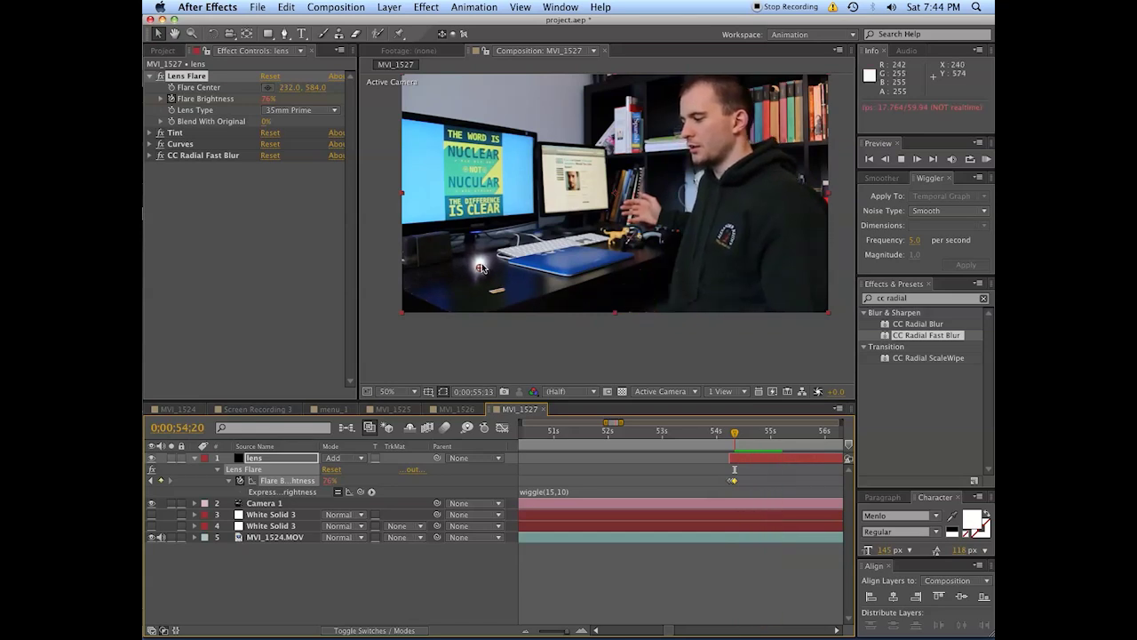
pyautogui.moveTo(747, 441)
pyautogui.mouseDown()
pyautogui.moveTo(724, 442)
pyautogui.moveTo(776, 443)
pyautogui.moveTo(731, 437)
pyautogui.moveTo(751, 437)
pyautogui.mouseUp()
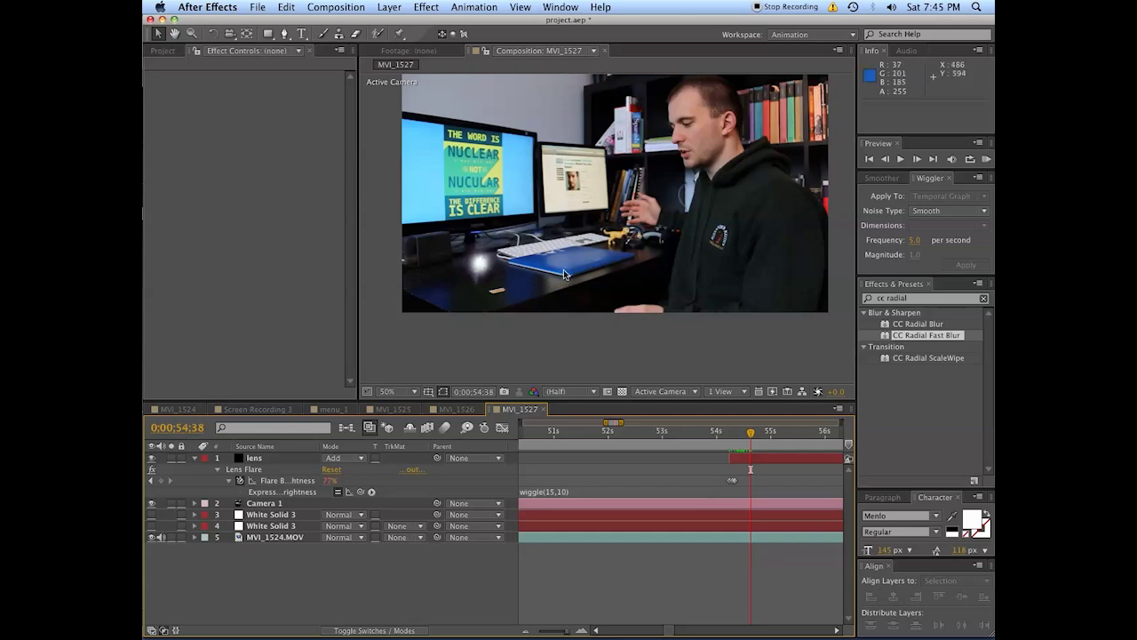
# Examine the finished MVI_1524 composition by toggling the ungulating light and flare layers' visibility and scrubbing to 0;00;54;26
pyautogui.click(189, 409)
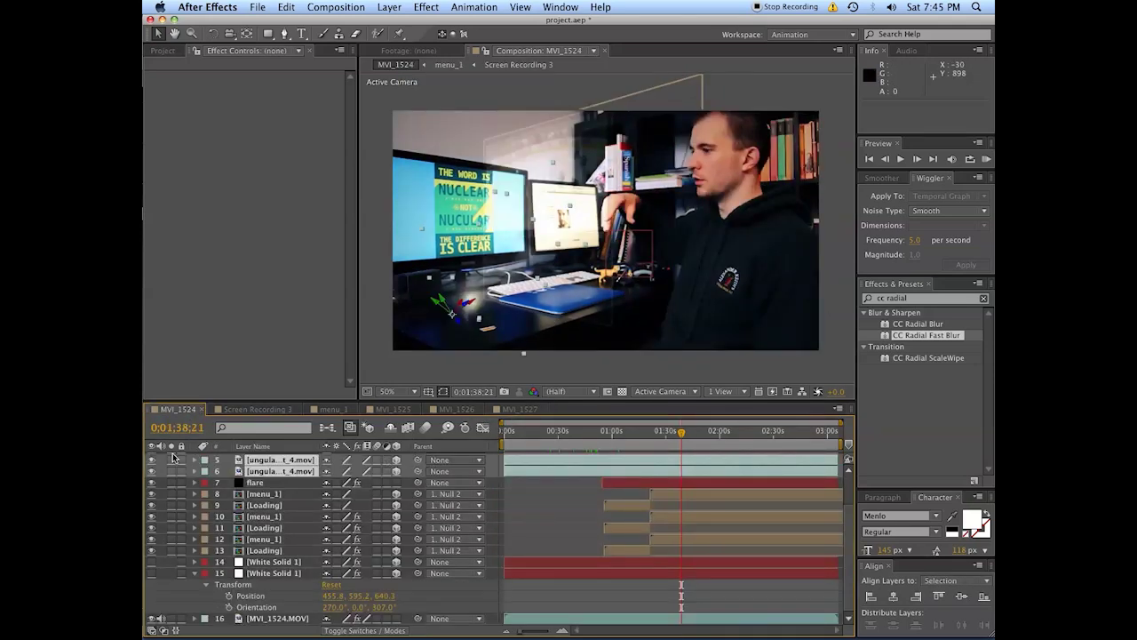
pyautogui.click(199, 342)
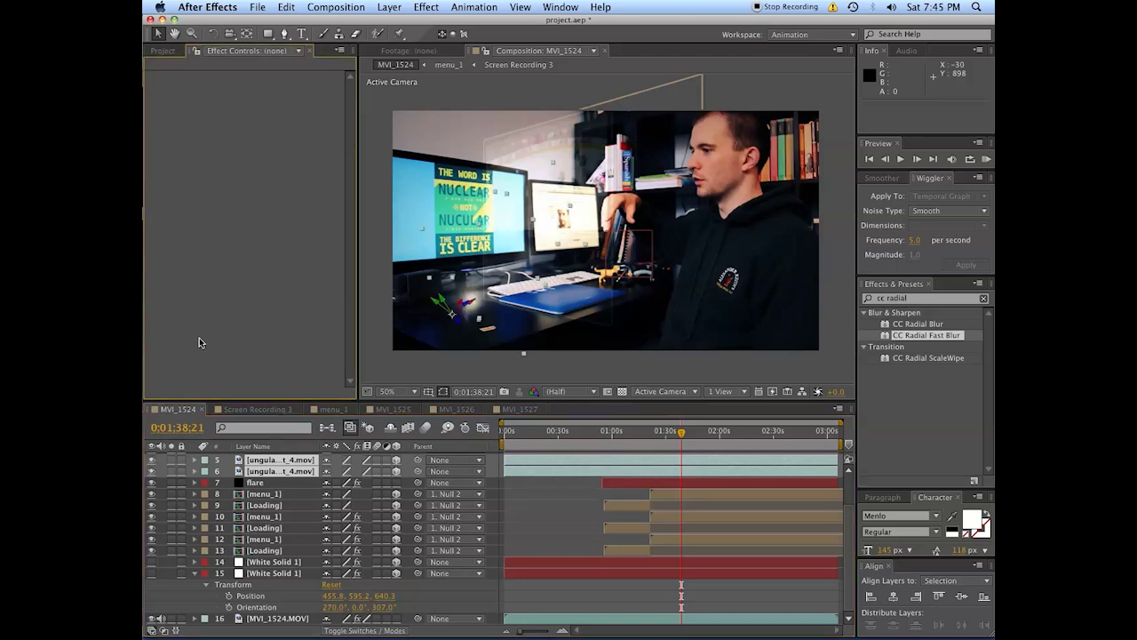
pyautogui.click(545, 477)
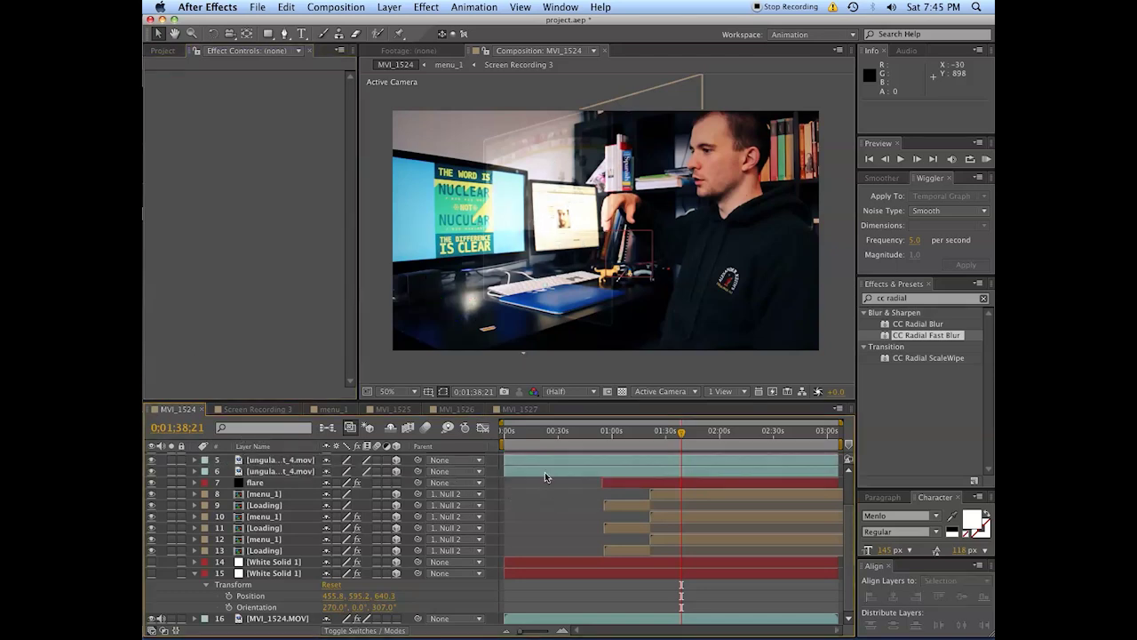
pyautogui.click(151, 459)
pyautogui.click(151, 460)
pyautogui.click(151, 460)
pyautogui.click(151, 460)
pyautogui.click(152, 480)
pyautogui.click(152, 480)
pyautogui.click(597, 434)
pyautogui.moveTo(597, 435); pyautogui.dragTo(604, 435)
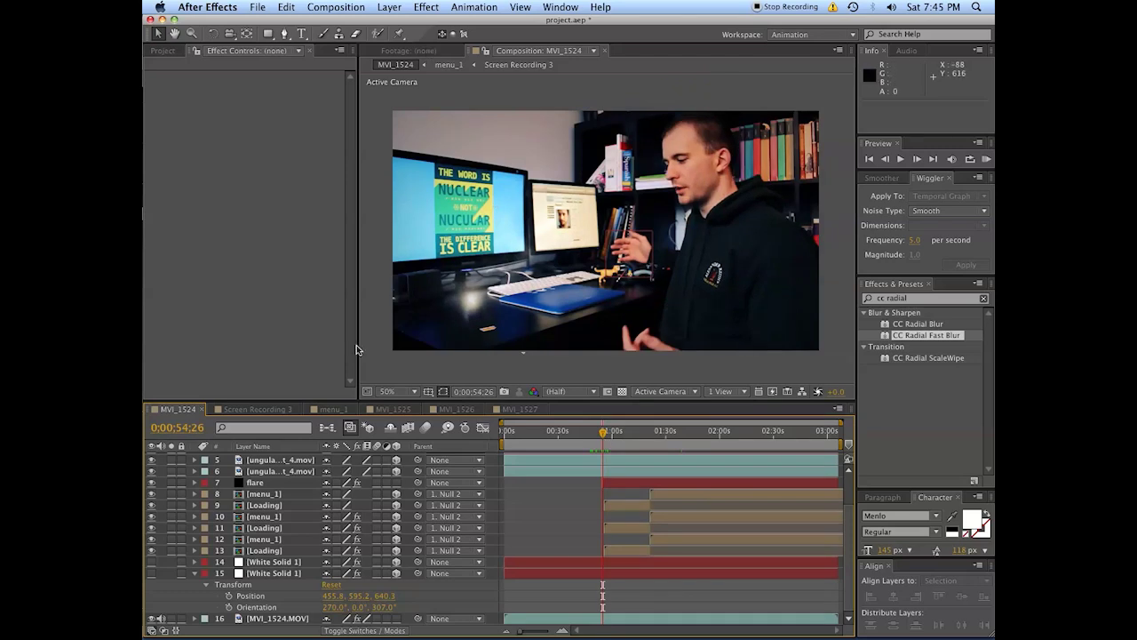
# Examine the Turbulent Noise, CC Radial Blur and Curves effects on Black Solid 1 in the ungulating light composition, and return to MVI_1527
pyautogui.click(511, 411)
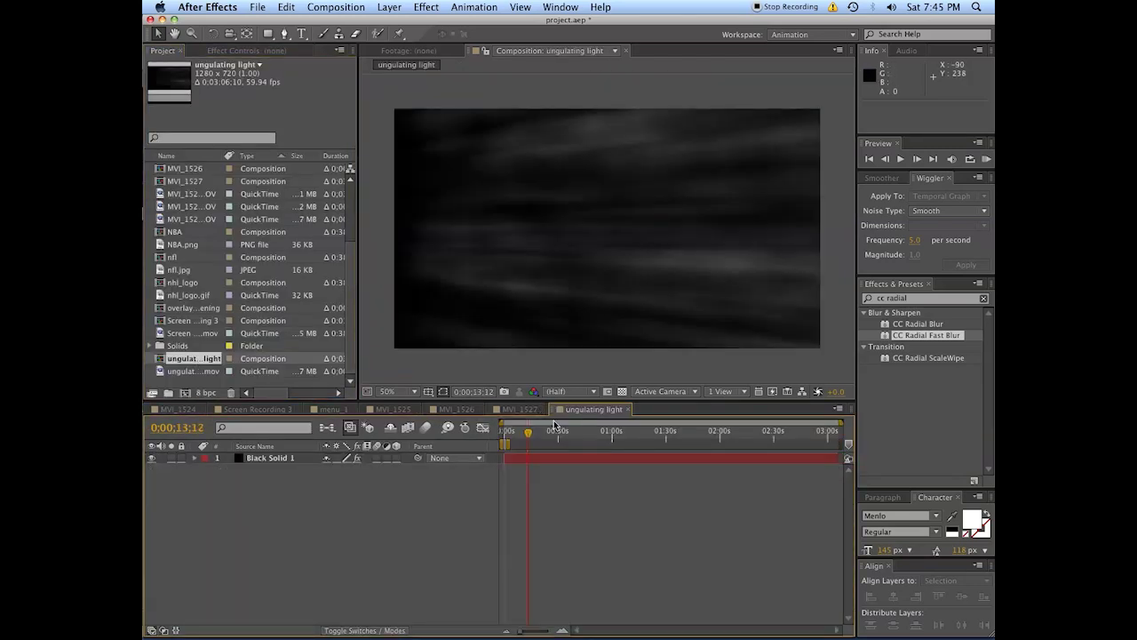
pyautogui.click(270, 458)
pyautogui.click(249, 56)
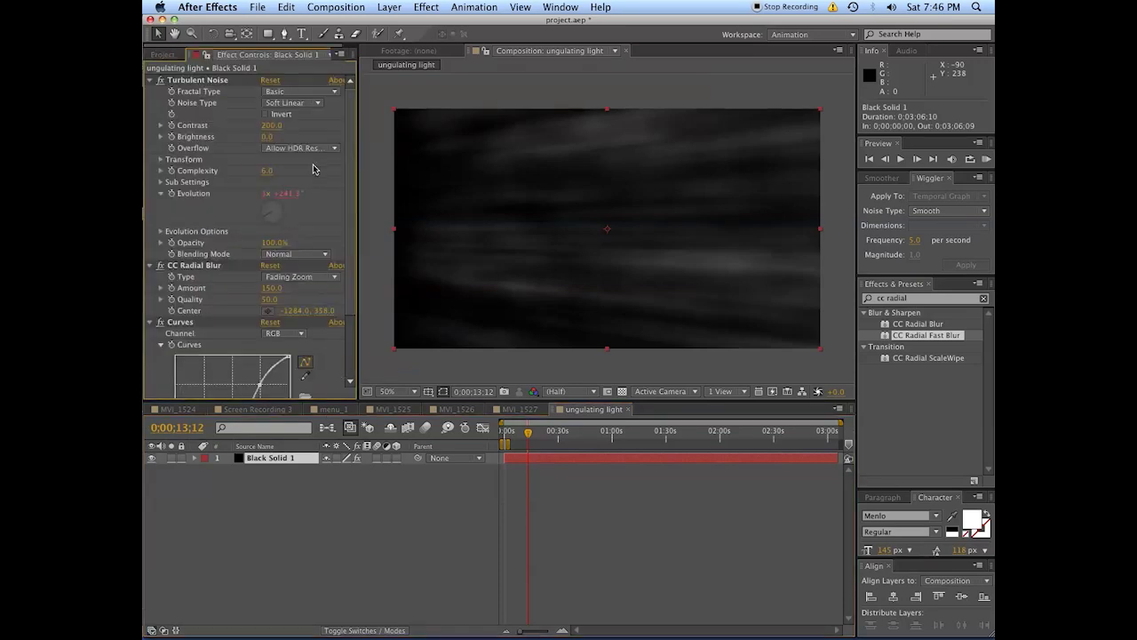
pyautogui.click(190, 80)
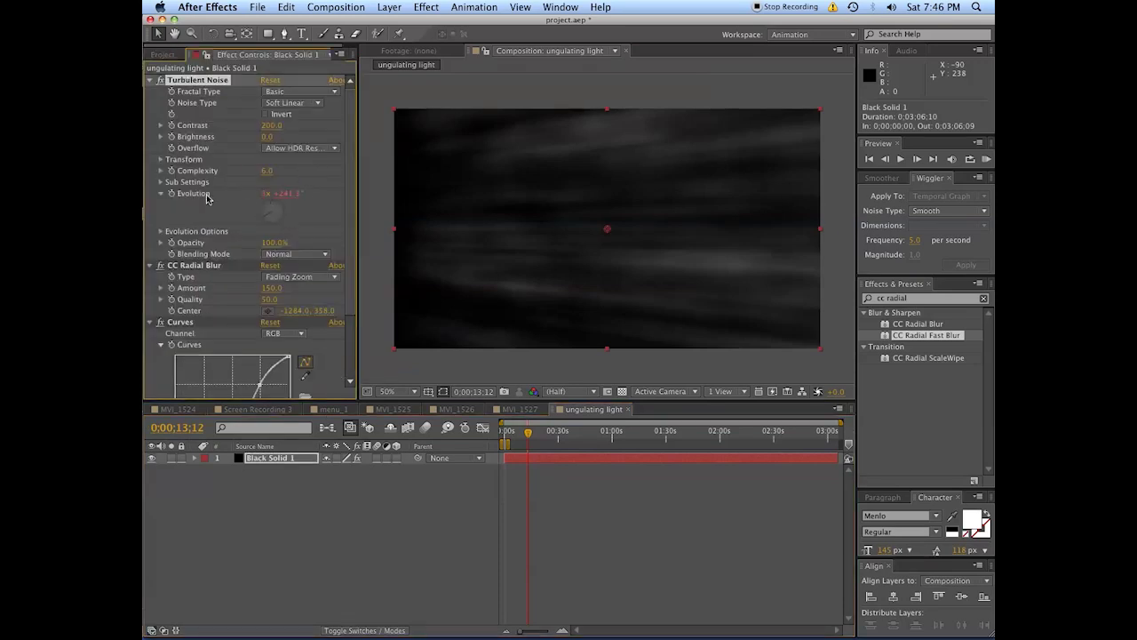
pyautogui.click(206, 267)
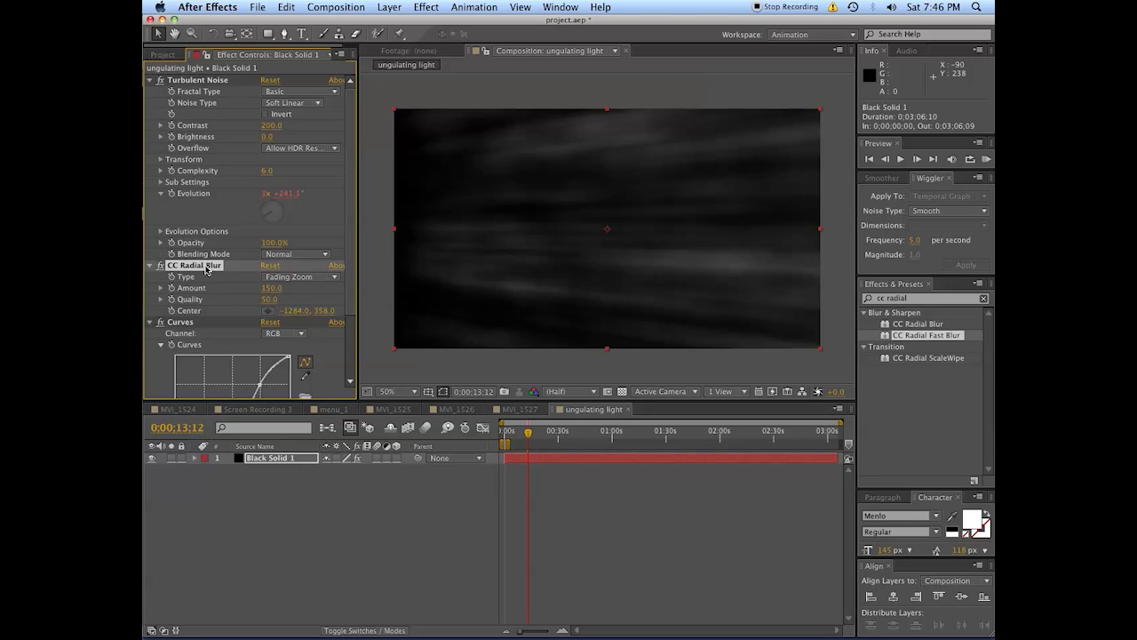
pyautogui.click(183, 324)
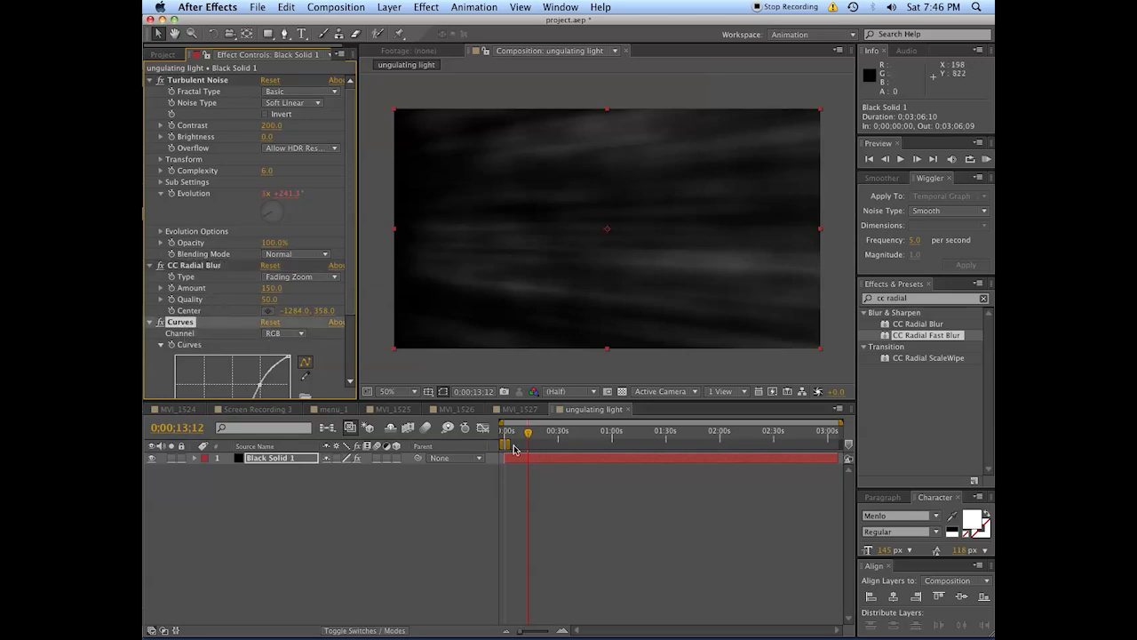
pyautogui.click(421, 507)
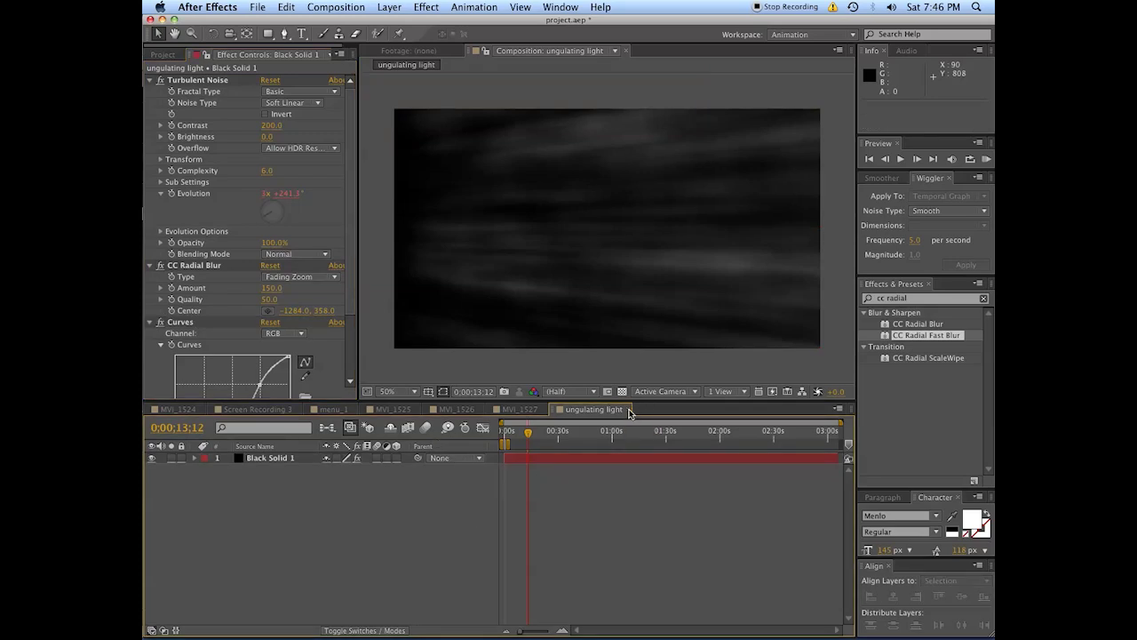
pyautogui.click(186, 266)
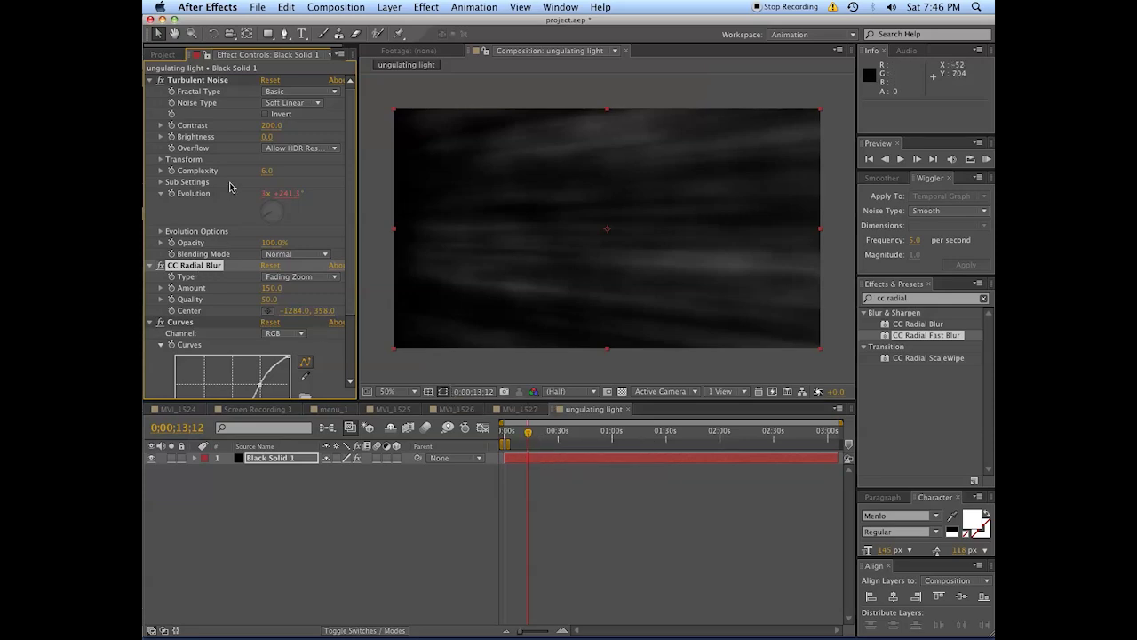
pyautogui.click(163, 56)
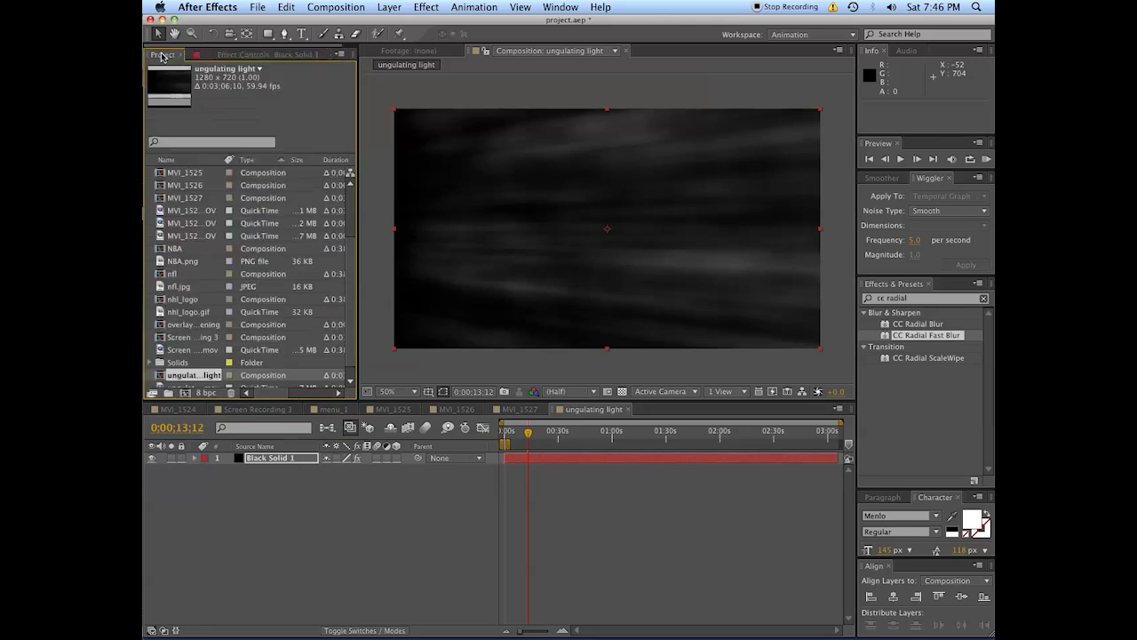
pyautogui.click(632, 411)
pyautogui.click(632, 410)
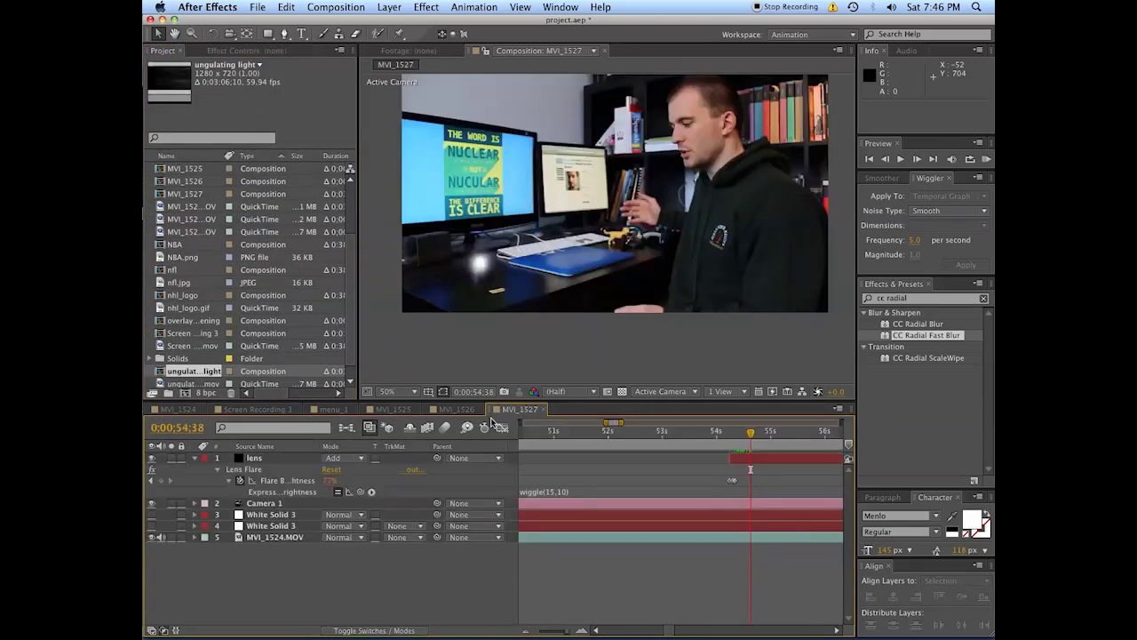
pyautogui.click(751, 444)
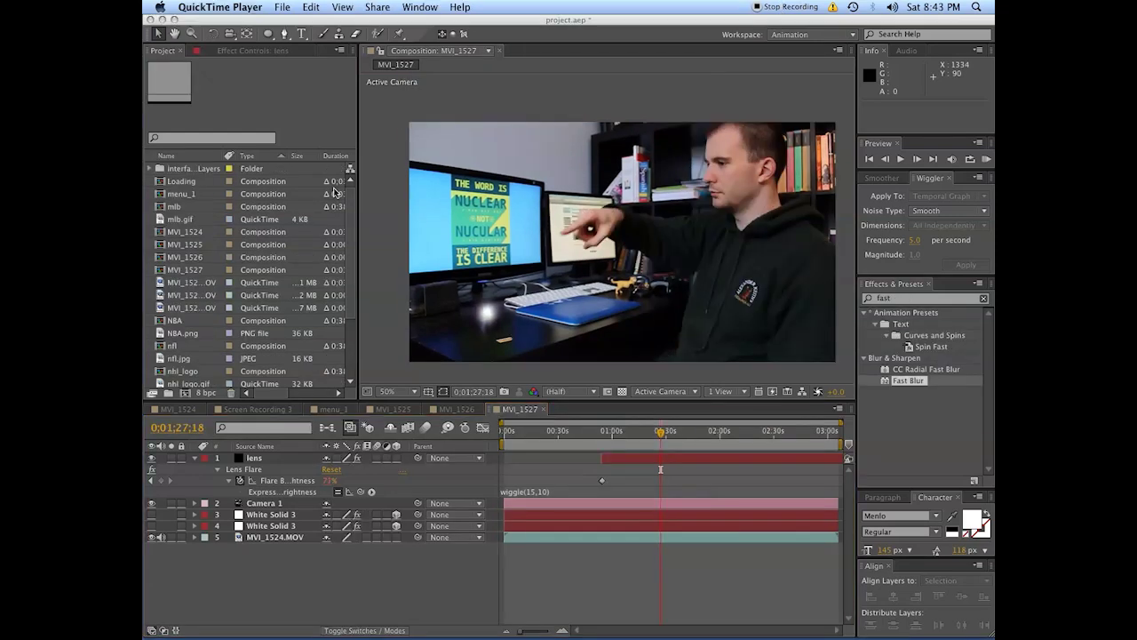
# Move to 0;00;55;56 in MVI_1527 and create a text layer reading LOADING
pyautogui.click(603, 434)
pyautogui.moveTo(603, 434); pyautogui.dragTo(606, 435)
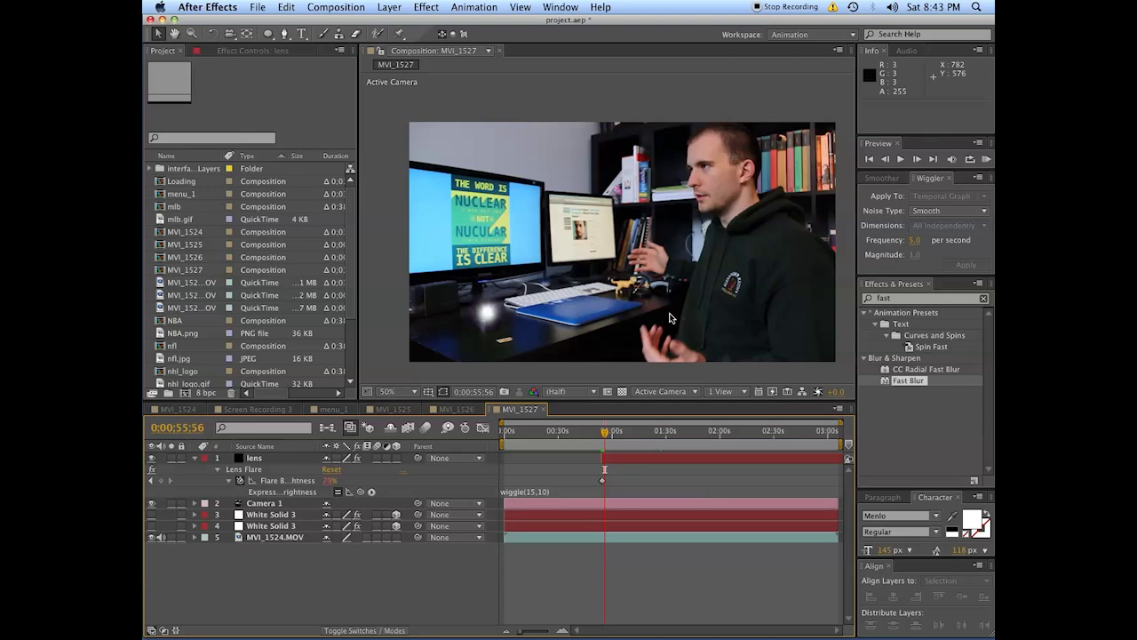
pyautogui.rightClick(423, 593)
pyautogui.click(370, 577)
pyautogui.rightClick(305, 588)
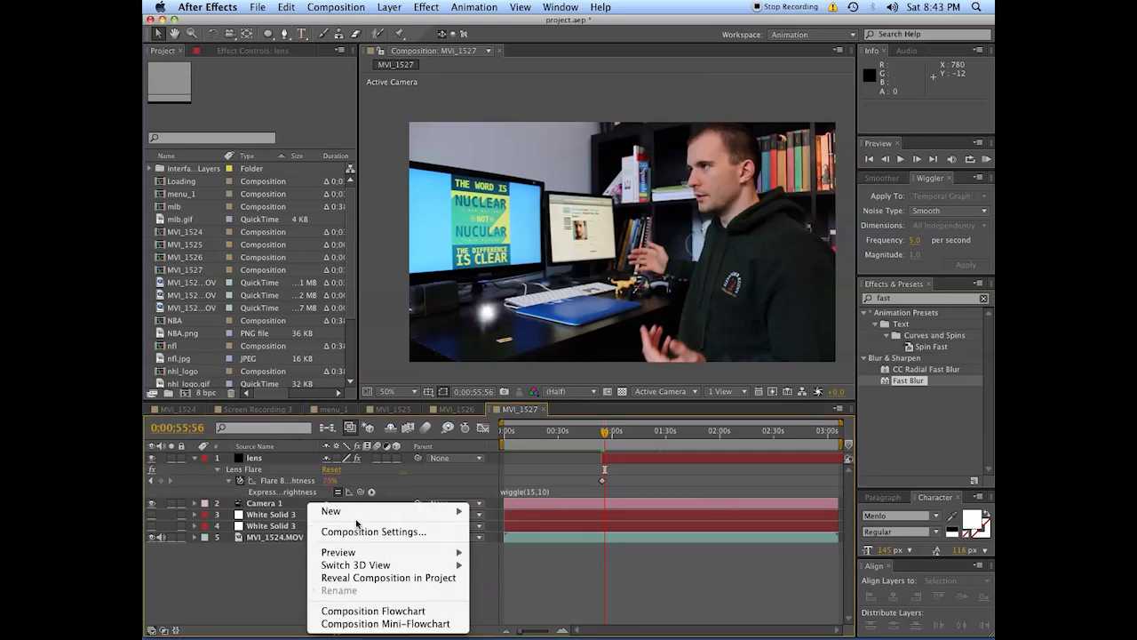
pyautogui.moveTo(427, 511)
pyautogui.click(495, 531)
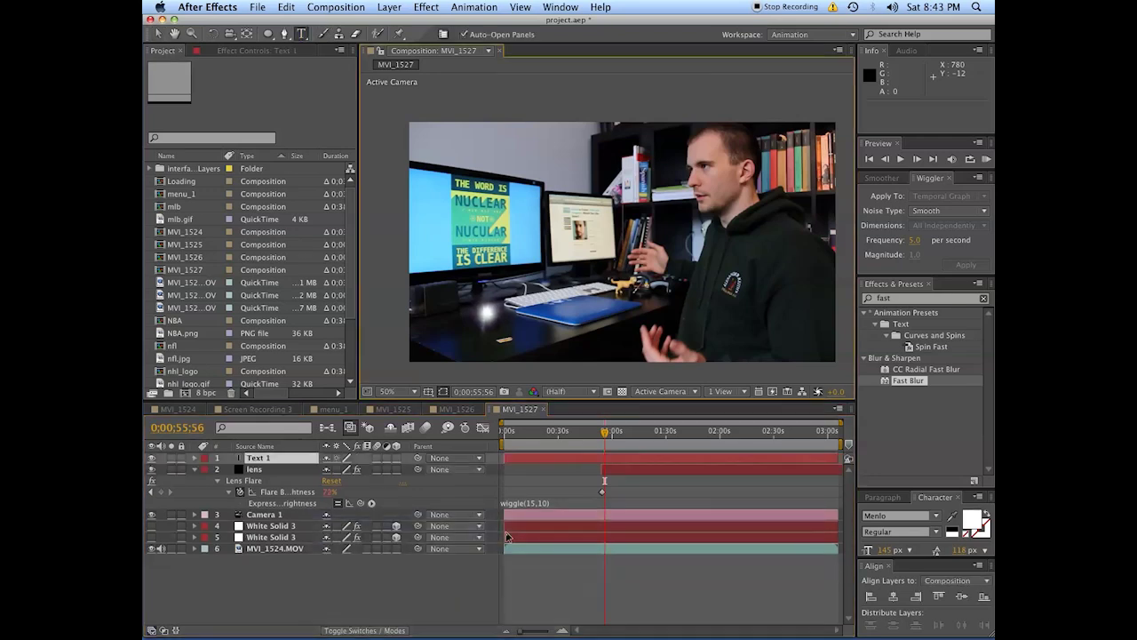
pyautogui.write('LOADING')
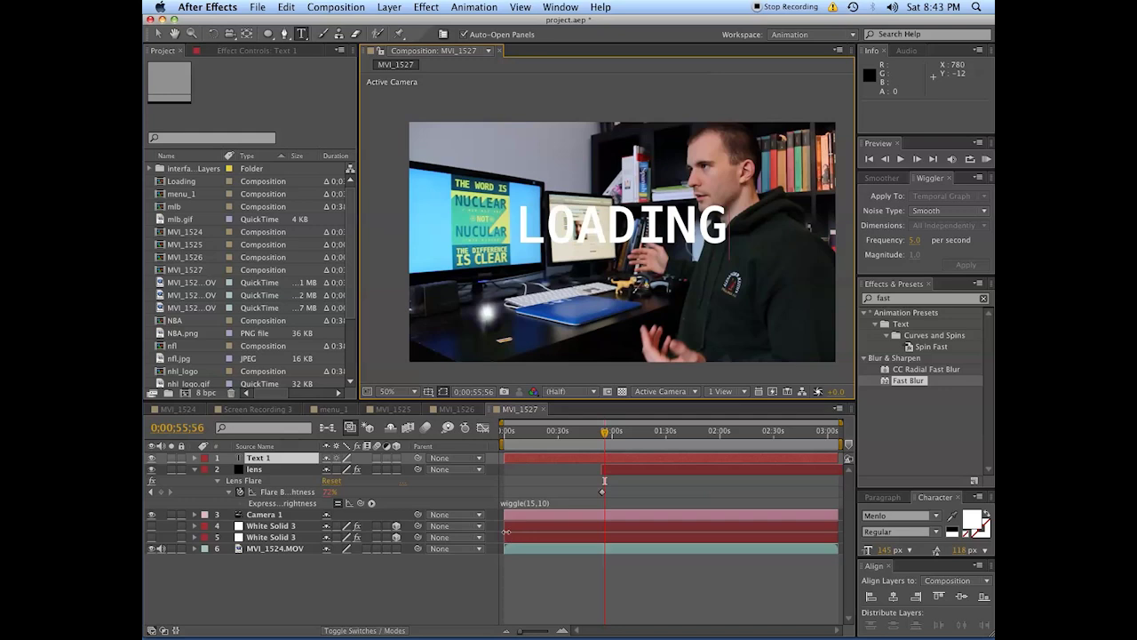
pyautogui.write('Loadingv')
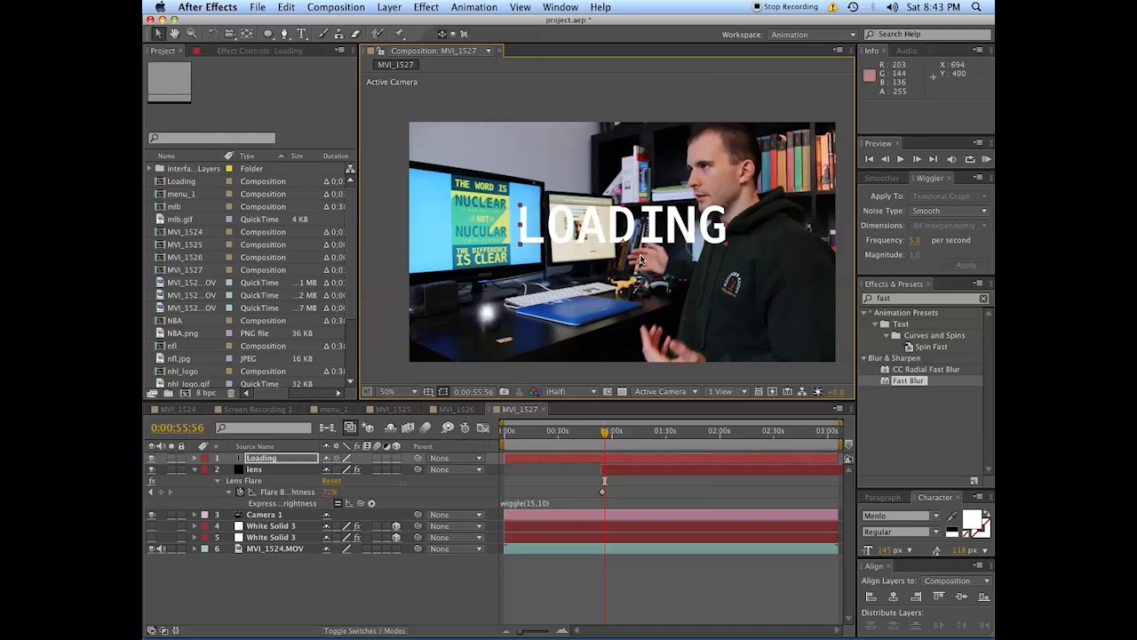
# Scale the LOADING text to 71% and centre it vertically in the composition
pyautogui.moveTo(727, 210); pyautogui.dragTo(699, 221)
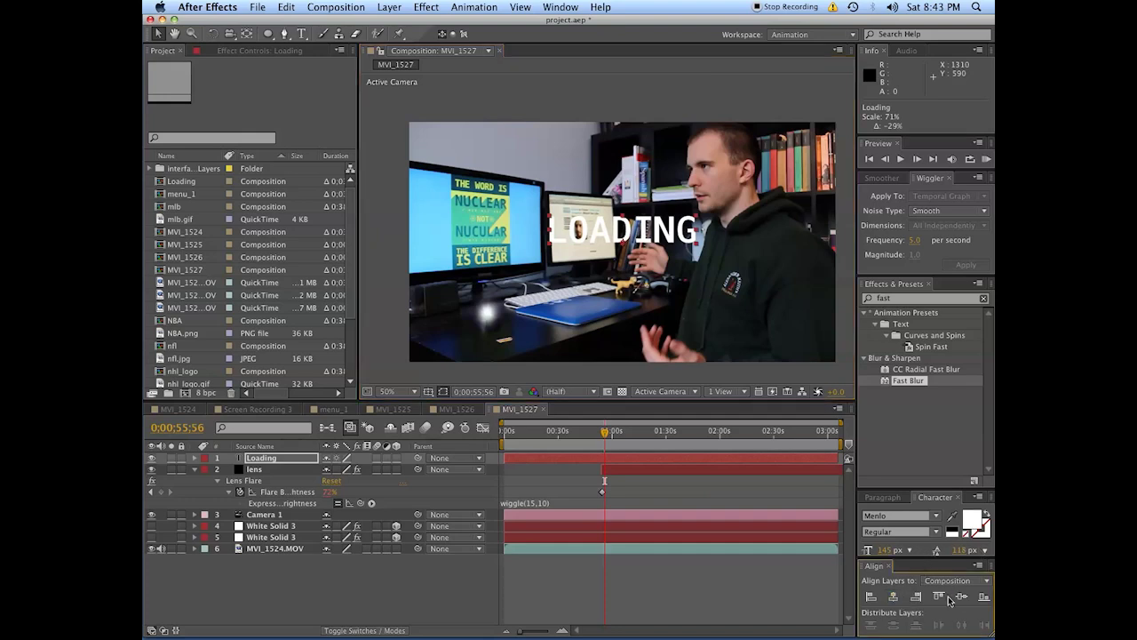
pyautogui.click(334, 583)
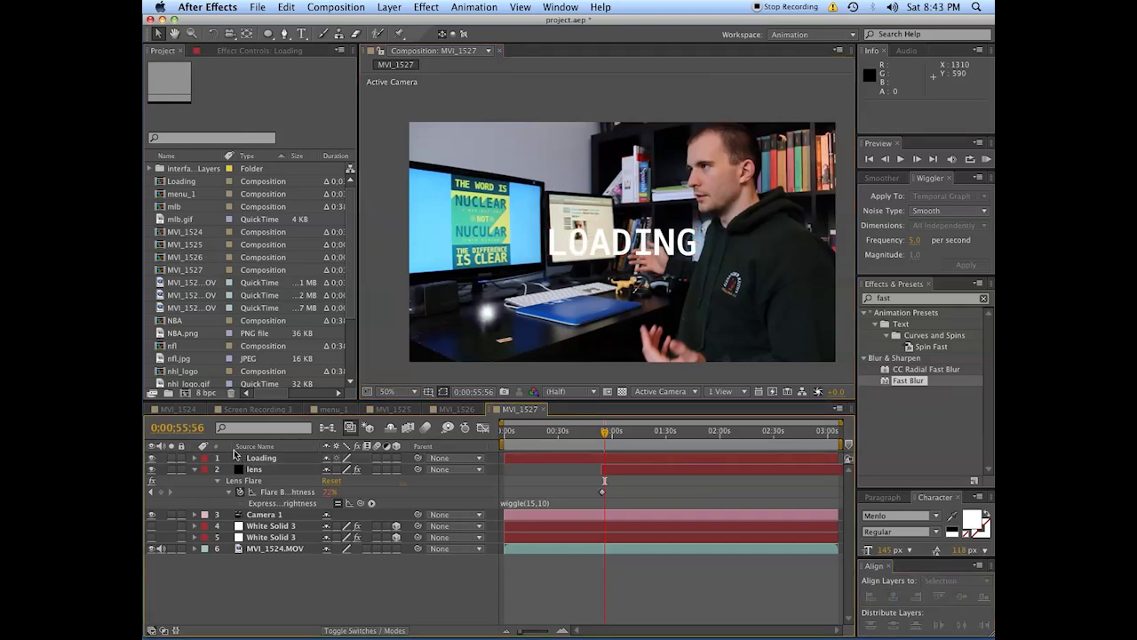
# Solo the Loading layer and, at 0;00;00;00, draw a circle with a 15 px white stroke around the text on a new shape layer
pyautogui.click(170, 458)
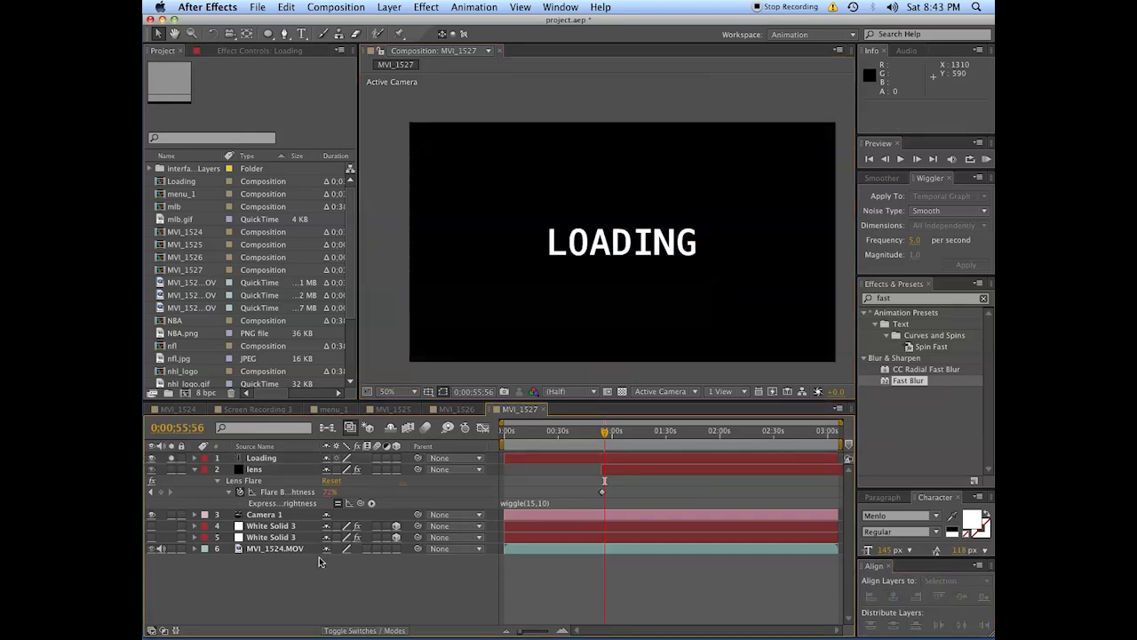
pyautogui.click(271, 459)
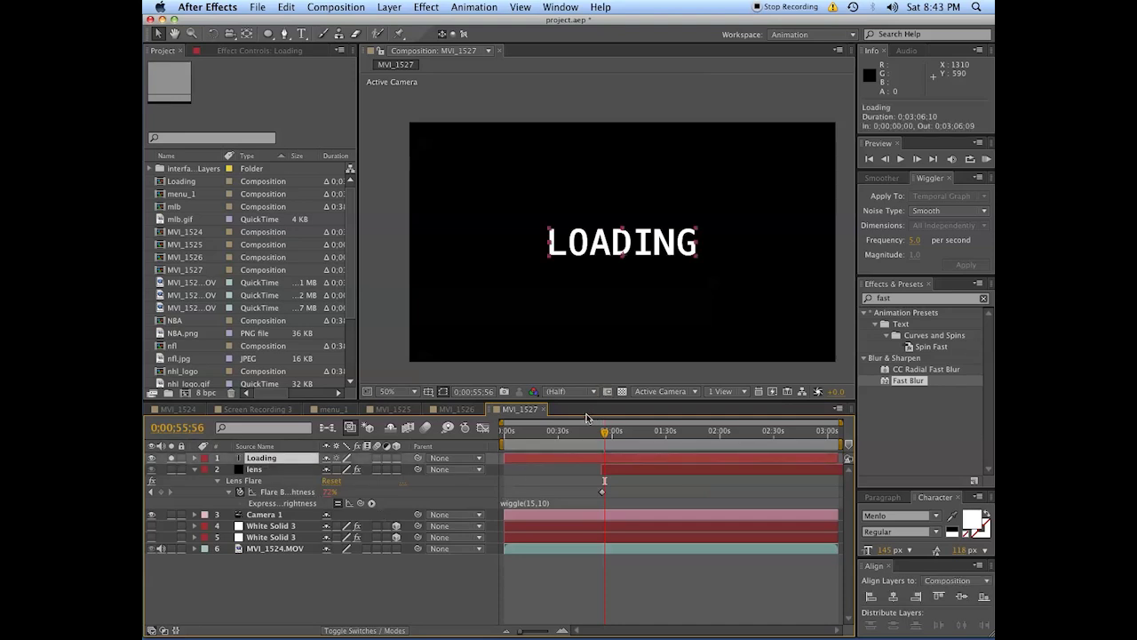
pyautogui.press('Home')
pyautogui.click(271, 597)
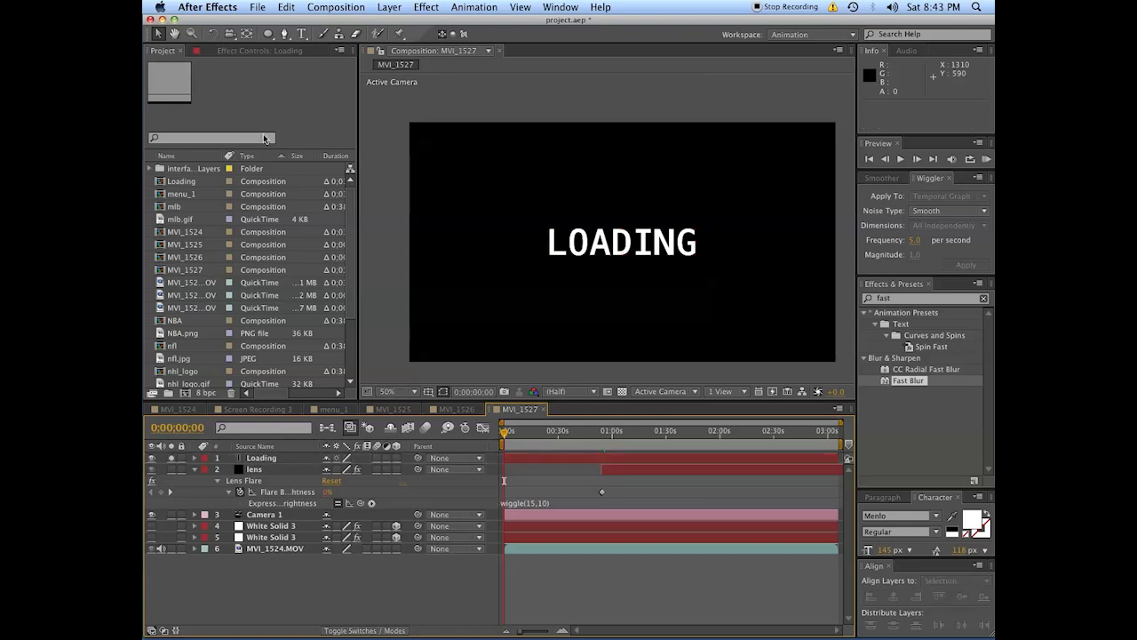
pyautogui.click(269, 34)
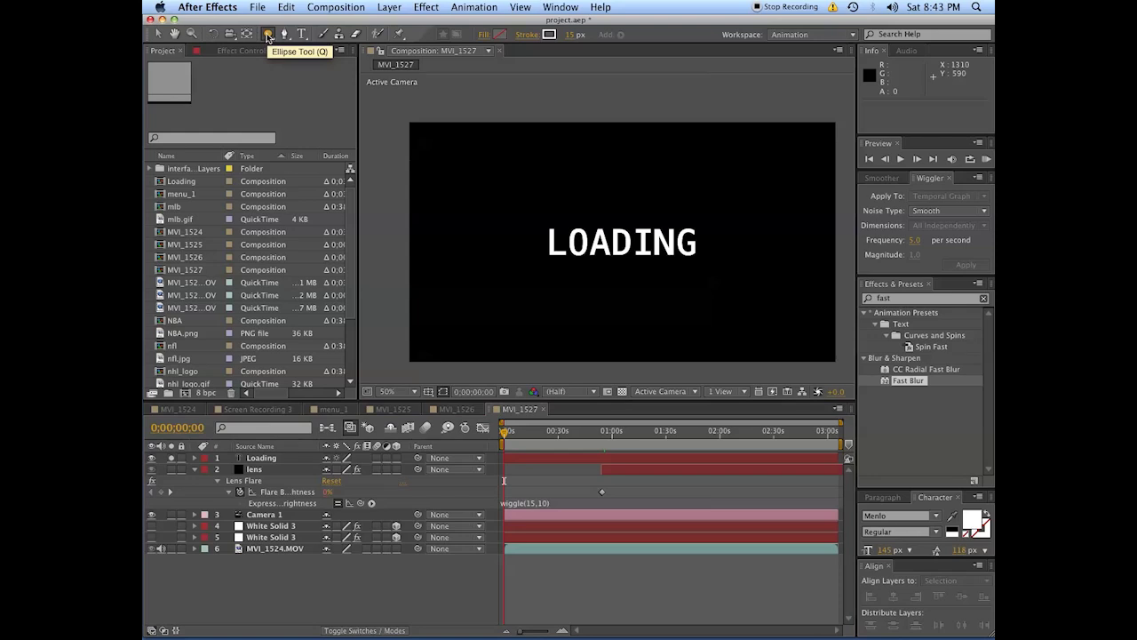
pyautogui.moveTo(622, 240); pyautogui.dragTo(718, 349)
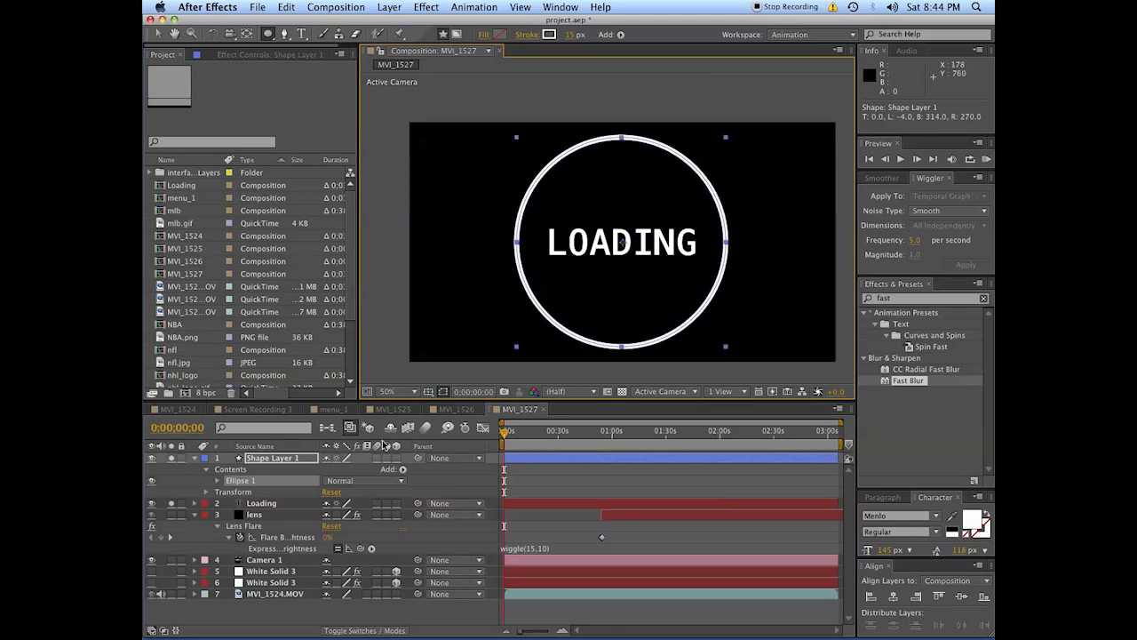
# Set the horizontal position in Ellipse 1's transform to 0 on Shape Layer 1
pyautogui.click(267, 462)
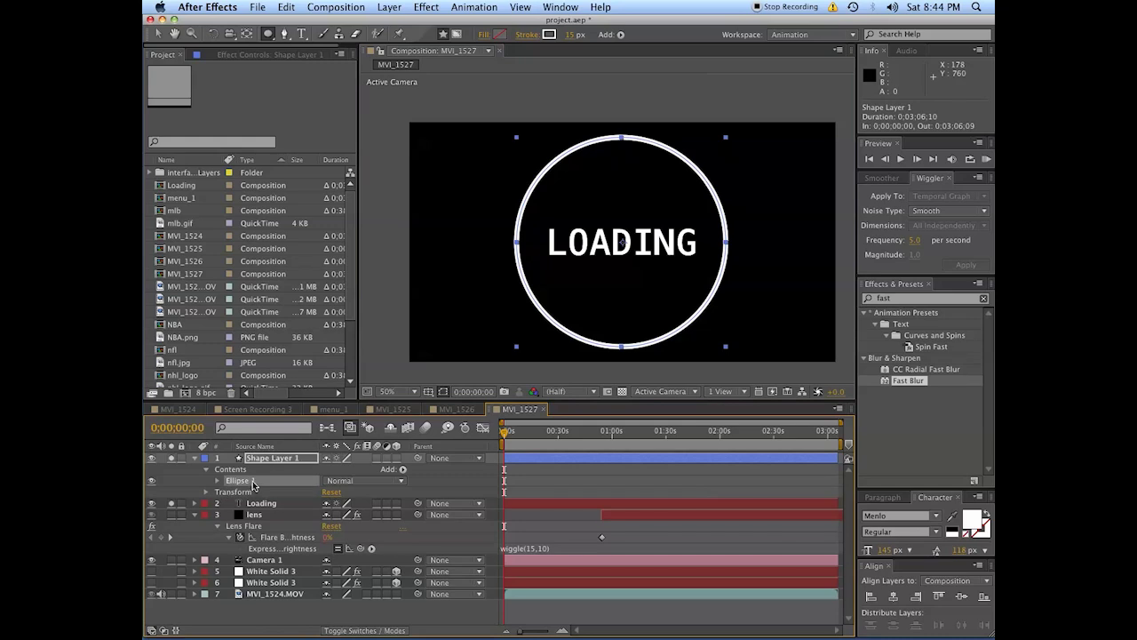
pyautogui.click(215, 482)
pyautogui.click(214, 481)
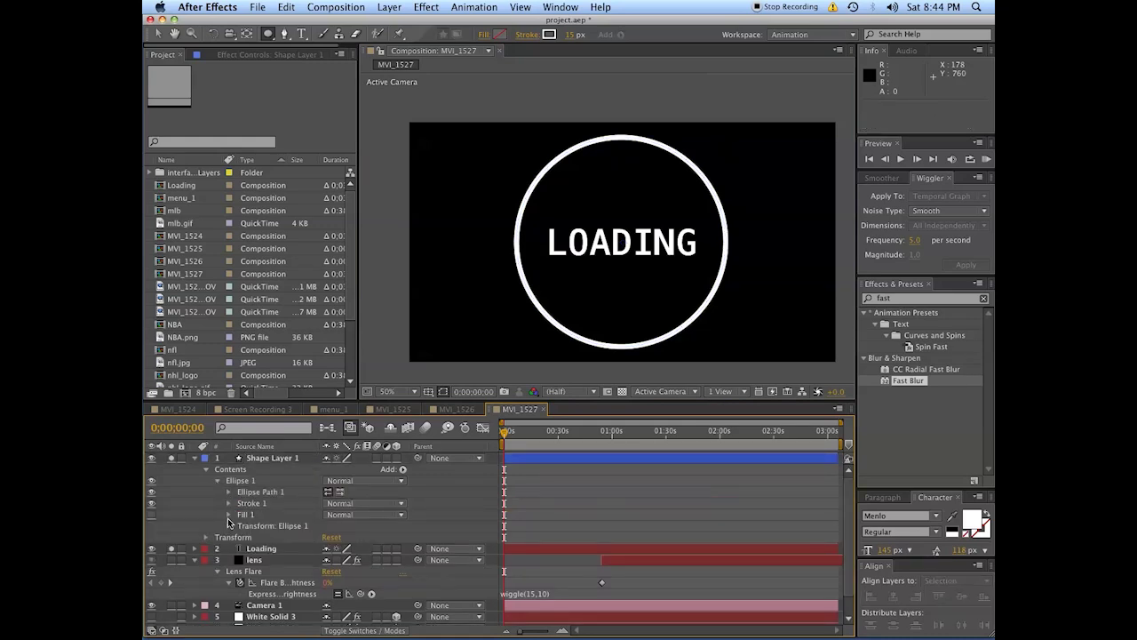
pyautogui.click(229, 525)
pyautogui.click(342, 549)
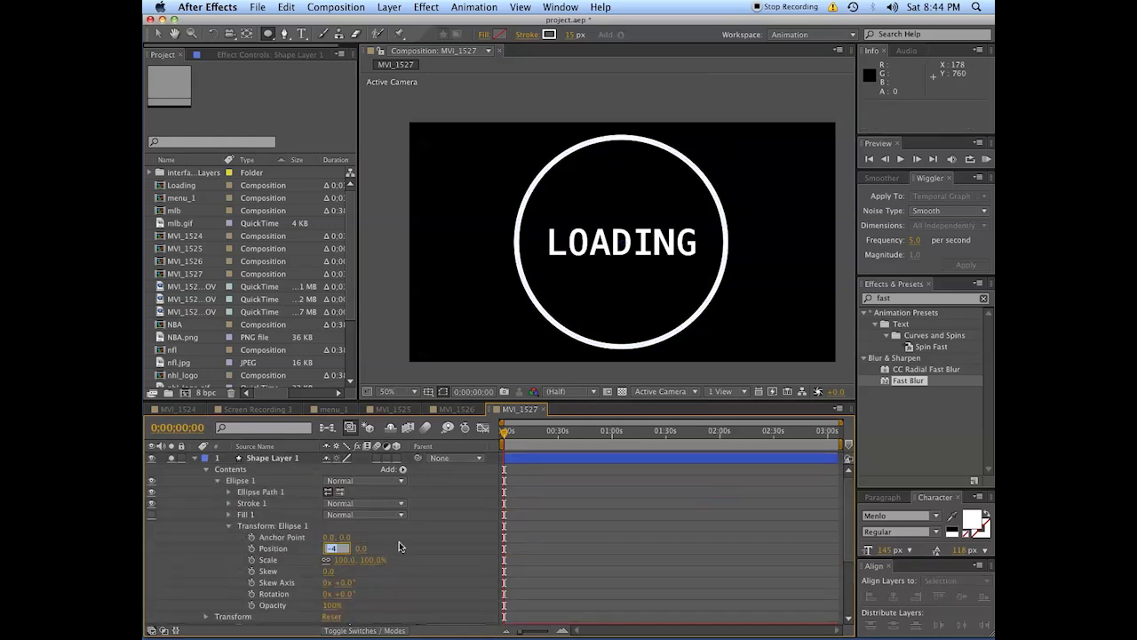
pyautogui.press('Return')
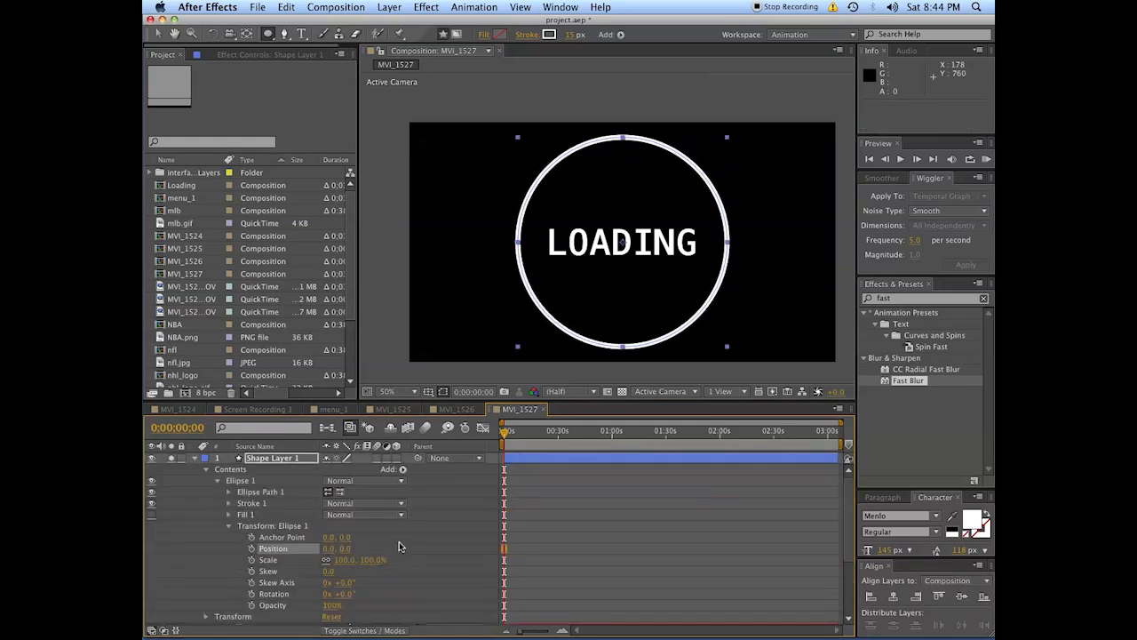
# Shrink the circle's ellipse path to 471 by 471 and set its stroke width to 2 px
pyautogui.click(229, 492)
pyautogui.moveTo(342, 503); pyautogui.dragTo(235, 503)
pyautogui.moveTo(573, 33); pyautogui.dragTo(569, 33)
pyautogui.click(568, 34)
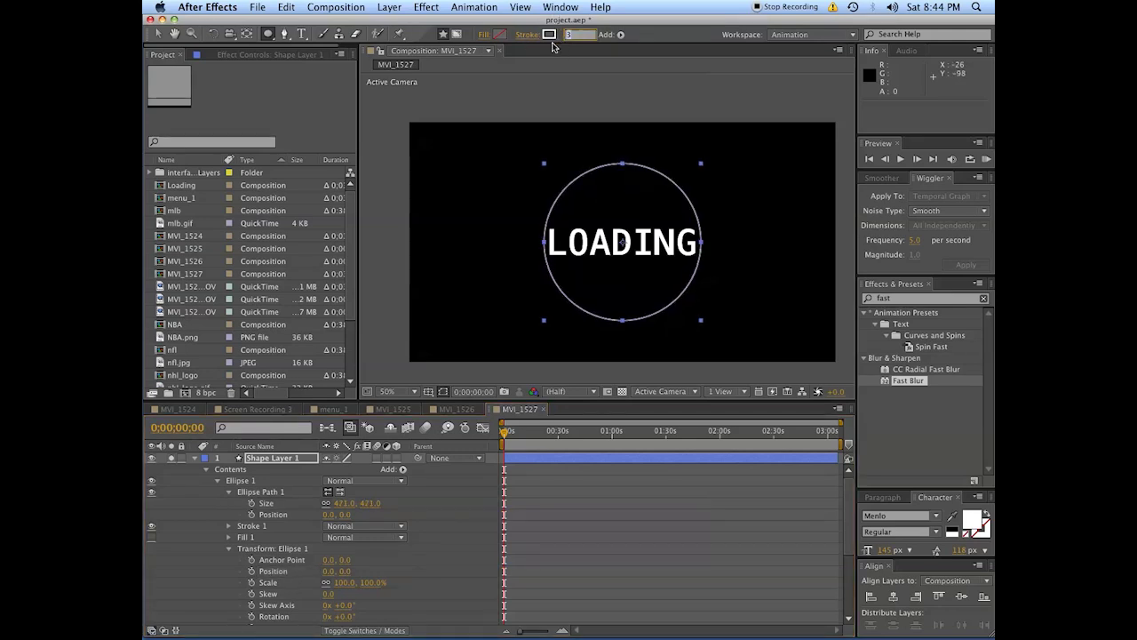
pyautogui.write('2')
pyautogui.press('Return')
pyautogui.click(549, 493)
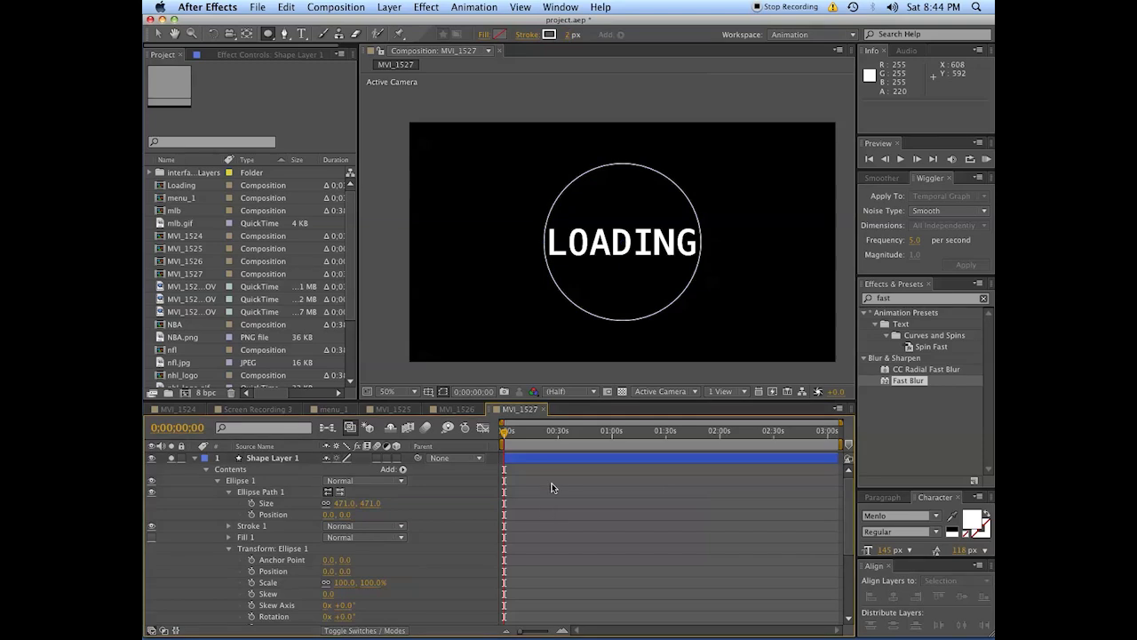
# Set the ellipse path's size to 500 by 500
pyautogui.press('v')
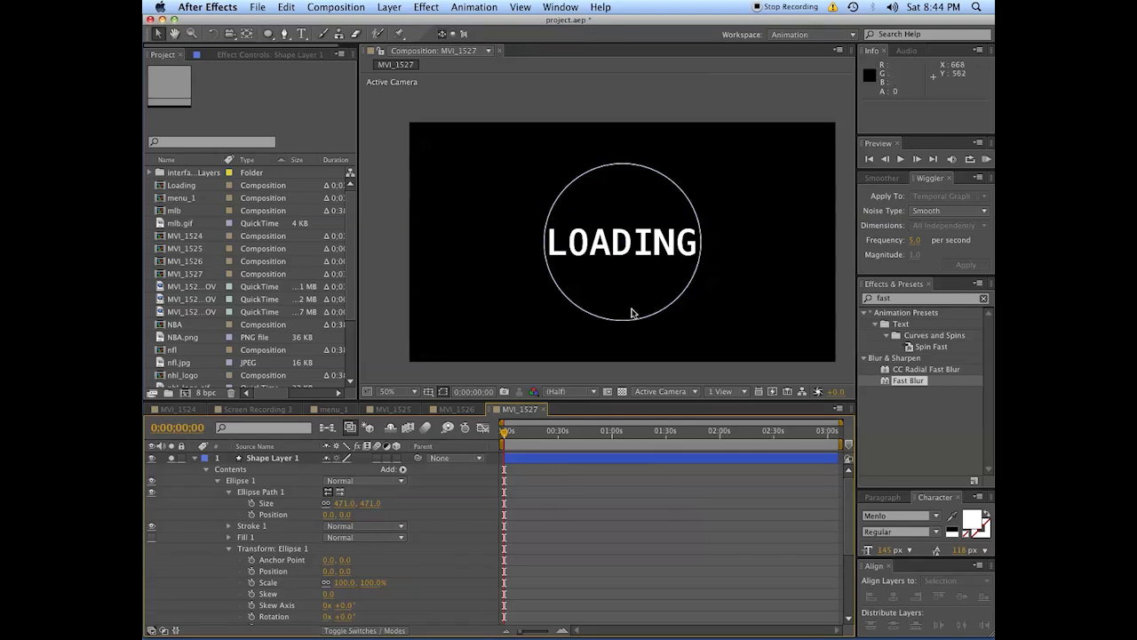
pyautogui.click(558, 459)
pyautogui.click(370, 503)
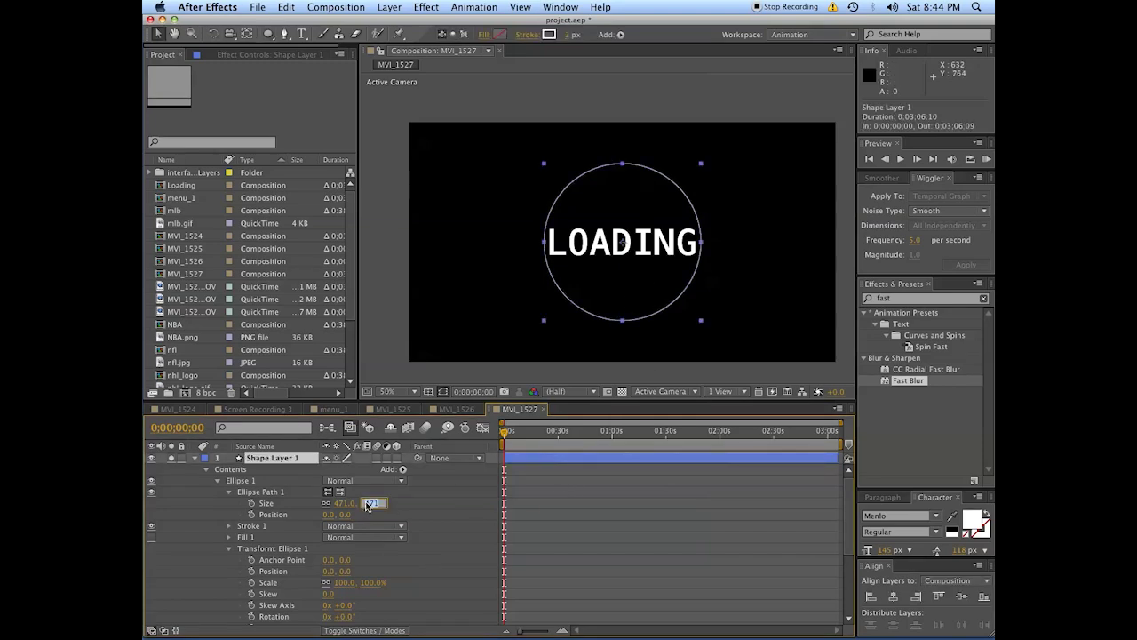
pyautogui.write('500')
pyautogui.press('Return')
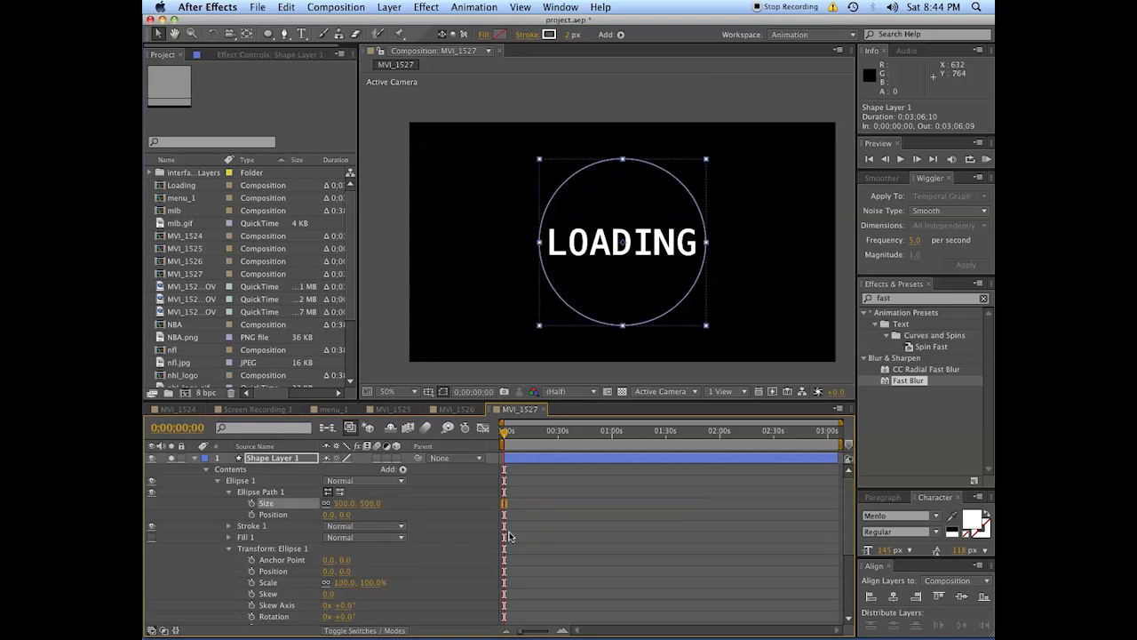
pyautogui.click(438, 533)
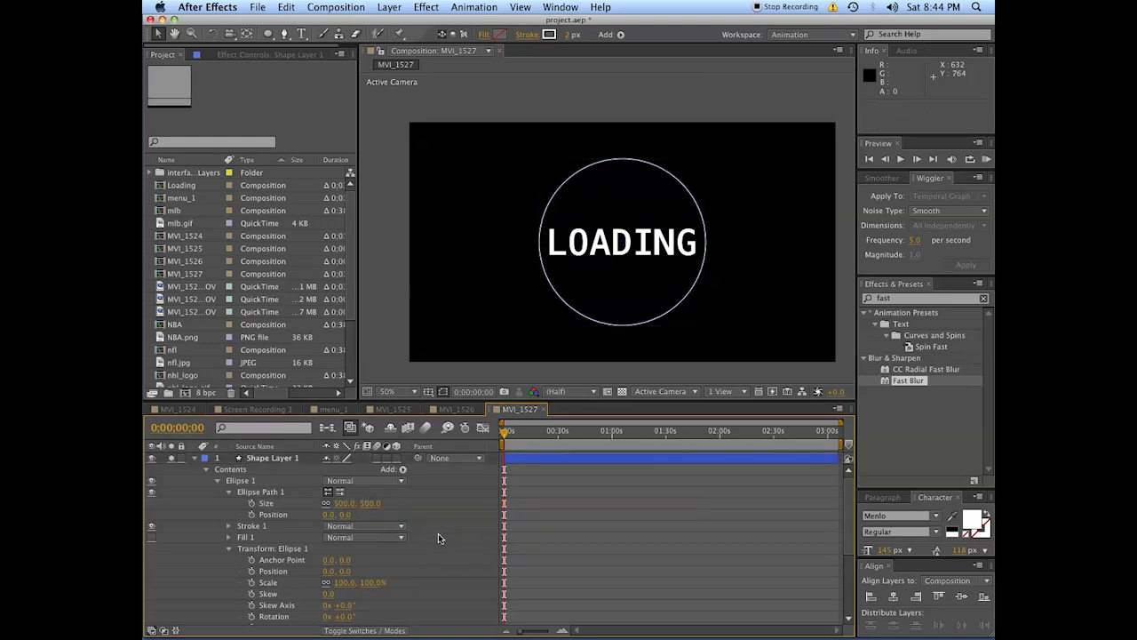
# Add Trim Paths to Shape Layer 1 and keyframe its End at 0% at 0;00;00;00
pyautogui.click(214, 480)
pyautogui.click(206, 469)
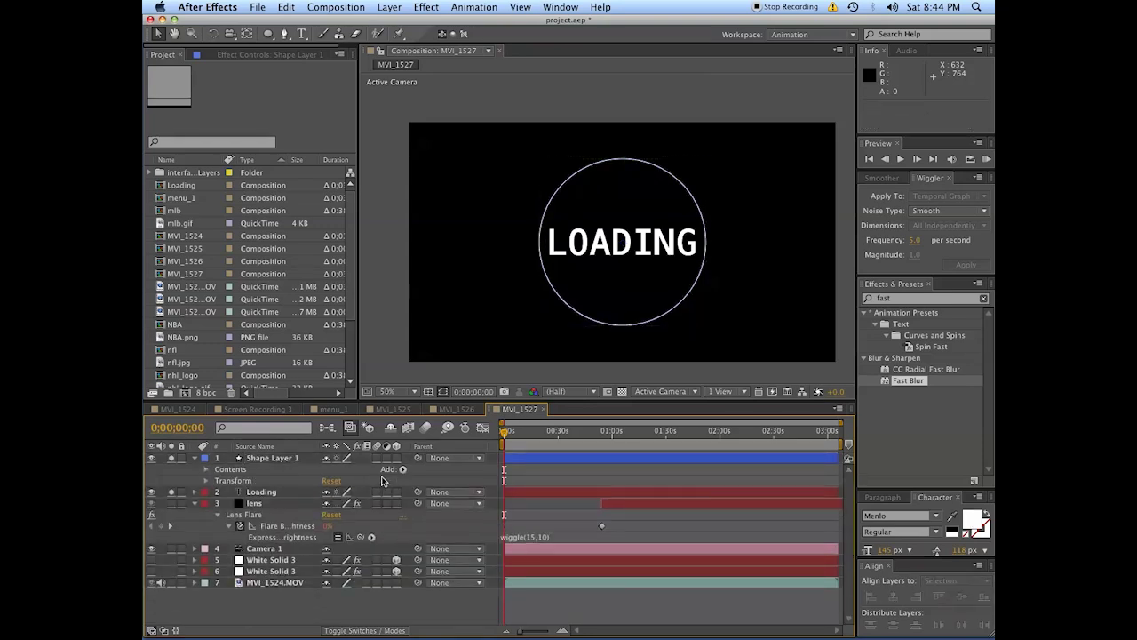
pyautogui.click(403, 470)
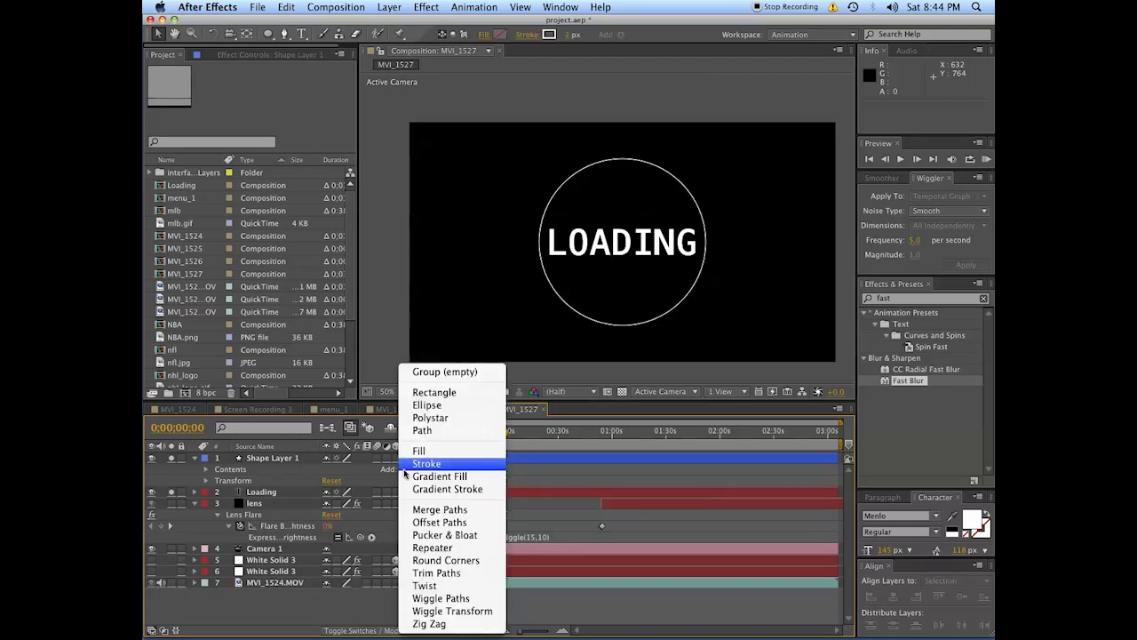
pyautogui.click(436, 573)
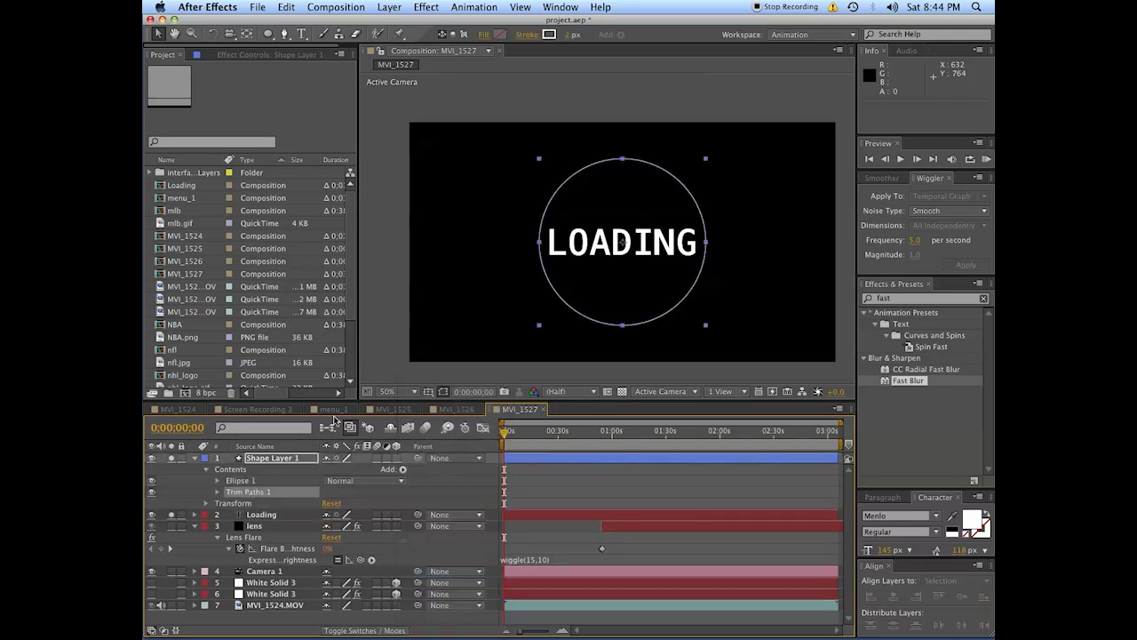
pyautogui.click(213, 499)
pyautogui.click(214, 492)
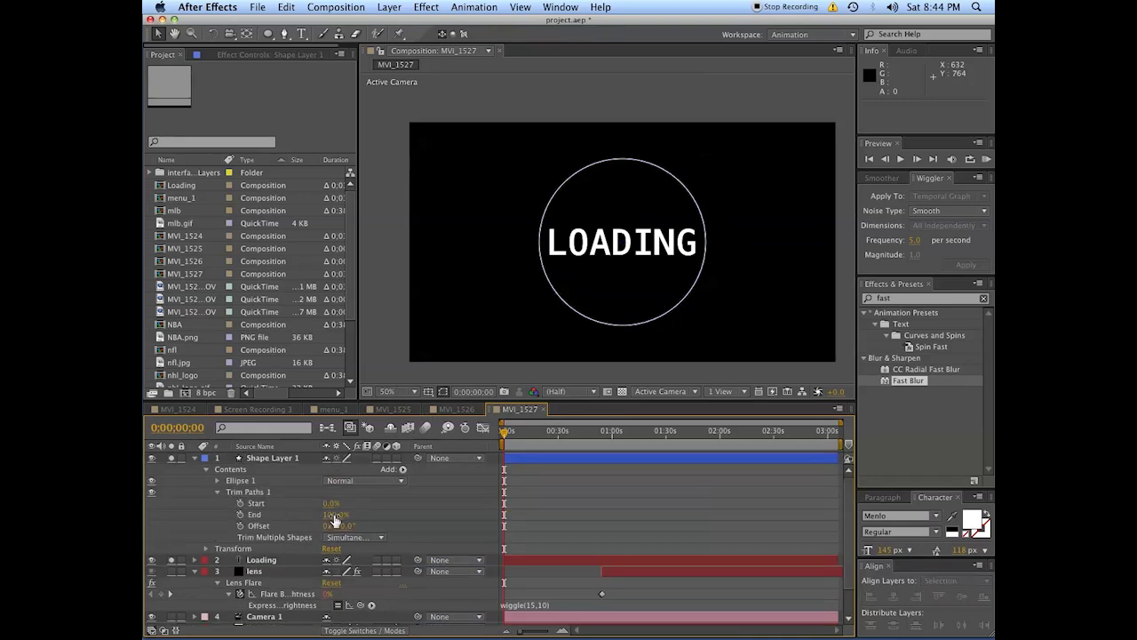
pyautogui.click(337, 512)
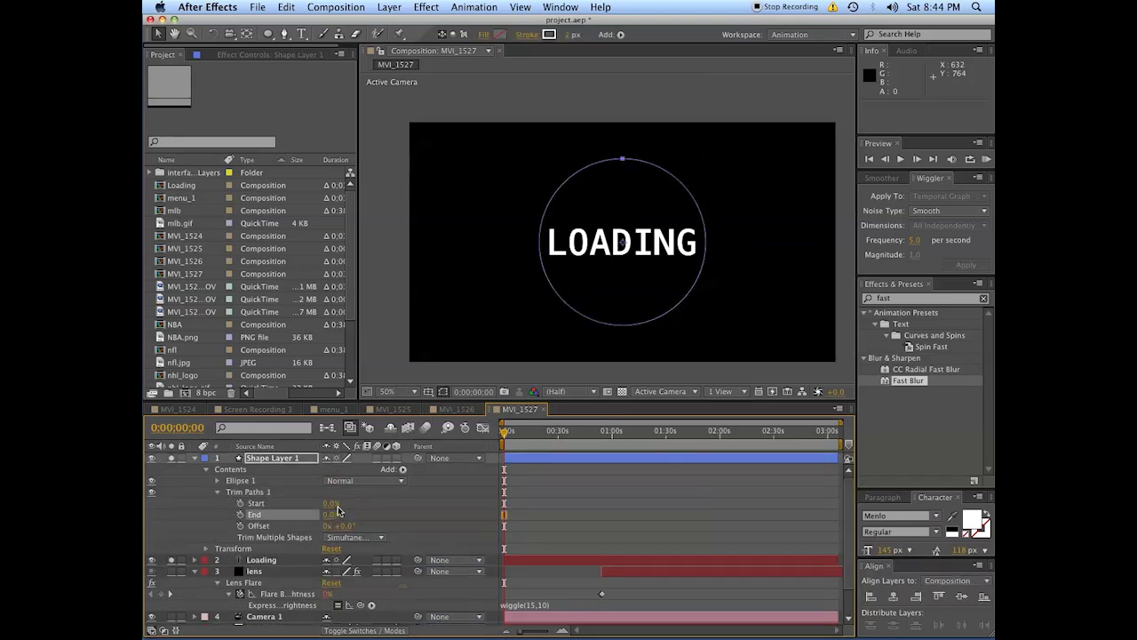
pyautogui.click(240, 514)
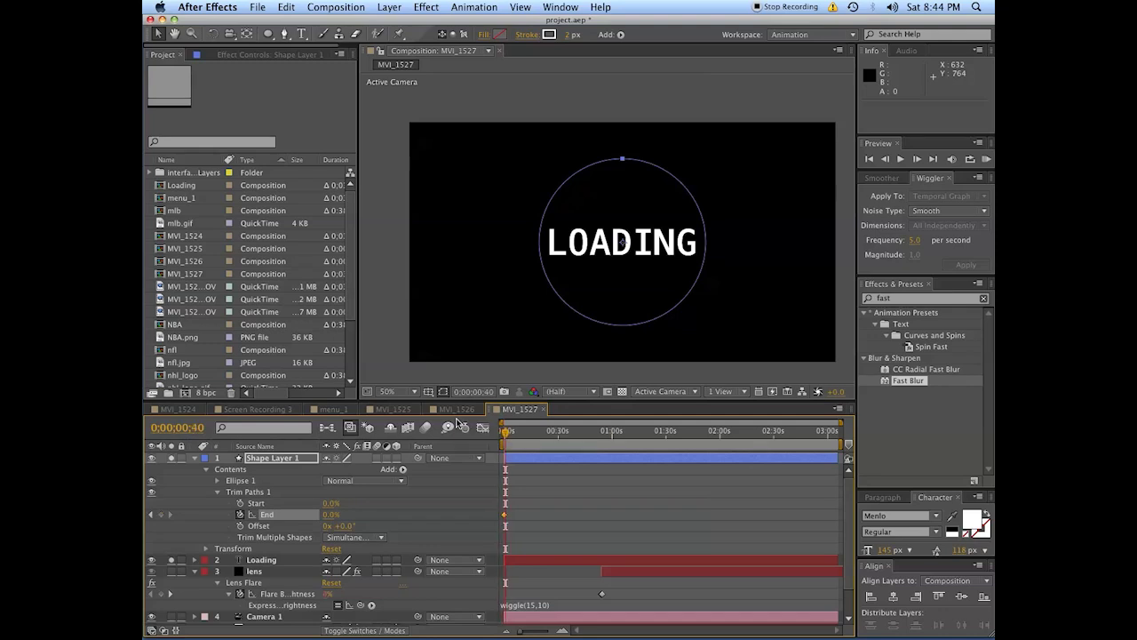
# Keyframe the Trim Paths End at 100% at 0;00;01;50 and preview the animation from the start
pyautogui.hotkey('shift', 'pagedown')
pyautogui.hotkey('shift', 'pagedown')
pyautogui.hotkey('shift', 'pagedown')
pyautogui.hotkey('shift', 'pagedown')
pyautogui.hotkey('shift', 'pagedown')
pyautogui.hotkey('shift', 'pagedown')
pyautogui.hotkey('shift', 'pagedown')
pyautogui.hotkey('shift', 'pagedown')
pyautogui.hotkey('shift', 'pagedown')
pyautogui.hotkey('shift', 'pagedown')
pyautogui.hotkey('shift', 'pagedown')
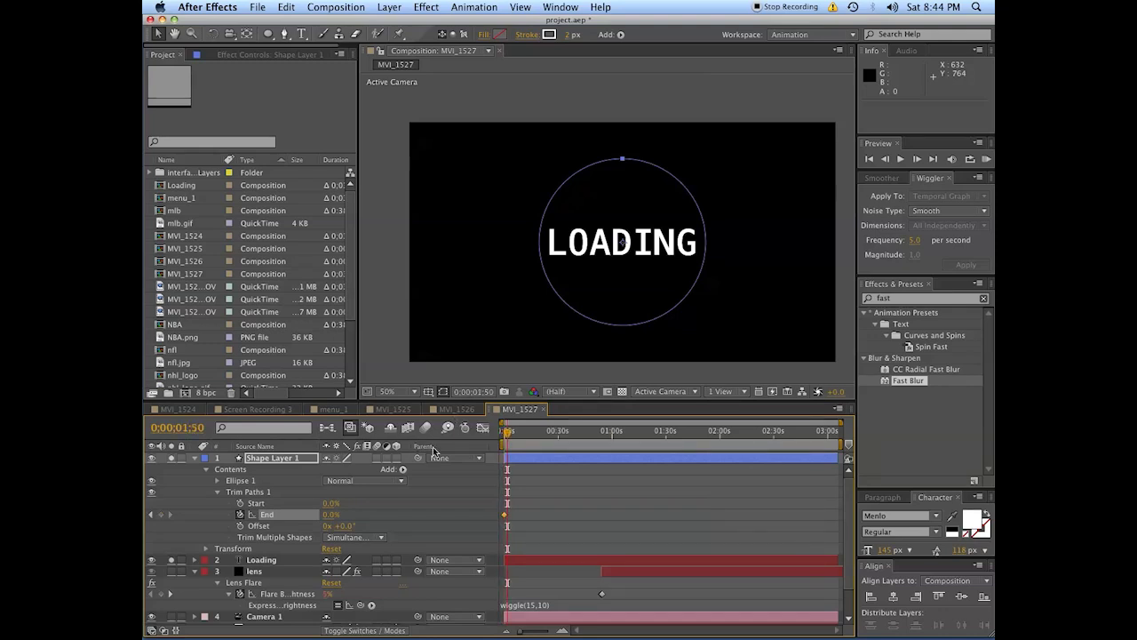
pyautogui.click(331, 516)
pyautogui.write('100')
pyautogui.press('Return')
pyautogui.click(501, 438)
pyautogui.press('space')
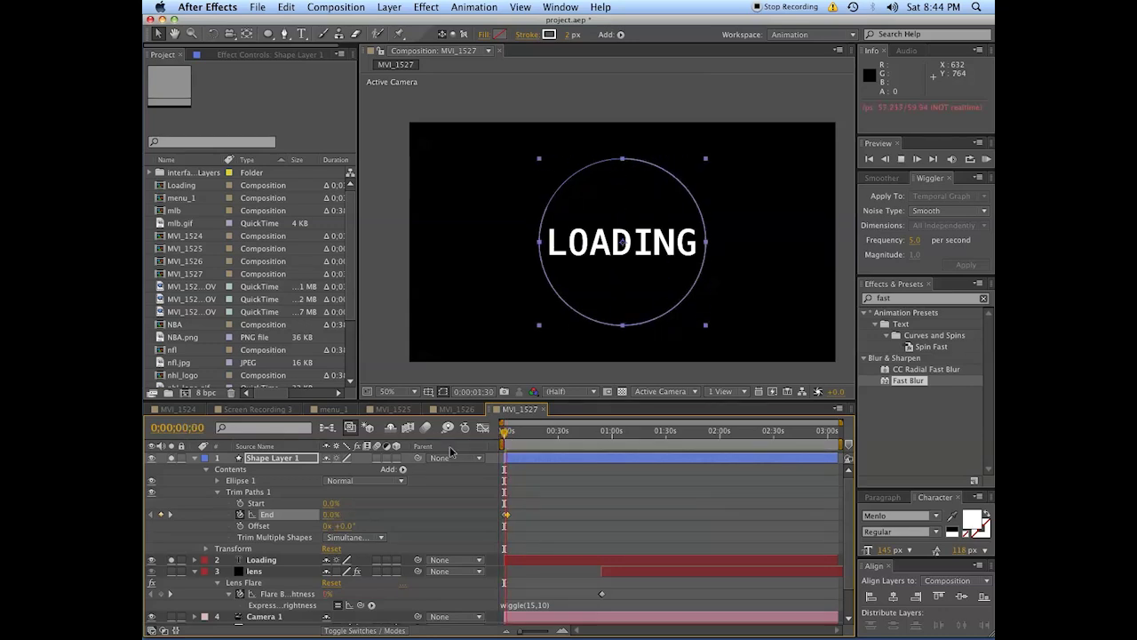
pyautogui.press('space')
pyautogui.click(545, 489)
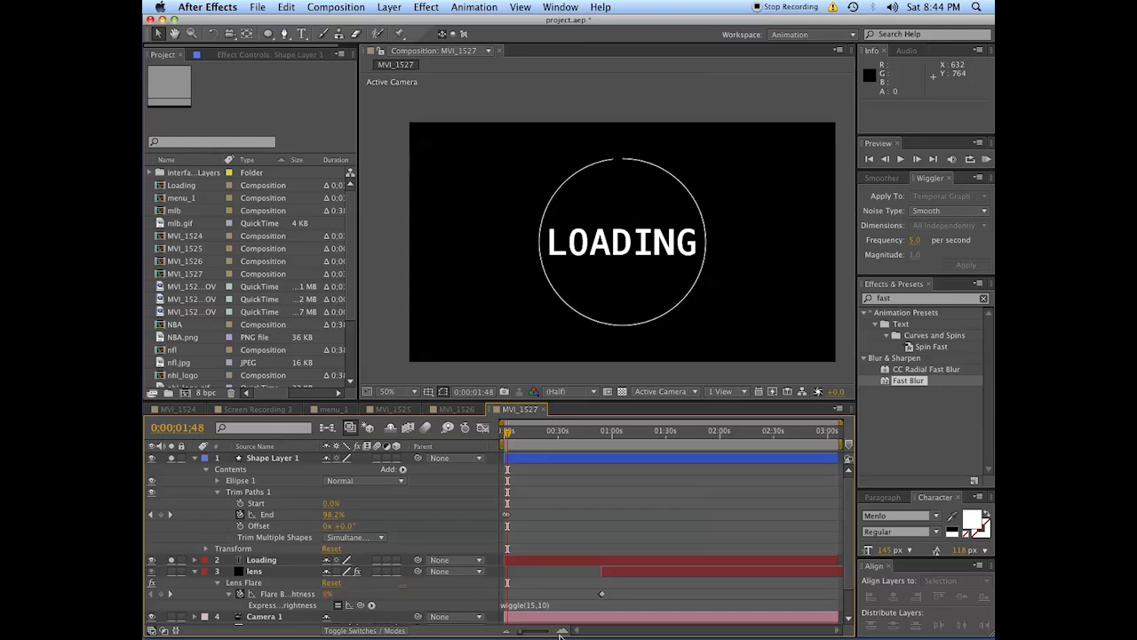
# Move the 100% End keyframe to 0;00;00;57 and preview the faster circle animation
pyautogui.moveTo(559, 633); pyautogui.dragTo(513, 636)
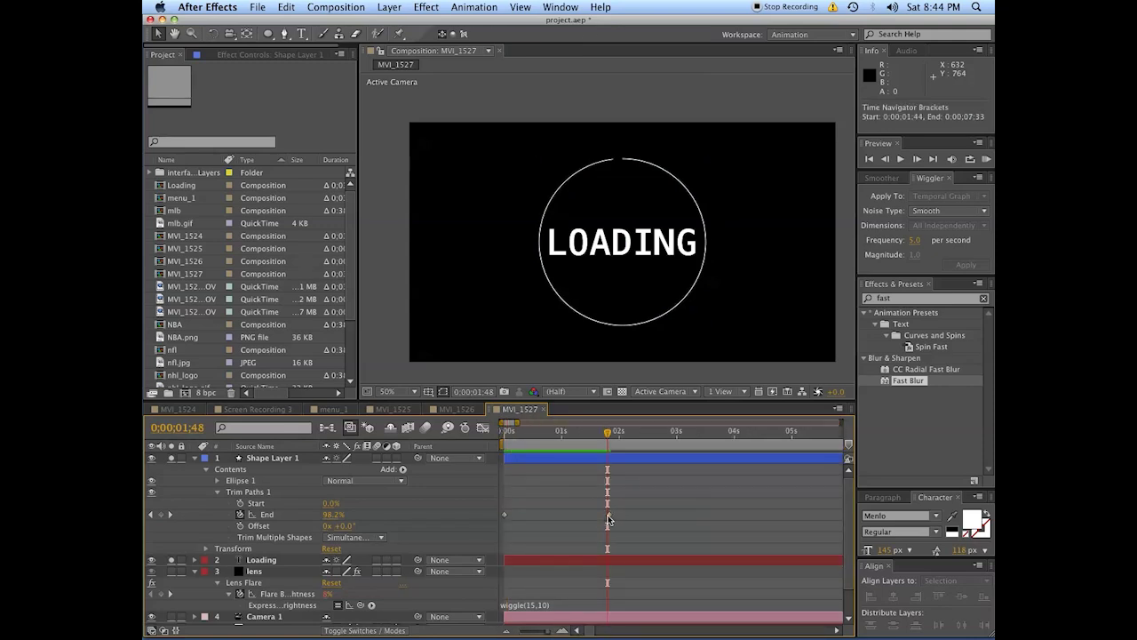
pyautogui.moveTo(609, 515); pyautogui.dragTo(559, 515)
pyautogui.click(559, 432)
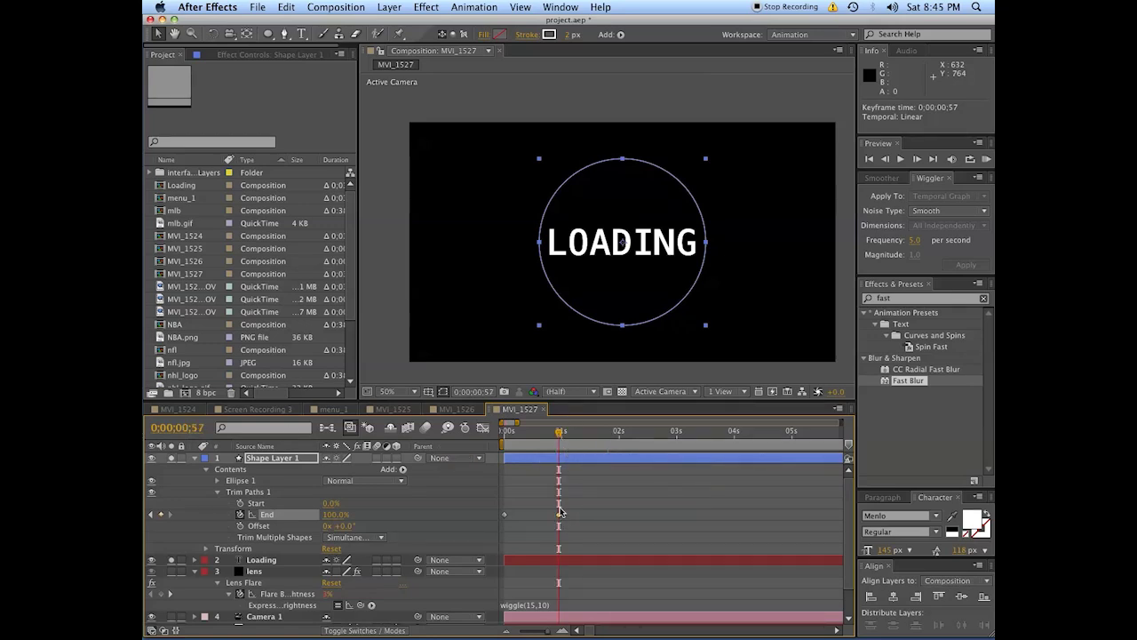
pyautogui.press('space')
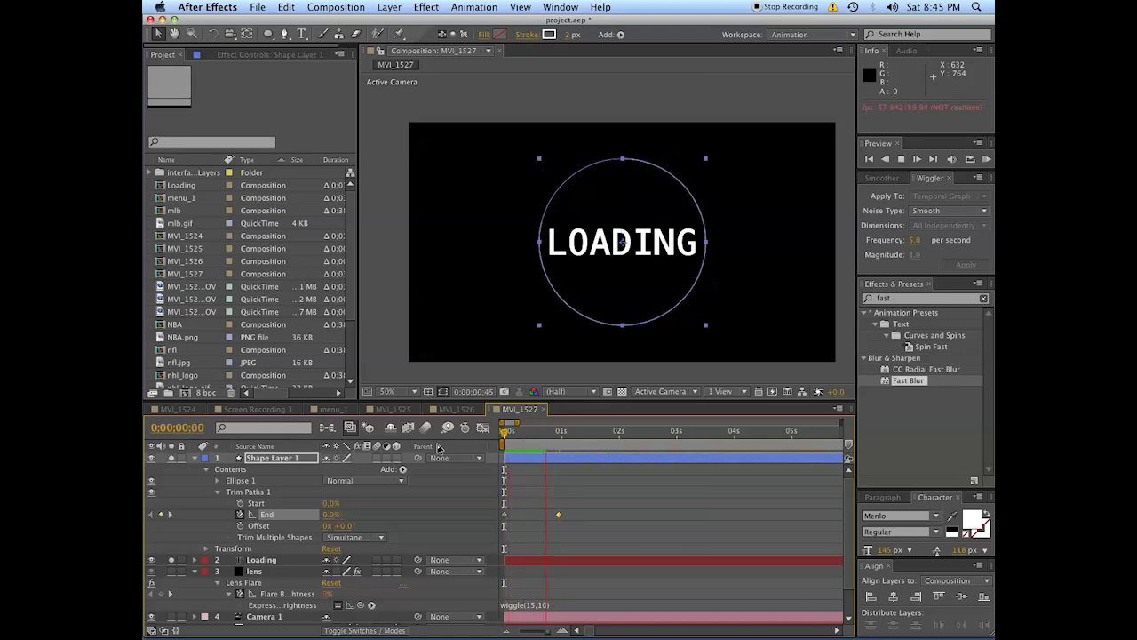
# Keyframe Shape Layer 1's Rotation at 0° at 0;00;00;00 and show all of the layer's keyframed properties
pyautogui.click(546, 455)
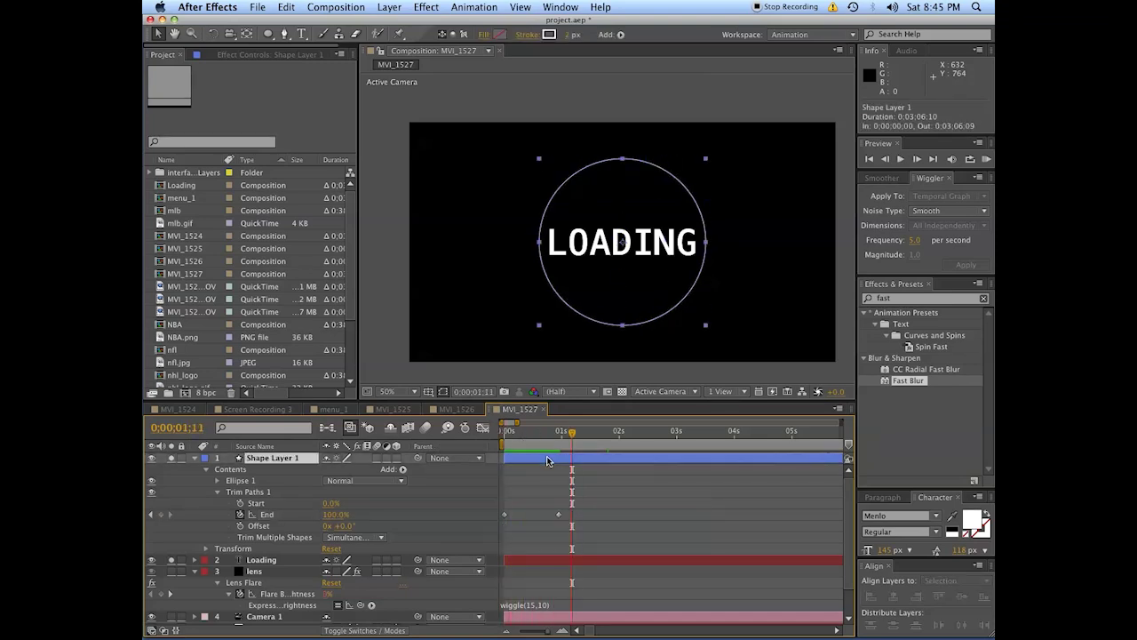
pyautogui.press('r')
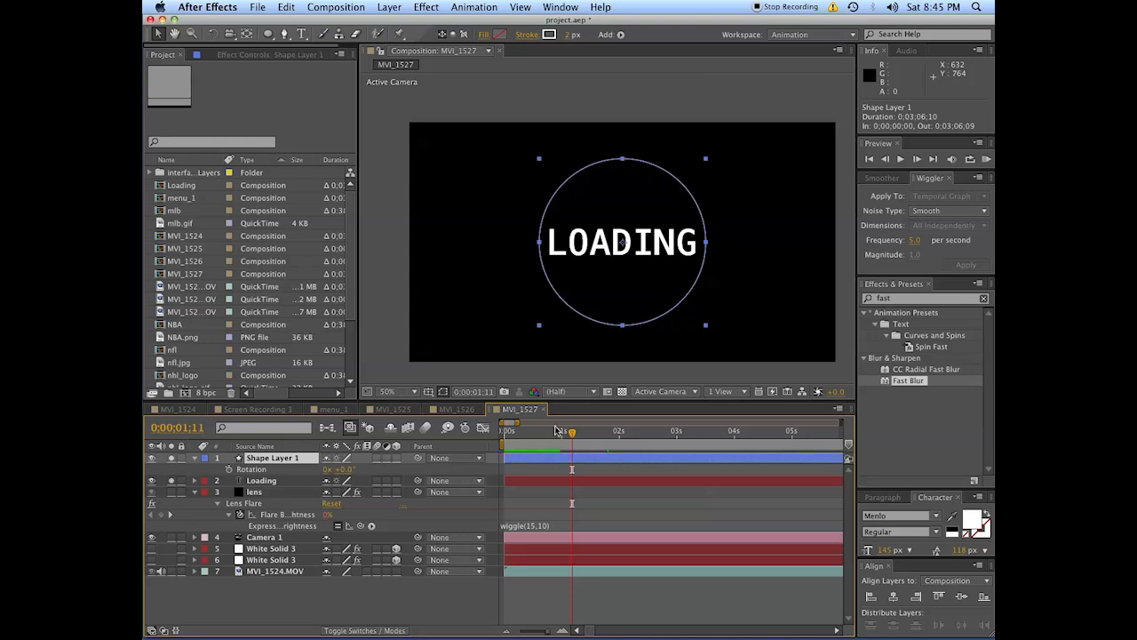
pyautogui.moveTo(557, 431); pyautogui.dragTo(505, 431)
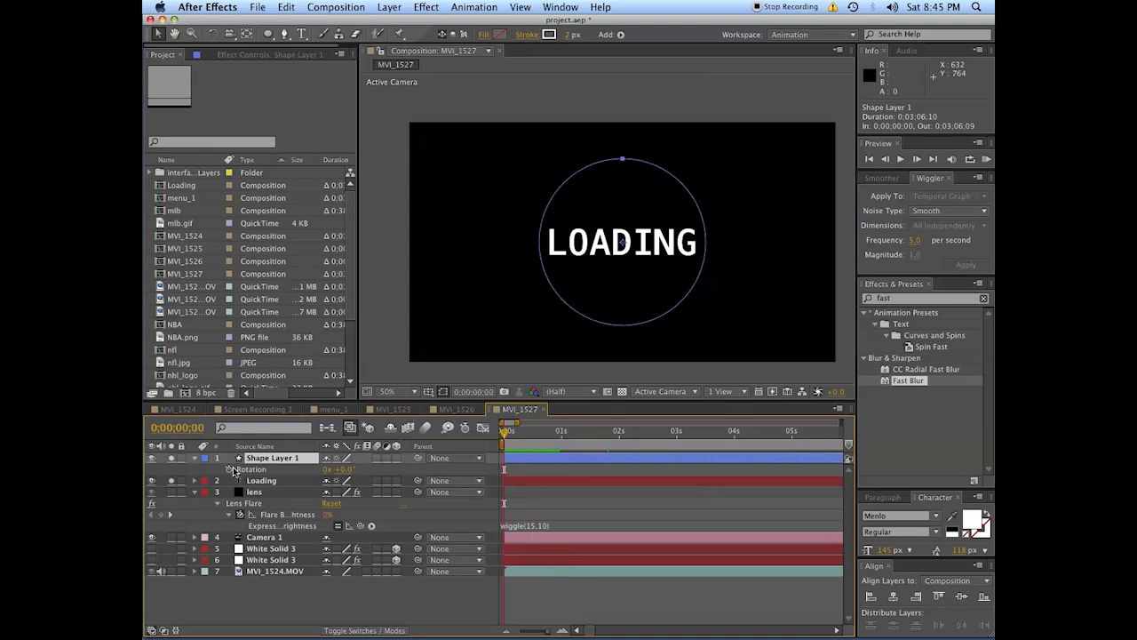
pyautogui.click(230, 469)
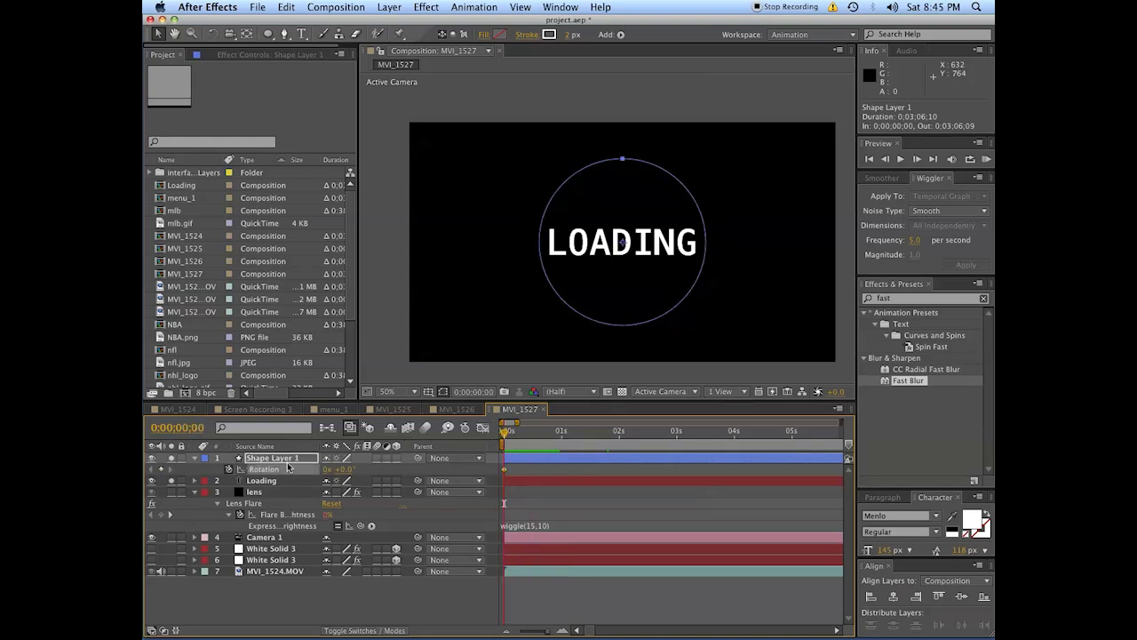
pyautogui.press('u')
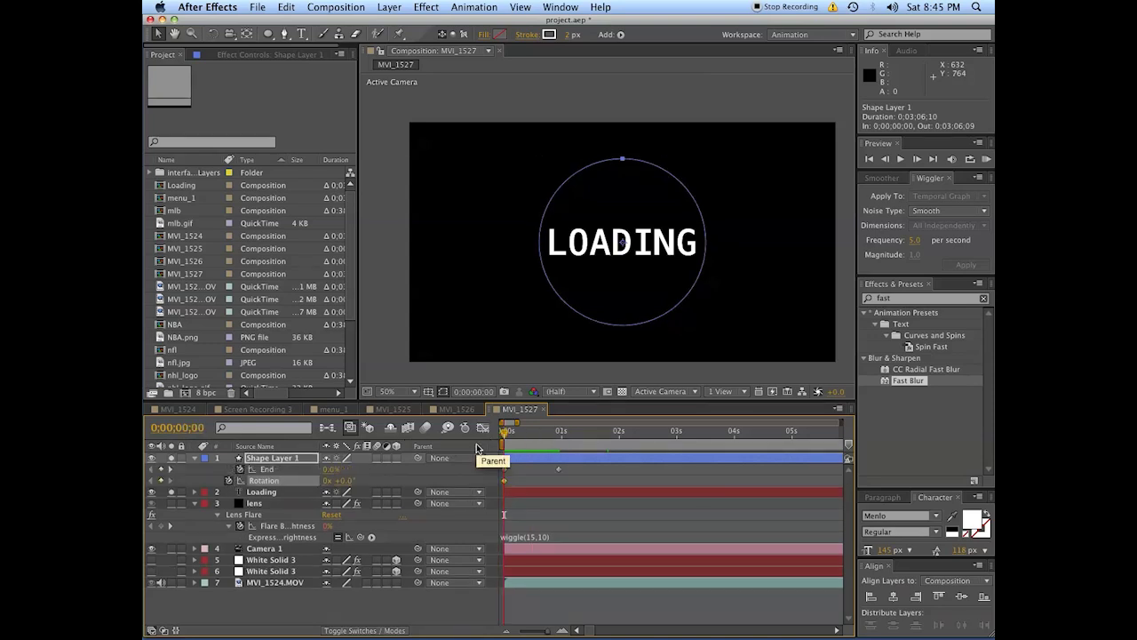
# Keyframe the shape layer's Rotation at 360° at 0;00;00;57 and preview the spinning circle from the start
pyautogui.click(559, 431)
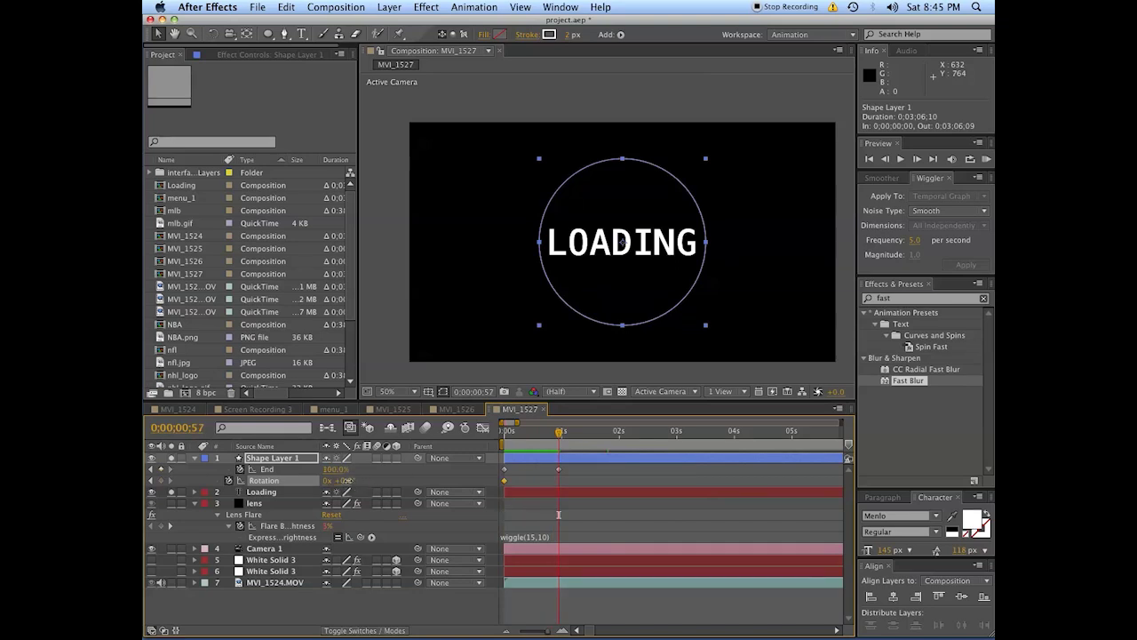
pyautogui.click(345, 481)
pyautogui.write('360')
pyautogui.press('Return')
pyautogui.press('Home')
pyautogui.click(609, 470)
pyautogui.press('space')
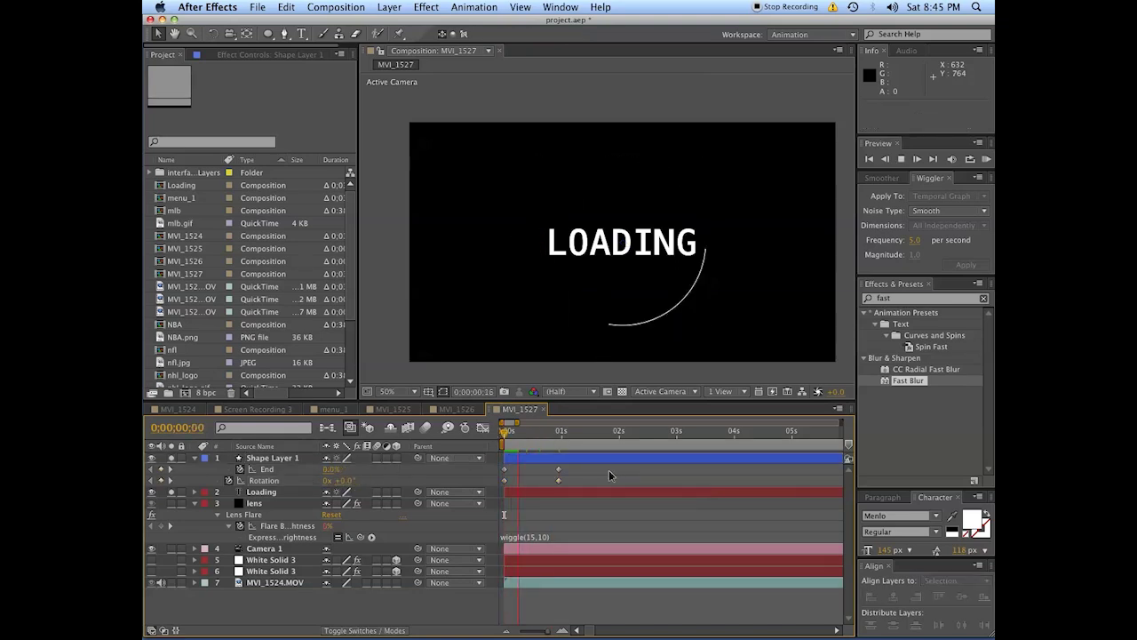
# Duplicate Shape Layer 1 and rename the original layer ring in
pyautogui.click(574, 462)
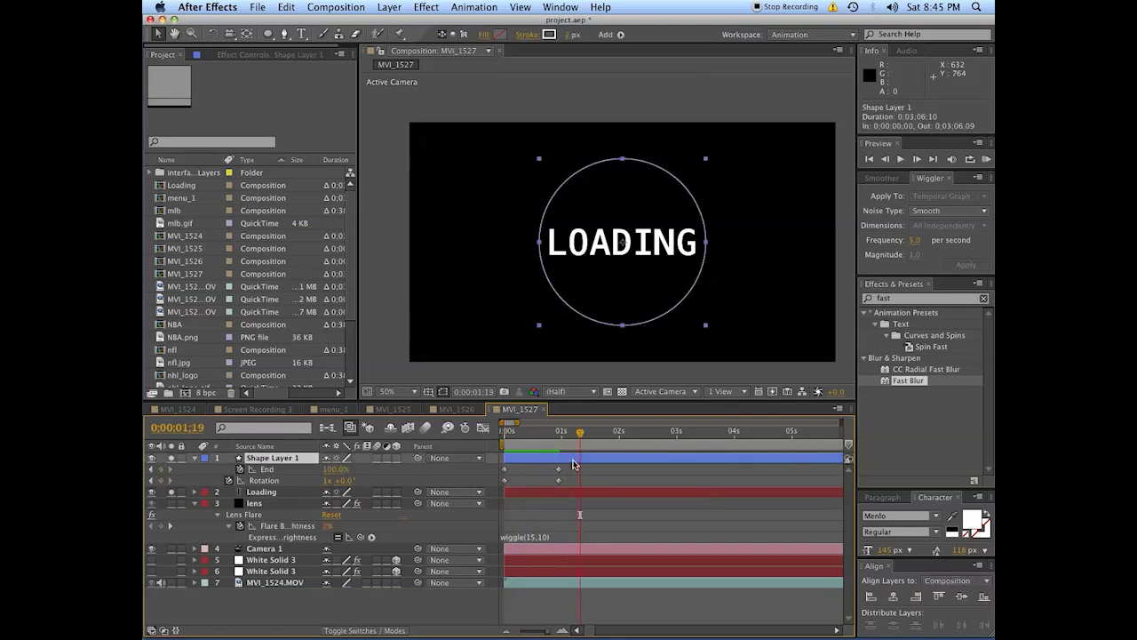
pyautogui.press('super+d')
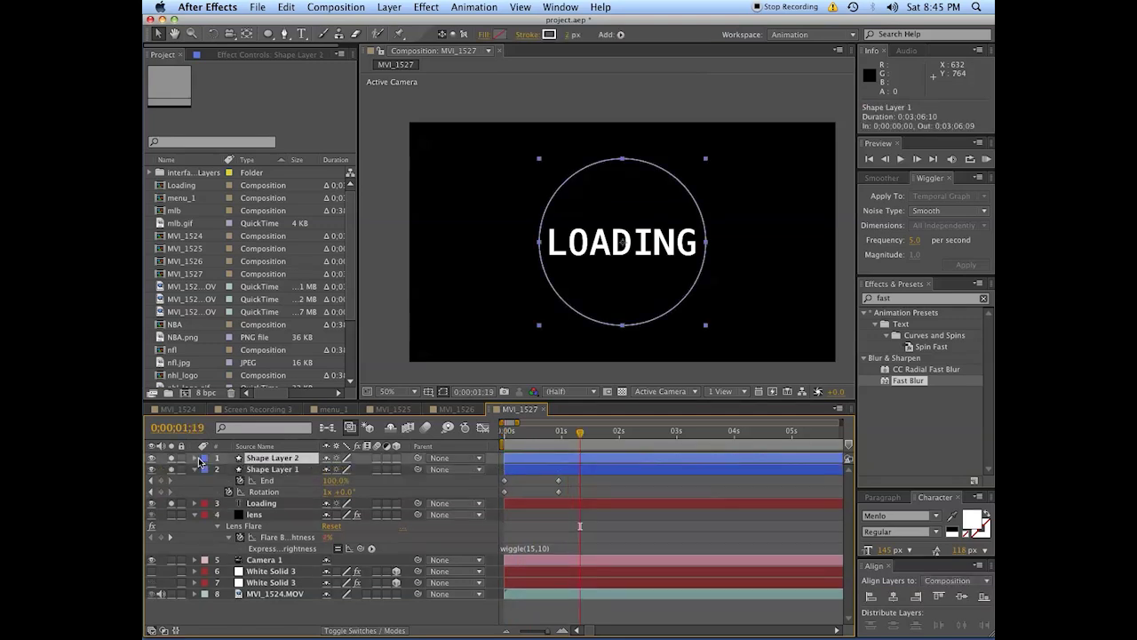
pyautogui.click(274, 470)
pyautogui.press('Return')
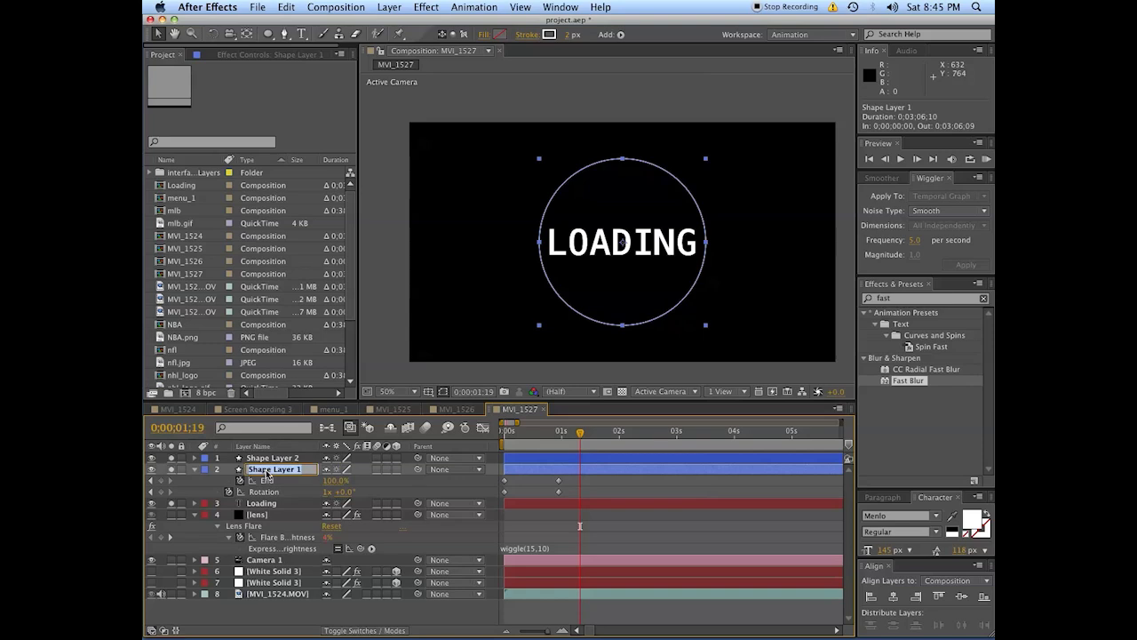
pyautogui.write('ring in')
pyautogui.press('Return')
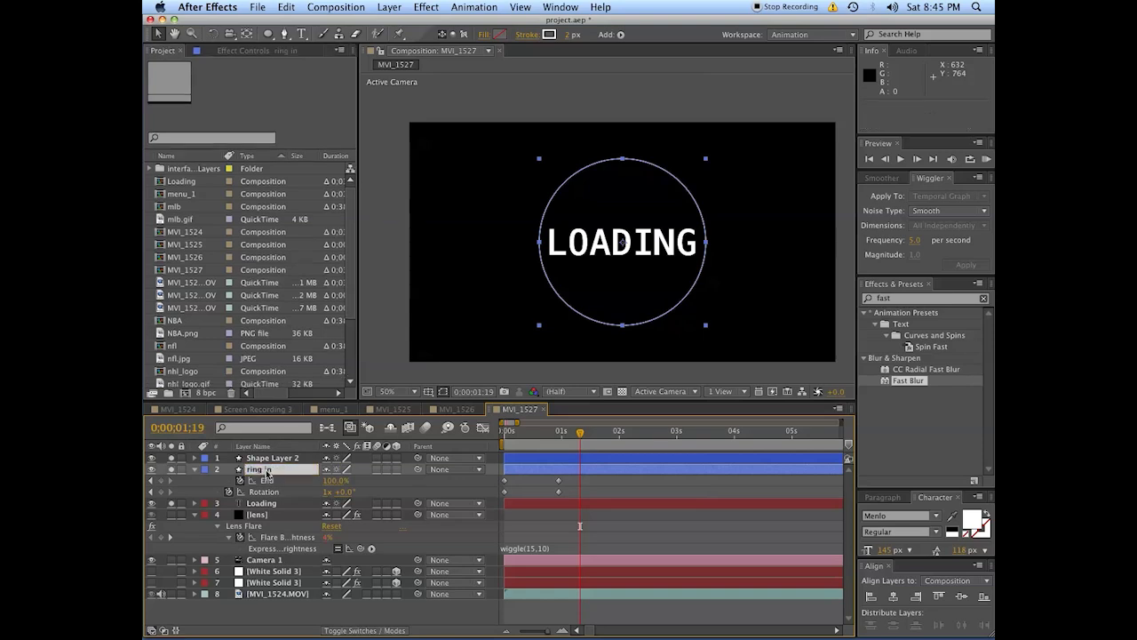
# Rename the duplicated shape layer ring out
pyautogui.click(271, 459)
pyautogui.press('Return')
pyautogui.write('r')
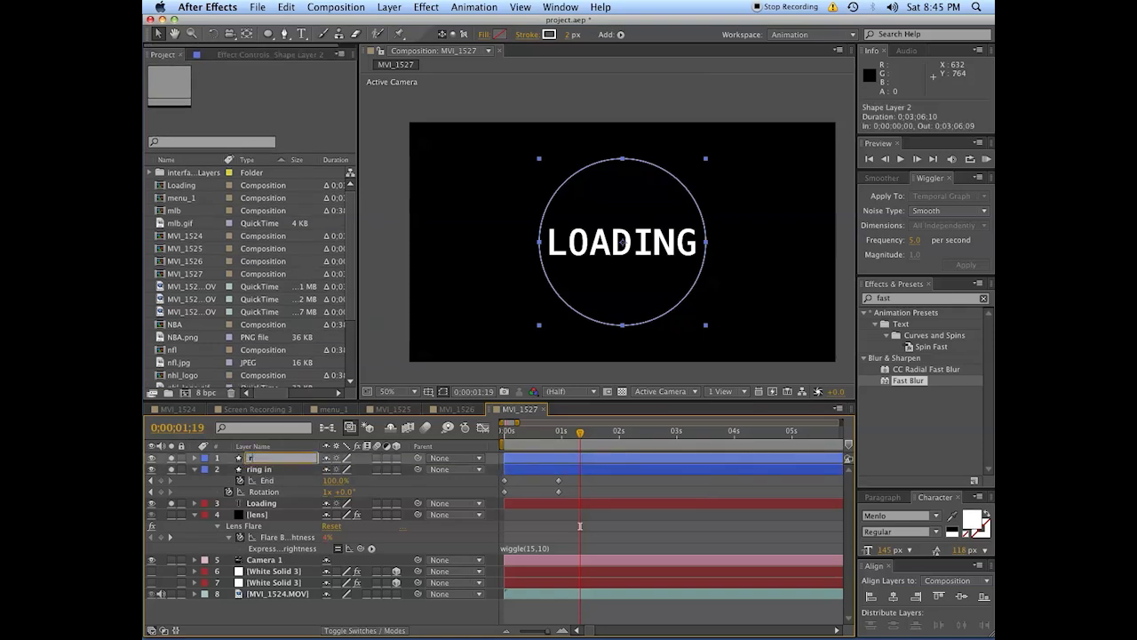
pyautogui.write('ing out')
pyautogui.press('Return')
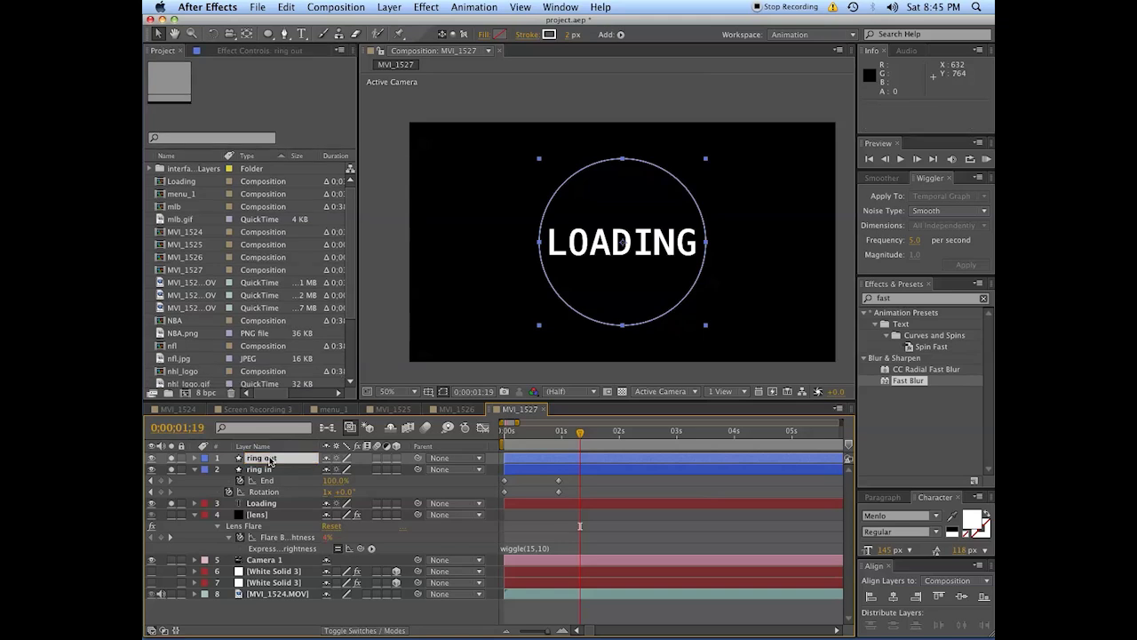
# Enlarge the ring out layer's Ellipse Path size to 614 by 614, collapse both ring layers, and preview the animation
pyautogui.click(195, 457)
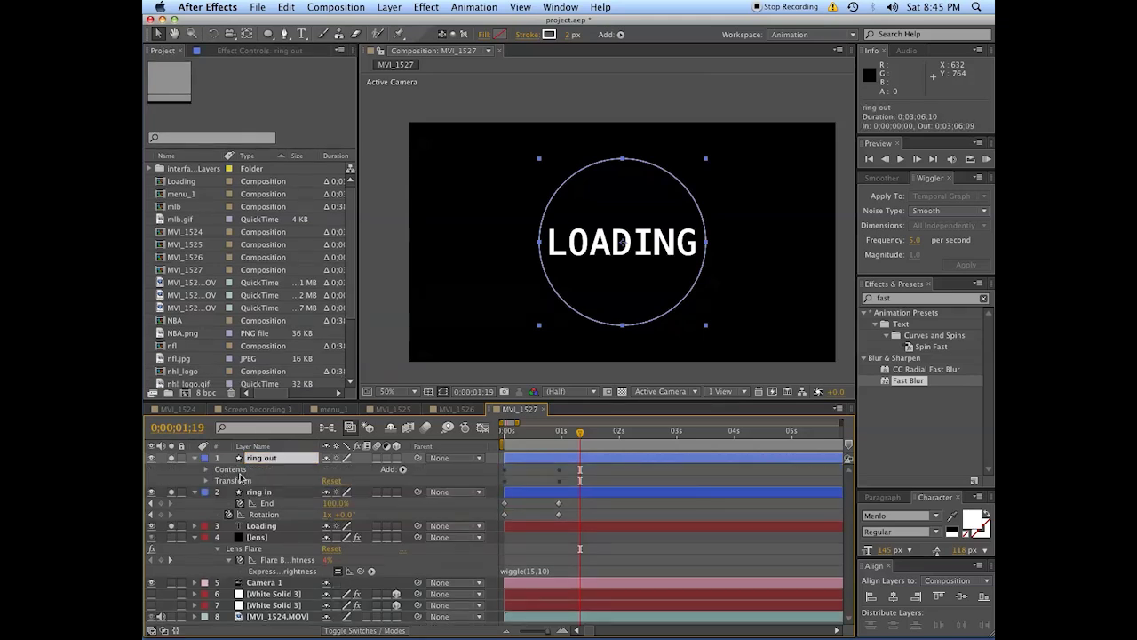
pyautogui.click(206, 469)
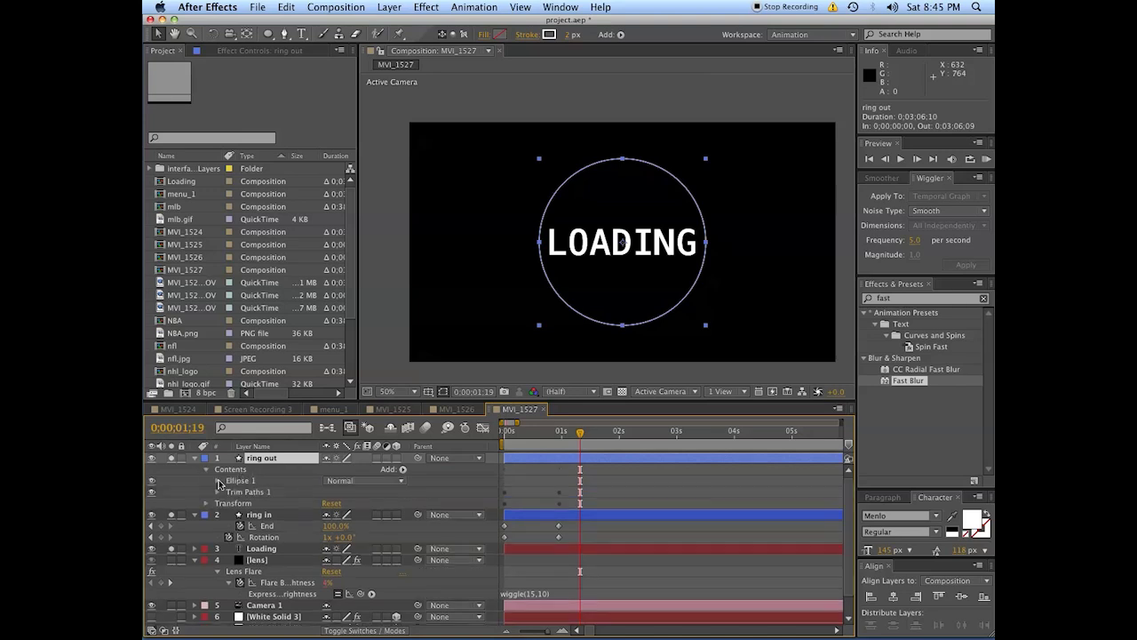
pyautogui.click(219, 480)
pyautogui.click(230, 493)
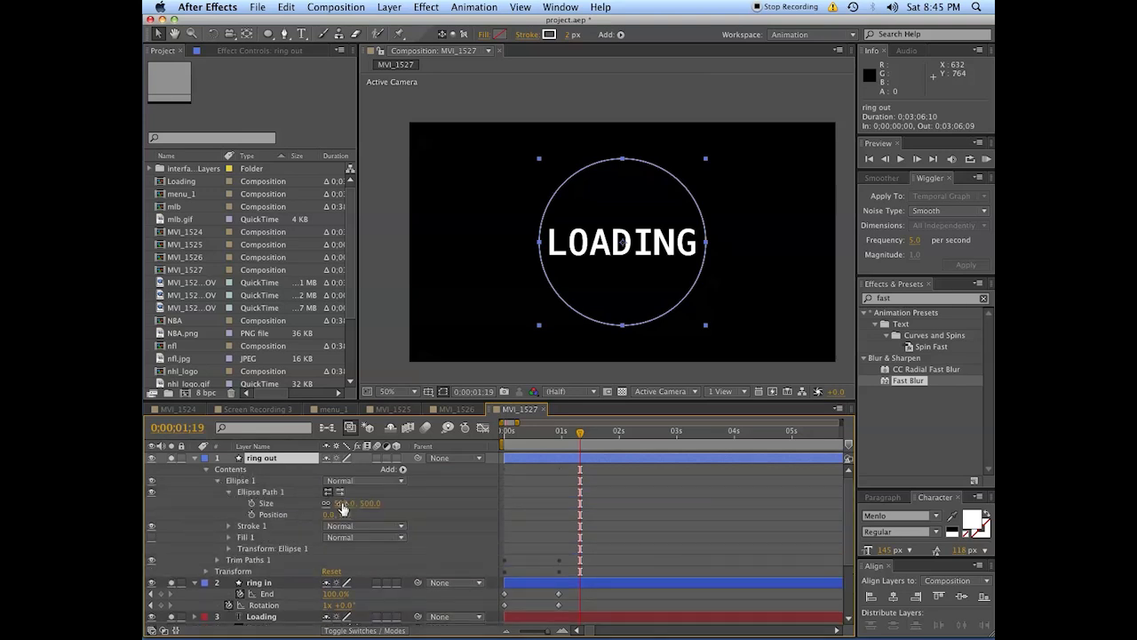
pyautogui.moveTo(347, 503); pyautogui.dragTo(411, 497)
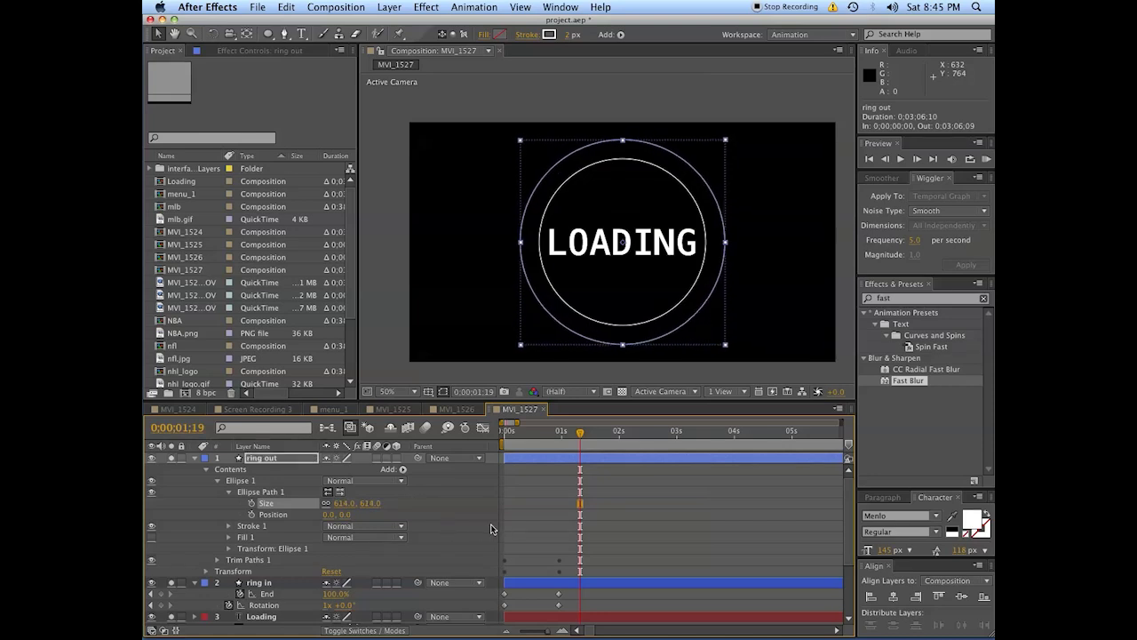
pyautogui.click(493, 530)
pyautogui.click(195, 459)
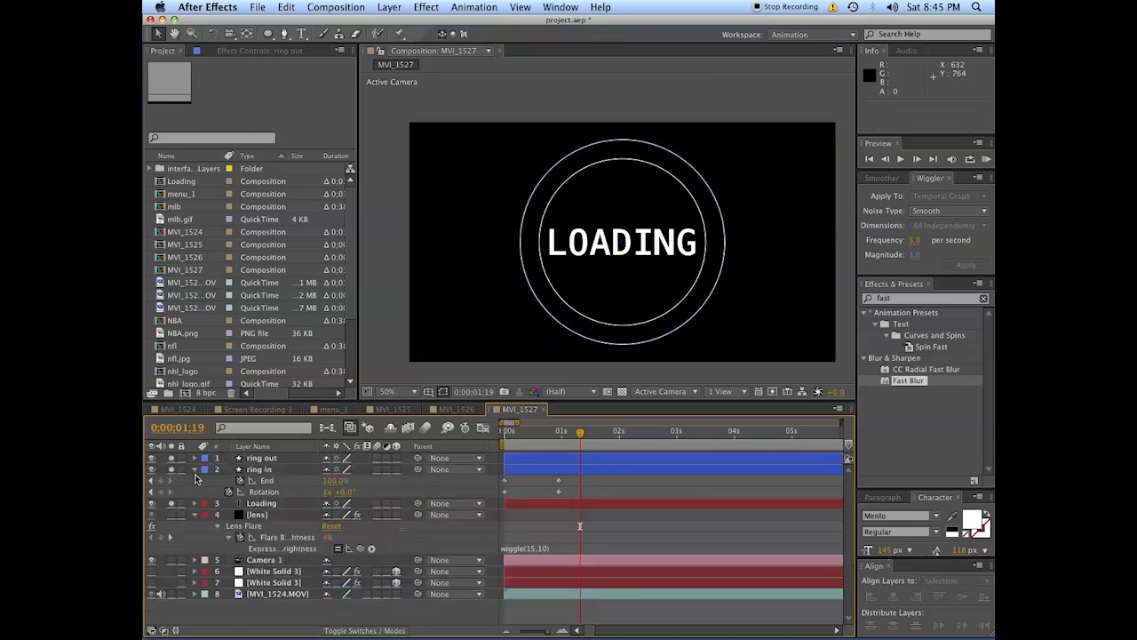
pyautogui.click(195, 470)
pyautogui.press('space')
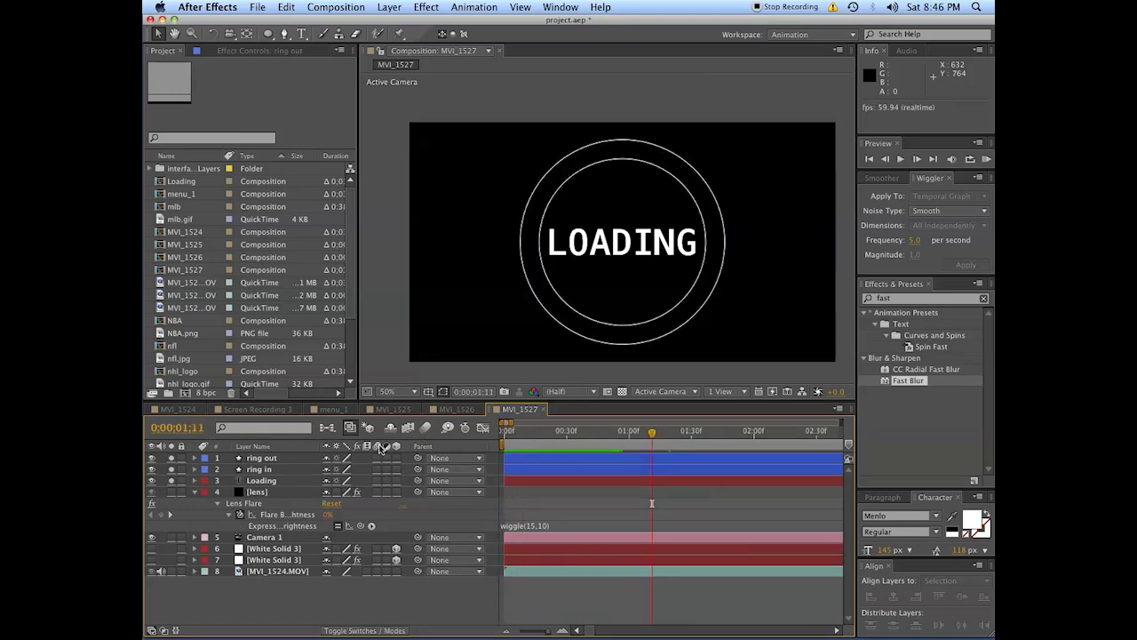
# Pre-compose the ring out, ring in and Loading layers into a composition named loading screen, moving all attributes into it
pyautogui.click(273, 479)
pyautogui.keyDown('shift'); pyautogui.click(267, 458); pyautogui.keyUp('shift')
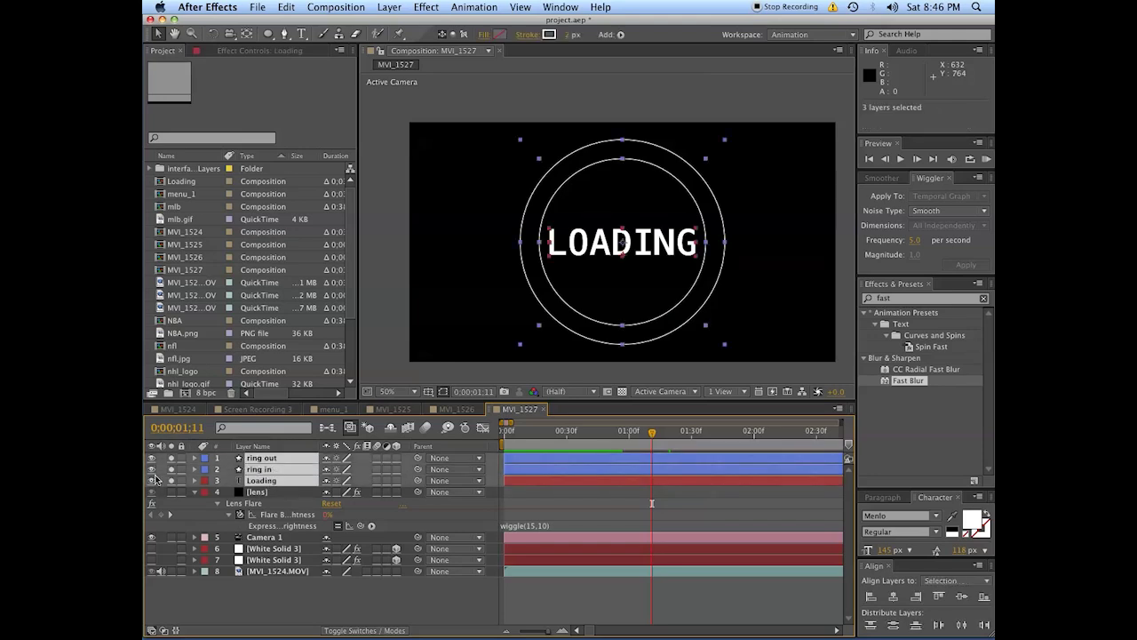
pyautogui.click(389, 7)
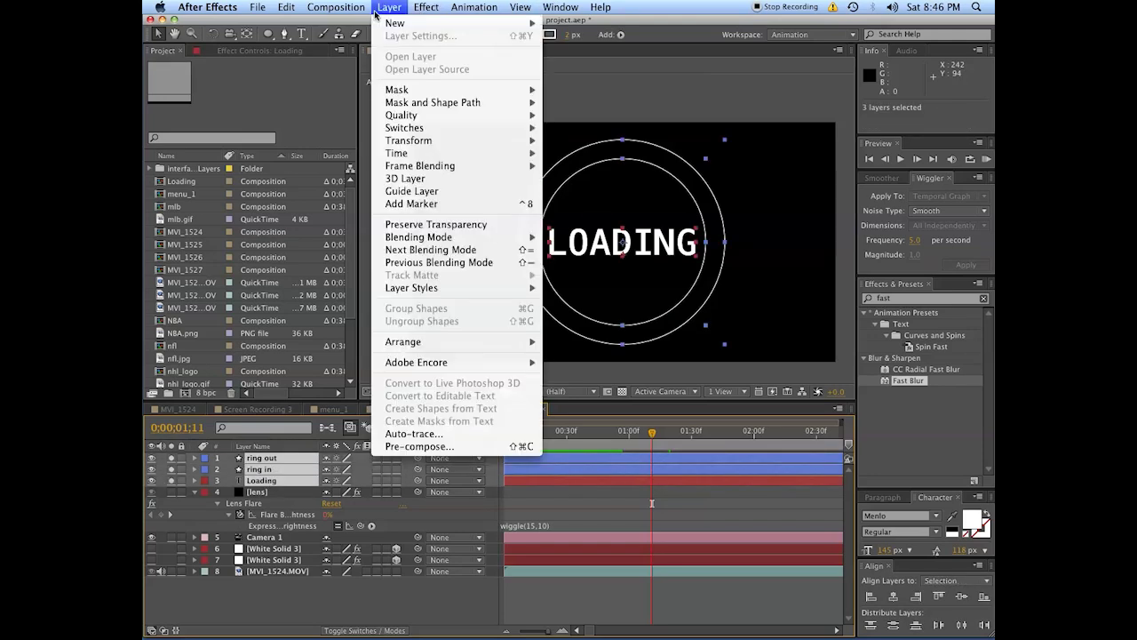
pyautogui.click(413, 446)
pyautogui.press('BackSpace')
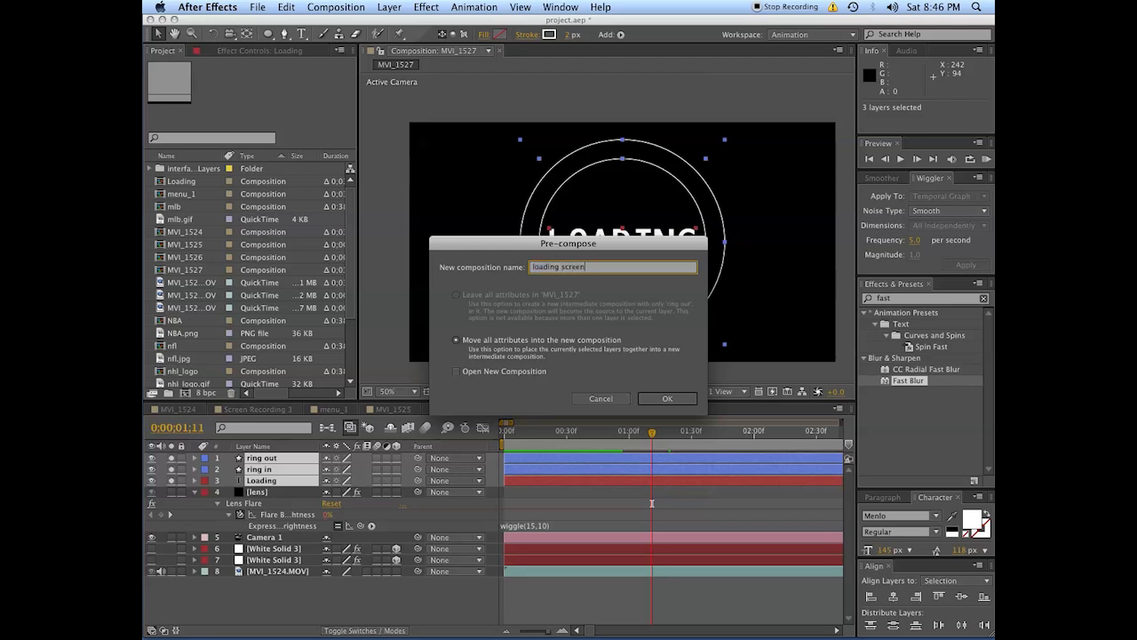
pyautogui.press('Return')
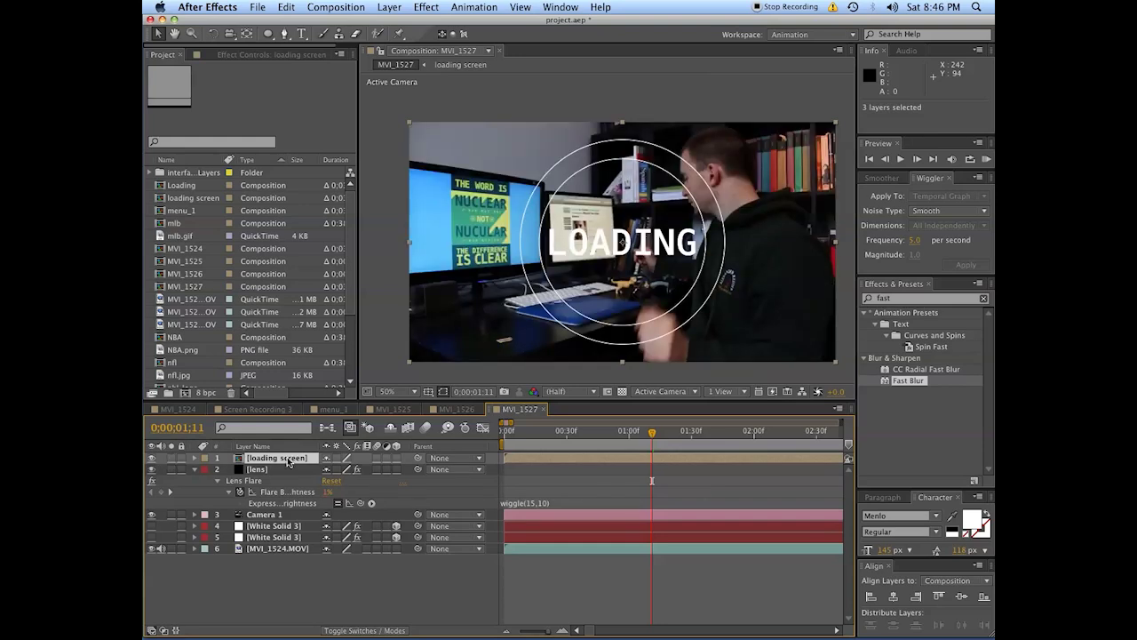
# Show the upper White Solid 3 grid and copy its Position and Orientation onto the loading screen layer as a 3D layer
pyautogui.click(152, 526)
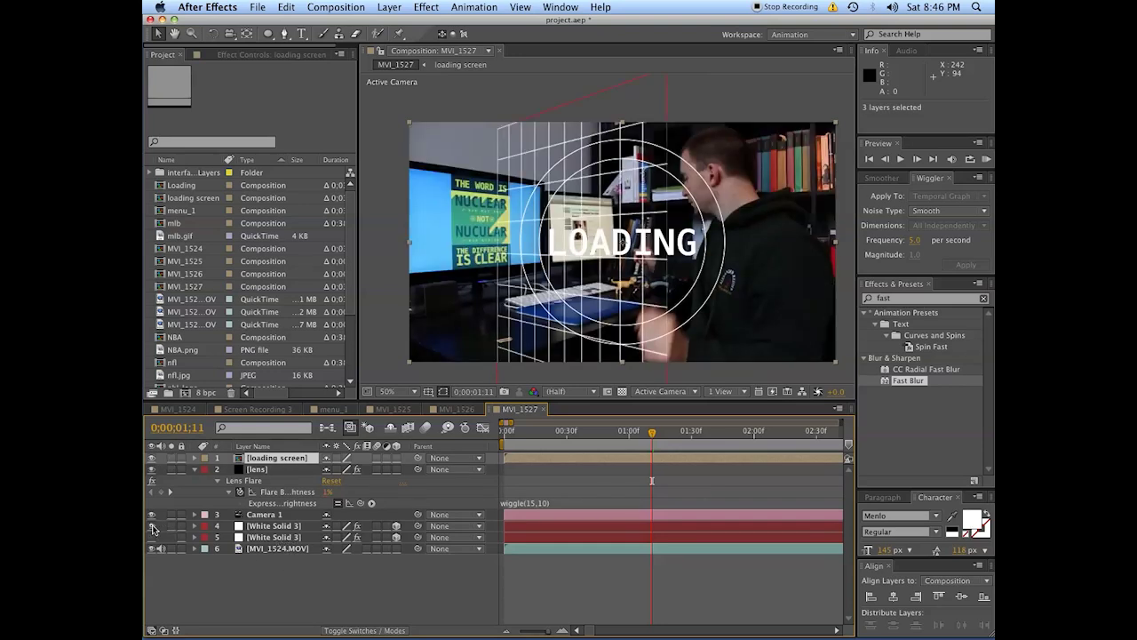
pyautogui.click(271, 515)
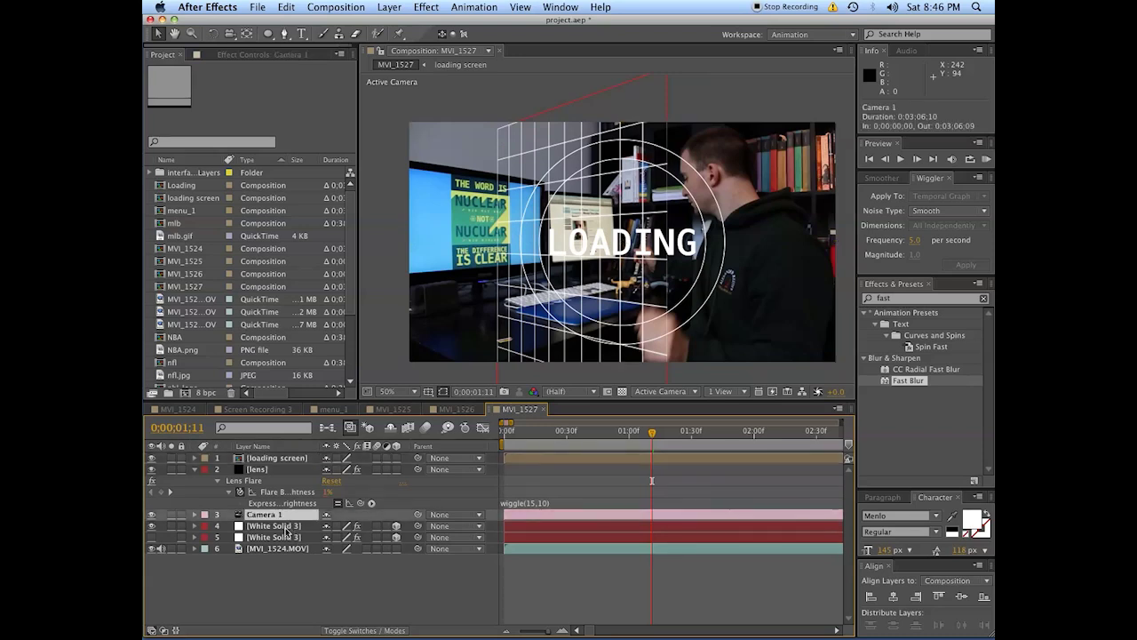
pyautogui.click(288, 530)
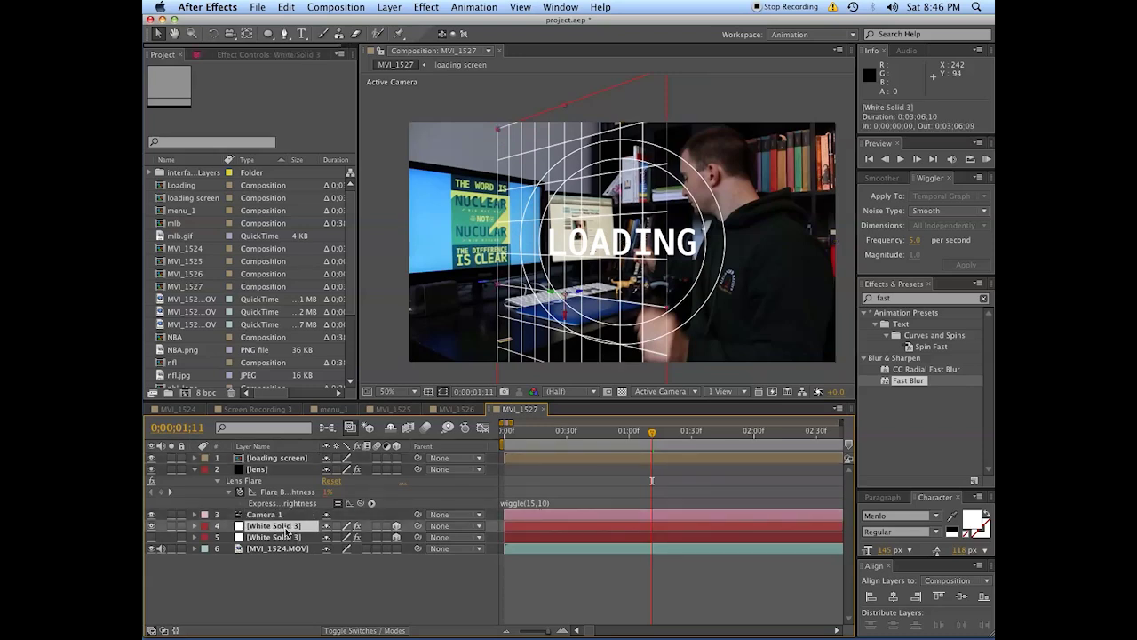
pyautogui.press('p')
pyautogui.hotkey('shift', 'r')
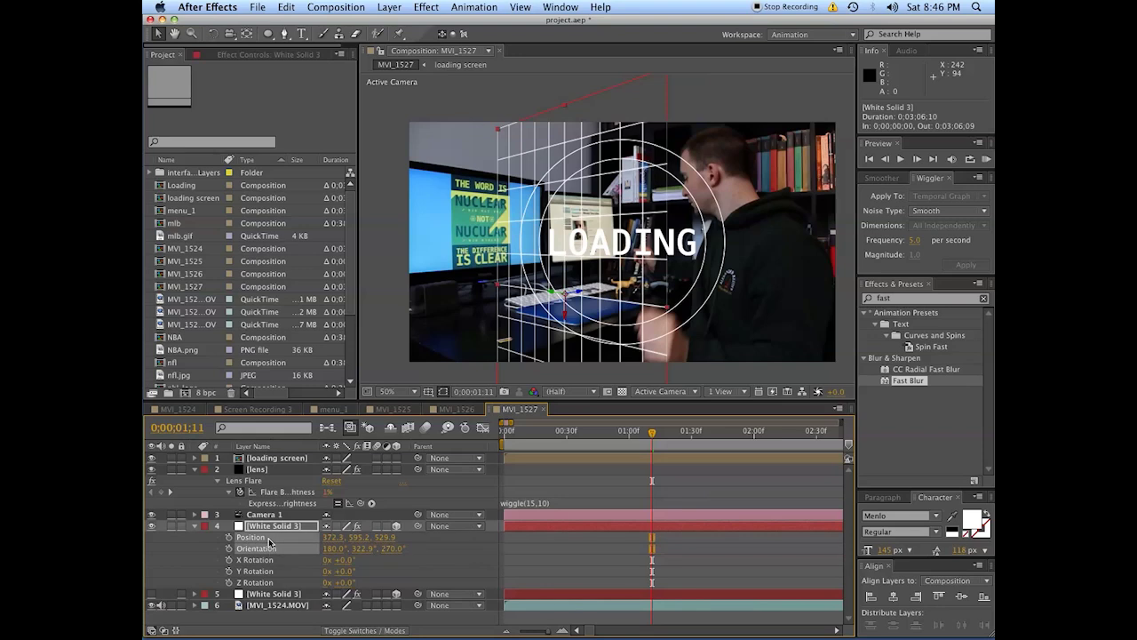
pyautogui.click(278, 458)
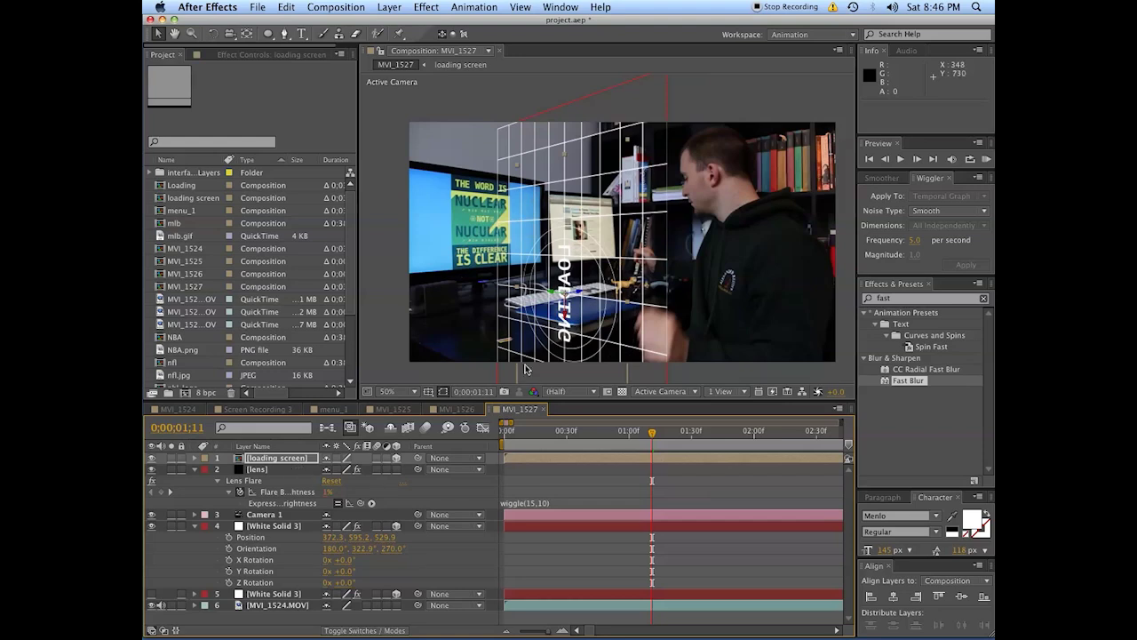
# Rotate the loading screen layer -90° about its Z axis so its orientation is 180°, 322.9°, 180°
pyautogui.press('w')
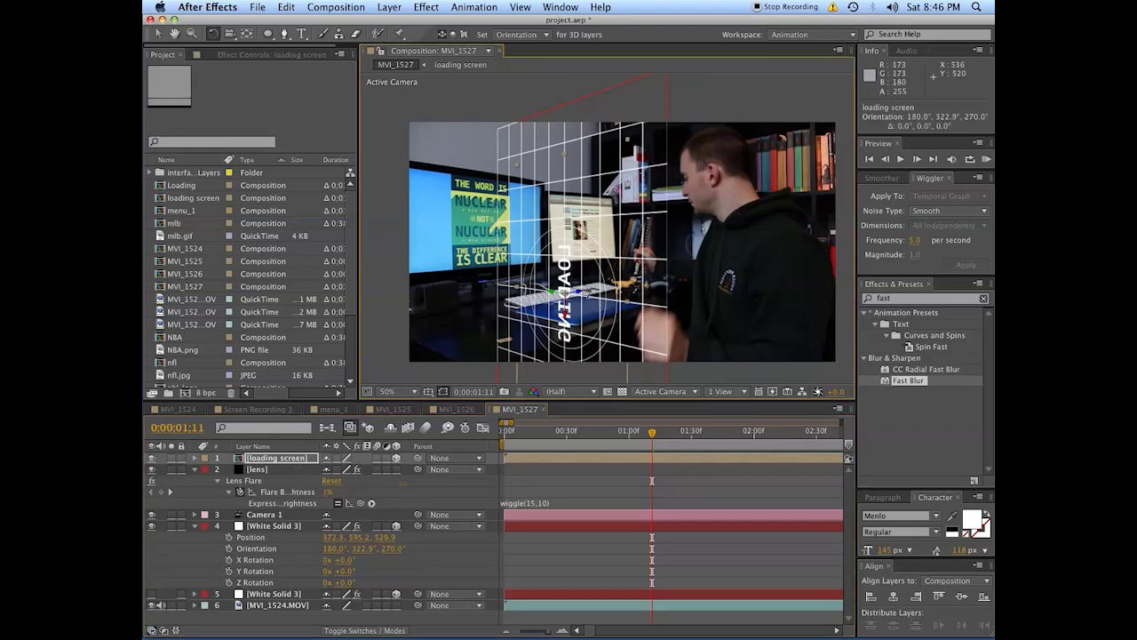
pyautogui.moveTo(567, 294); pyautogui.dragTo(606, 331)
pyautogui.press('v')
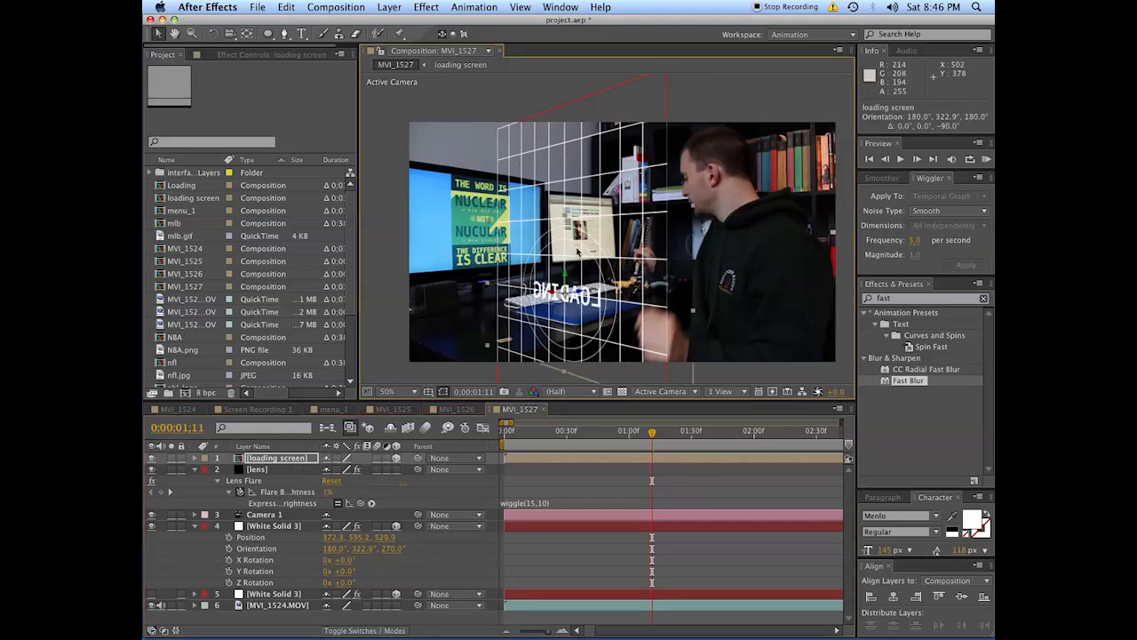
# Raise the loading screen layer over the monitors to about Y 249 and hide the White Solid 3 grid
pyautogui.moveTo(578, 208)
pyautogui.mouseDown()
pyautogui.moveTo(573, 167)
pyautogui.moveTo(573, 187)
pyautogui.mouseUp()
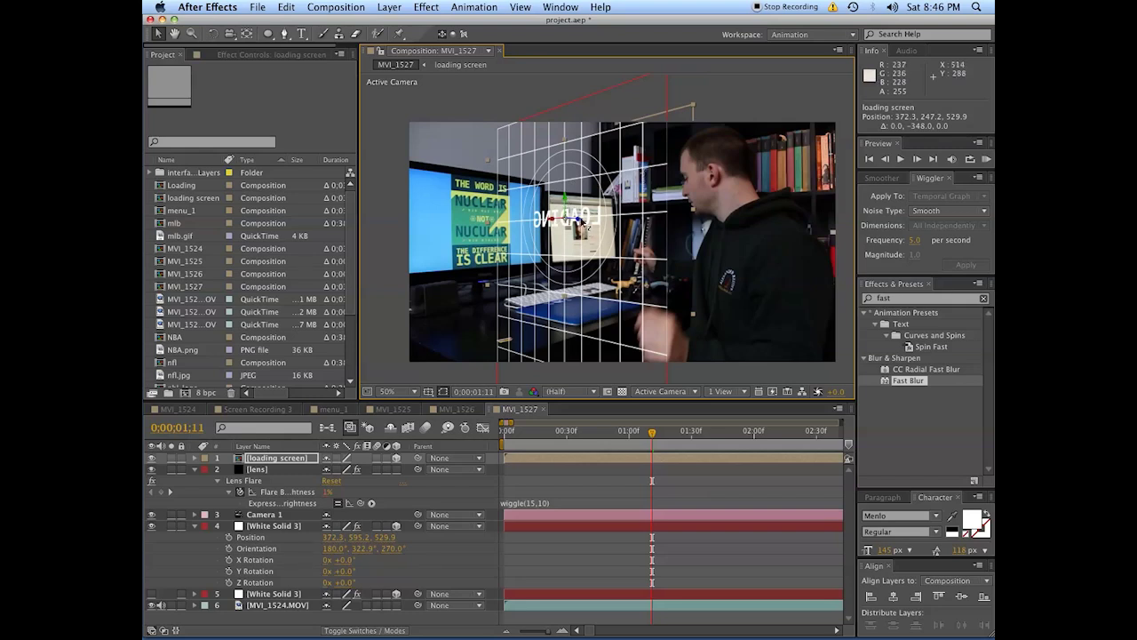
pyautogui.moveTo(570, 212); pyautogui.dragTo(565, 206)
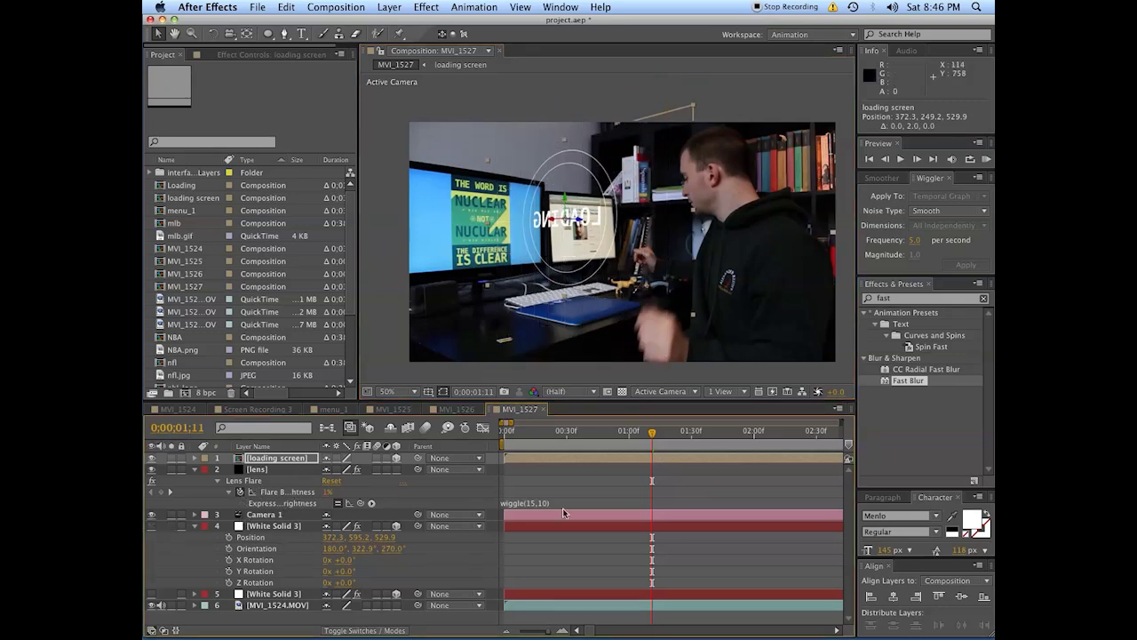
pyautogui.click(632, 503)
# Open the loading screen composition and apply the Linear Wipe transition effect to its Loading text layer
pyautogui.doubleClick(637, 458)
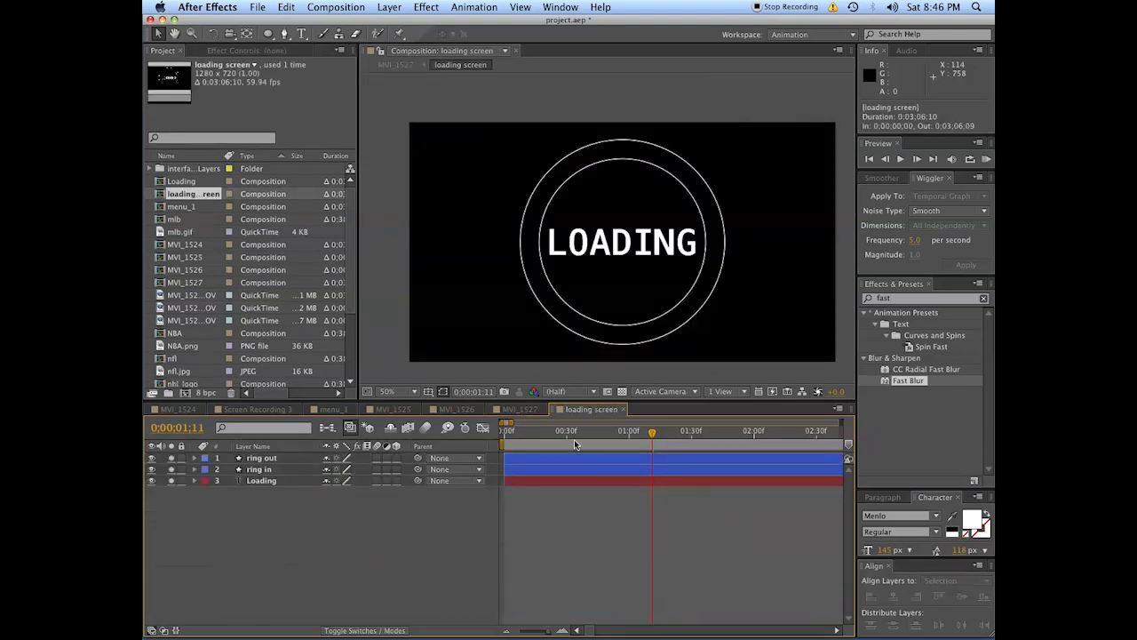
pyautogui.press('space')
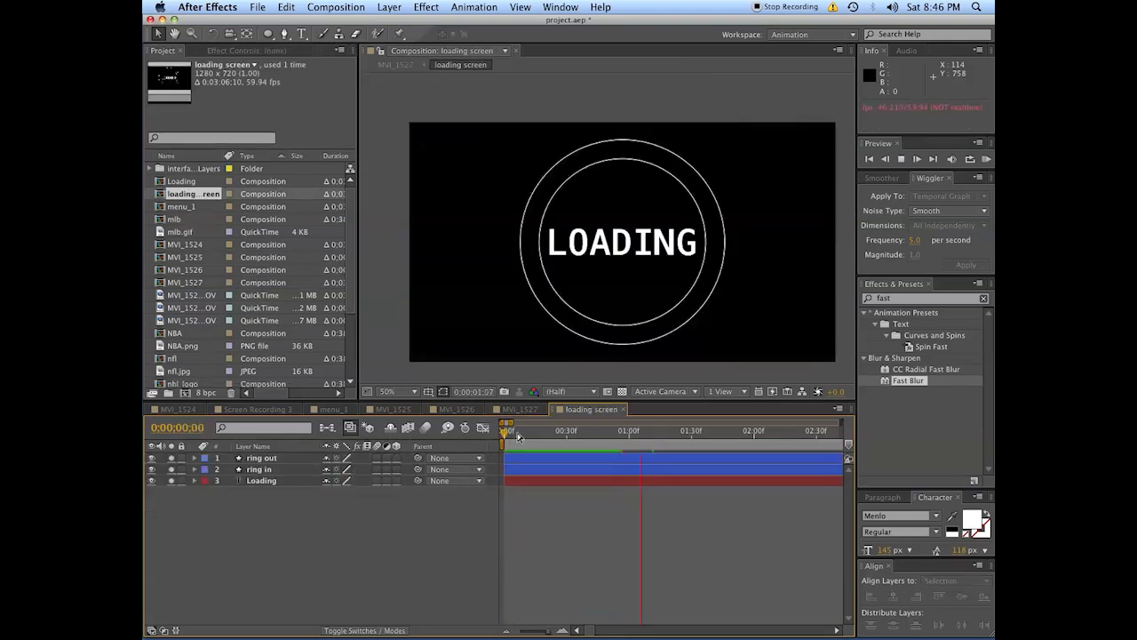
pyautogui.click(521, 481)
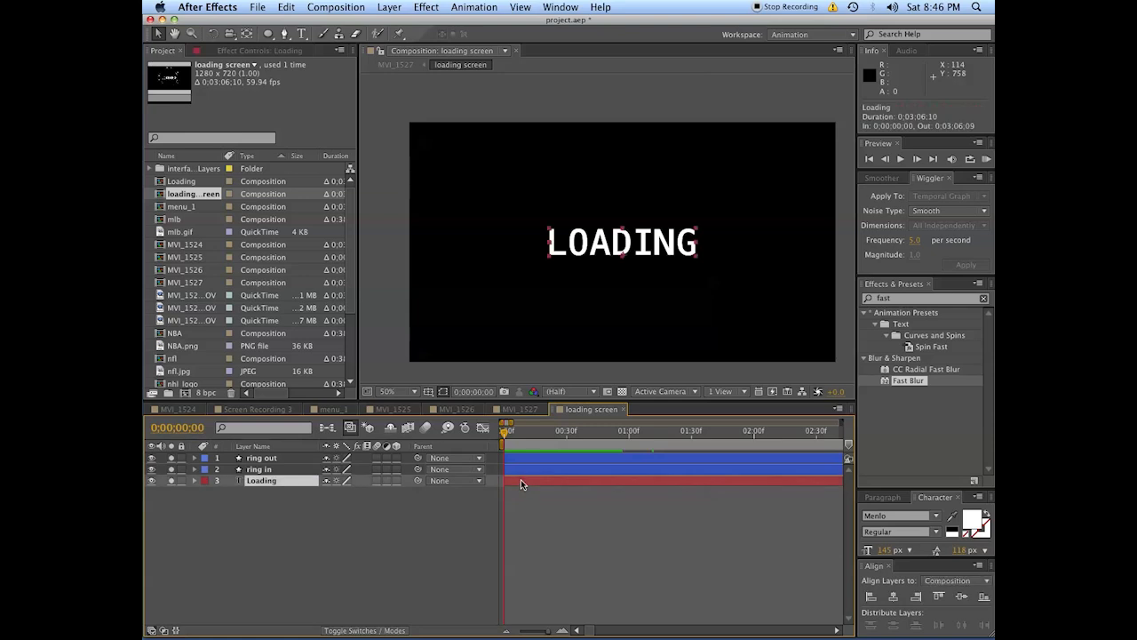
pyautogui.click(892, 300)
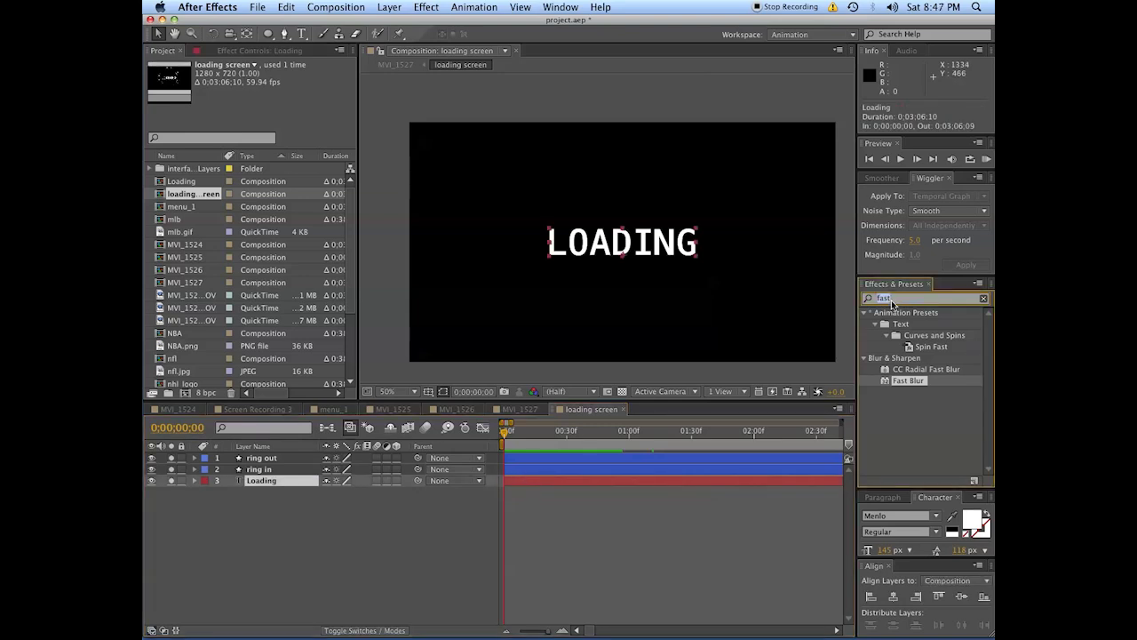
pyautogui.write('linear')
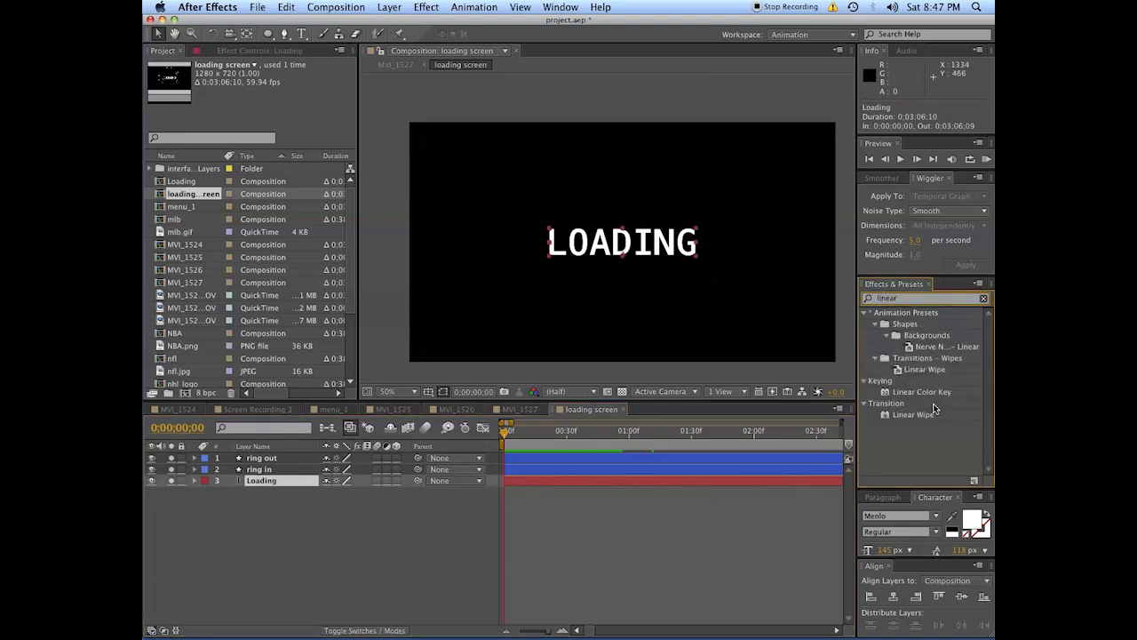
pyautogui.doubleClick(929, 414)
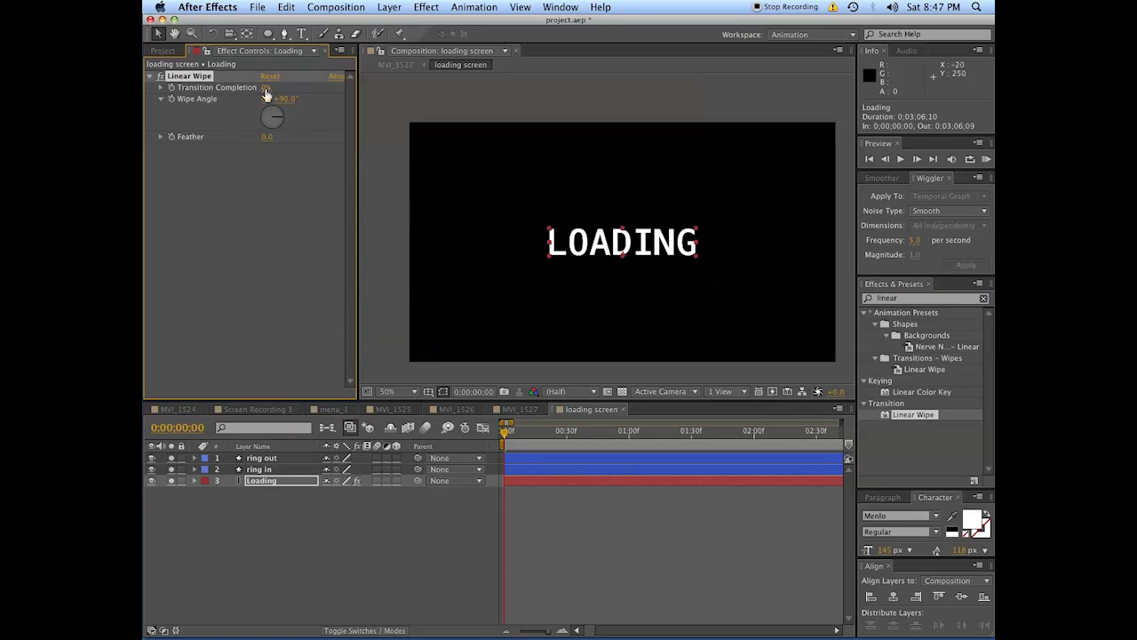
# Keyframe the Linear Wipe's Transition Completion at 100% at 0;00;00;00
pyautogui.click(266, 88)
pyautogui.press('Return')
pyautogui.moveTo(263, 93); pyautogui.dragTo(598, 175)
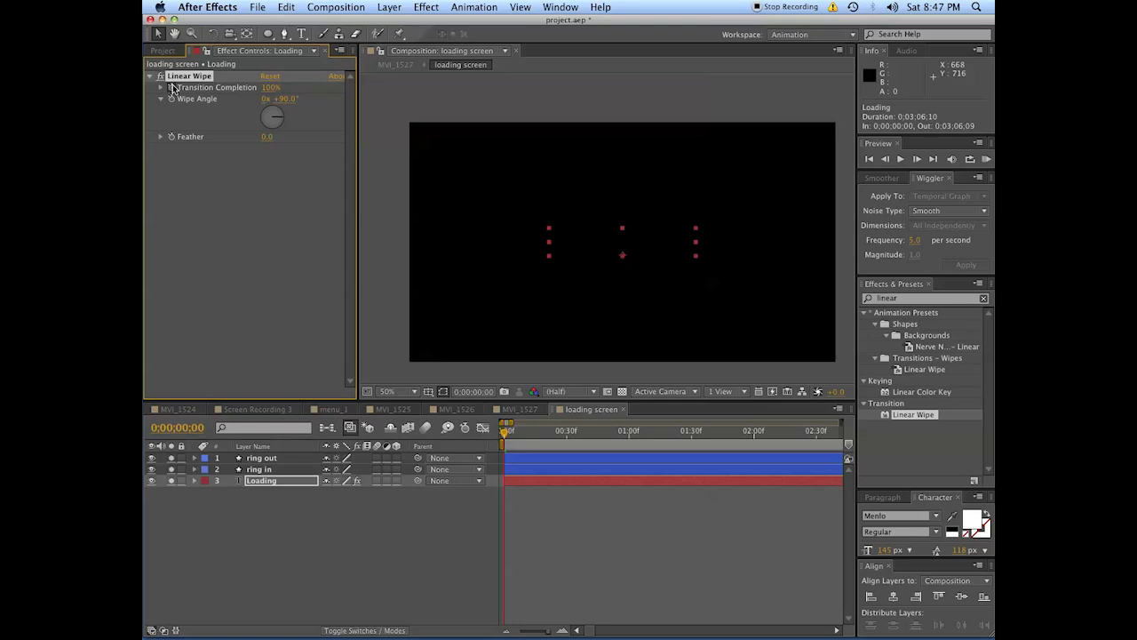
# Keyframe the Linear Wipe's Transition Completion at 0% at 0;00;01;00 and preview the text reveal
pyautogui.click(171, 428)
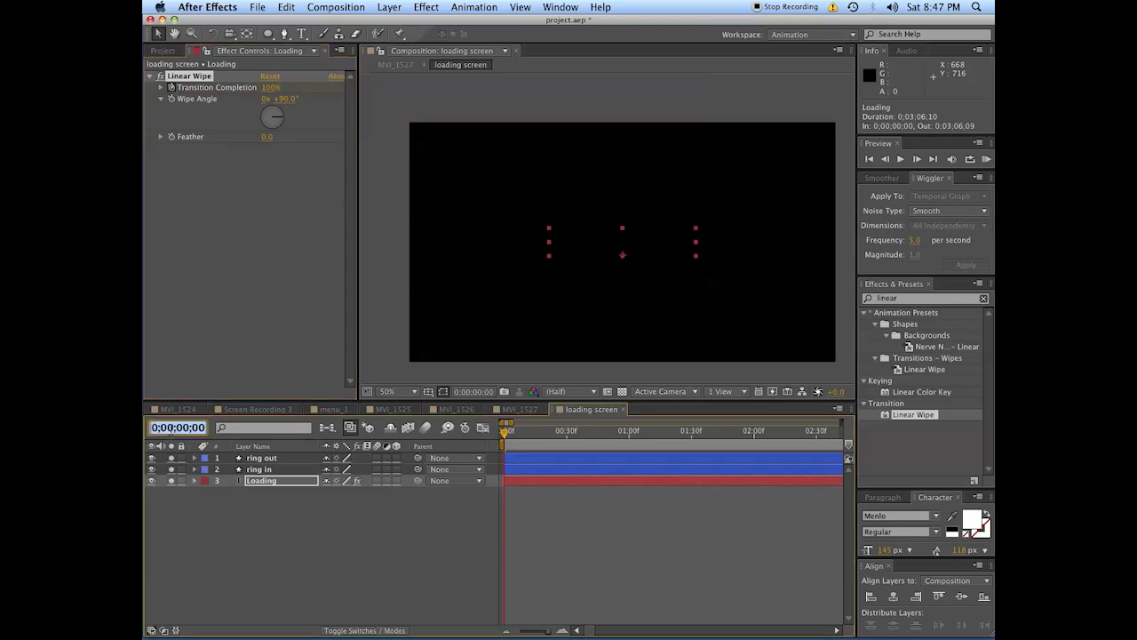
pyautogui.write('100')
pyautogui.press('Return')
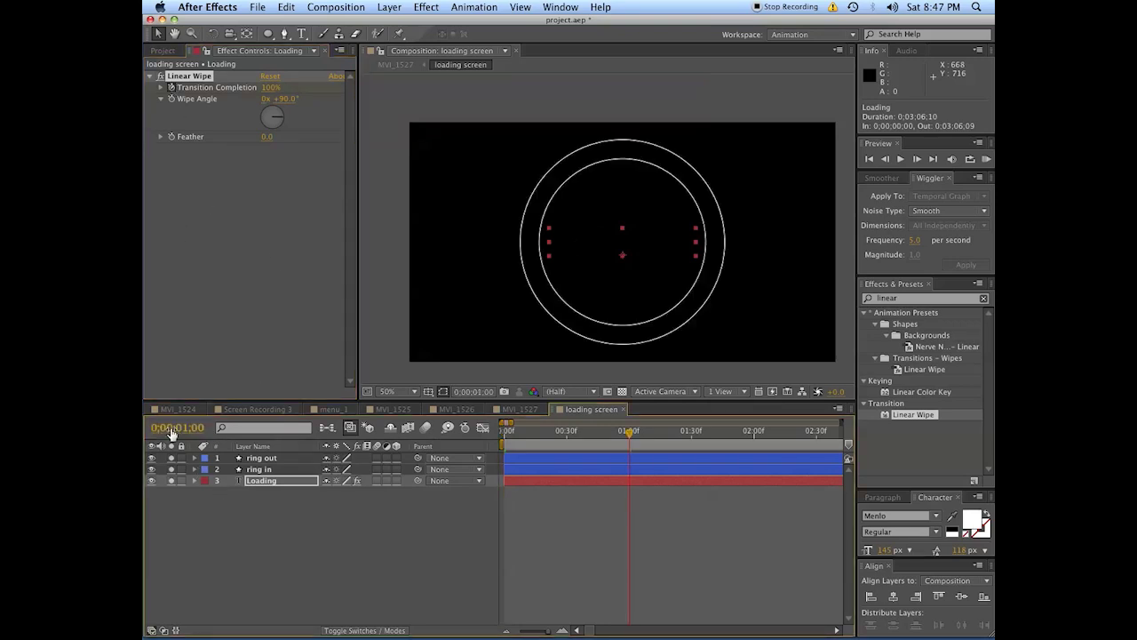
pyautogui.click(270, 87)
pyautogui.write('0')
pyautogui.press('Return')
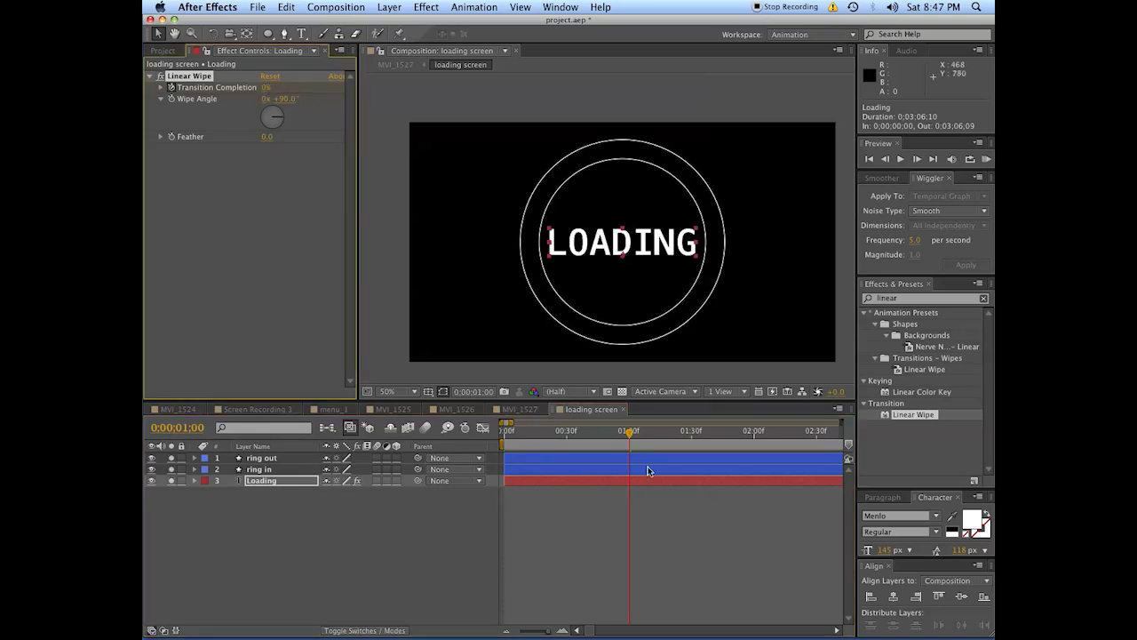
pyautogui.press('KP_0')
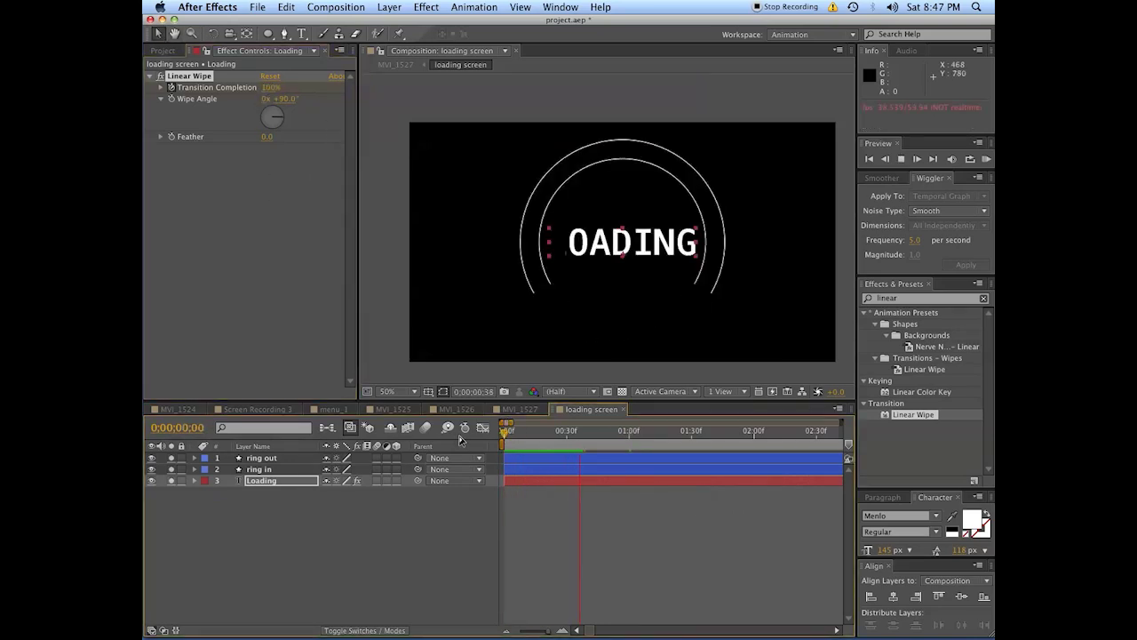
# Set the Loading layer's Linear Wipe angle to about 246° and preview the reveal from the start
pyautogui.click(542, 481)
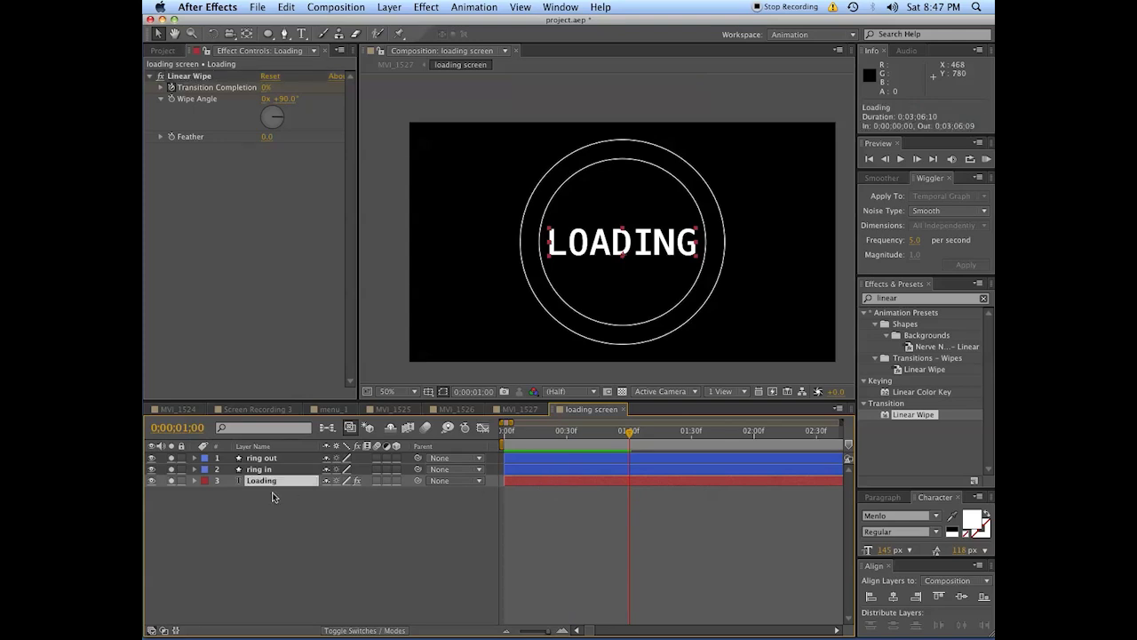
pyautogui.moveTo(281, 110); pyautogui.dragTo(257, 121)
pyautogui.press('space')
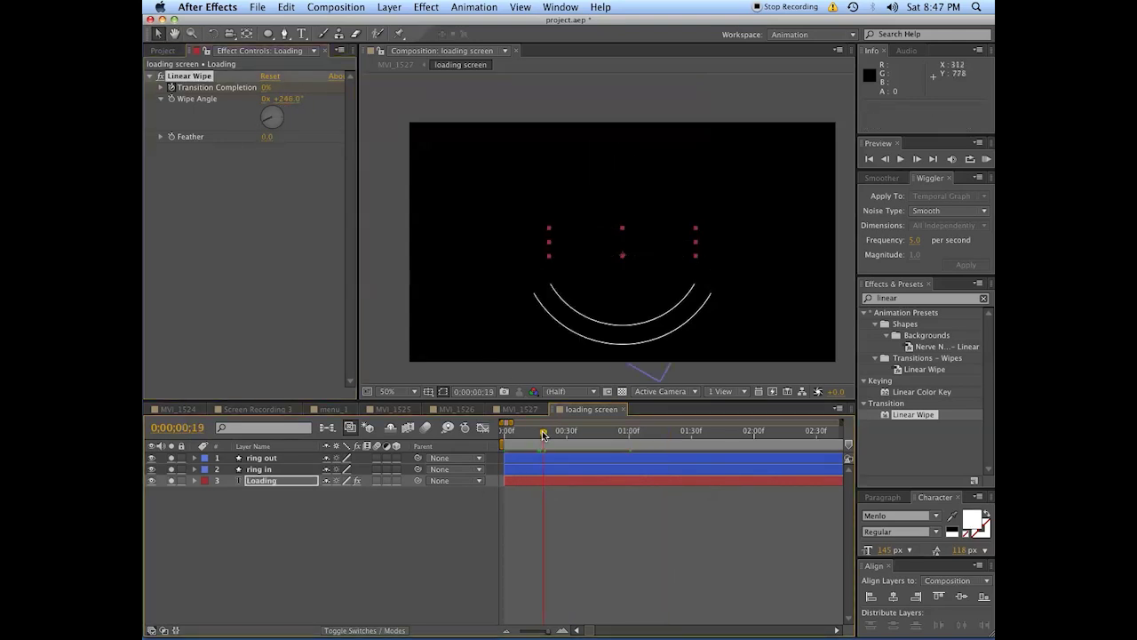
pyautogui.press('space')
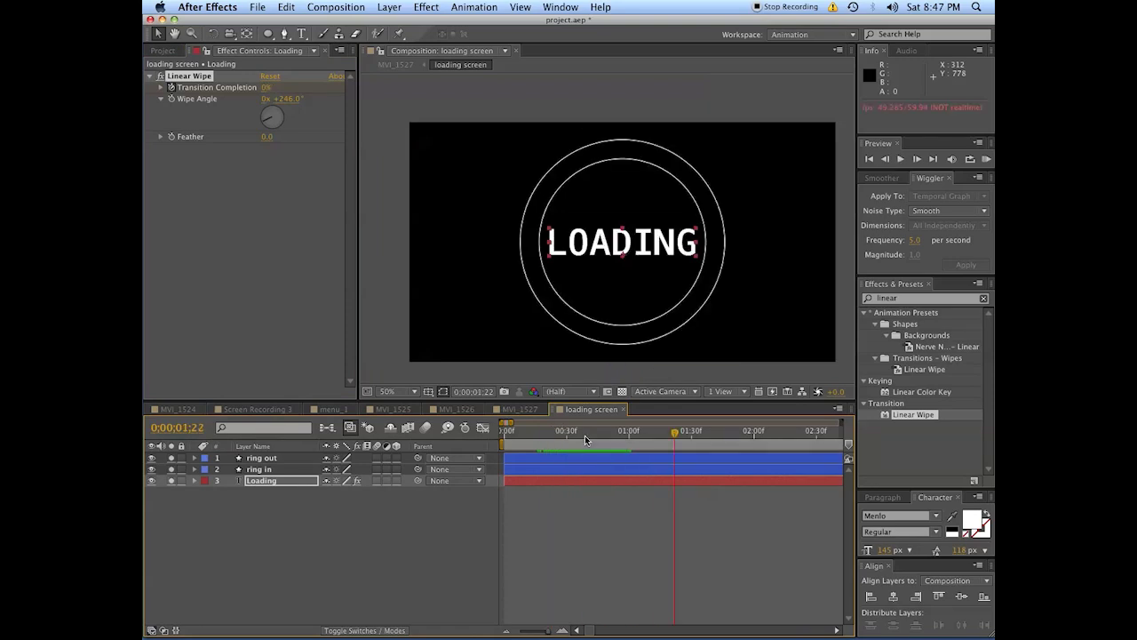
pyautogui.press('space')
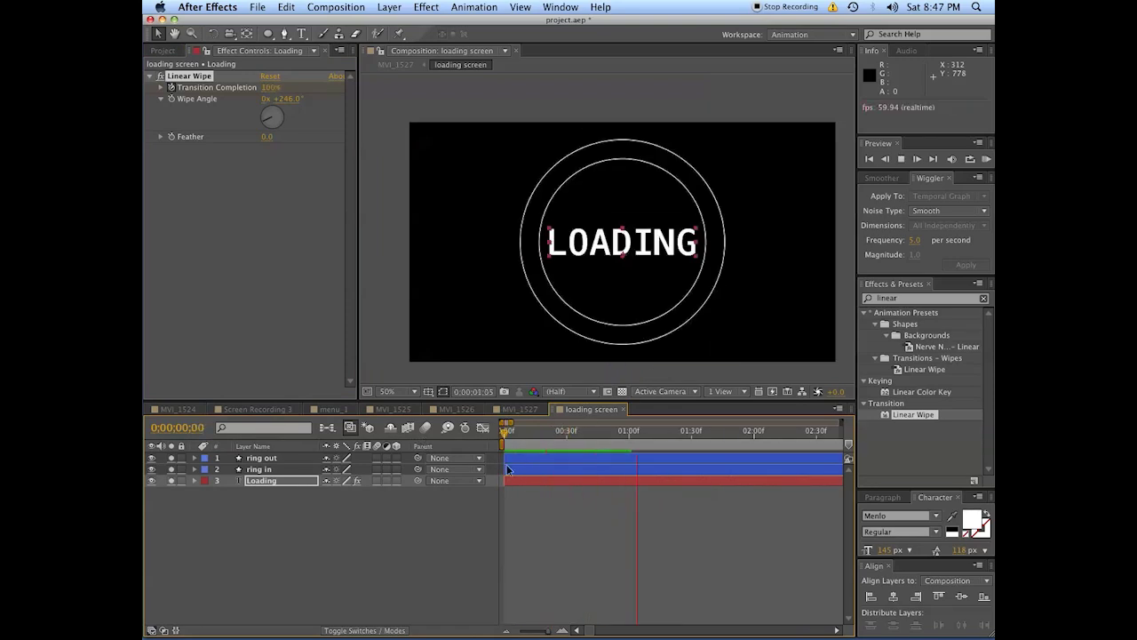
pyautogui.click(605, 531)
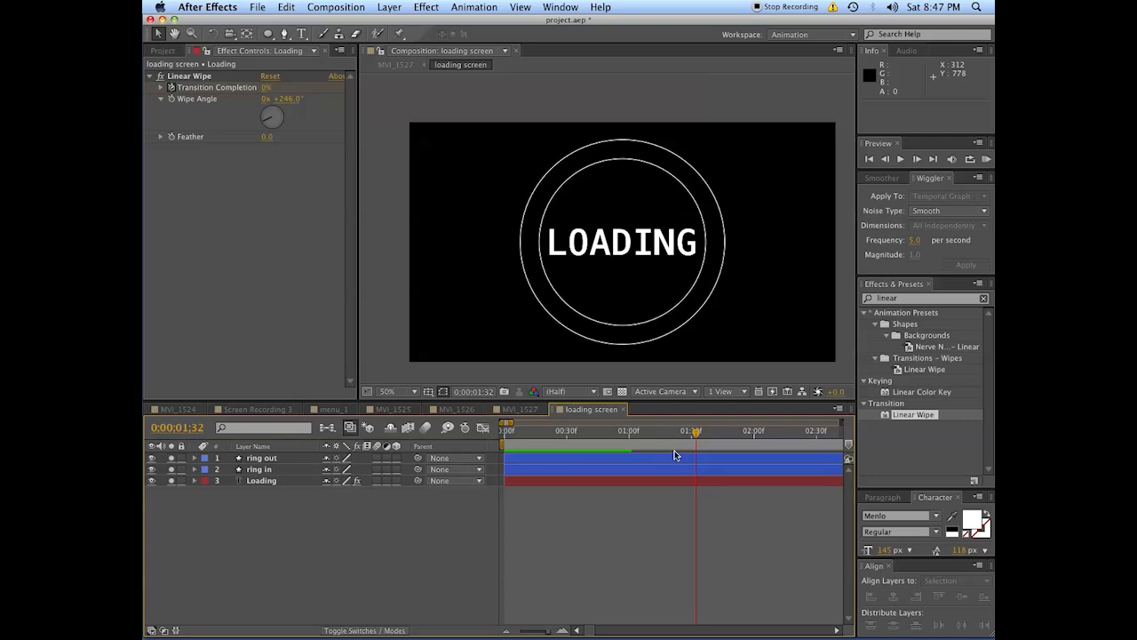
# At 0;00;01;00, draw a rectangle about 24 by 86 px over the centre of the LOADING text and expand its path properties
pyautogui.click(613, 439)
pyautogui.moveTo(614, 439)
pyautogui.mouseDown()
pyautogui.moveTo(572, 439)
pyautogui.moveTo(629, 437)
pyautogui.mouseUp()
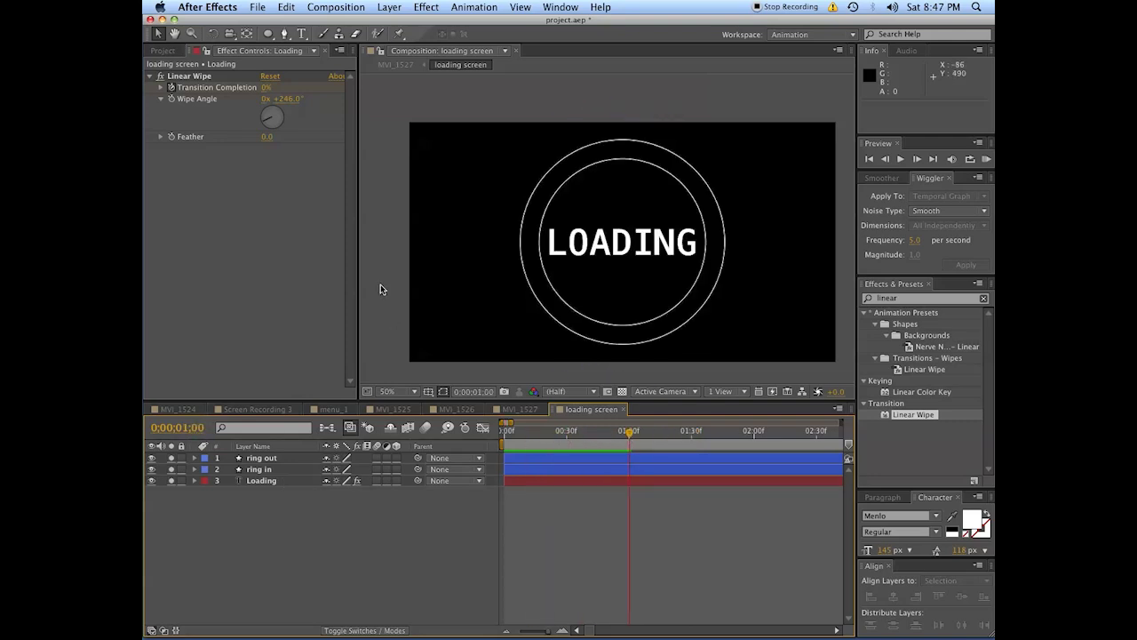
pyautogui.rightClick(271, 540)
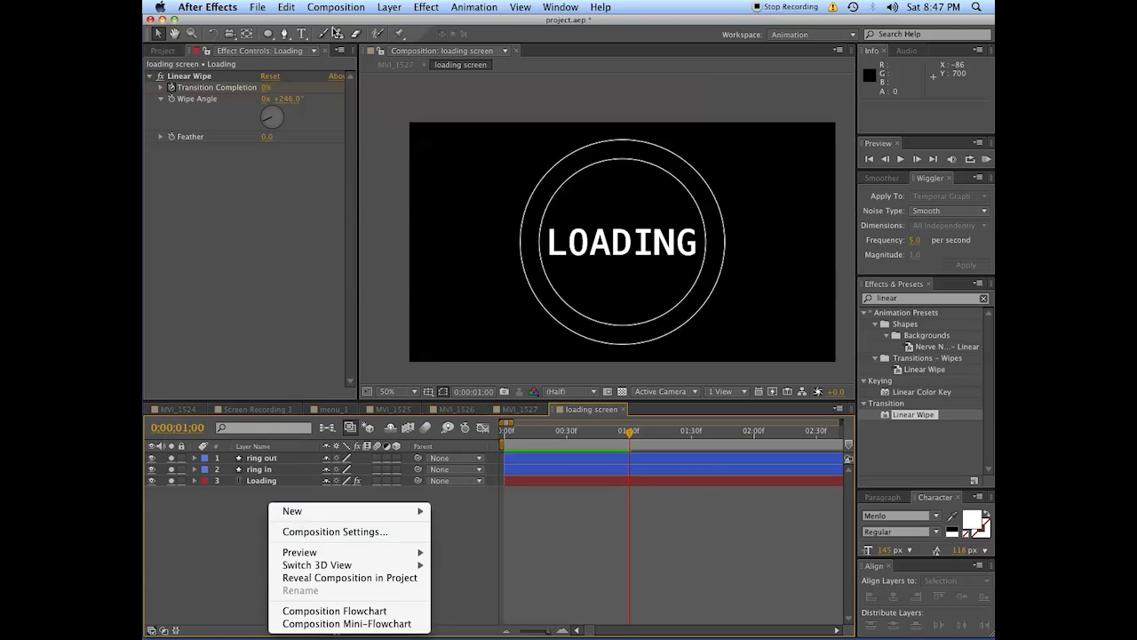
pyautogui.click(269, 35)
pyautogui.moveTo(271, 36)
pyautogui.mouseDown()
pyautogui.moveTo(305, 59)
pyautogui.moveTo(320, 34)
pyautogui.mouseUp()
pyautogui.moveTo(622, 228); pyautogui.dragTo(630, 259)
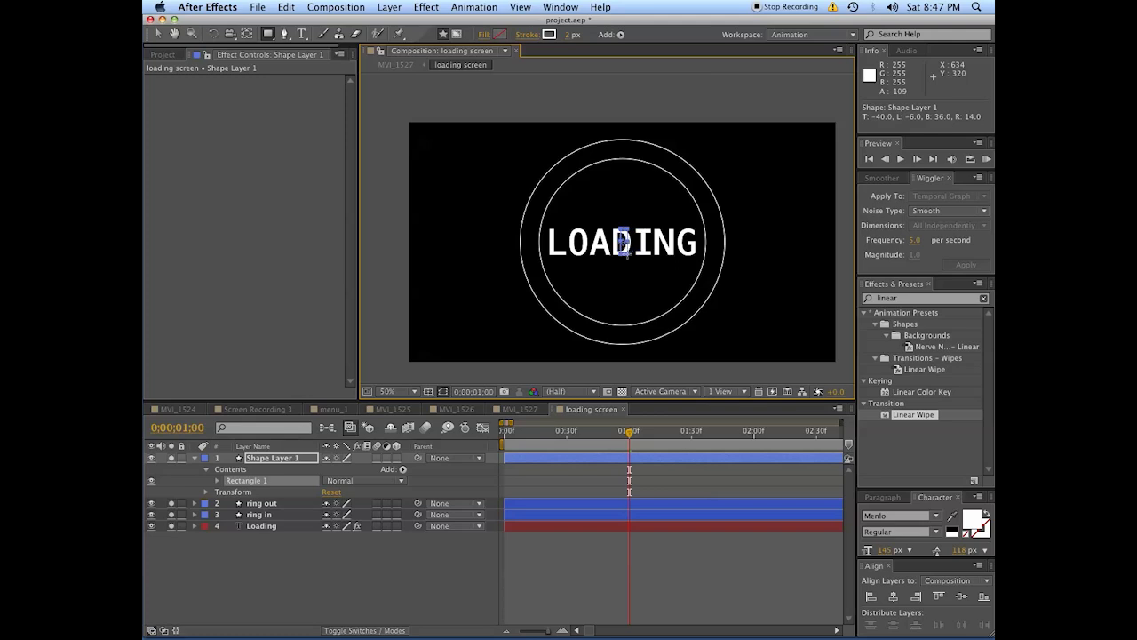
pyautogui.click(217, 481)
pyautogui.click(228, 491)
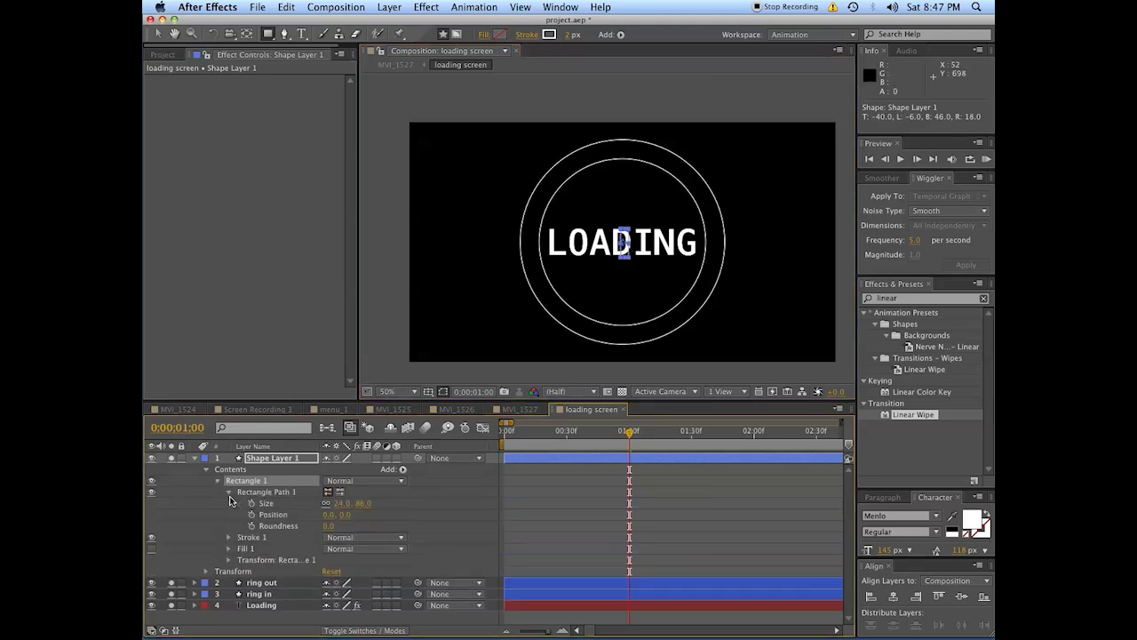
# Set the new rectangle's stroke to None
pyautogui.click(549, 34)
pyautogui.click(557, 255)
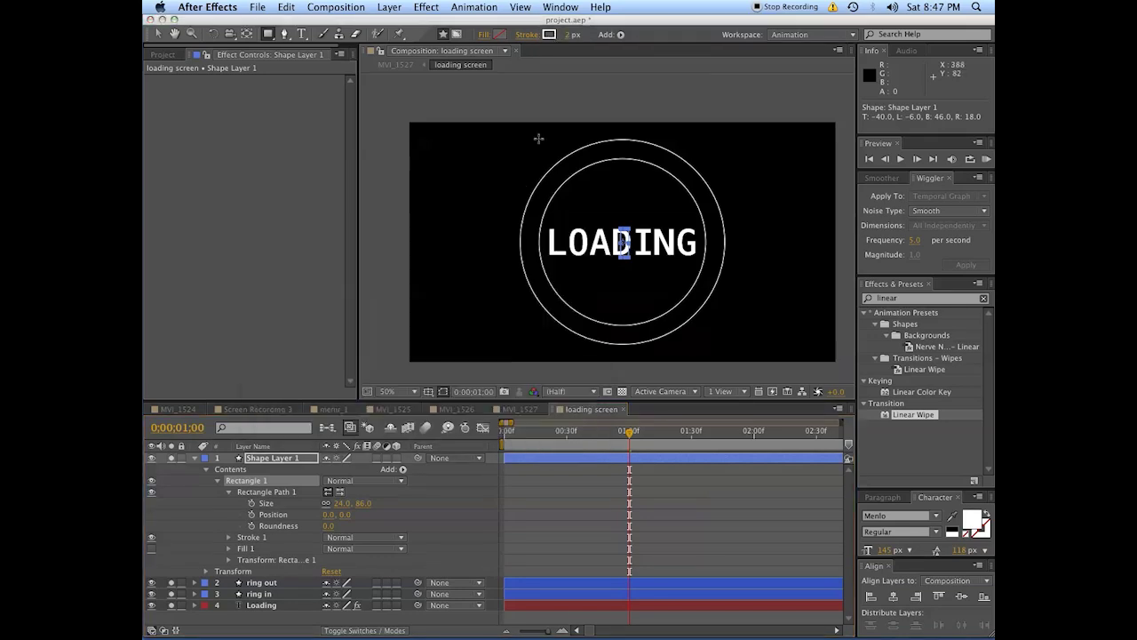
pyautogui.click(527, 35)
pyautogui.click(503, 294)
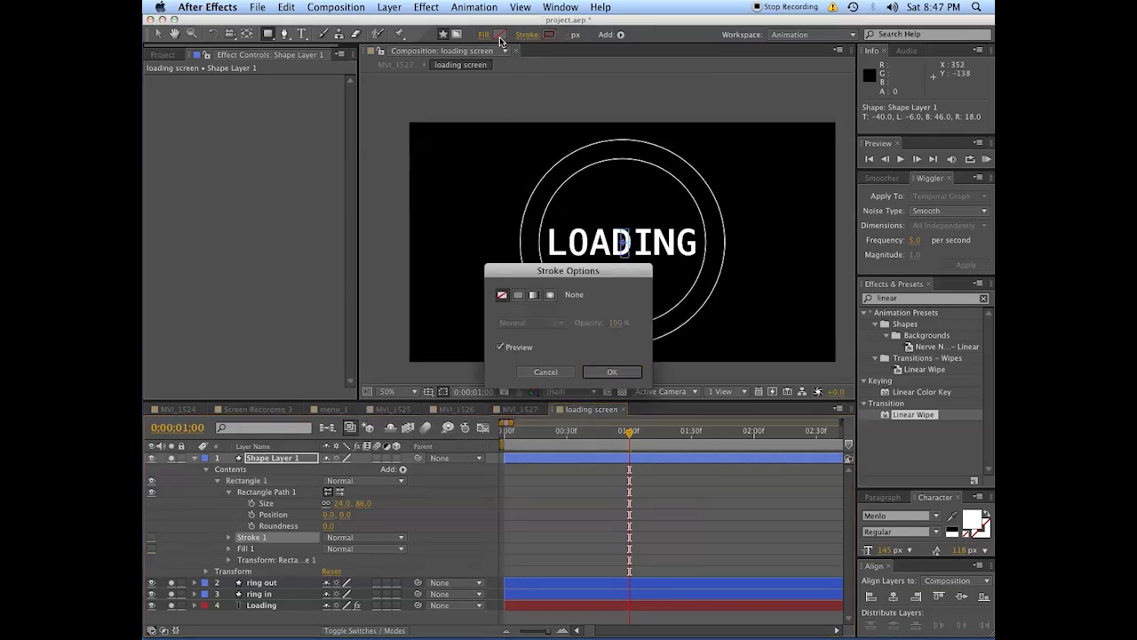
pyautogui.press('Return')
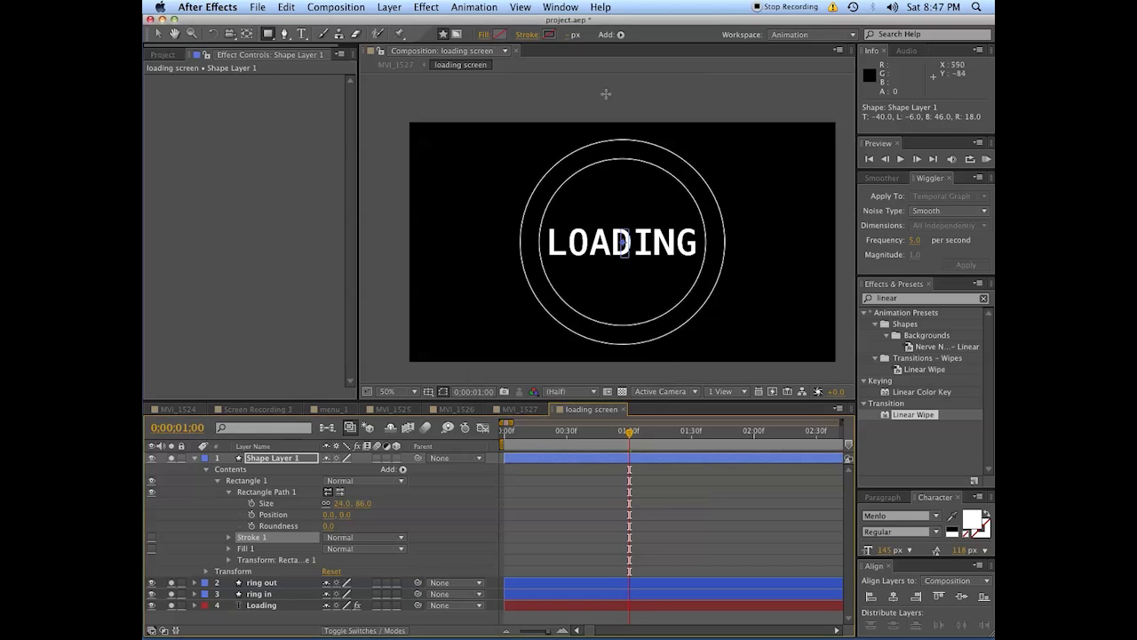
# Give the rectangle a solid white fill
pyautogui.click(495, 37)
pyautogui.click(518, 294)
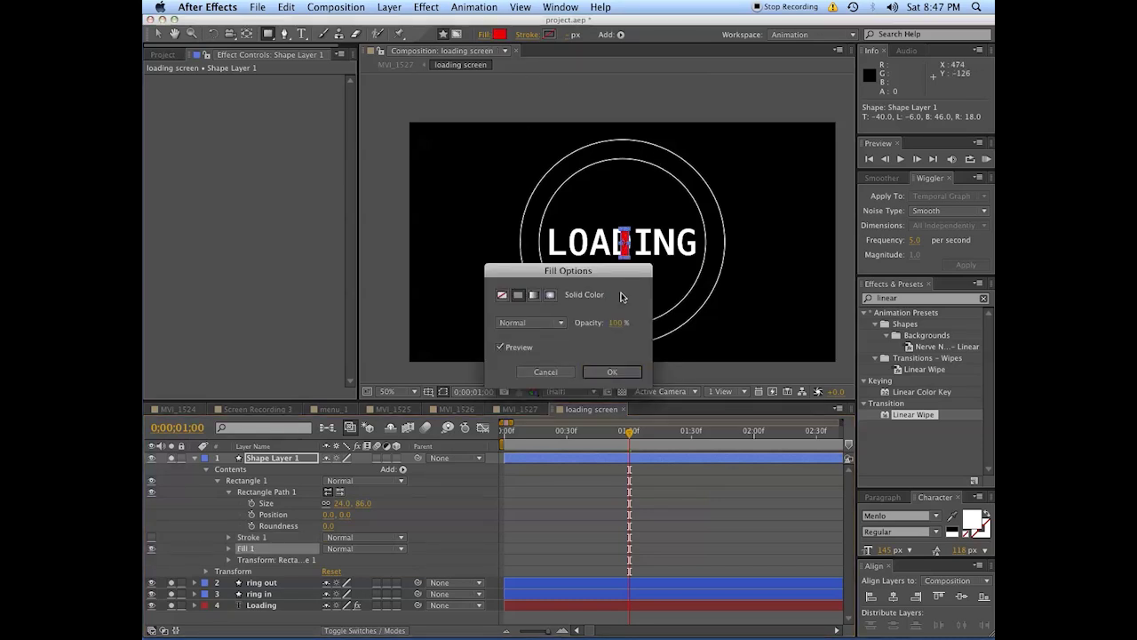
pyautogui.press('Return')
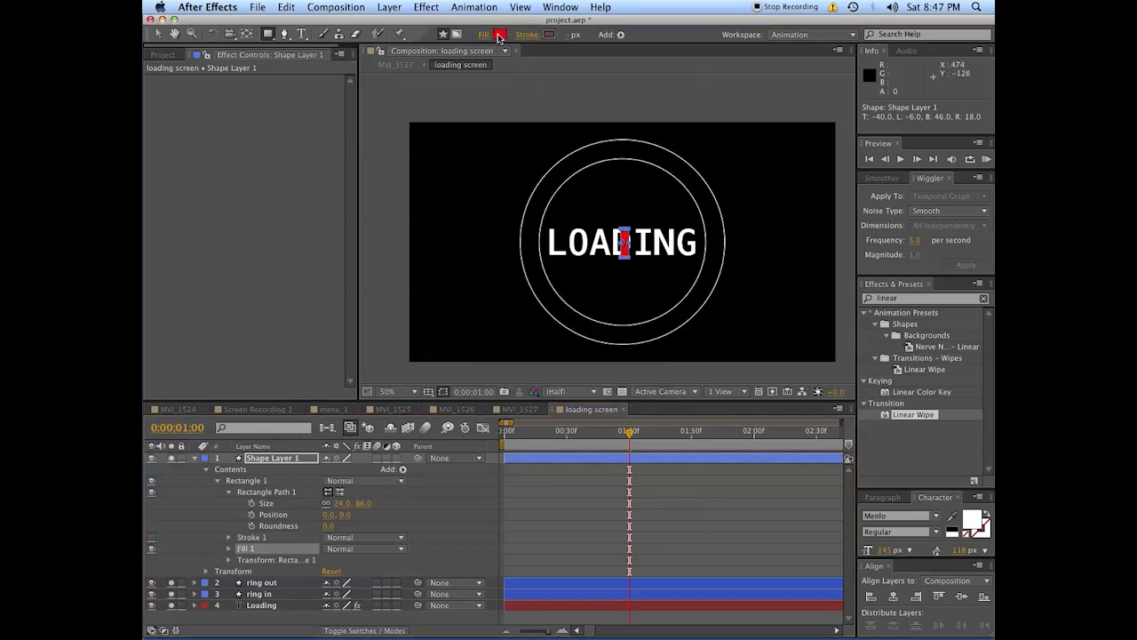
pyautogui.click(500, 36)
pyautogui.click(320, 412)
pyautogui.press('Return')
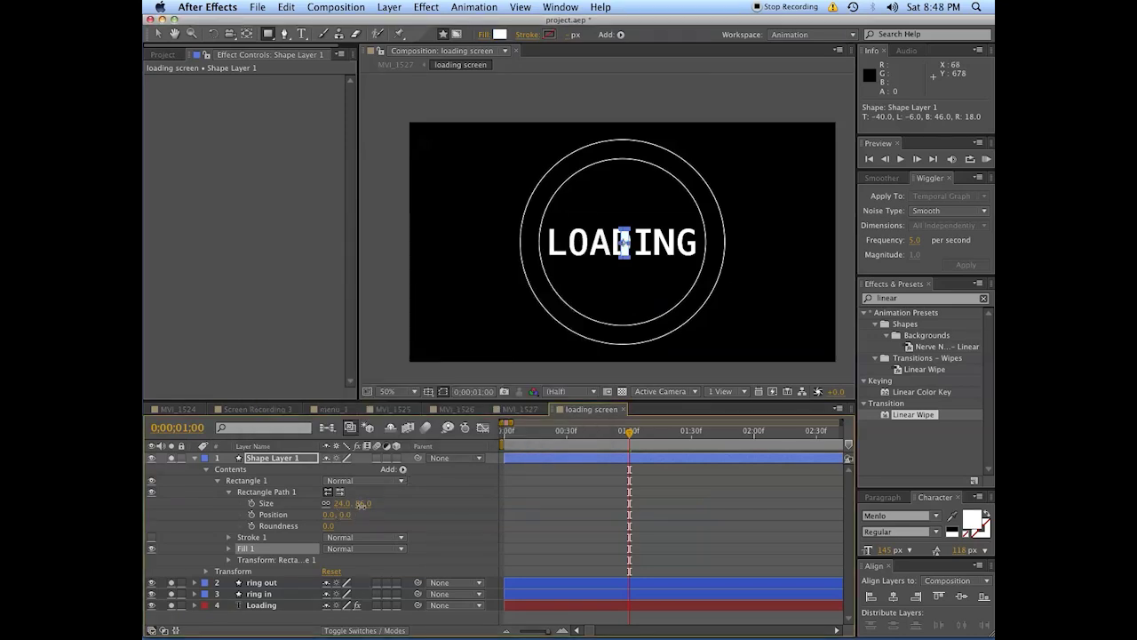
# Unlink the rectangle path's size proportions and set its size to 5 by 53
pyautogui.moveTo(362, 505)
pyautogui.mouseDown()
pyautogui.moveTo(346, 505)
pyautogui.moveTo(378, 507)
pyautogui.mouseUp()
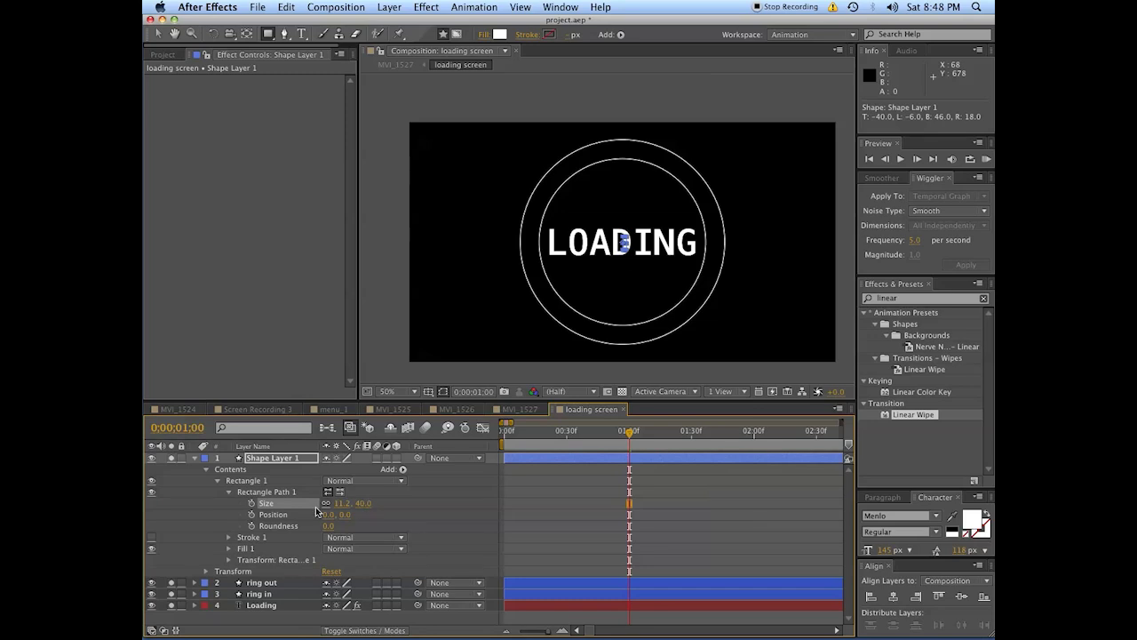
pyautogui.click(341, 503)
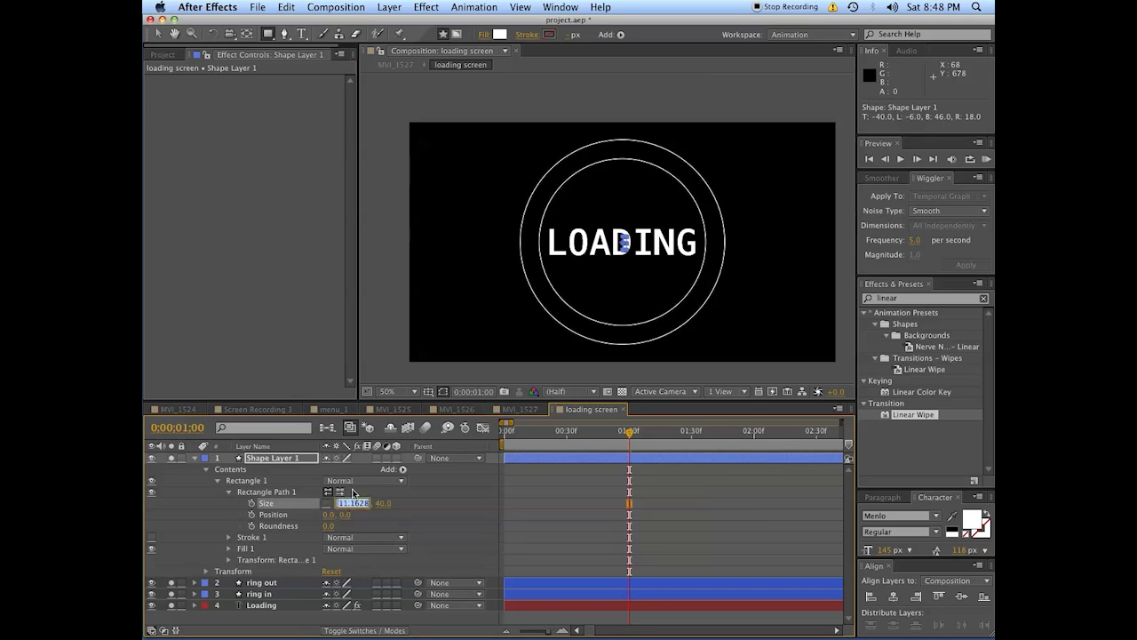
pyautogui.write('5')
pyautogui.press('Return')
pyautogui.click(404, 512)
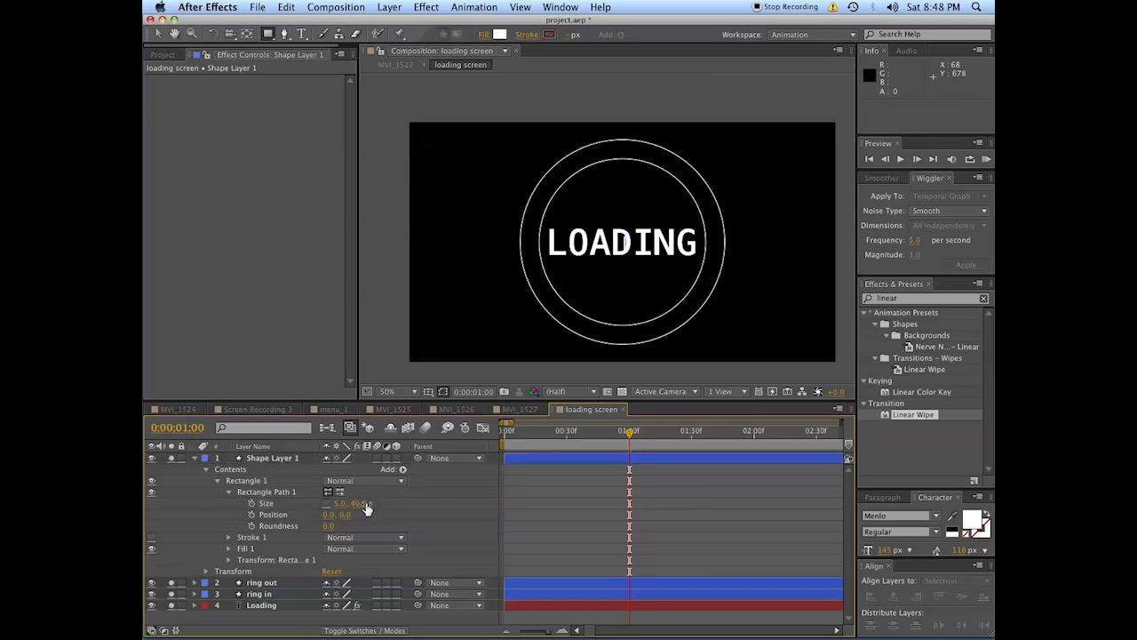
pyautogui.click(321, 560)
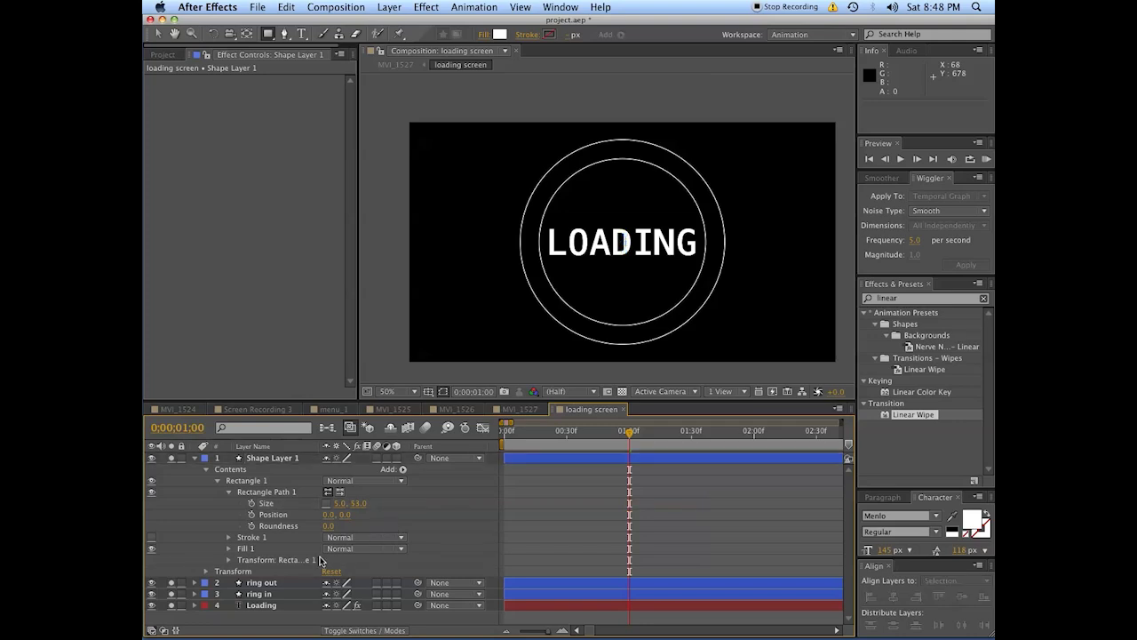
# Set the rectangle's transform position to 0, 0 so it sits at the exact centre
pyautogui.click(229, 561)
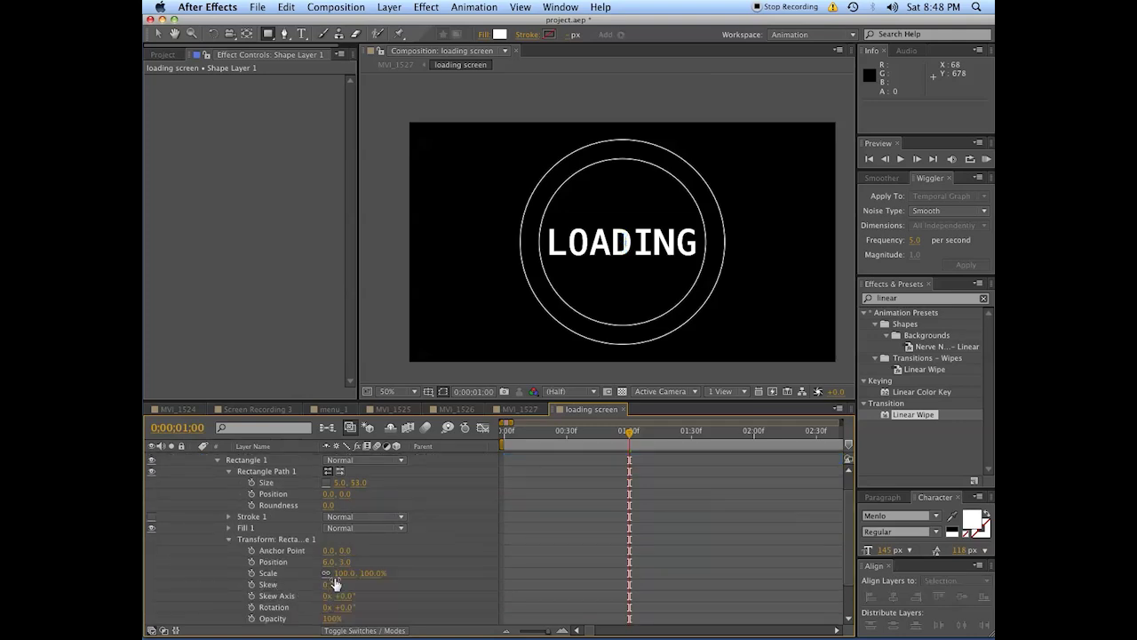
pyautogui.click(334, 562)
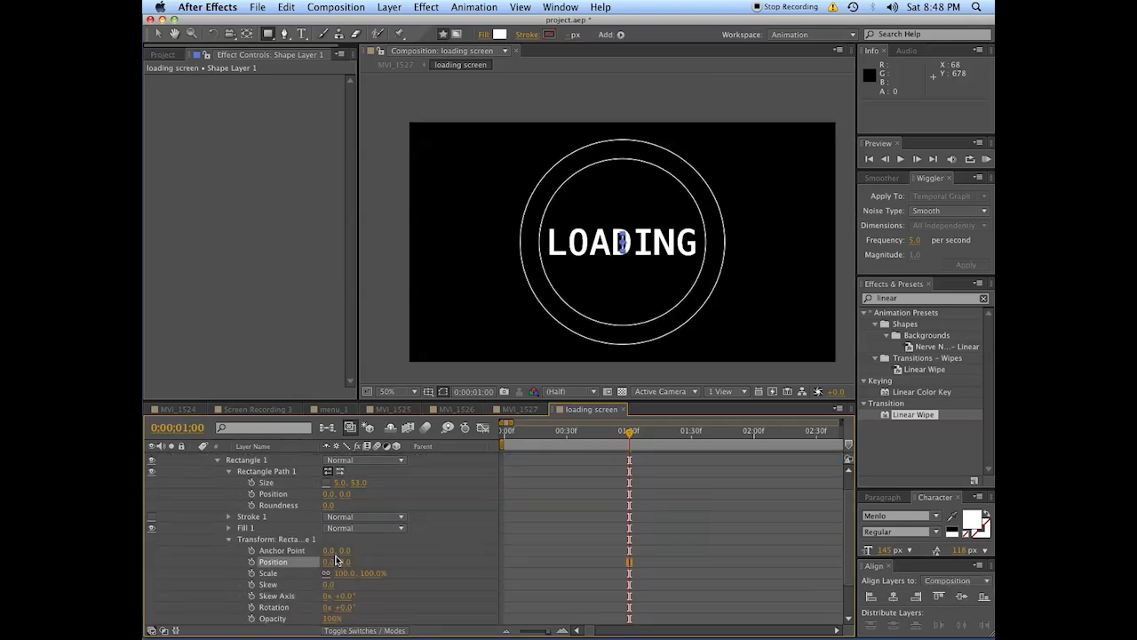
pyautogui.click(364, 527)
pyautogui.click(437, 509)
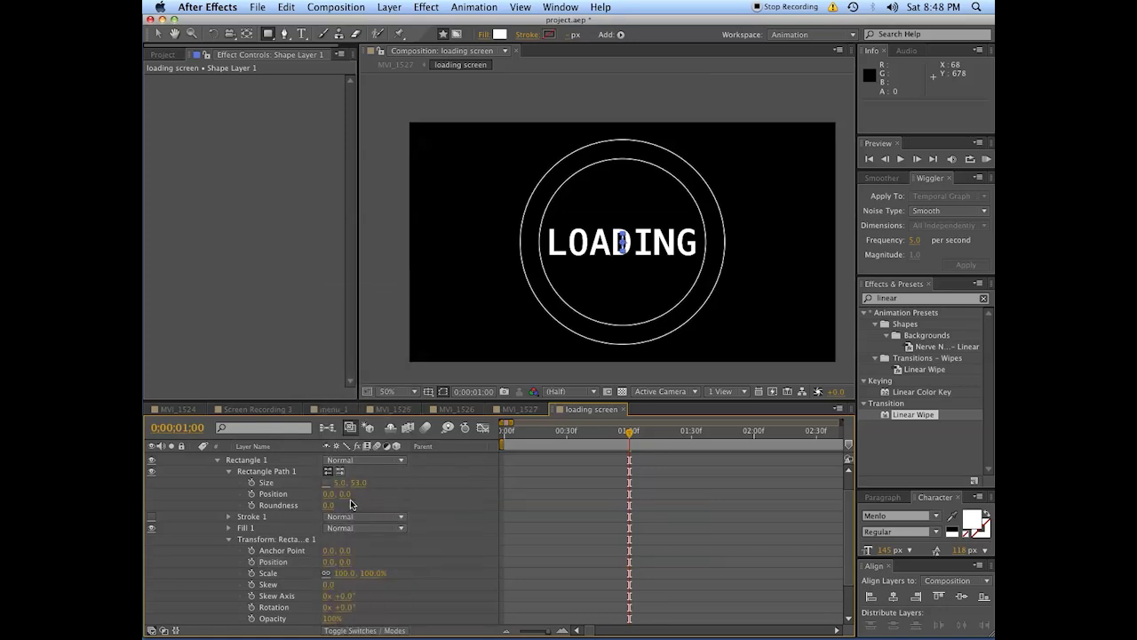
# Move the rectangle path vertically into the gap between the two rings at the top of the circle
pyautogui.moveTo(342, 500); pyautogui.dragTo(322, 493)
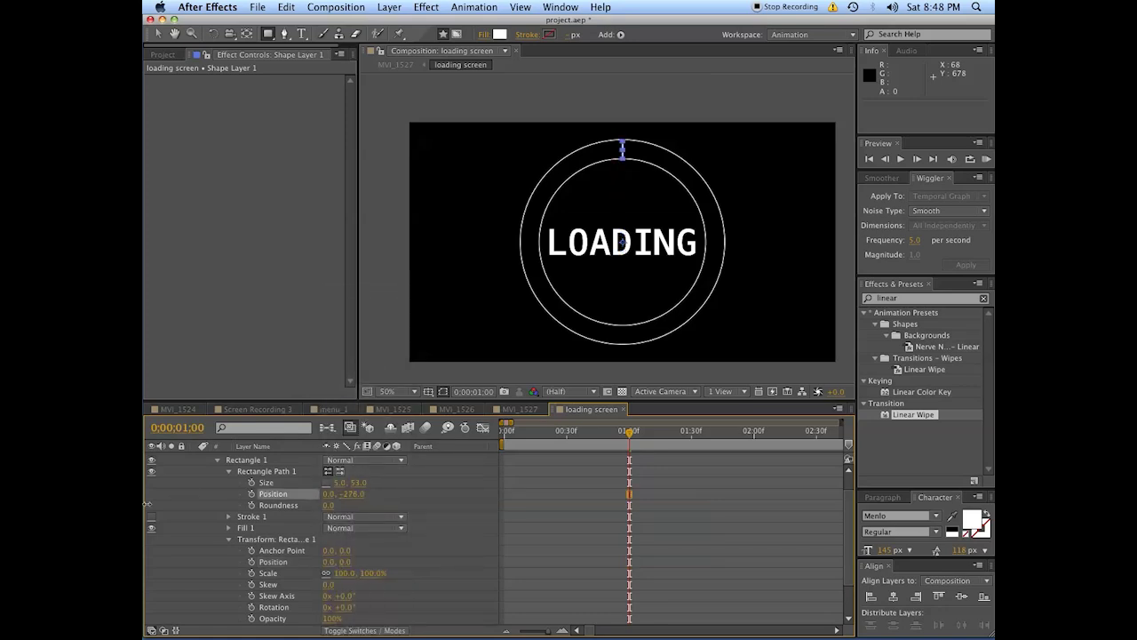
pyautogui.scroll(6, 671, 218)
pyautogui.moveTo(637, 304); pyautogui.dragTo(650, 353)
pyautogui.press('q')
pyautogui.moveTo(355, 503); pyautogui.dragTo(354, 494)
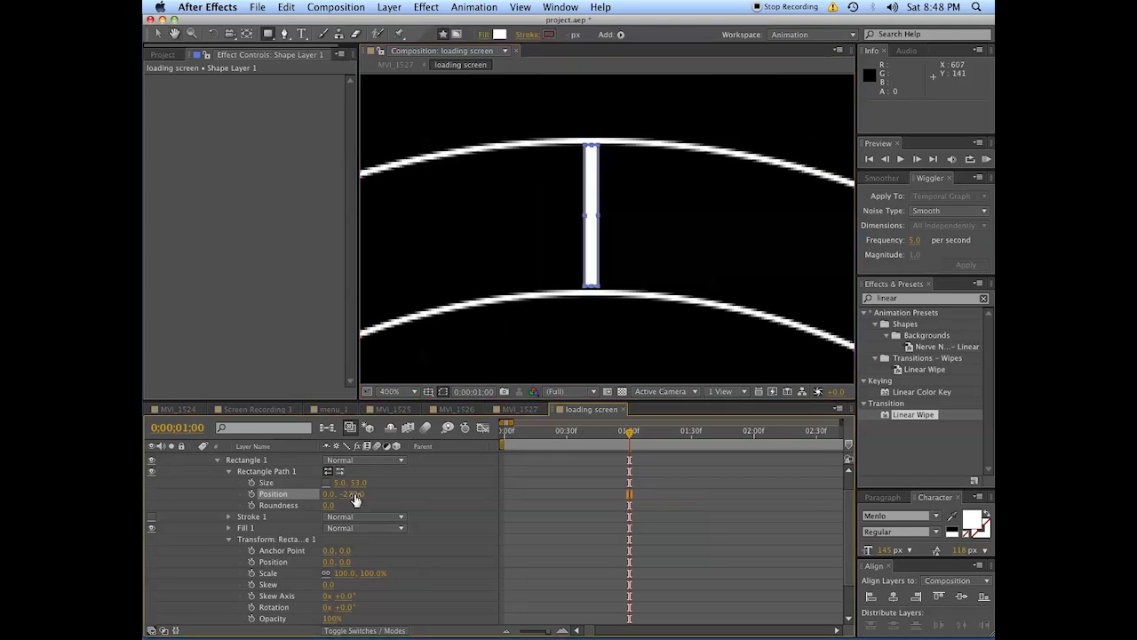
# Set the rectangle path's height to 50 and its vertical position to -278 to centre it between the rings
pyautogui.click(354, 482)
pyautogui.write('50')
pyautogui.press('Return')
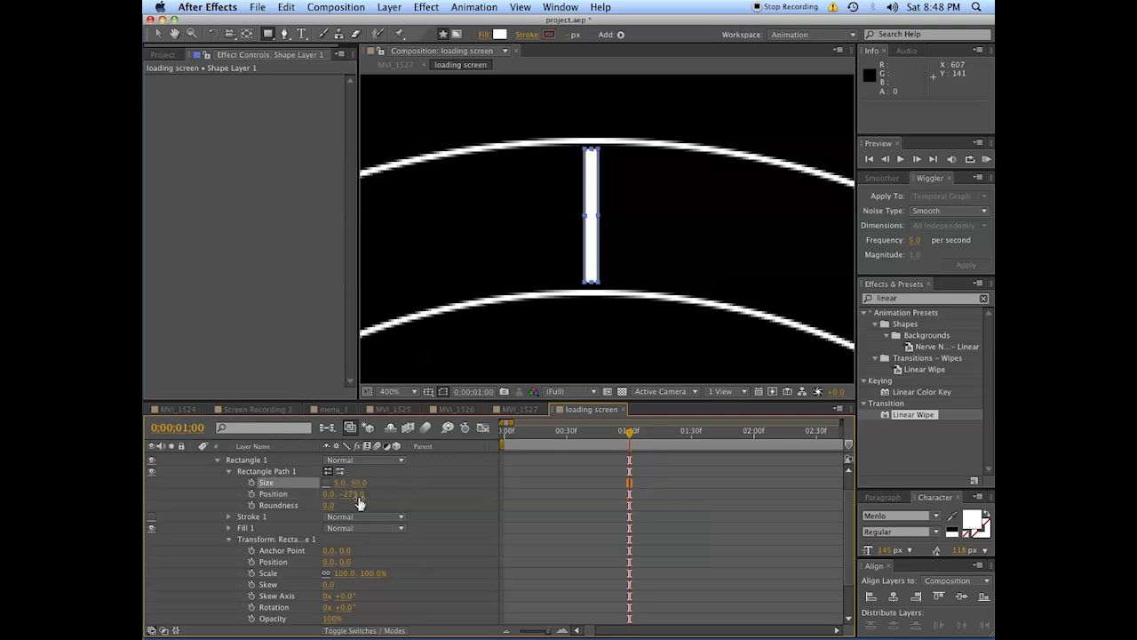
pyautogui.moveTo(357, 494); pyautogui.dragTo(358, 495)
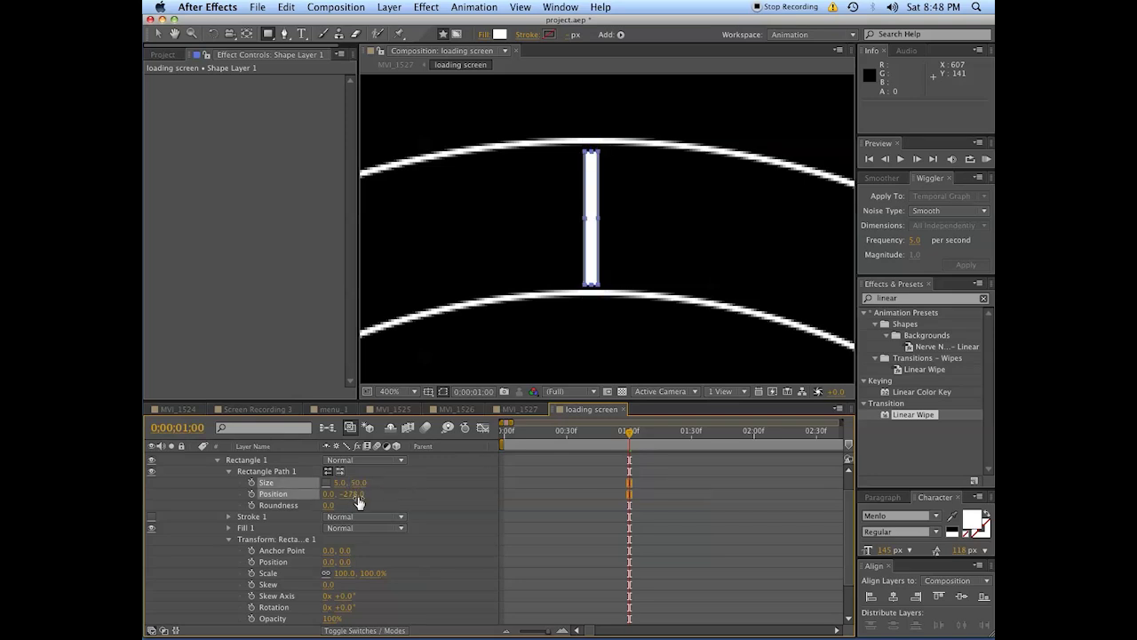
pyautogui.click(432, 545)
# Add a Repeater to the rectangle's shape layer
pyautogui.scroll(-4, 645, 237)
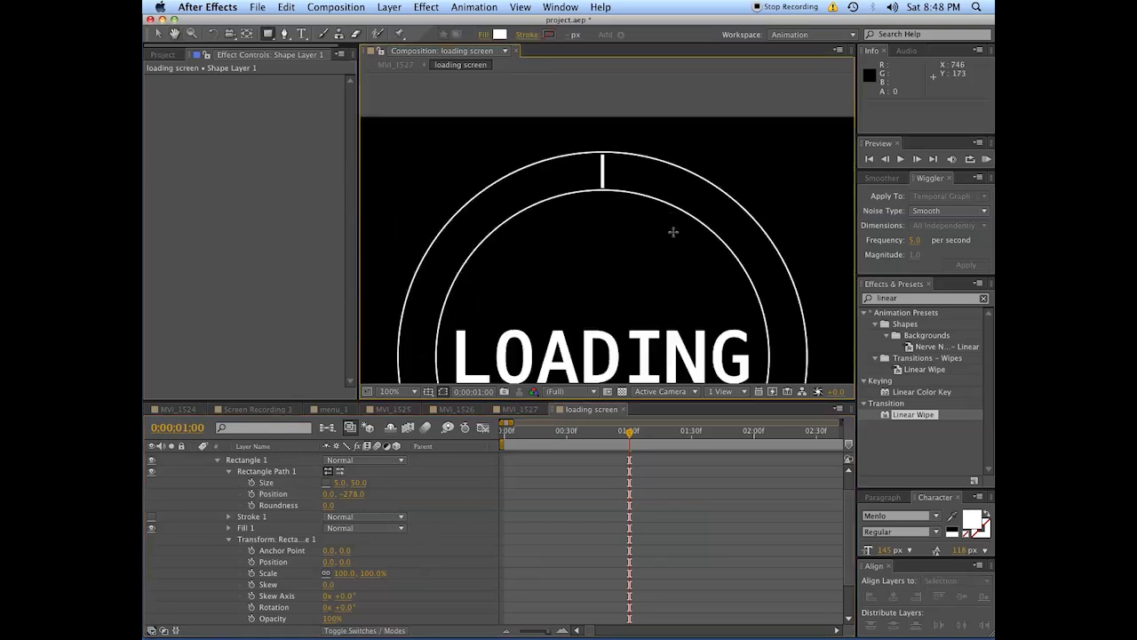
pyautogui.scroll(-3, 682, 348)
pyautogui.scroll(1, 417, 473)
pyautogui.click(389, 468)
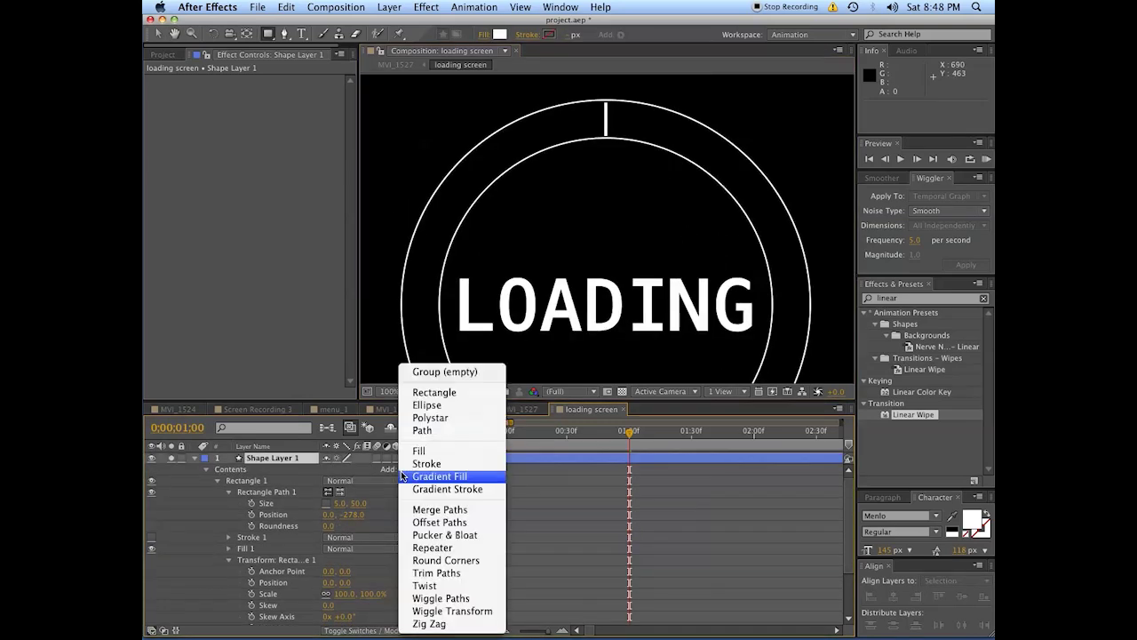
pyautogui.click(433, 547)
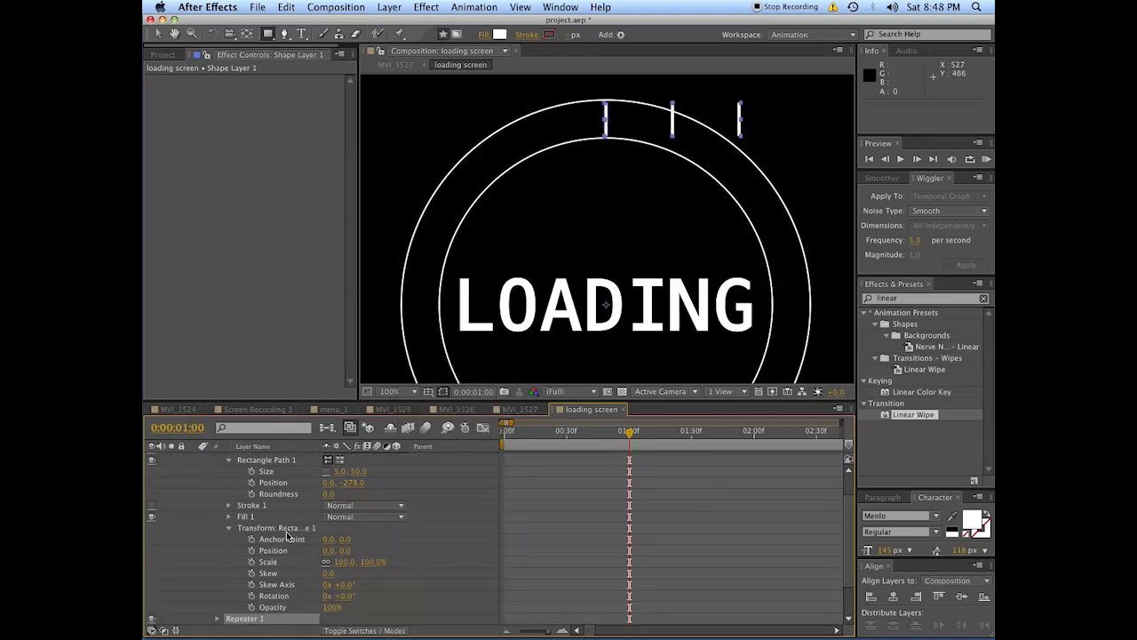
# Set the Repeater's number of copies to 180
pyautogui.scroll(-2, 330, 588)
pyautogui.scroll(1, 330, 588)
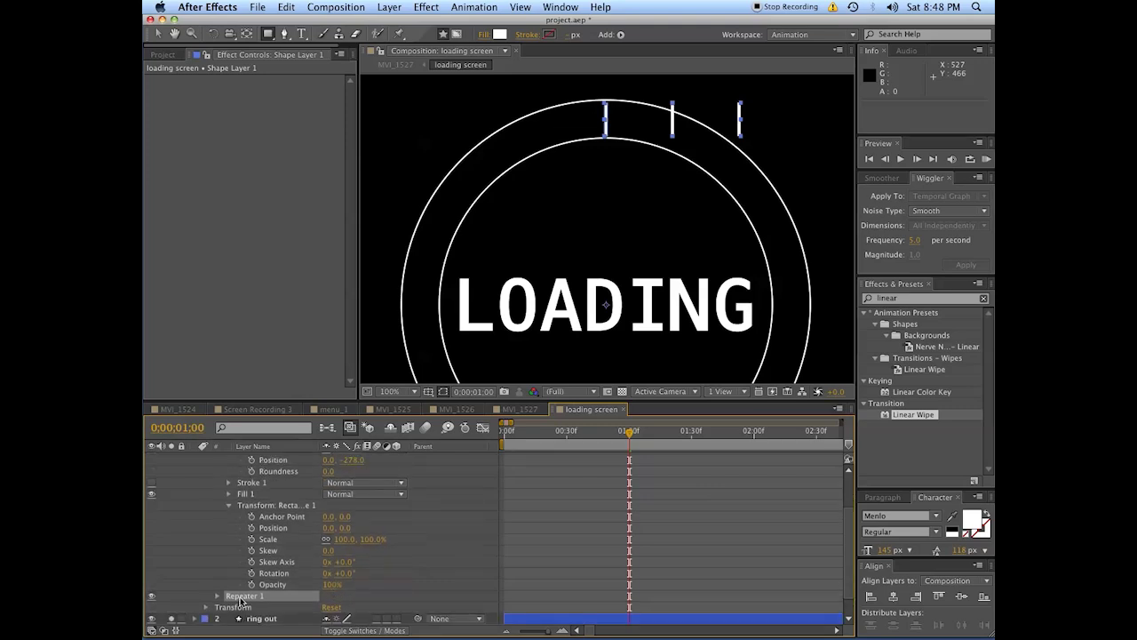
pyautogui.click(218, 596)
pyautogui.scroll(-2, 331, 587)
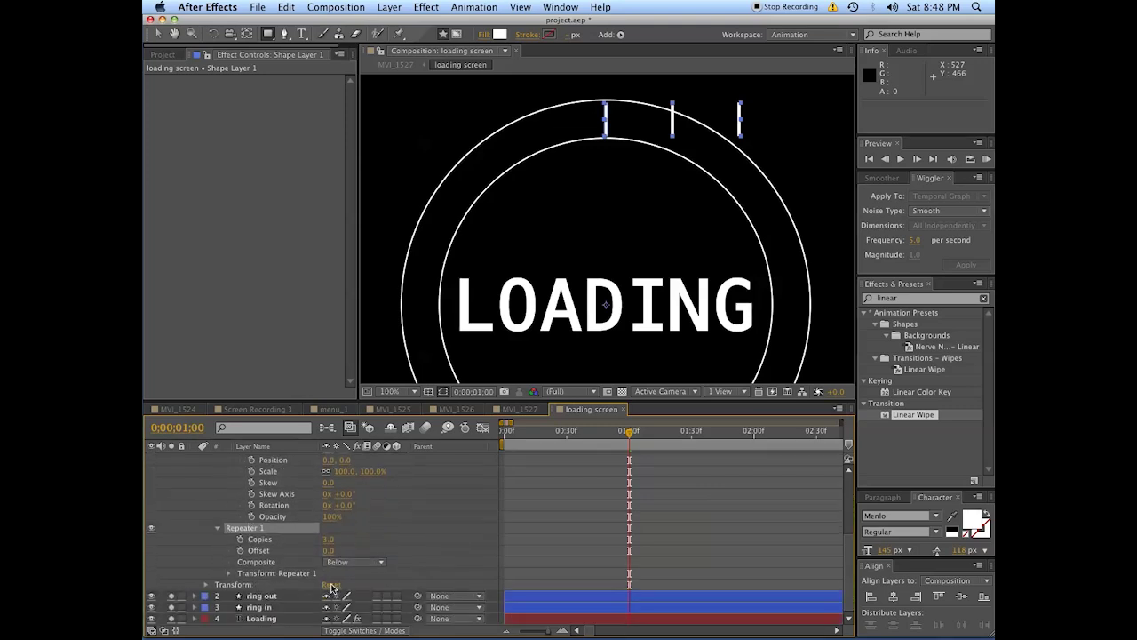
pyautogui.click(330, 537)
pyautogui.write('180')
pyautogui.press('Return')
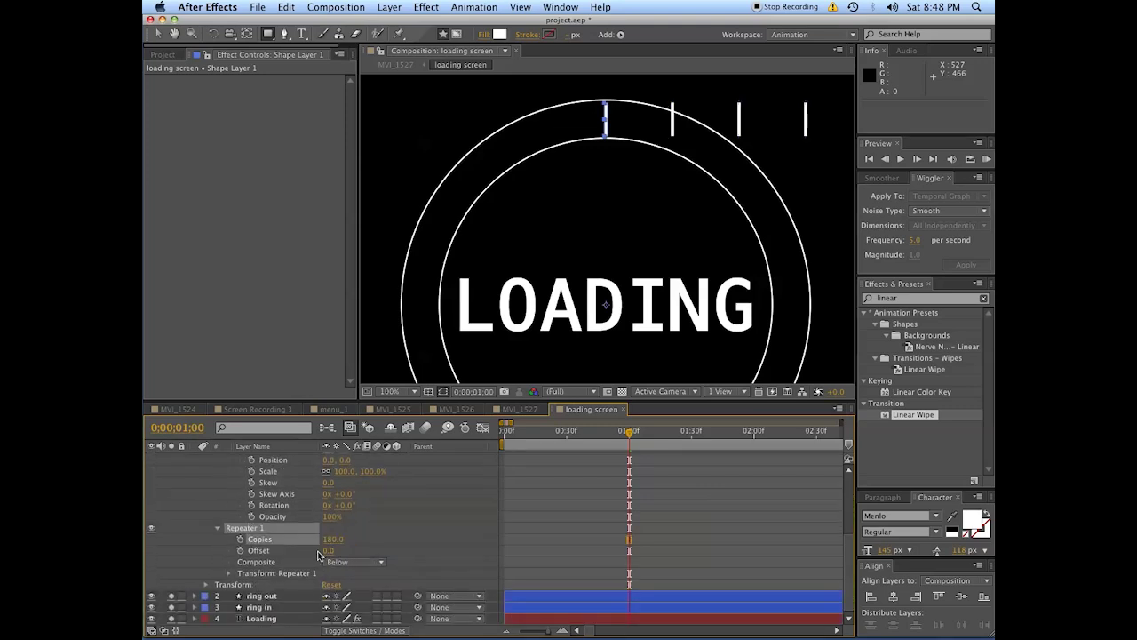
# Set the Repeater transform's horizontal position to 0 and its rotation to 2° to spread the bars around the ring
pyautogui.click(230, 573)
pyautogui.scroll(-1, 237, 574)
pyautogui.click(334, 562)
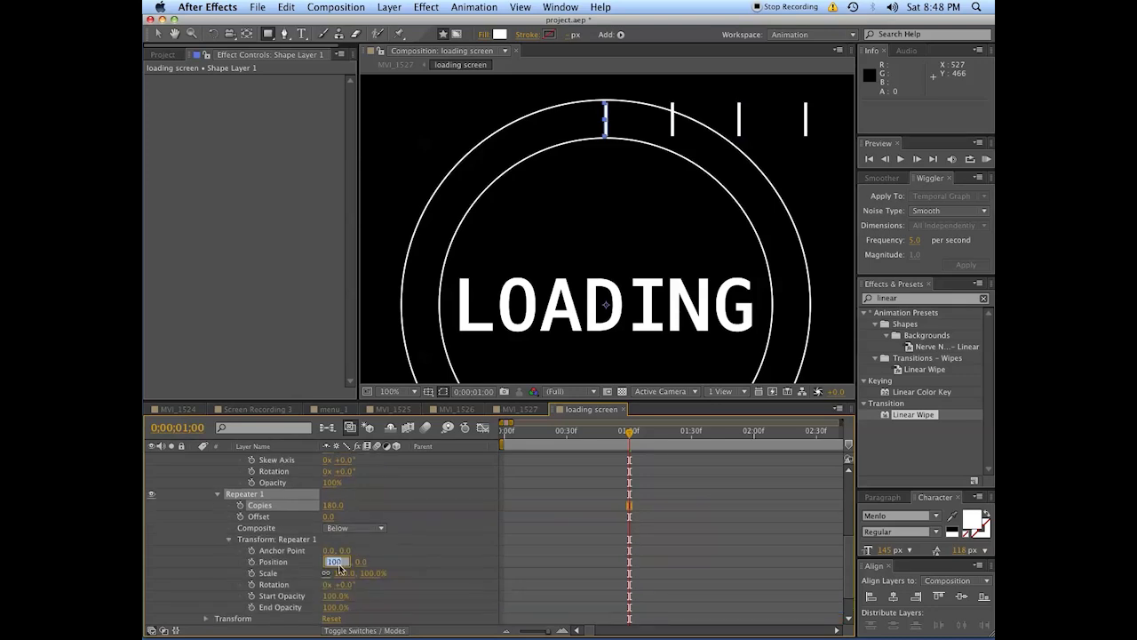
pyautogui.write('0')
pyautogui.press('Return')
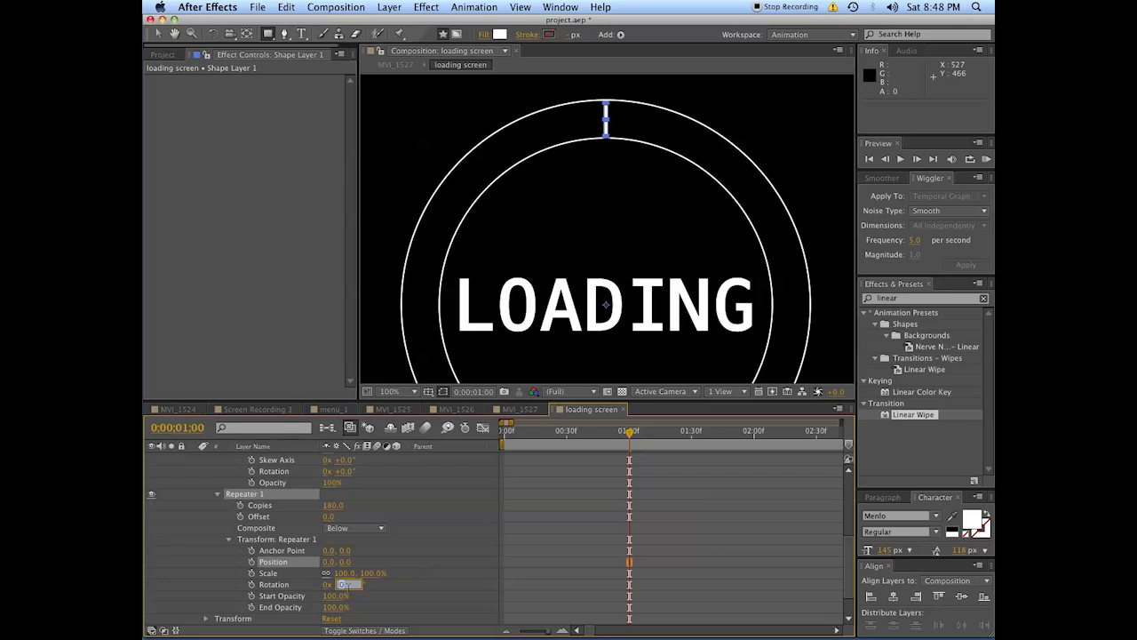
pyautogui.write('2')
pyautogui.press('Return')
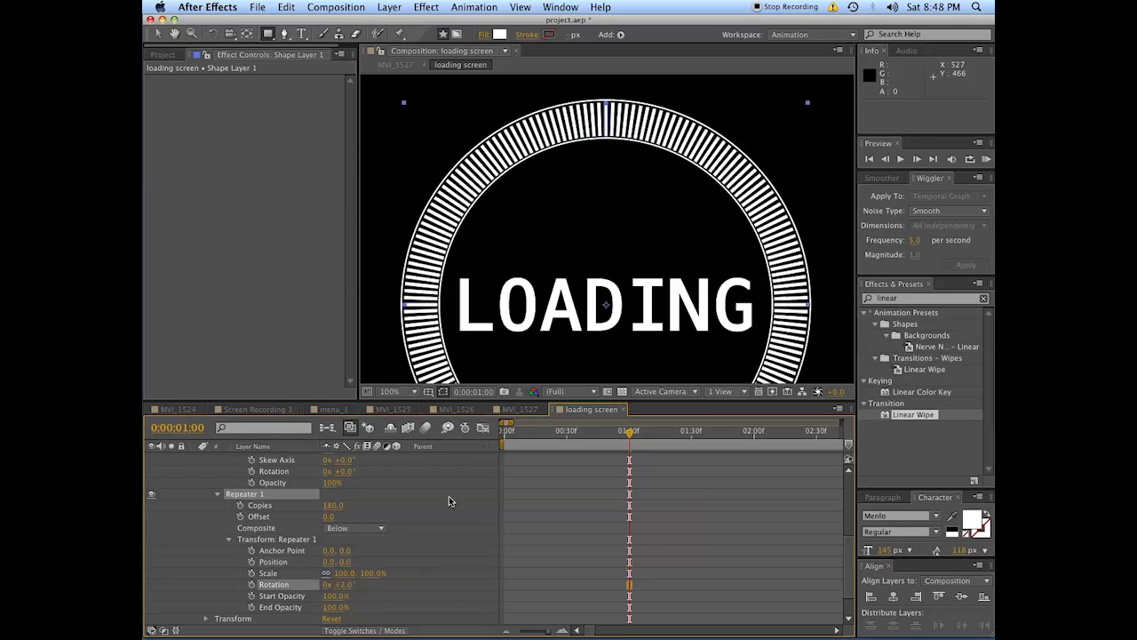
# Scrub from the beginning to 0;00;00;59 and trim the bar shape layer's start to that time
pyautogui.scroll(-3, 350, 537)
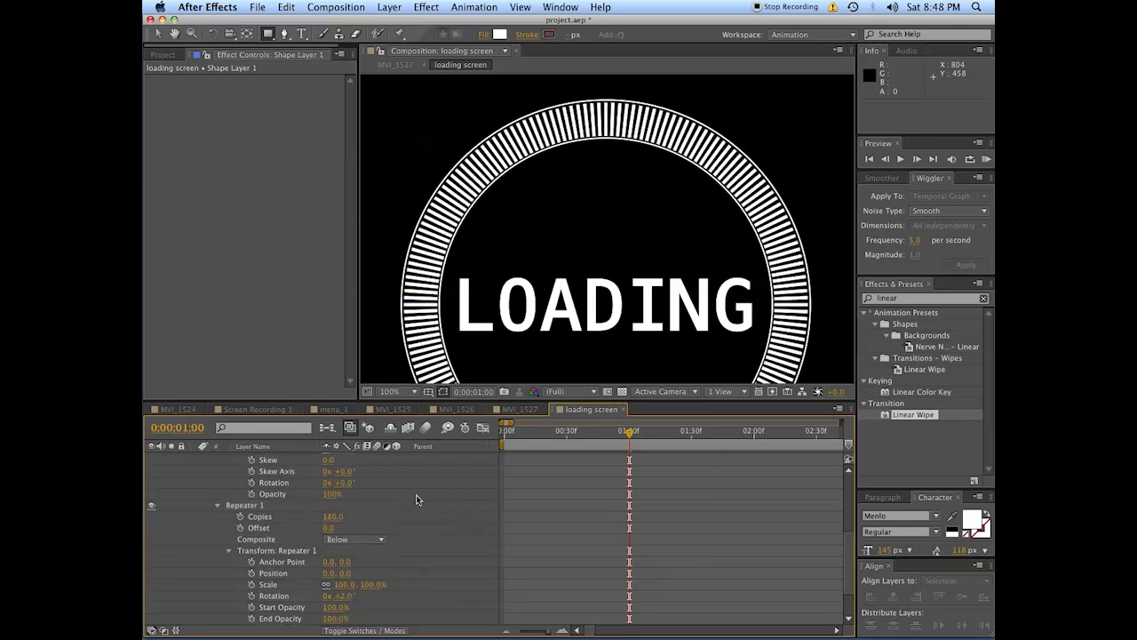
pyautogui.moveTo(507, 432); pyautogui.dragTo(625, 418)
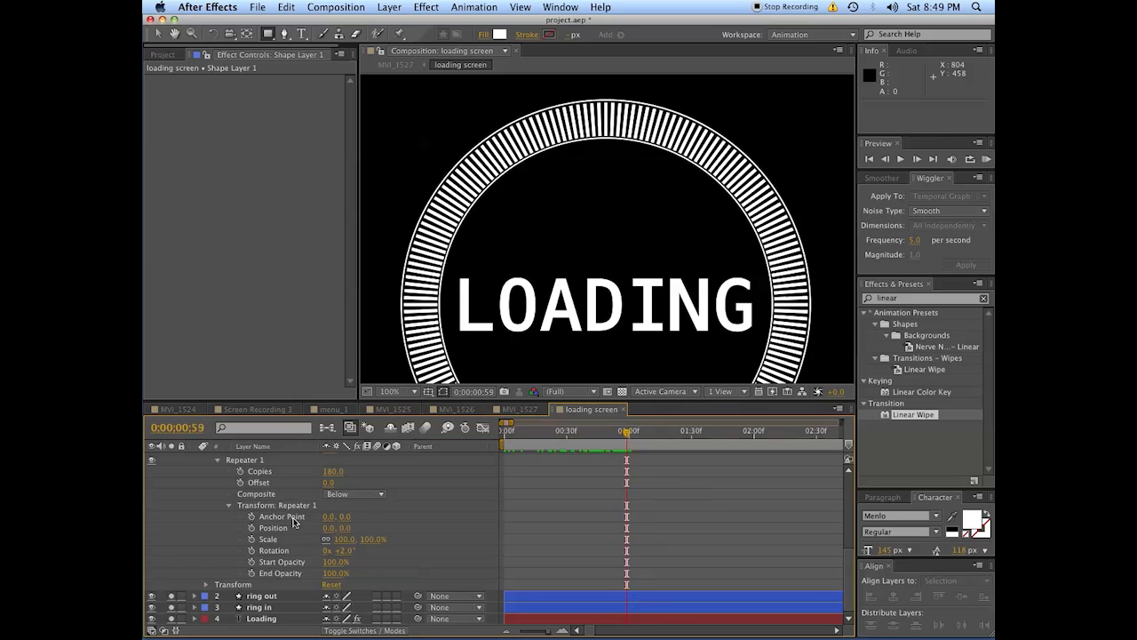
pyautogui.scroll(5, 475, 467)
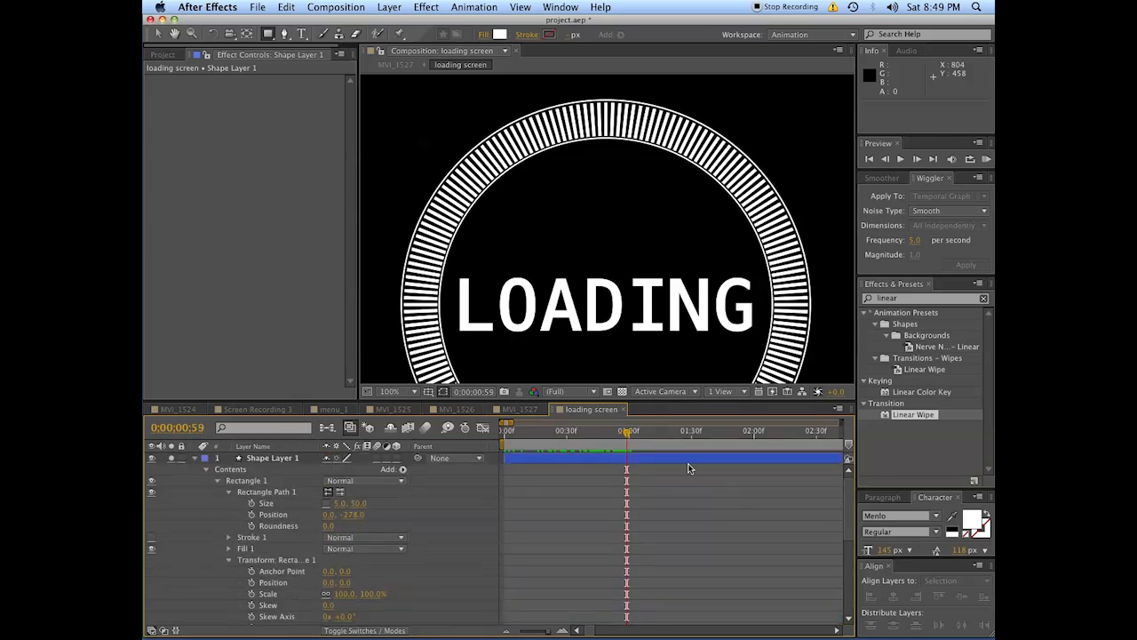
pyautogui.click(649, 459)
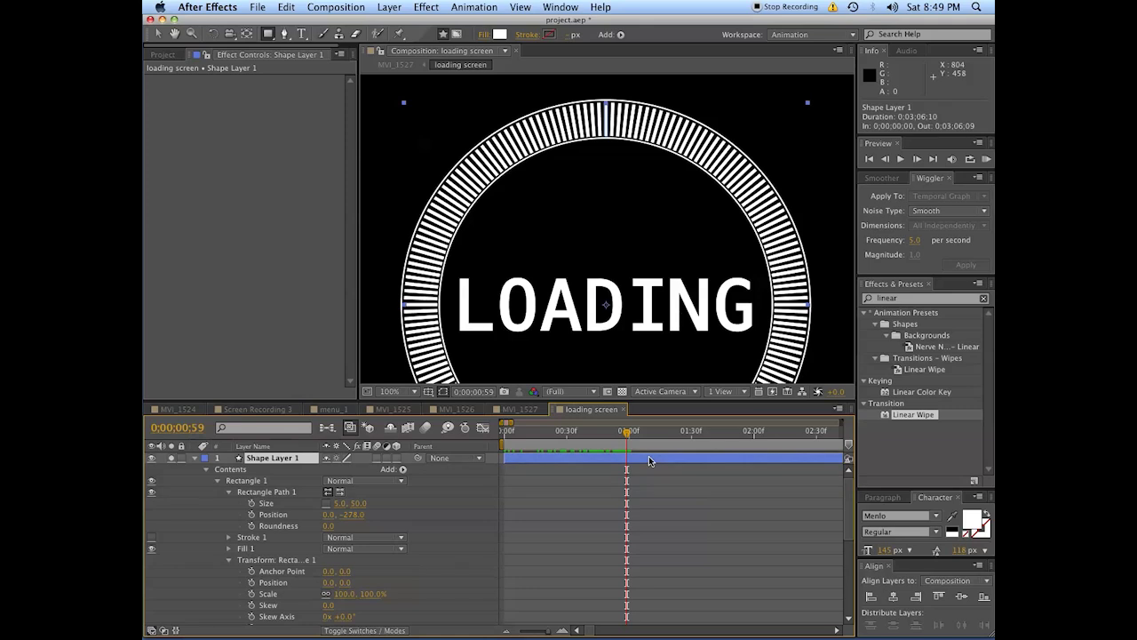
pyautogui.hotkey('alt', '[')
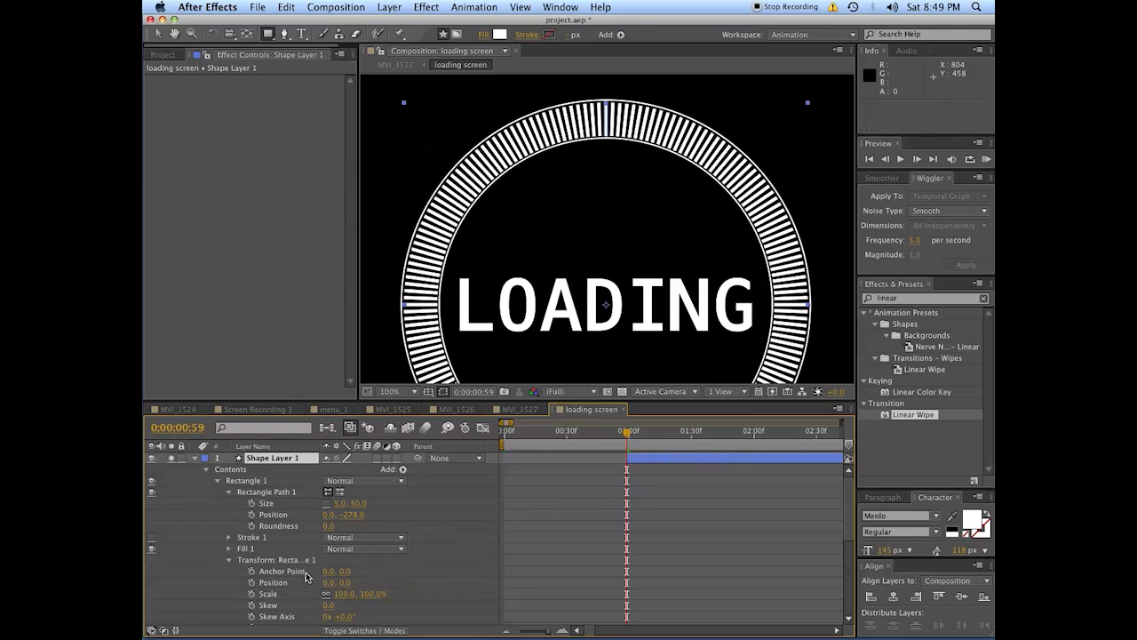
# Set the Repeater's copies to 0 at 0;00;00;59 and start keyframing that property
pyautogui.scroll(-5, 285, 588)
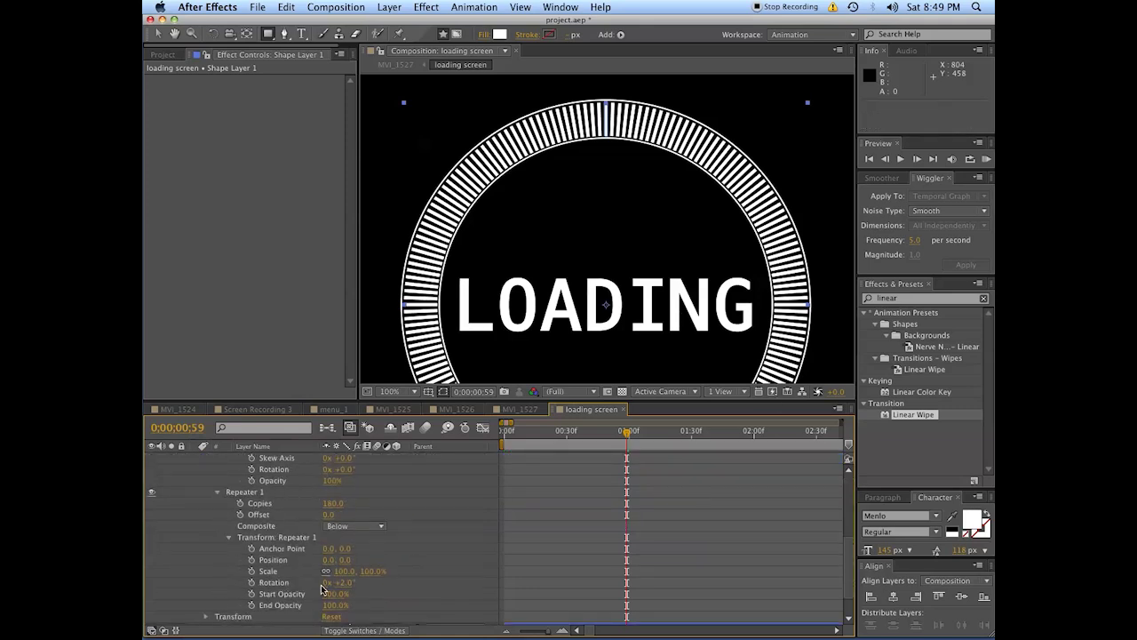
pyautogui.scroll(-2, 343, 587)
pyautogui.scroll(2, 335, 564)
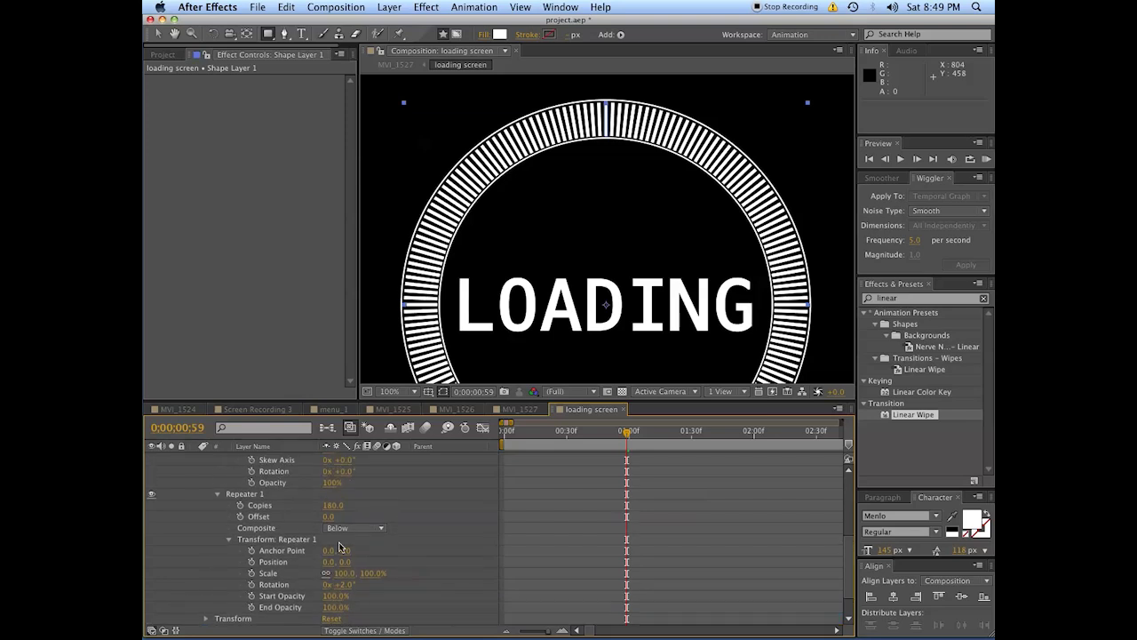
pyautogui.write('0')
pyautogui.press('Return')
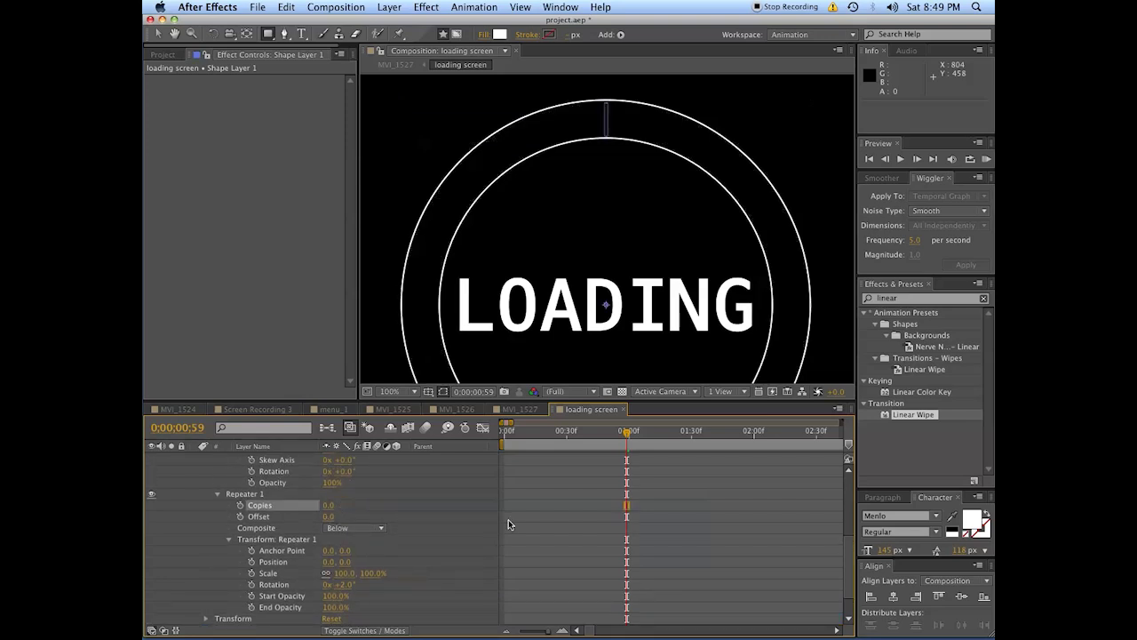
pyautogui.click(240, 505)
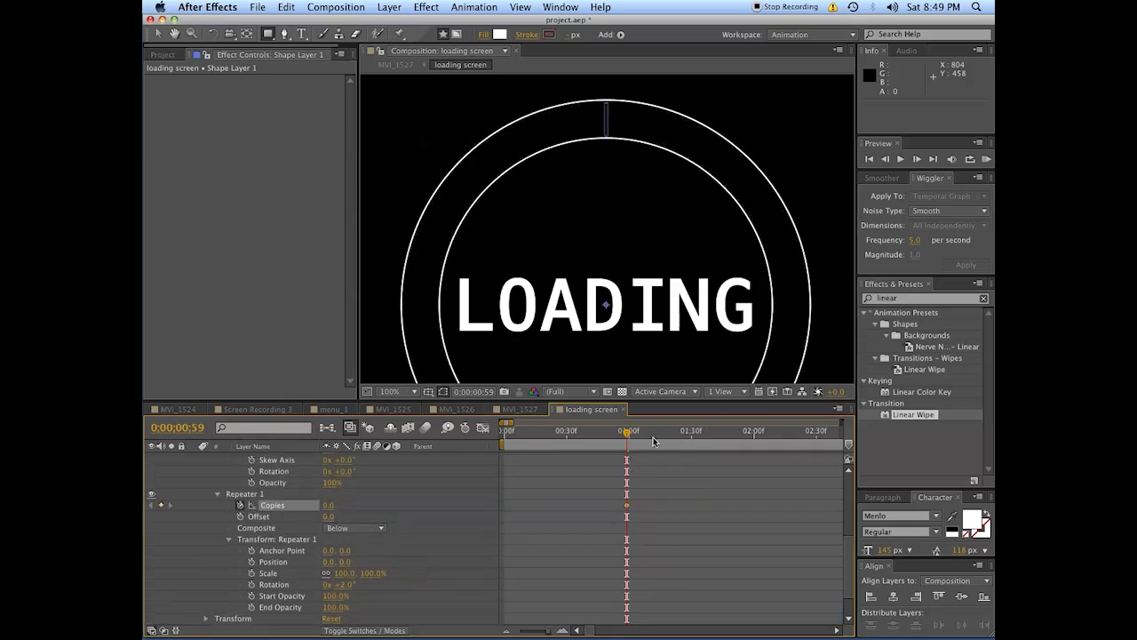
# Add a Copies keyframe of 180 for the Repeater at 0;00;06;42
pyautogui.moveTo(653, 441); pyautogui.dragTo(844, 441)
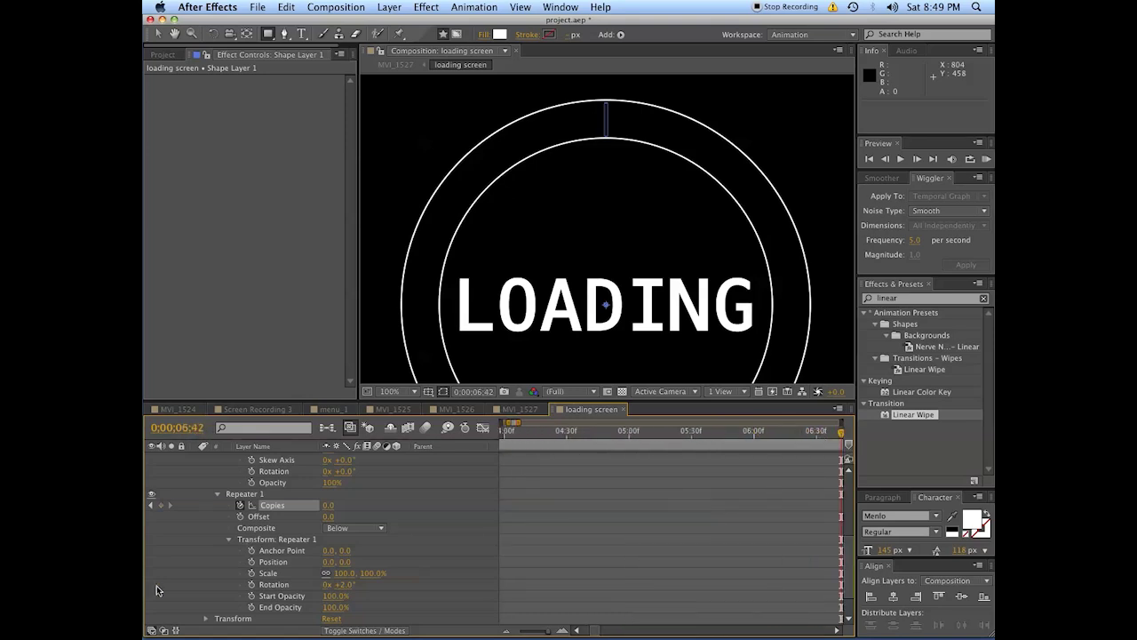
pyautogui.click(330, 506)
pyautogui.write('180')
pyautogui.press('Return')
pyautogui.click(622, 484)
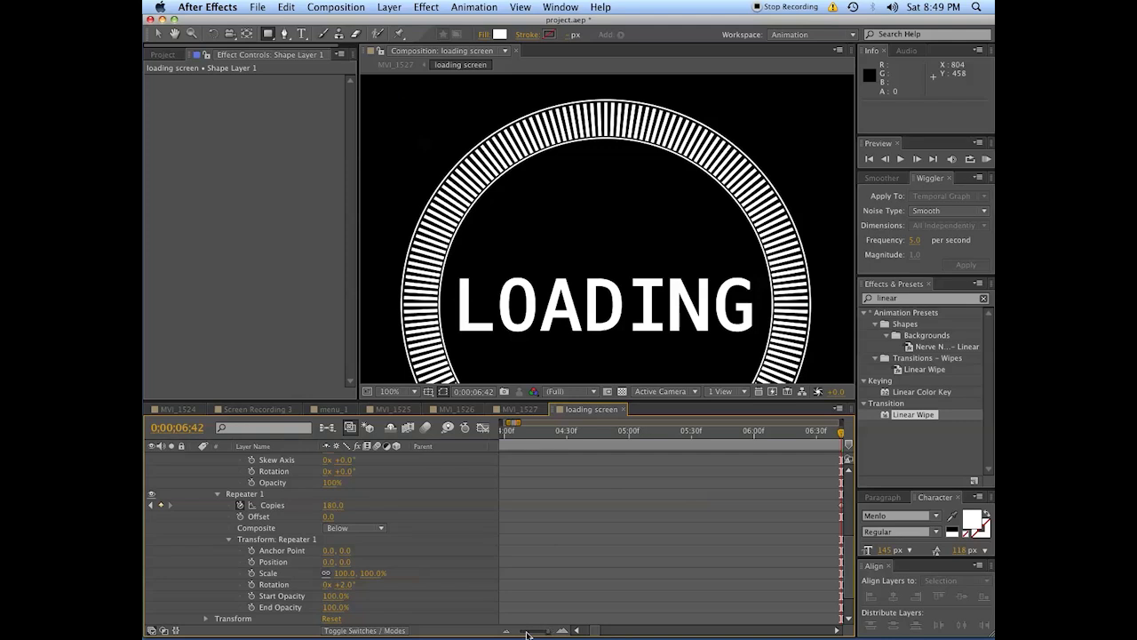
# Play the composition from the beginning to examine how the bars fill the ring
pyautogui.moveTo(516, 421); pyautogui.dragTo(595, 421)
pyautogui.click(524, 437)
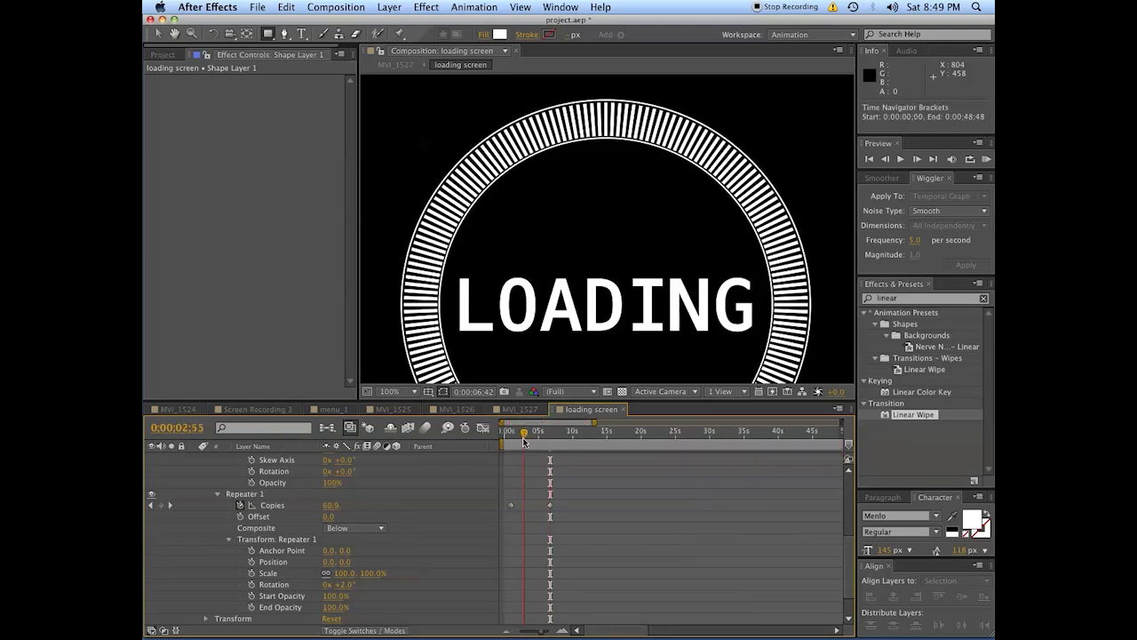
pyautogui.press('space')
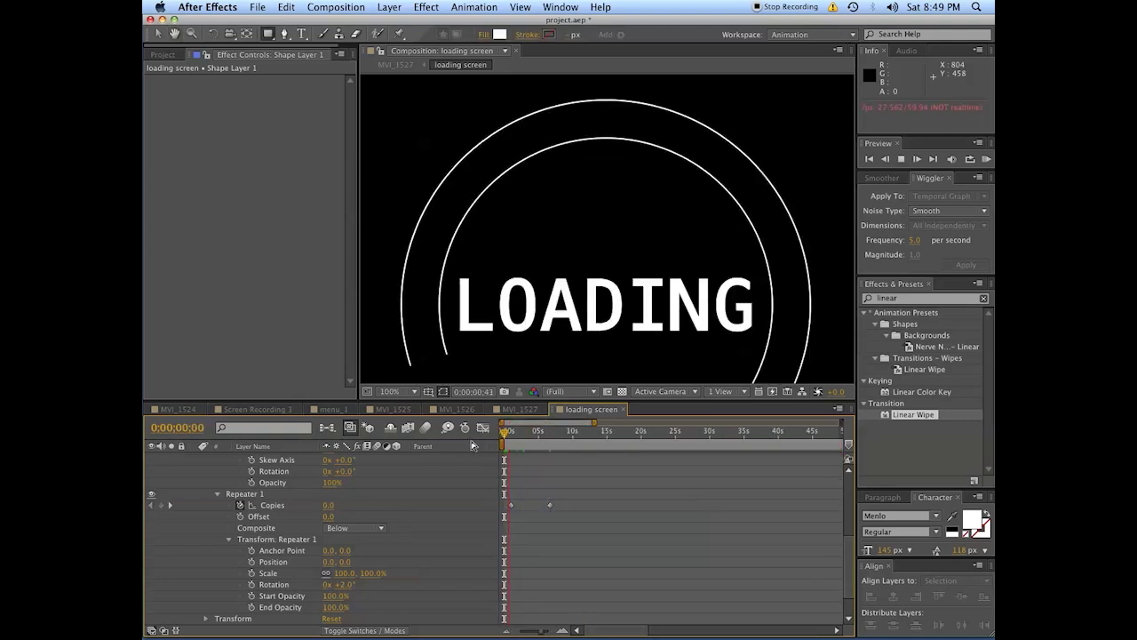
pyautogui.press('space')
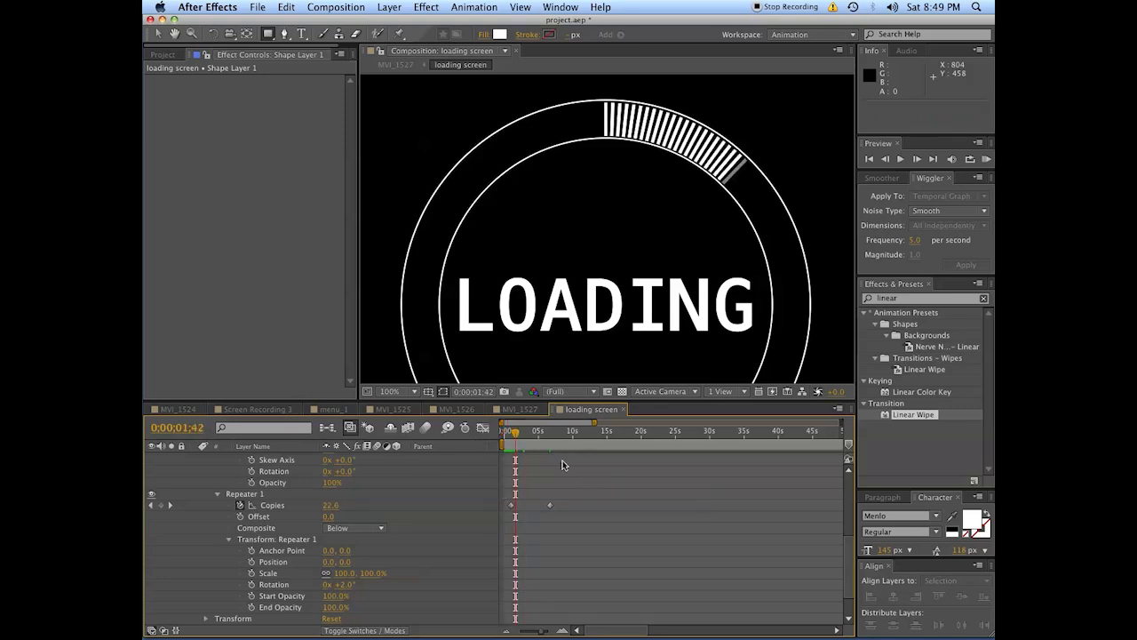
# Add Scale and Opacity keyframes to Shape Layer 1, ring out and ring in at 0;00;06;42
pyautogui.moveTo(511, 436); pyautogui.dragTo(550, 435)
pyautogui.scroll(5, 576, 511)
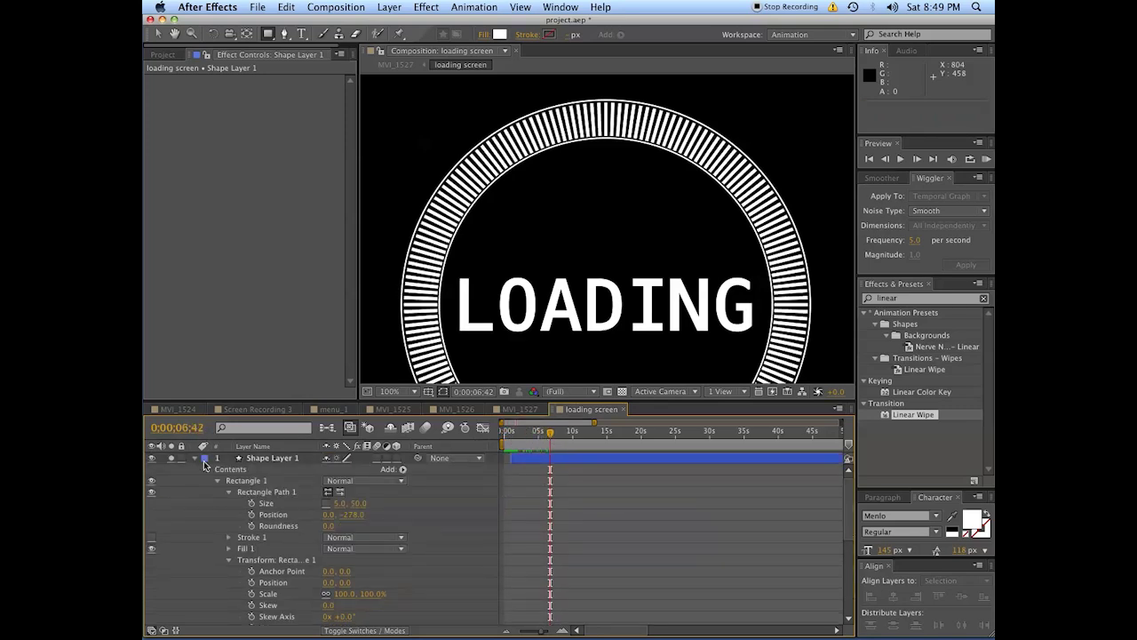
pyautogui.click(196, 458)
pyautogui.click(553, 456)
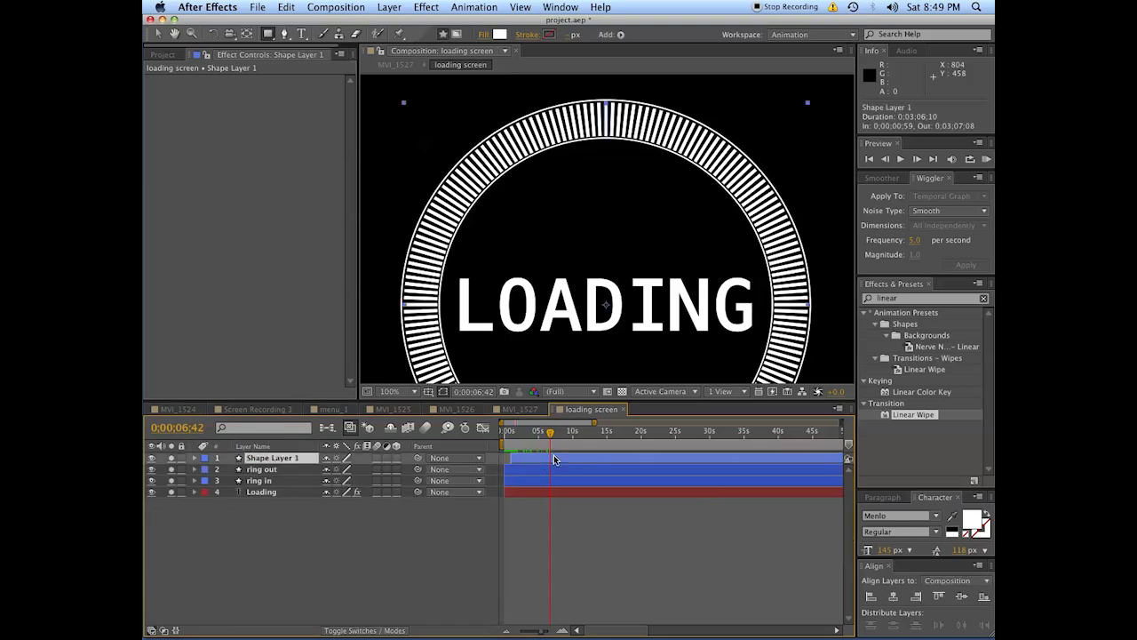
pyautogui.press('s')
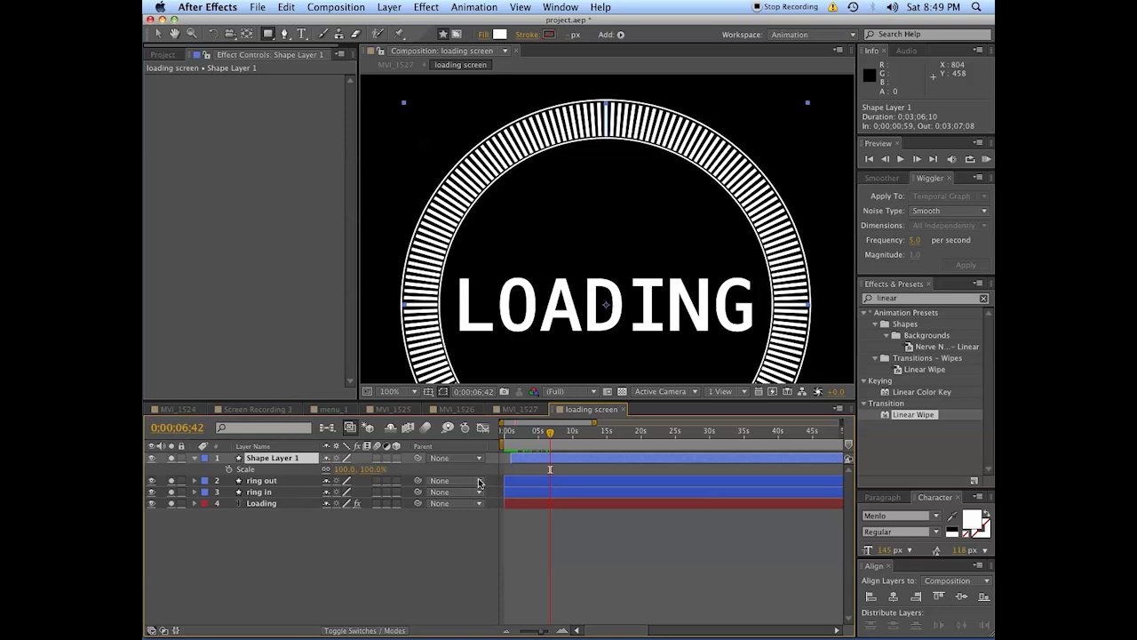
pyautogui.keyDown('shift'); pyautogui.click(535, 495); pyautogui.keyUp('shift')
pyautogui.press('s')
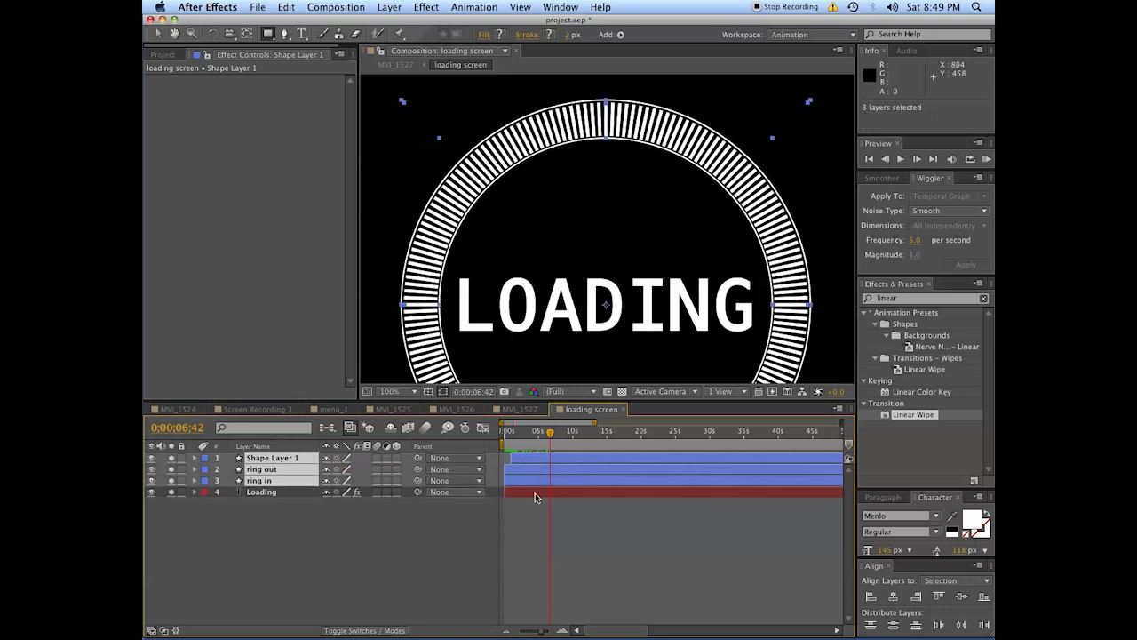
pyautogui.press('s')
pyautogui.hotkey('shift', 't')
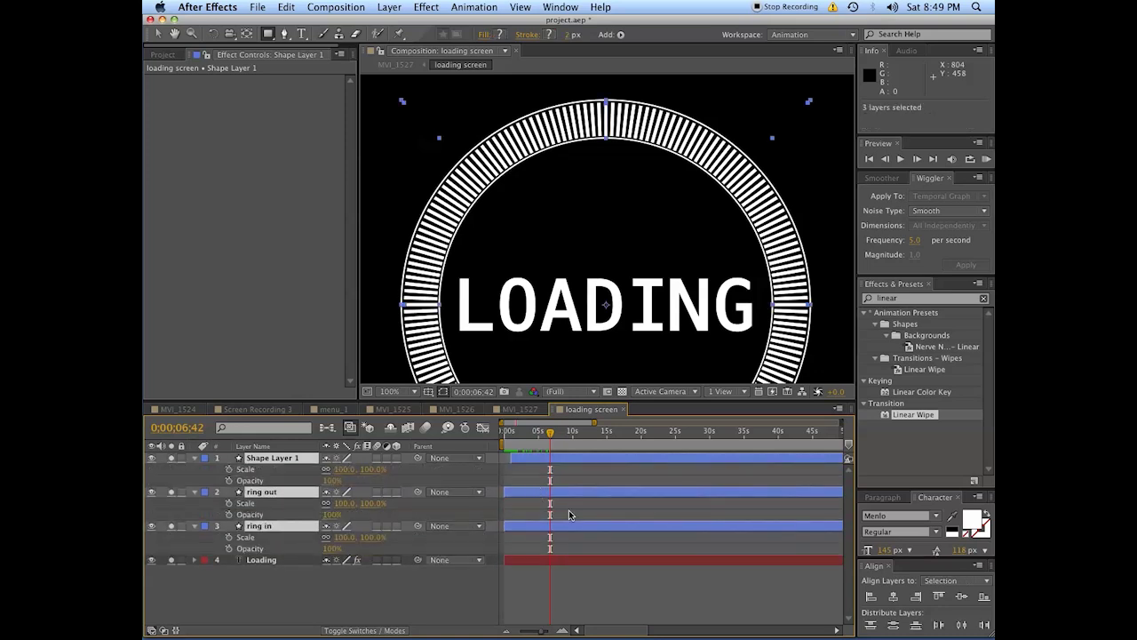
pyautogui.click(229, 481)
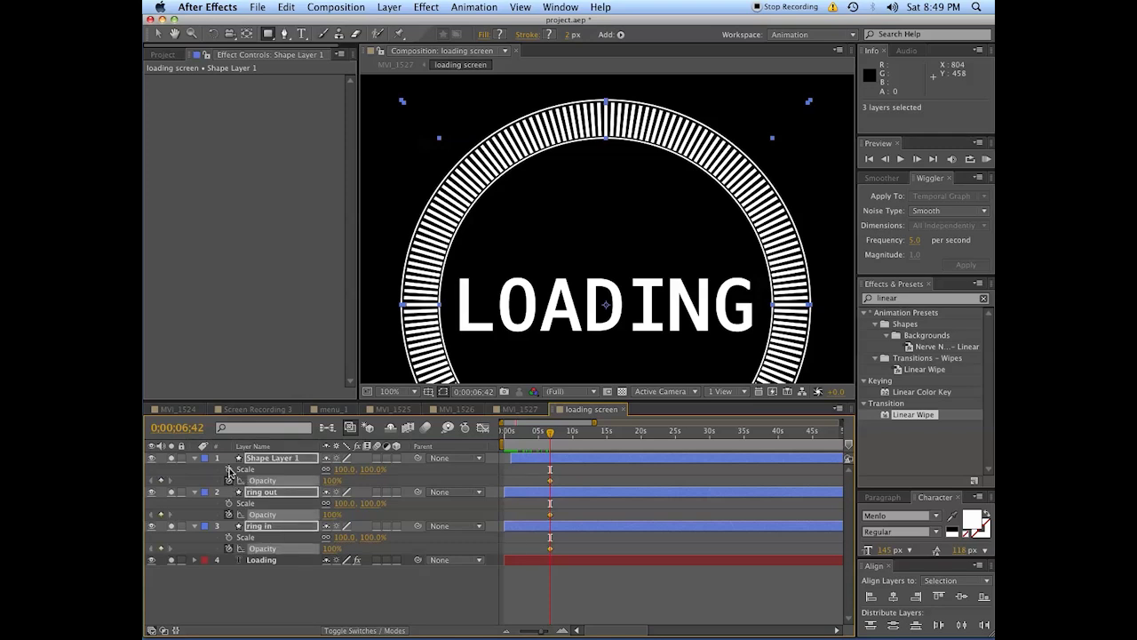
pyautogui.click(229, 469)
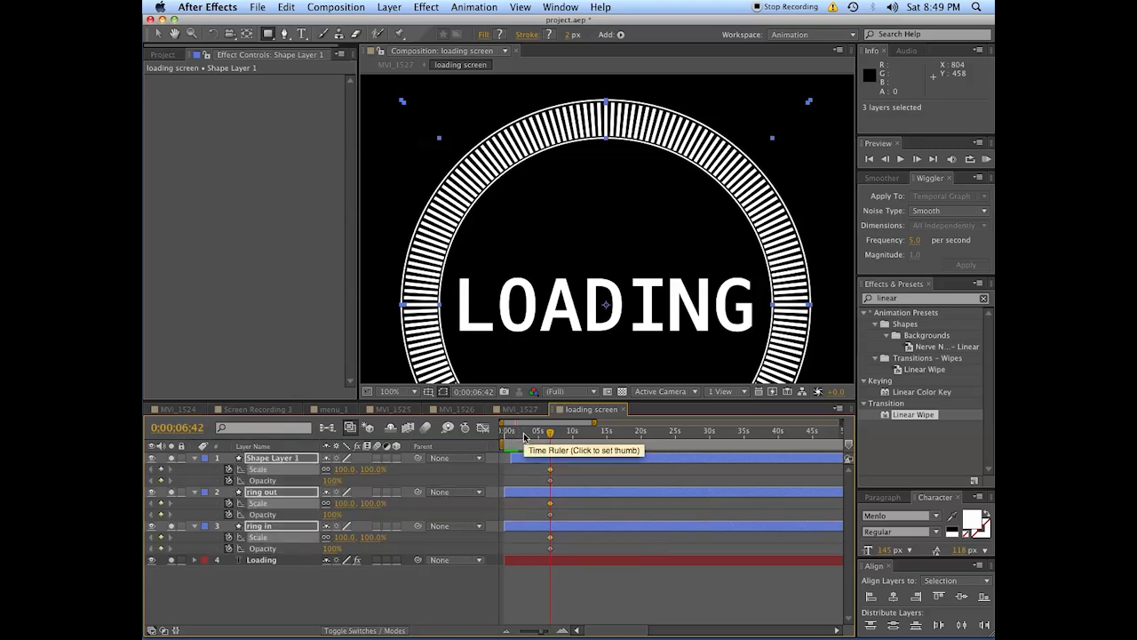
# At 0;00;07;32, set Shape Layer 1's scale to 43% and opacity to 0%, and ring out's opacity to 0%
pyautogui.hotkey('shift', 'pagedown')
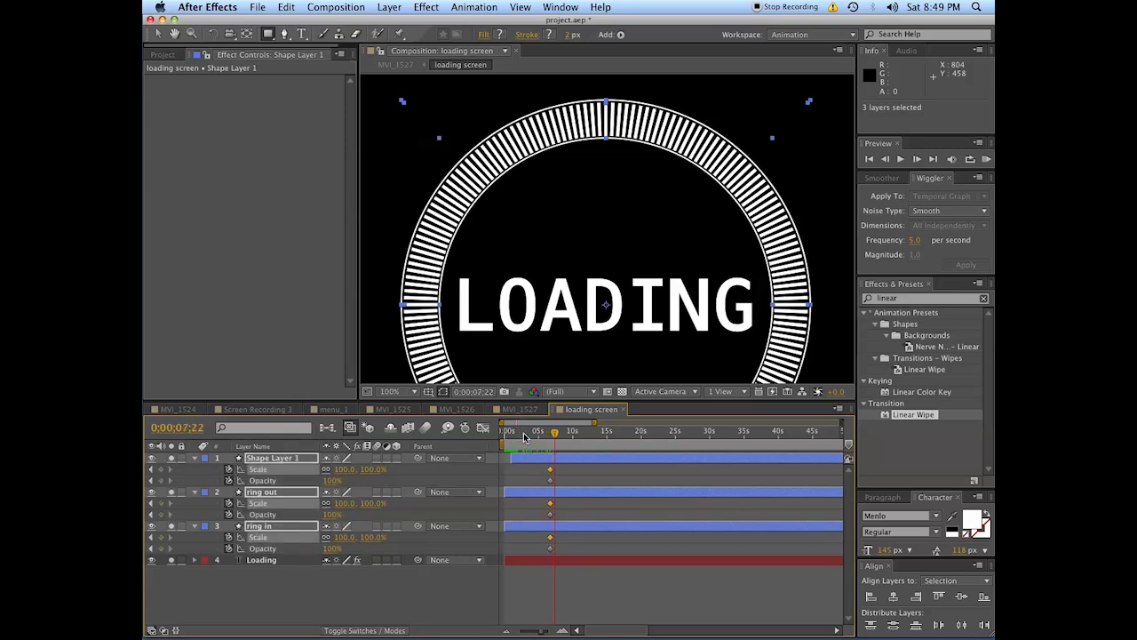
pyautogui.click(474, 587)
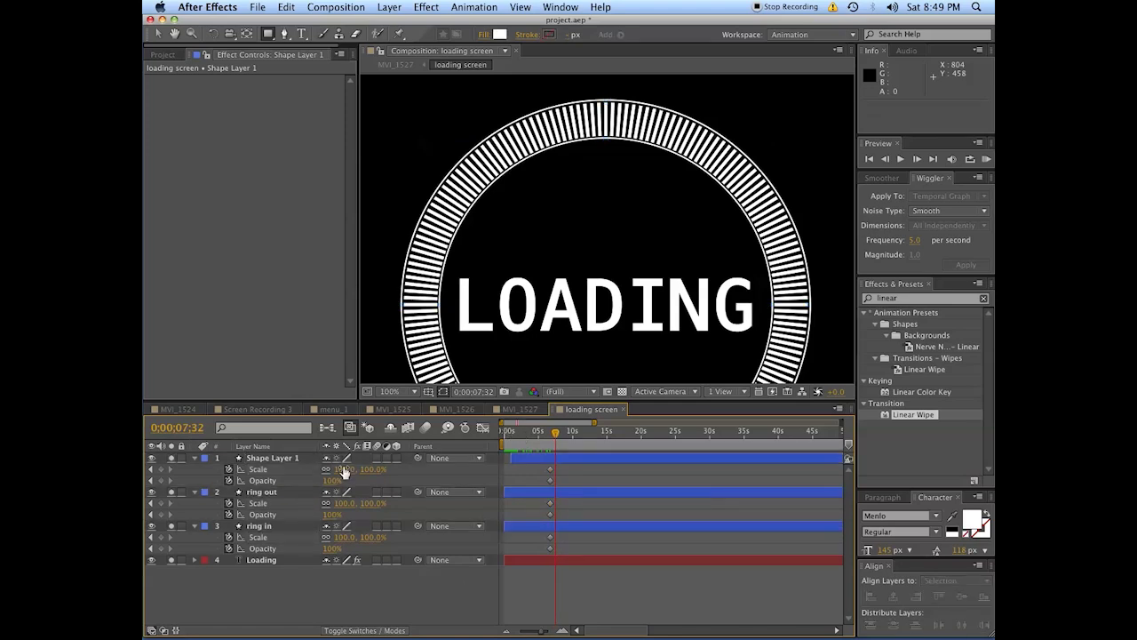
pyautogui.moveTo(345, 473); pyautogui.dragTo(333, 522)
pyautogui.click(332, 516)
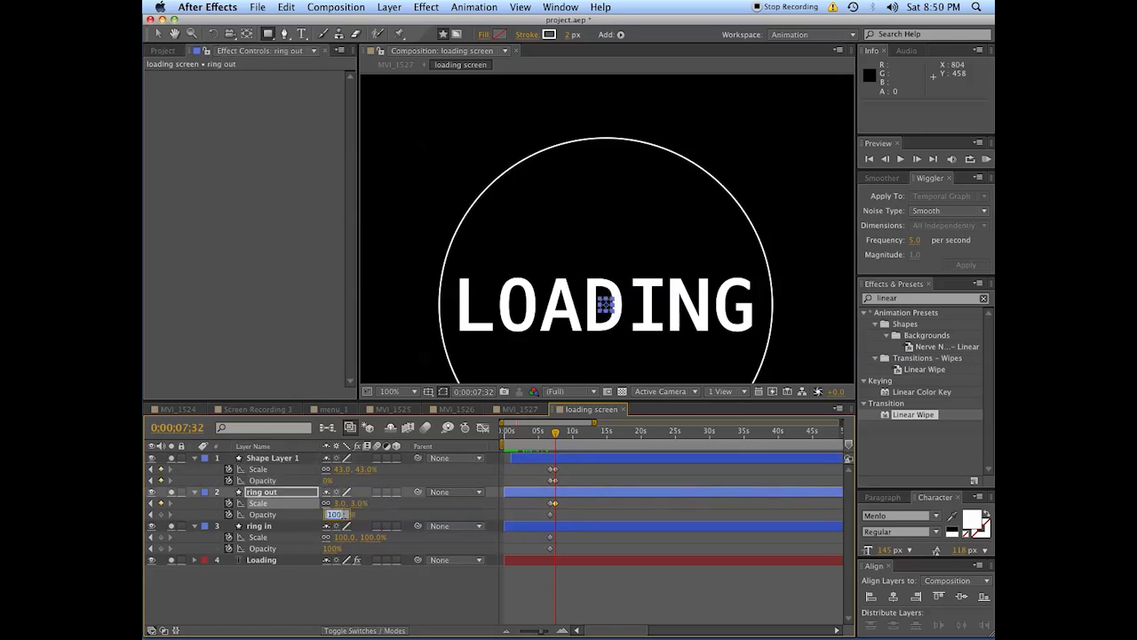
pyautogui.write('0')
pyautogui.press('Return')
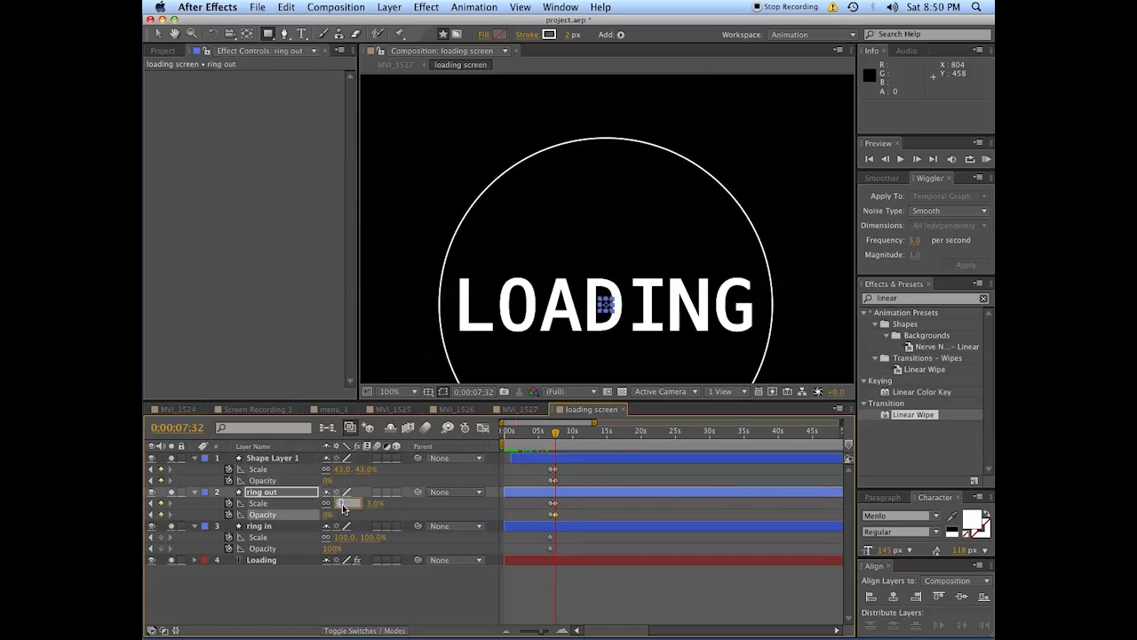
# Set ring out's scale to 0%, and ring in's scale to 136% and opacity to 0% at 0;00;07;32
pyautogui.moveTo(342, 504); pyautogui.dragTo(368, 544)
pyautogui.click(337, 548)
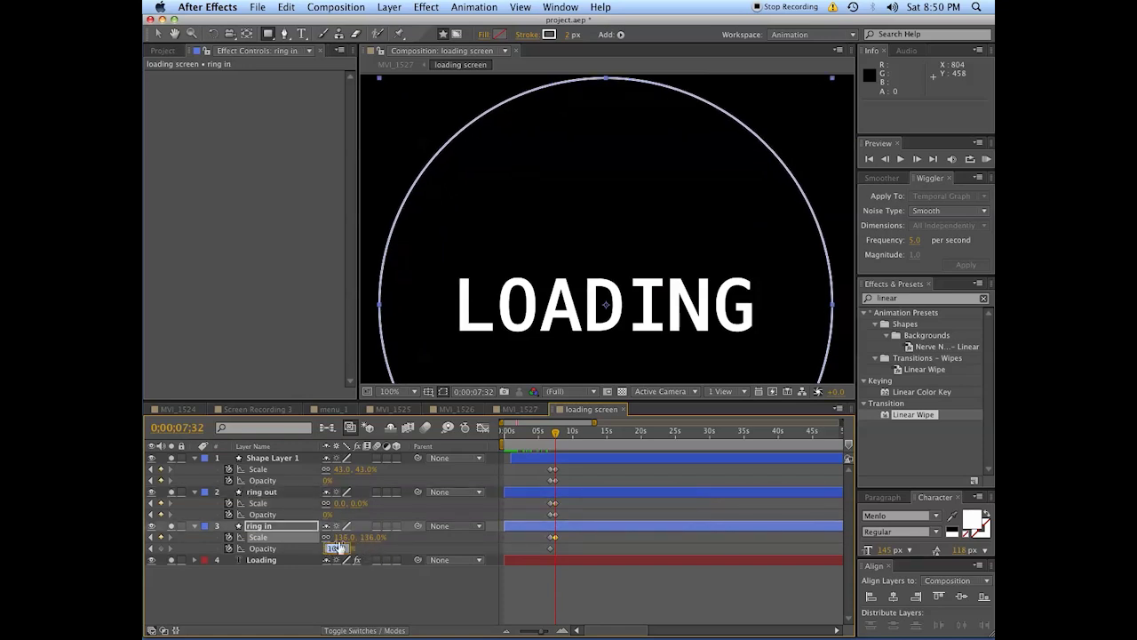
pyautogui.write('0')
pyautogui.press('Return')
# Keyframe the Loading layer's Linear Wipe completion at 0% on 0;00;06;42 and 100% on 0;00;07;32
pyautogui.click(585, 556)
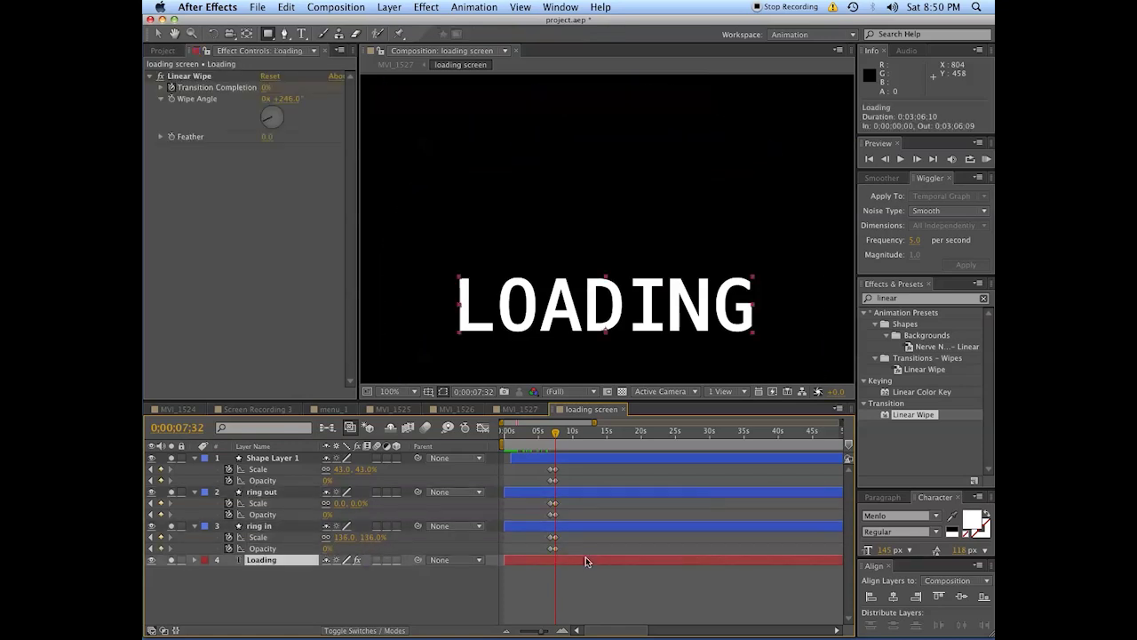
pyautogui.press('u')
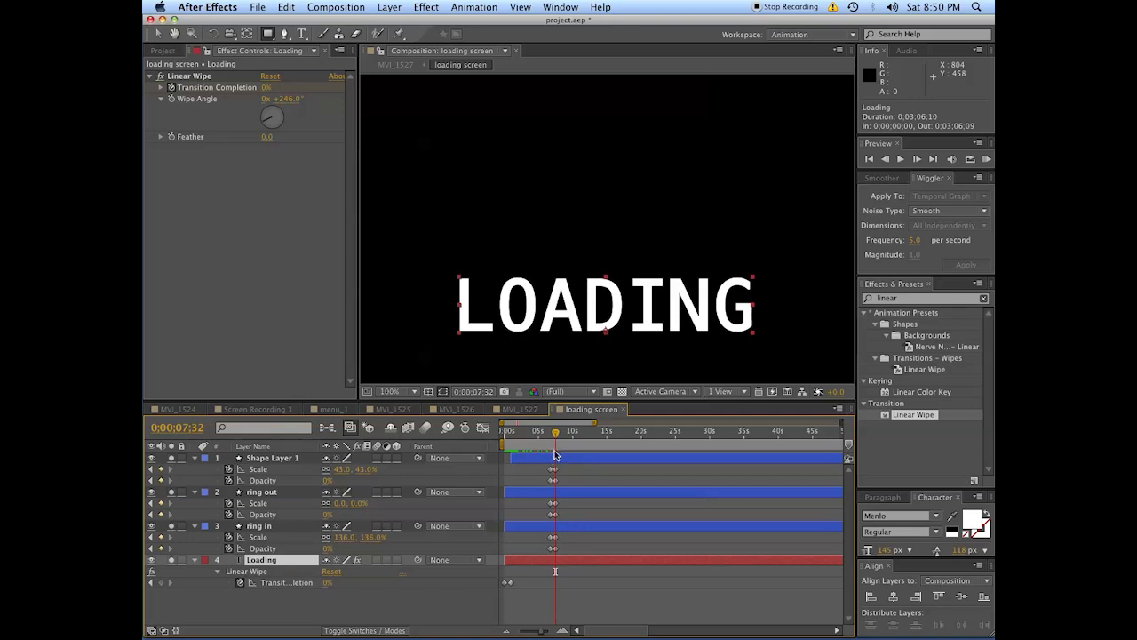
pyautogui.moveTo(553, 442); pyautogui.dragTo(550, 442)
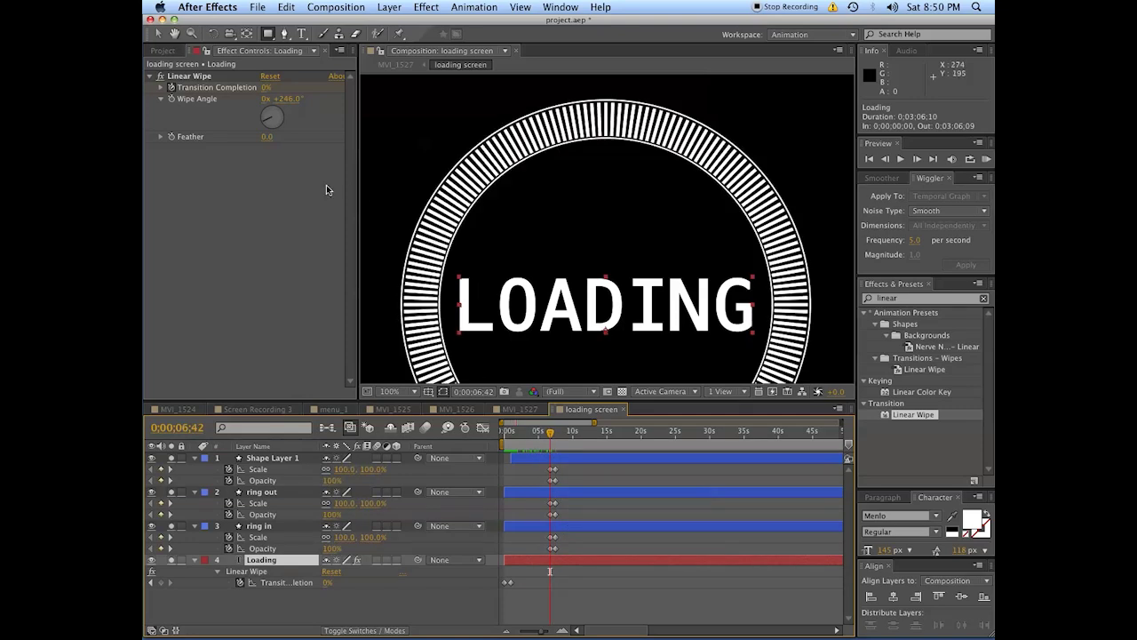
pyautogui.click(161, 582)
pyautogui.click(170, 548)
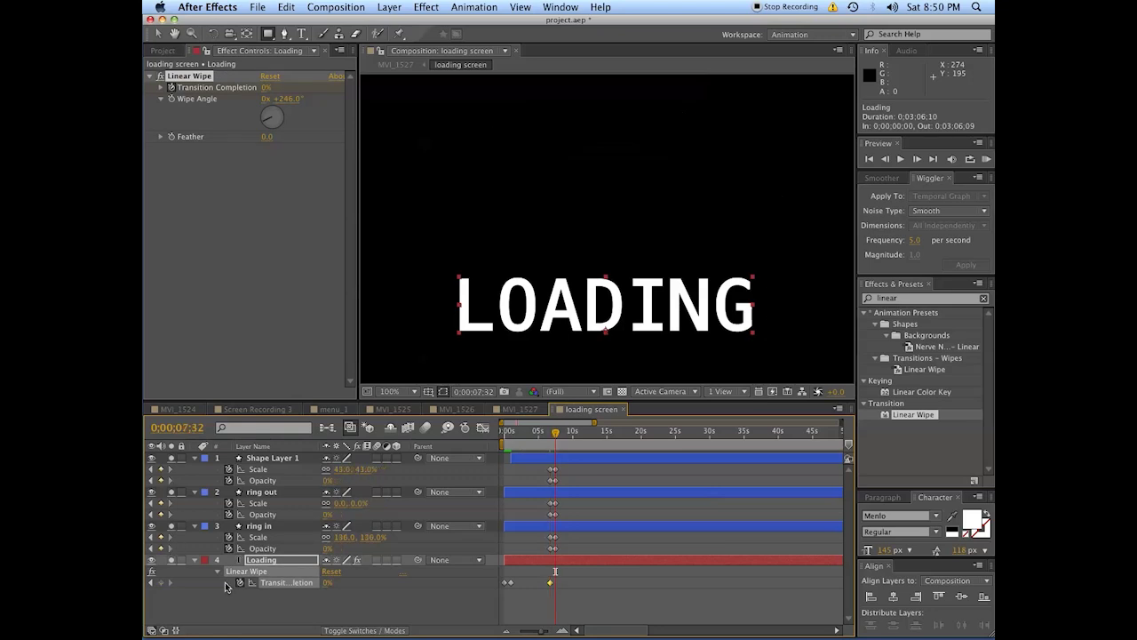
pyautogui.write('86')
pyautogui.press('Return')
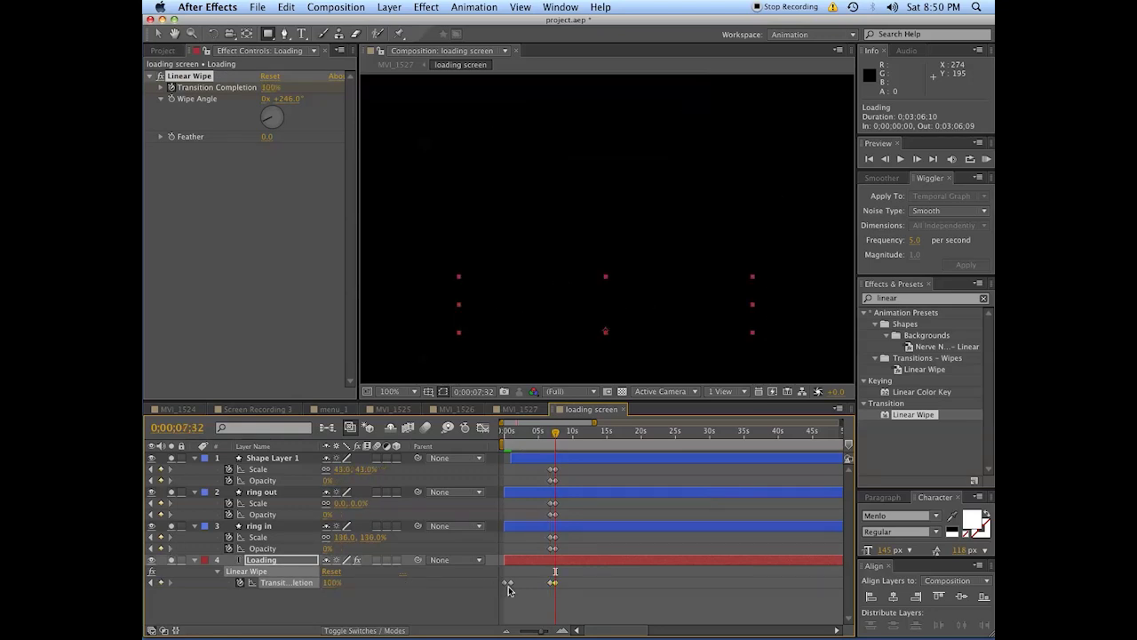
# Play the end of the loading animation to examine the rings, bars and text disappearing
pyautogui.click(509, 589)
pyautogui.click(546, 444)
pyautogui.press('space')
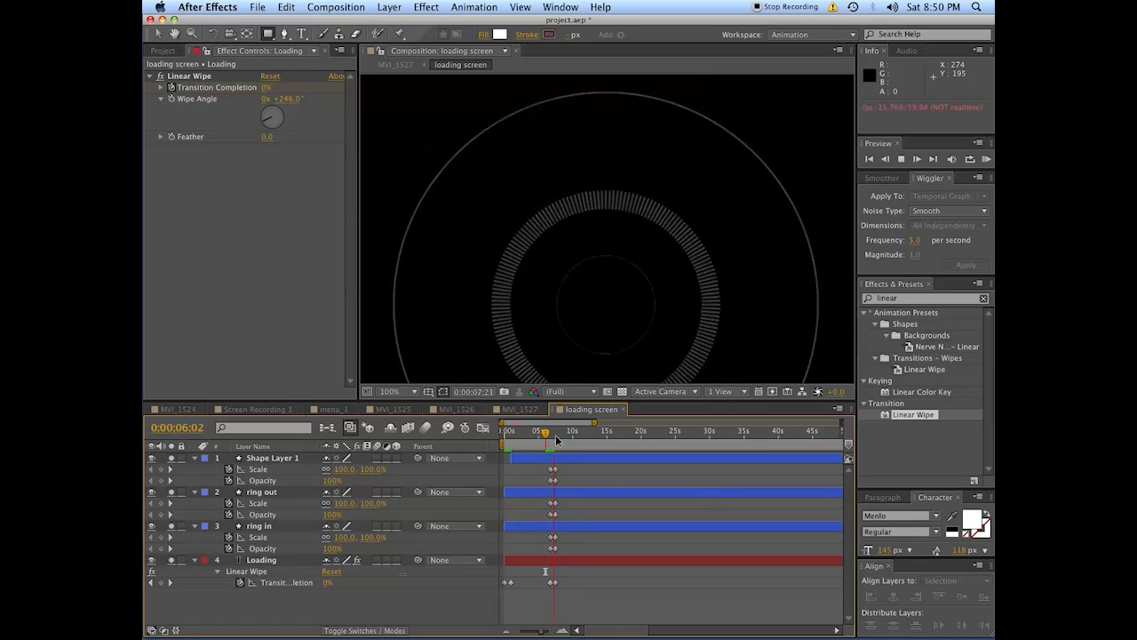
pyautogui.click(534, 437)
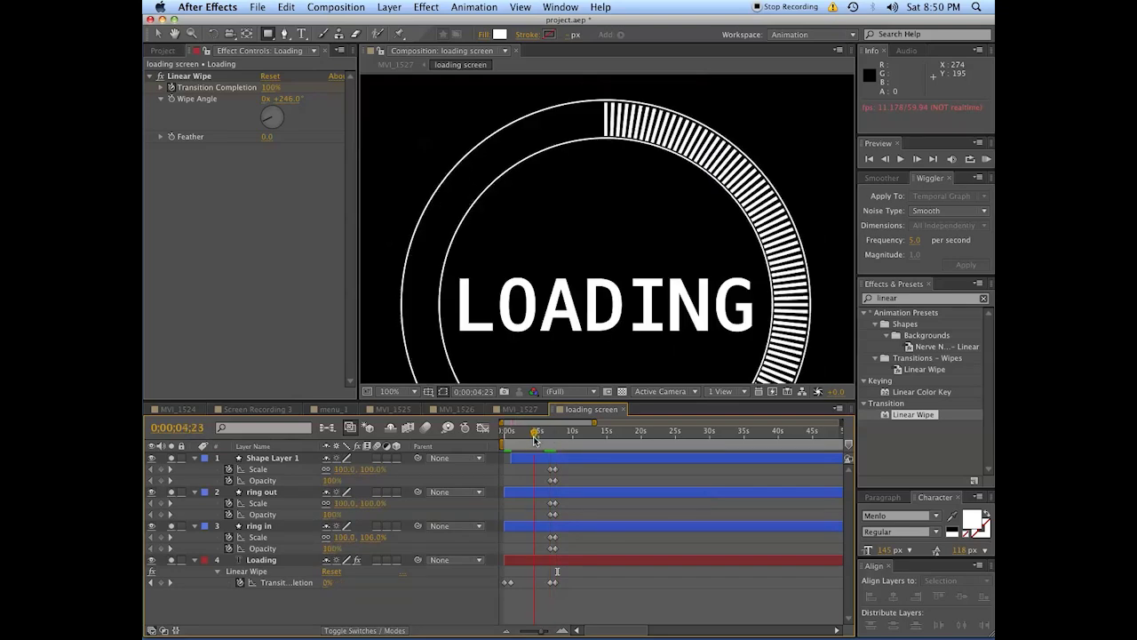
pyautogui.press('space')
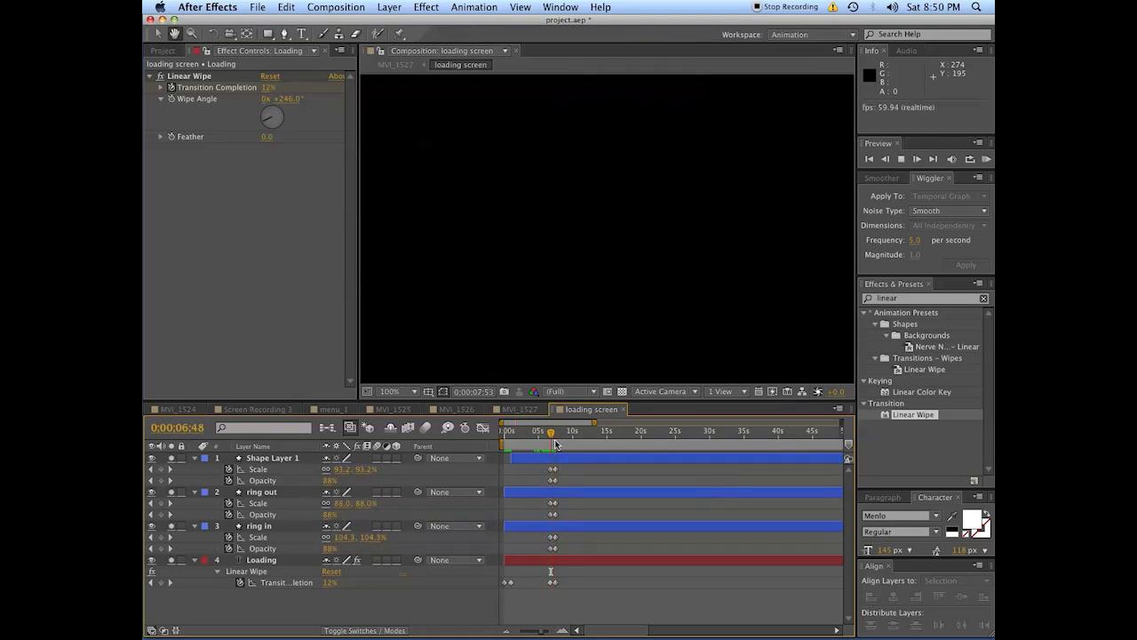
pyautogui.press('space')
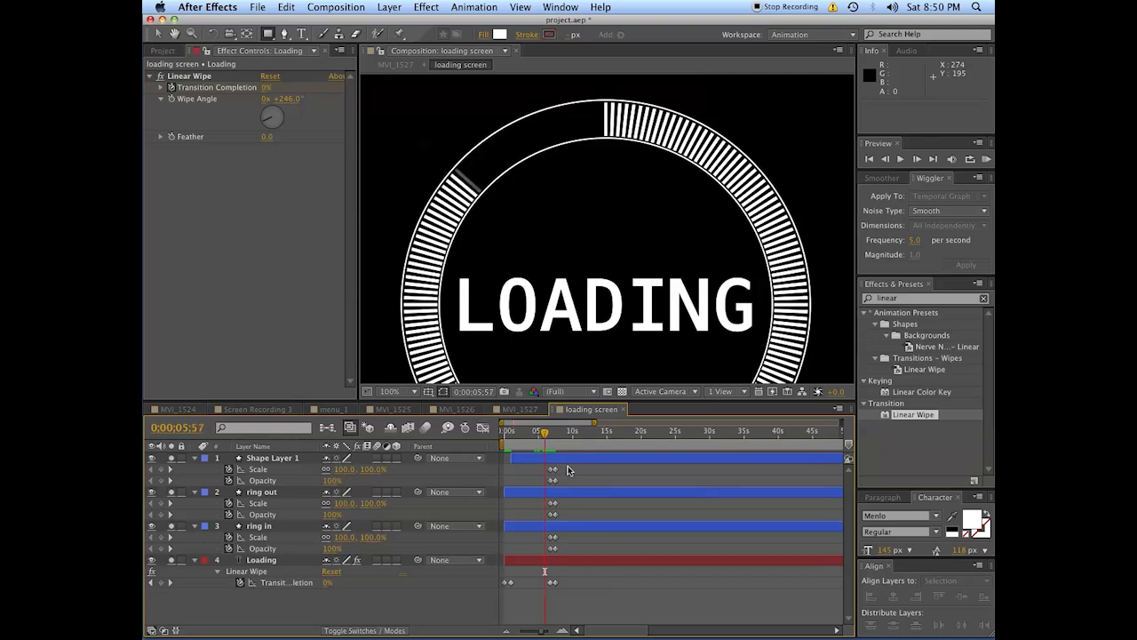
# Apply Easy Ease to all keyframes of the four layers in the loading screen composition
pyautogui.press('super+a')
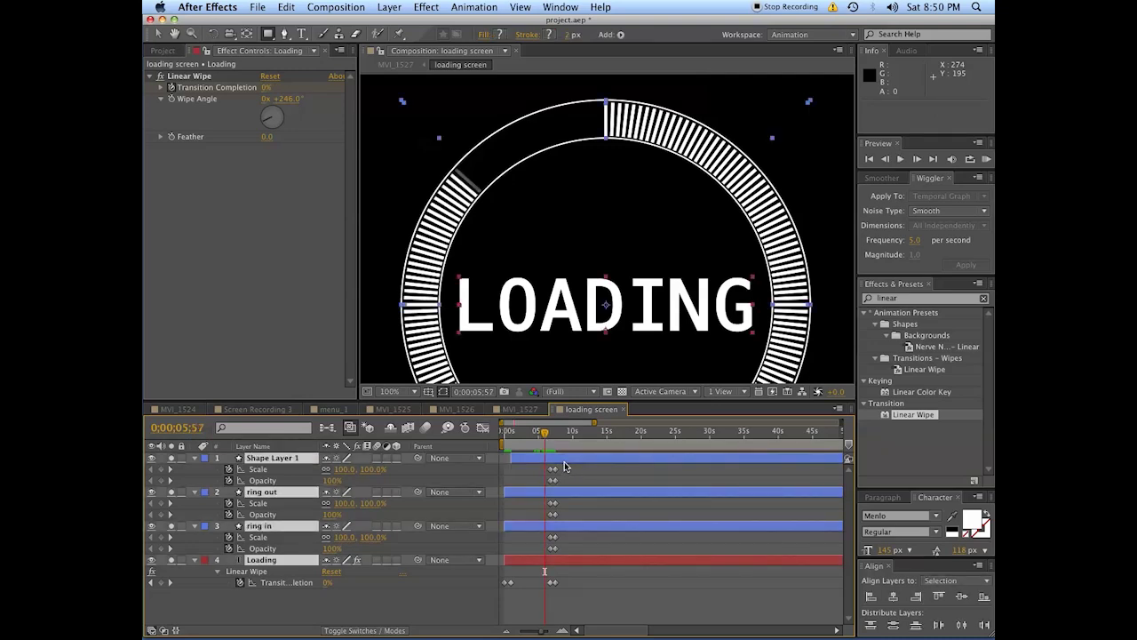
pyautogui.press('u')
pyautogui.moveTo(571, 471); pyautogui.dragTo(503, 624)
pyautogui.rightClick(515, 629)
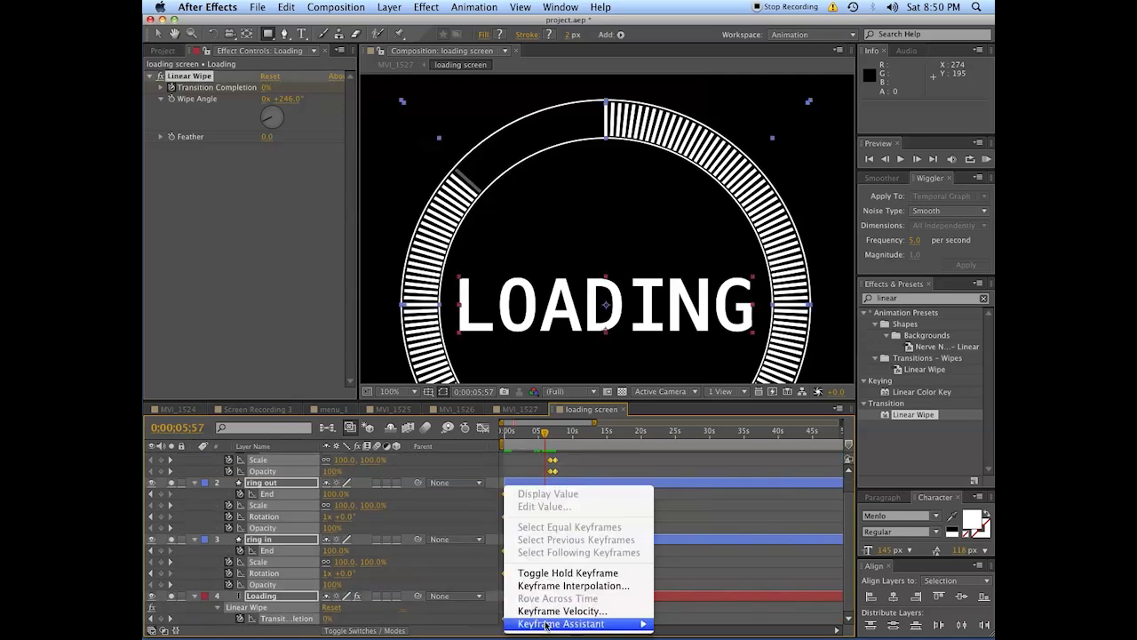
pyautogui.moveTo(622, 623)
pyautogui.click(676, 539)
# Preview the eased ending of the loading animation and return to the MVI_1527 composition
pyautogui.moveTo(544, 436)
pyautogui.mouseDown()
pyautogui.moveTo(560, 444)
pyautogui.moveTo(536, 445)
pyautogui.mouseUp()
pyautogui.press('space')
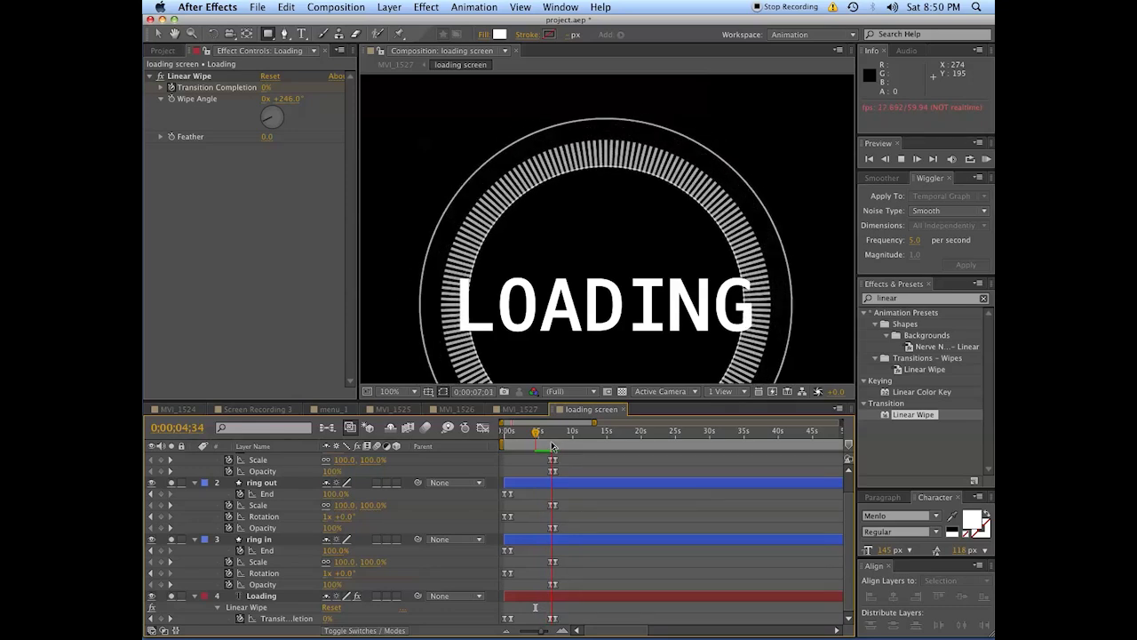
pyautogui.click(552, 445)
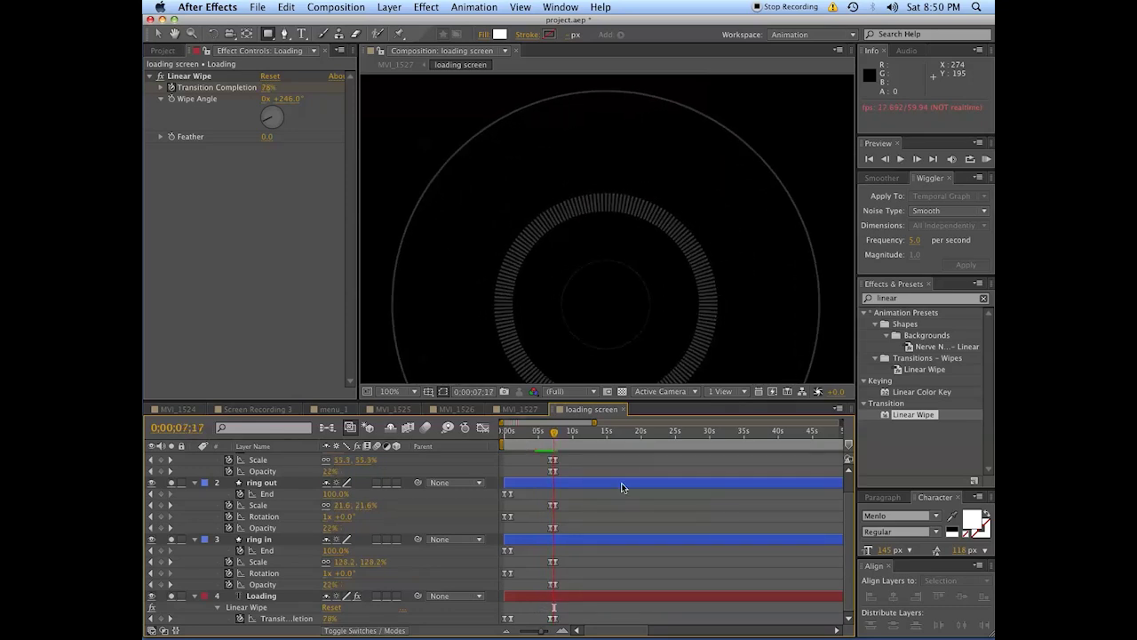
pyautogui.click(531, 411)
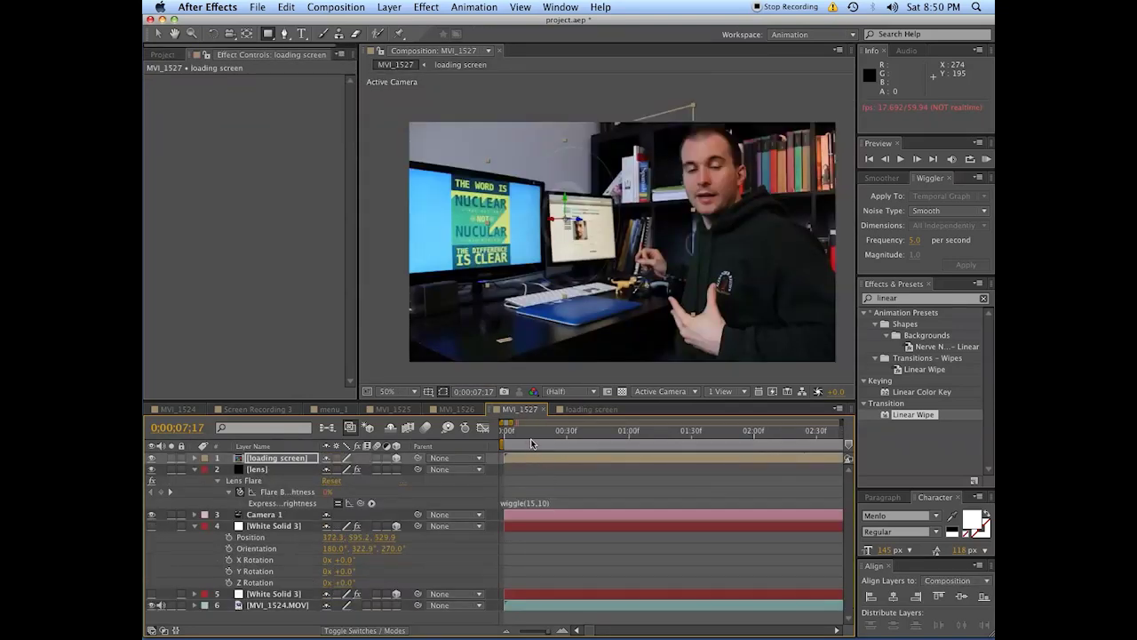
# Shift the loading screen layer in MVI_1527 to start at 0;00;57;03, shortly after the lens layer begins, and preview its timing
pyautogui.moveTo(531, 443); pyautogui.dragTo(741, 439)
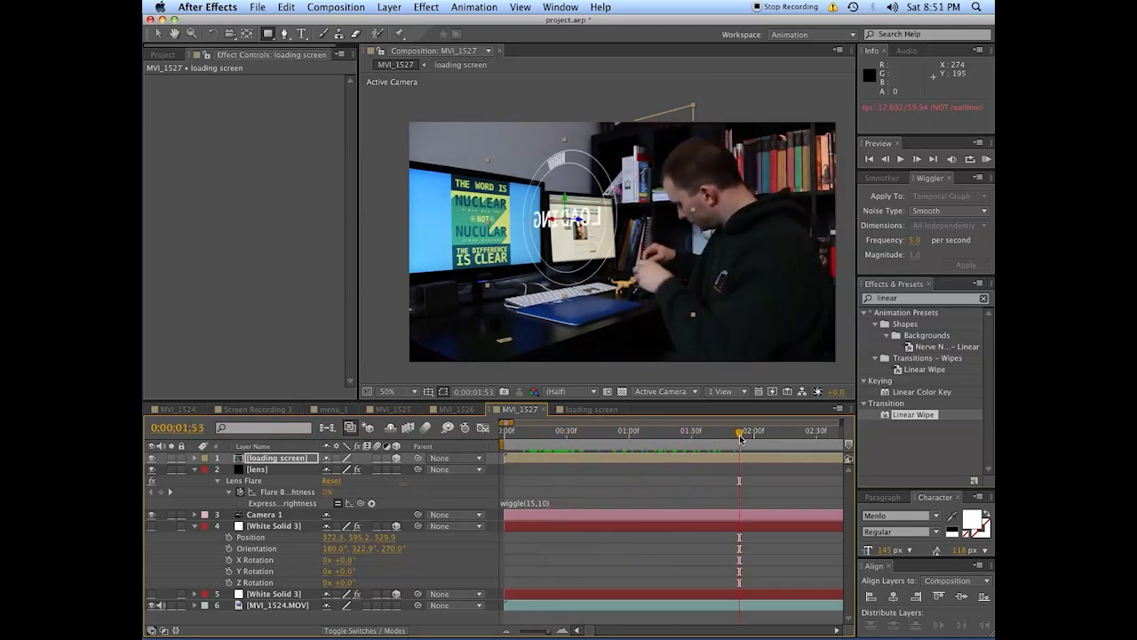
pyautogui.click(507, 633)
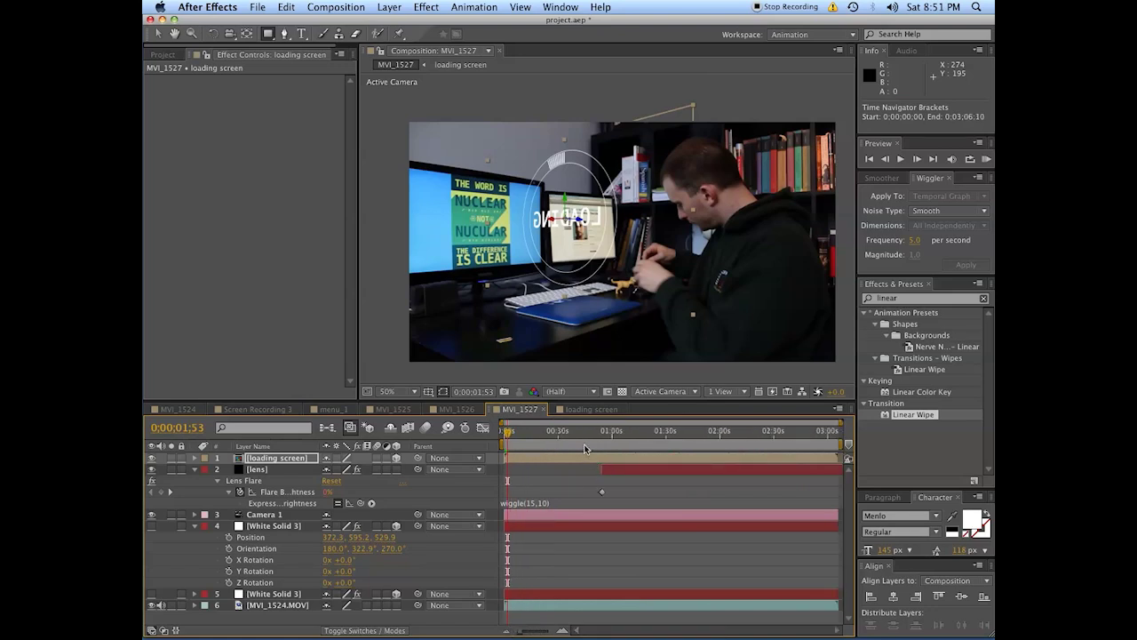
pyautogui.moveTo(584, 448); pyautogui.dragTo(716, 445)
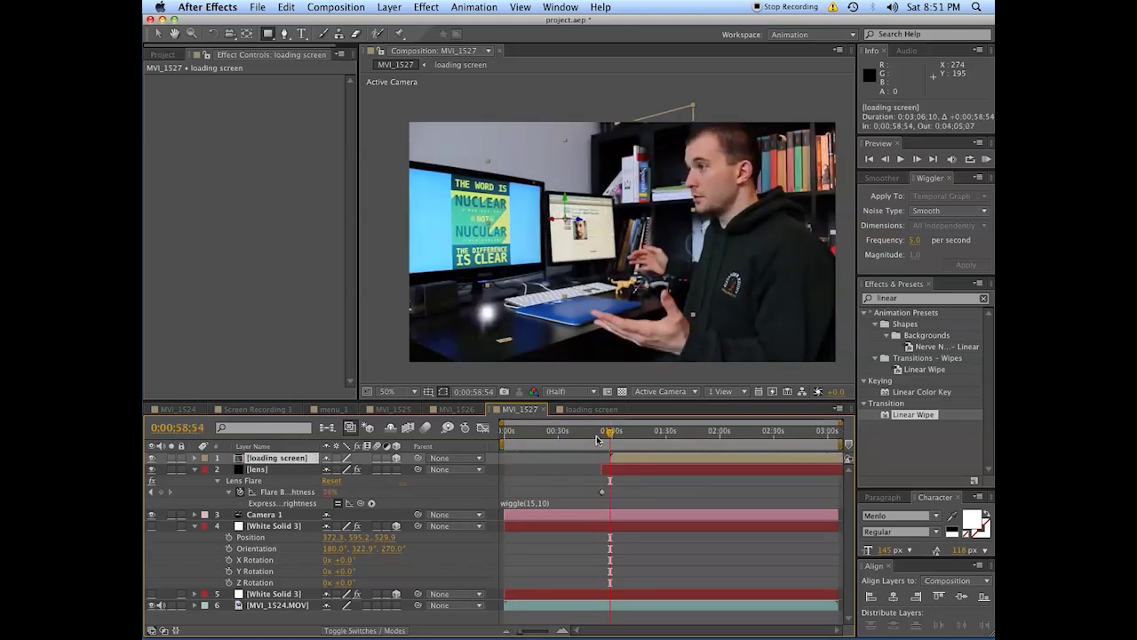
pyautogui.moveTo(597, 439)
pyautogui.mouseDown()
pyautogui.moveTo(619, 459)
pyautogui.moveTo(608, 440)
pyautogui.moveTo(618, 440)
pyautogui.mouseUp()
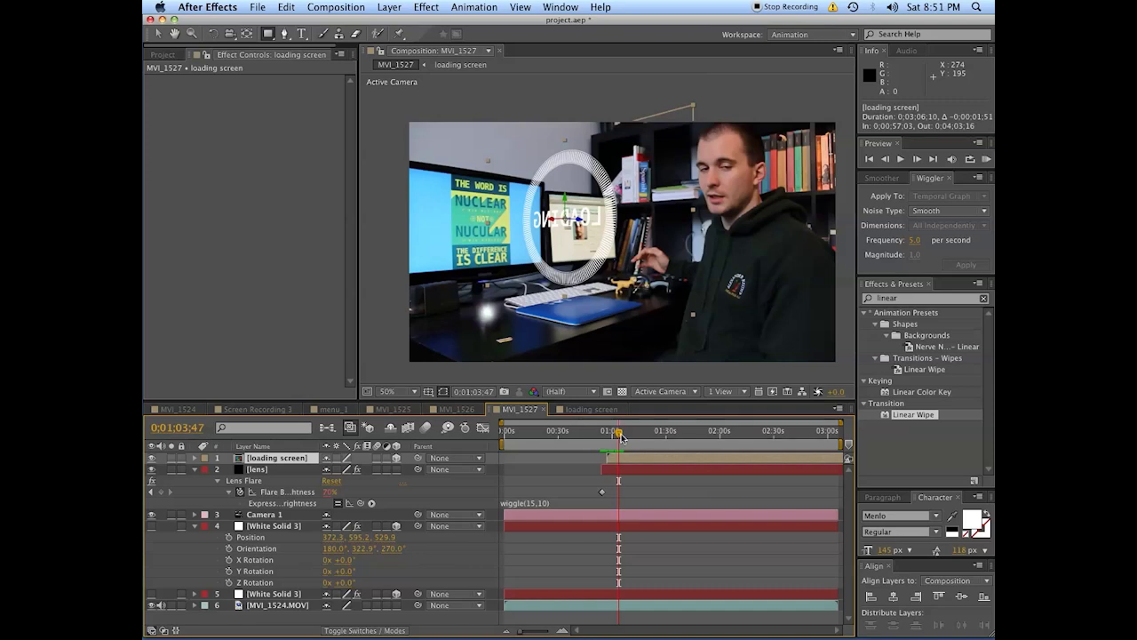
pyautogui.moveTo(621, 436); pyautogui.dragTo(662, 434)
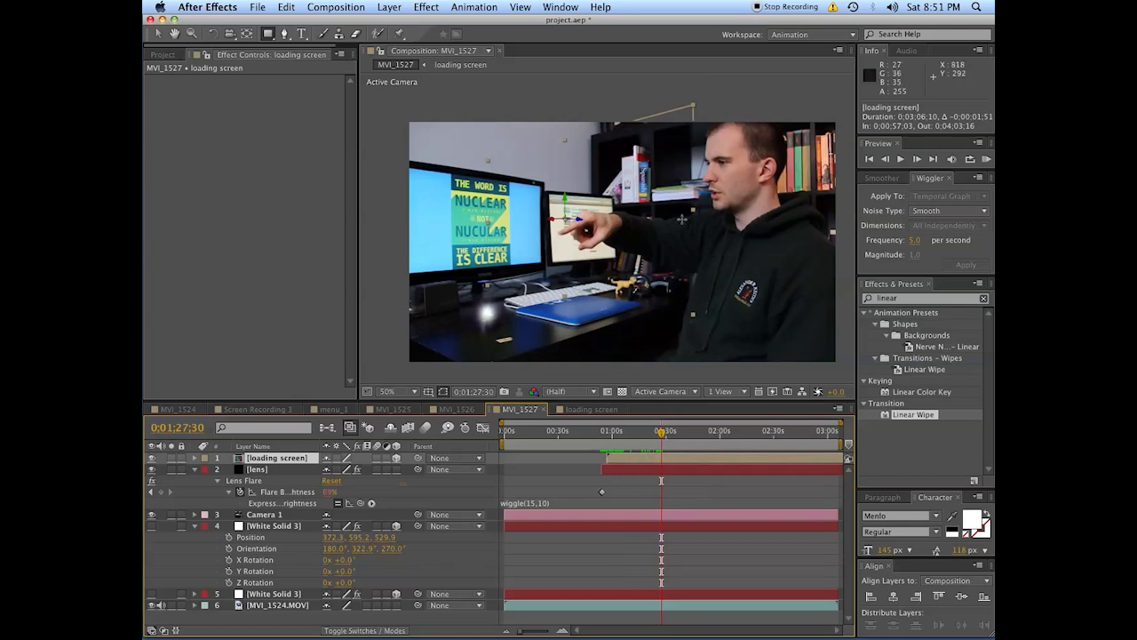
# Check the nested loading screen composition, then close it to return to MVI_1527 and deselect the layer
pyautogui.doubleClick(664, 458)
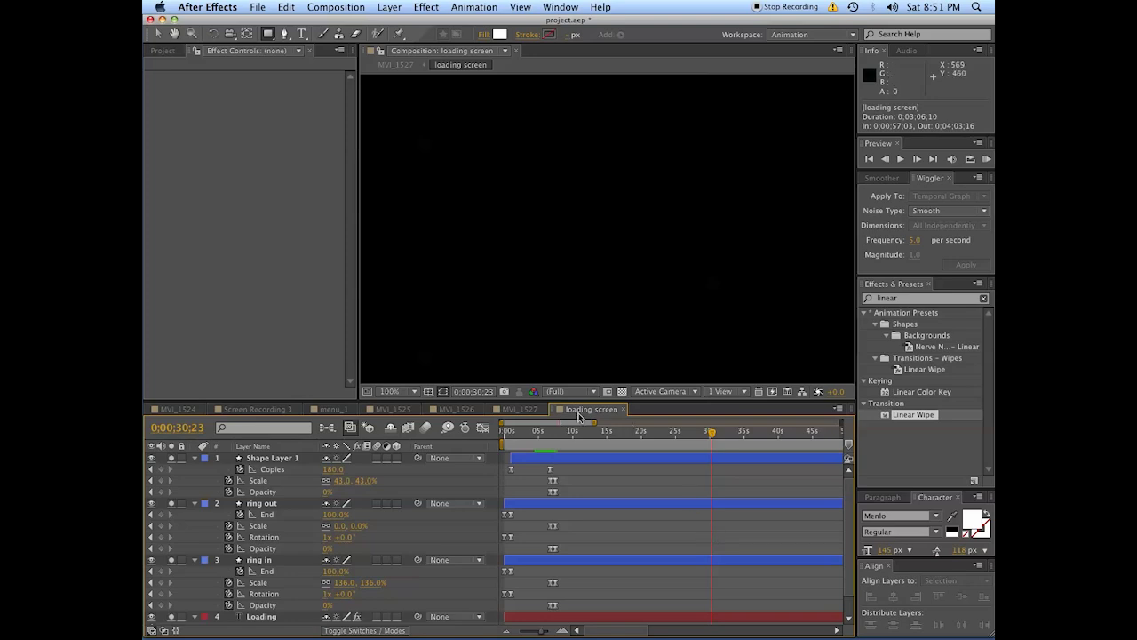
pyautogui.click(623, 411)
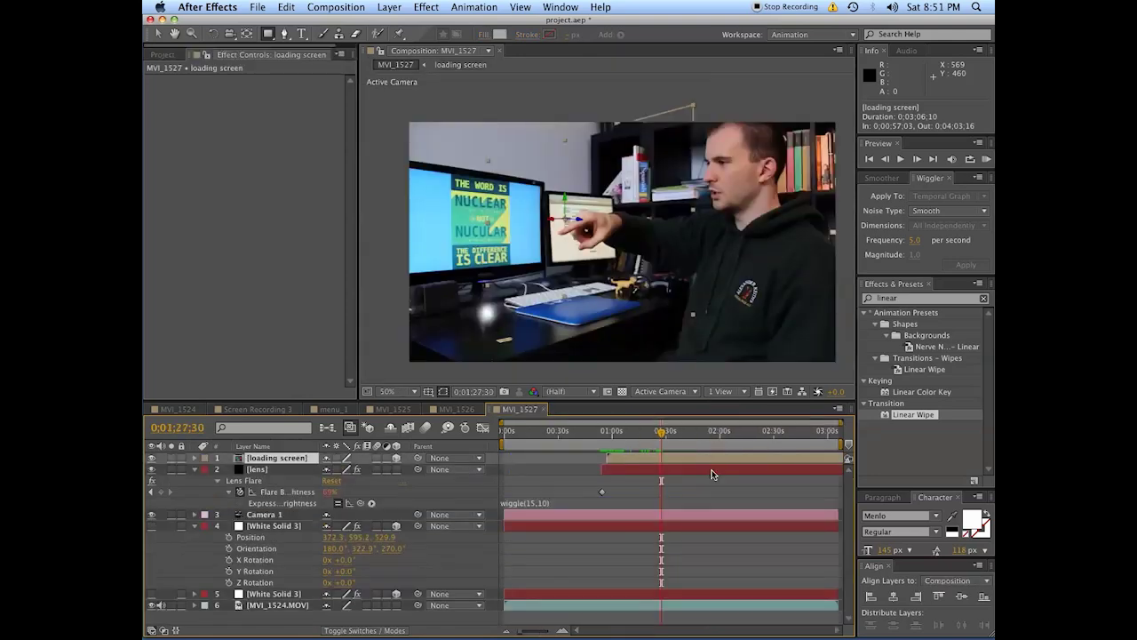
pyautogui.click(663, 459)
pyautogui.click(637, 489)
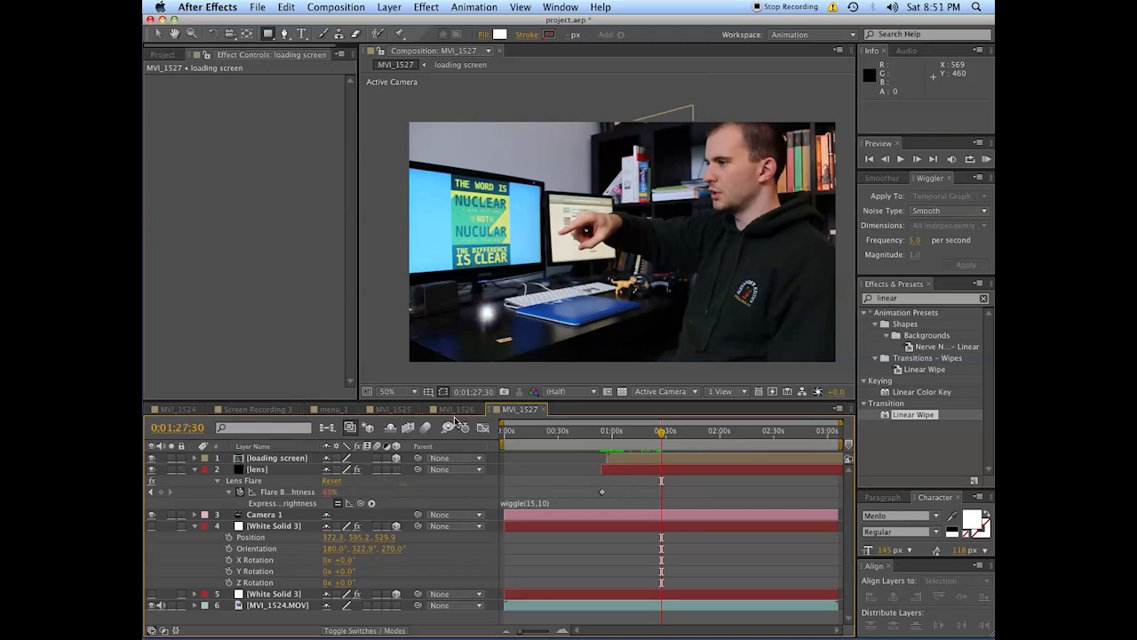
# Examine the menu_1 composition's hockey video screen and how its progress bar handle moves over time
pyautogui.click(347, 410)
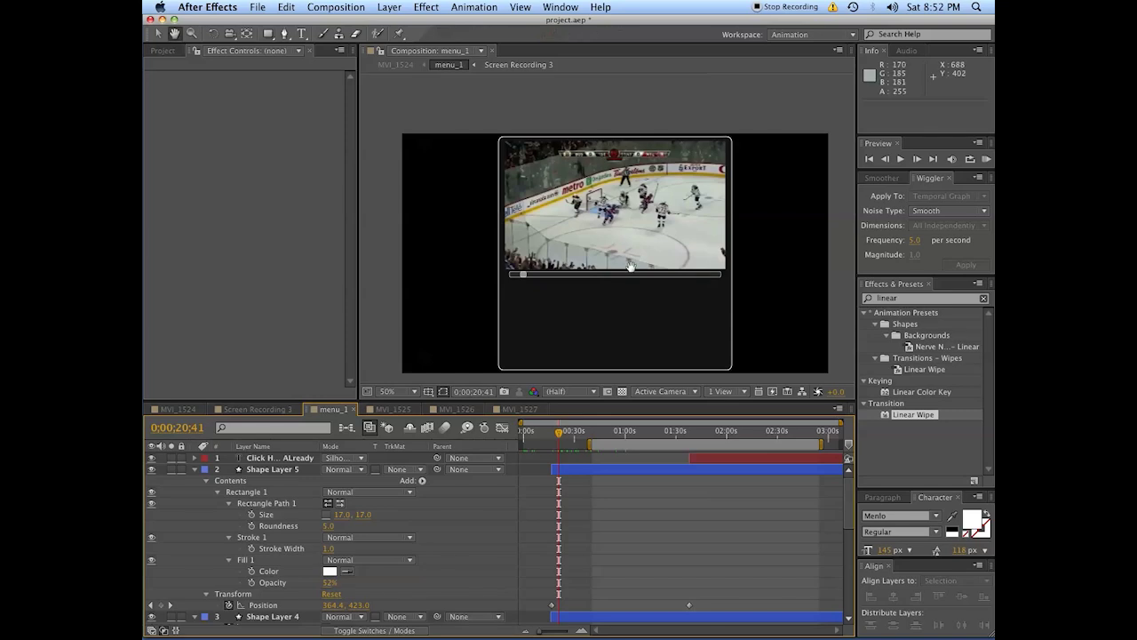
pyautogui.moveTo(610, 272); pyautogui.dragTo(658, 298)
pyautogui.press('.')
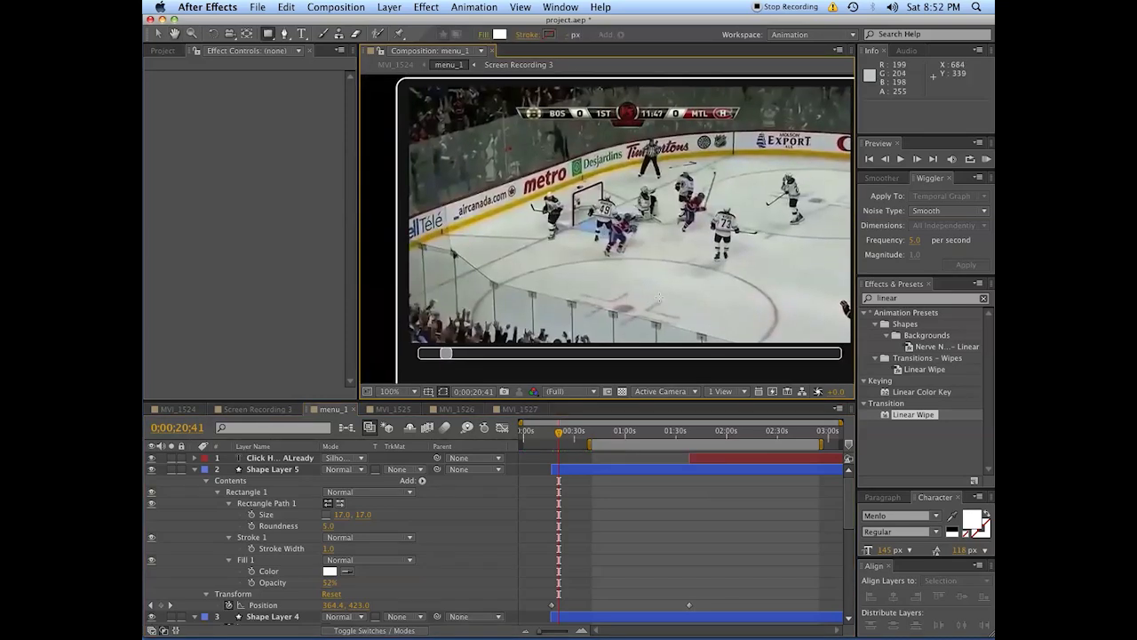
pyautogui.press('v')
pyautogui.click(659, 299)
pyautogui.press('h')
pyautogui.moveTo(695, 257); pyautogui.dragTo(666, 260)
pyautogui.press('v')
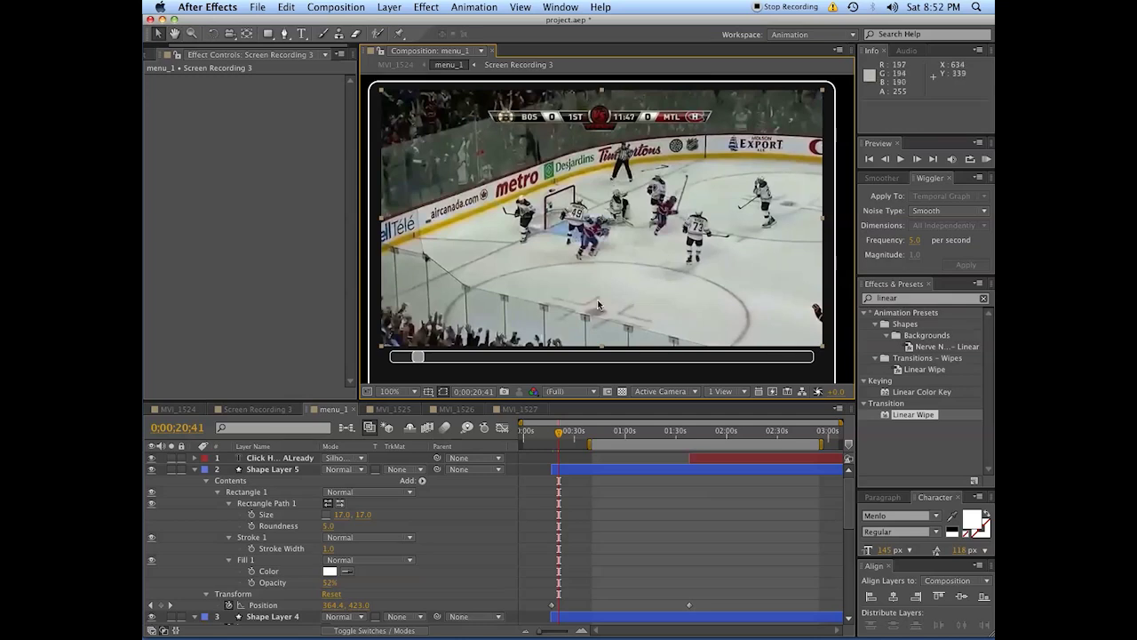
pyautogui.moveTo(601, 314); pyautogui.dragTo(595, 320)
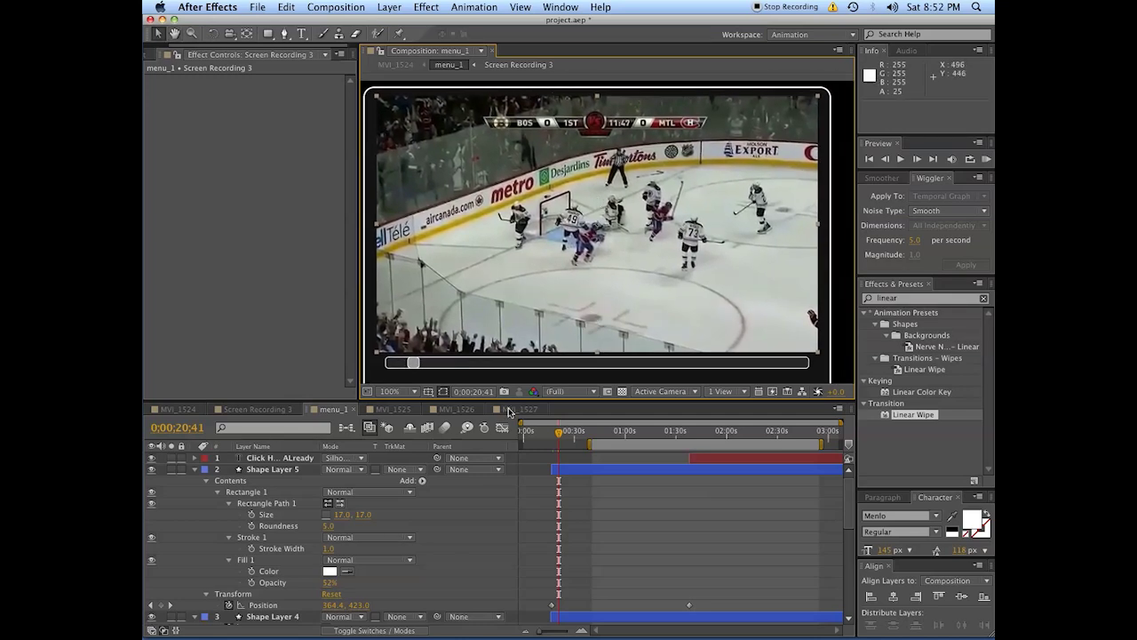
pyautogui.click(416, 364)
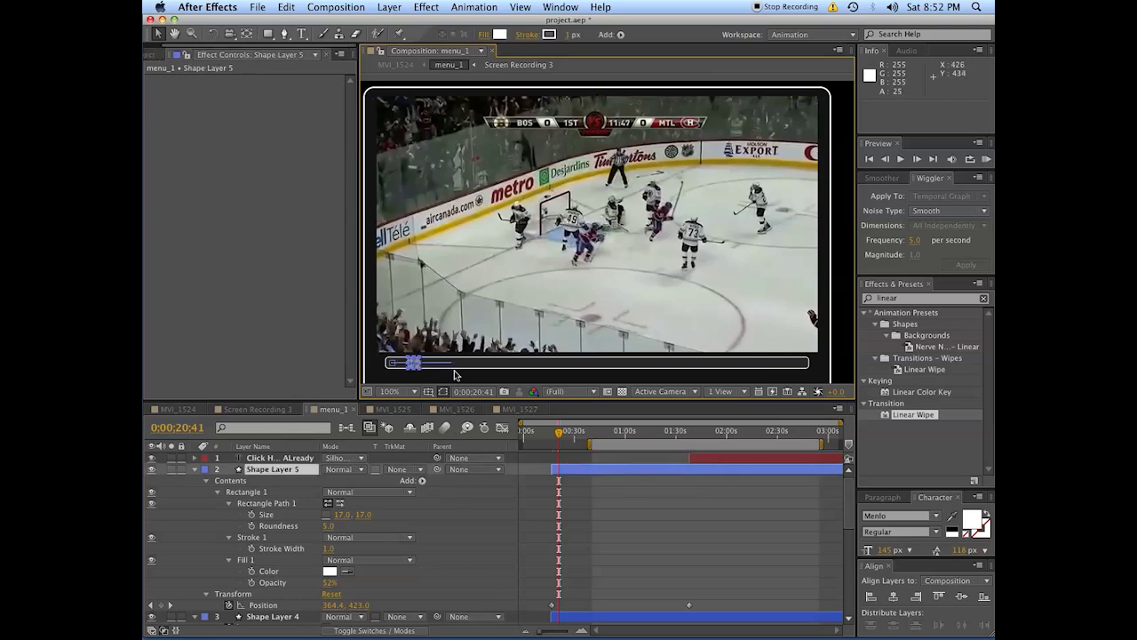
pyautogui.click(639, 478)
pyautogui.moveTo(593, 434); pyautogui.dragTo(684, 431)
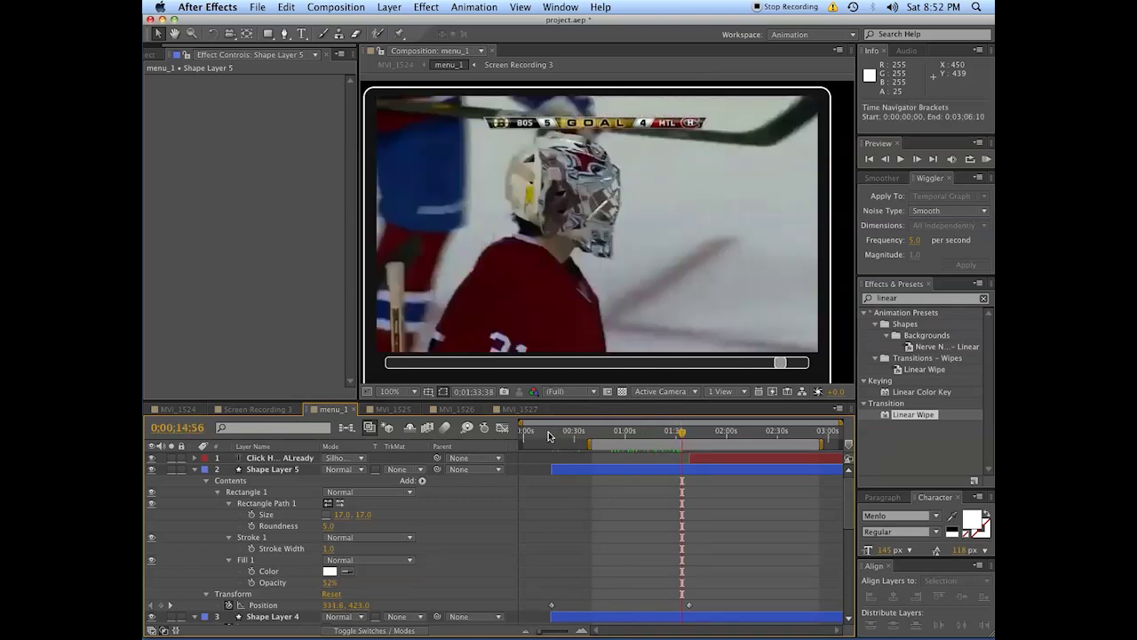
# Examine the earlier icon menu and the list rows in menu_1 along with their layers and keyframes
pyautogui.moveTo(544, 434); pyautogui.dragTo(539, 439)
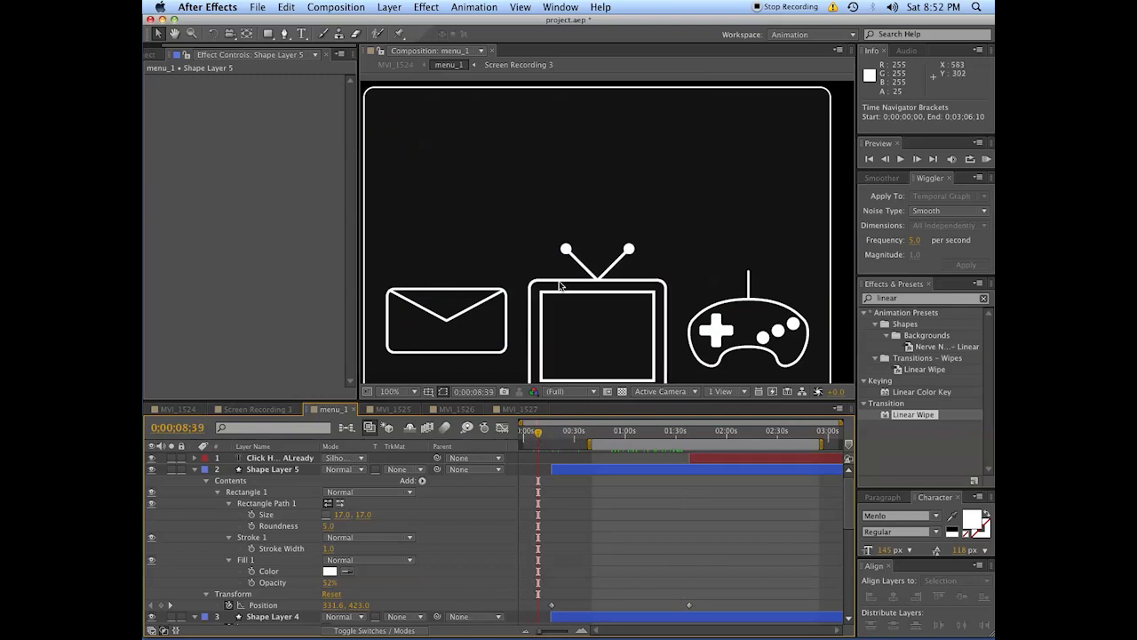
pyautogui.scroll(-5, 578, 293)
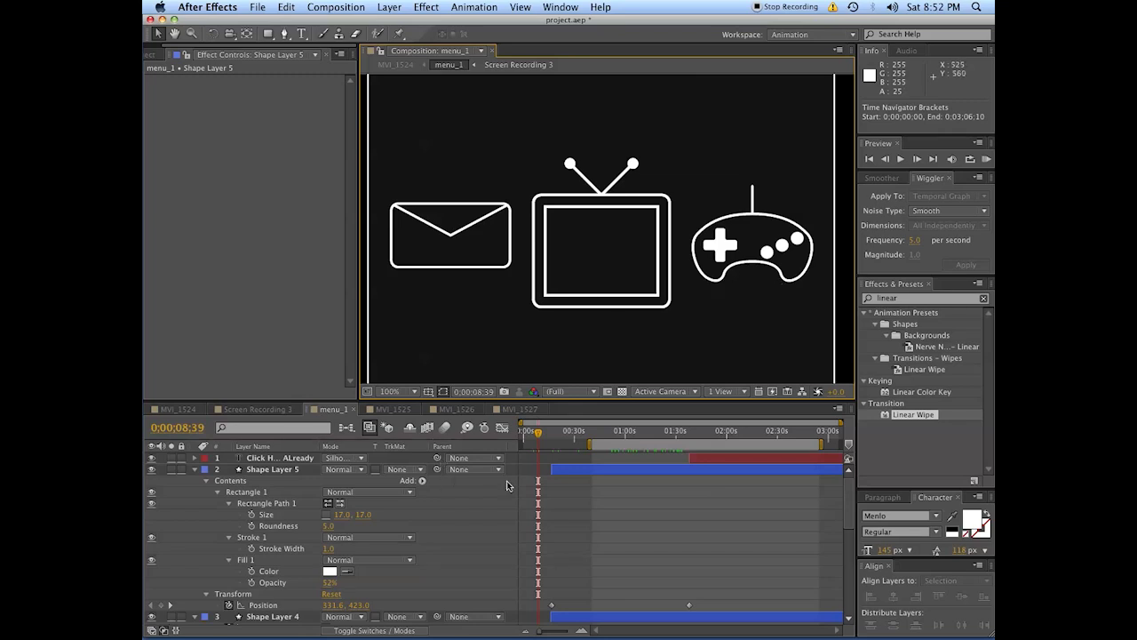
pyautogui.moveTo(539, 436)
pyautogui.mouseDown()
pyautogui.moveTo(528, 436)
pyautogui.moveTo(551, 443)
pyautogui.moveTo(537, 450)
pyautogui.moveTo(549, 442)
pyautogui.mouseUp()
pyautogui.scroll(-3, 549, 540)
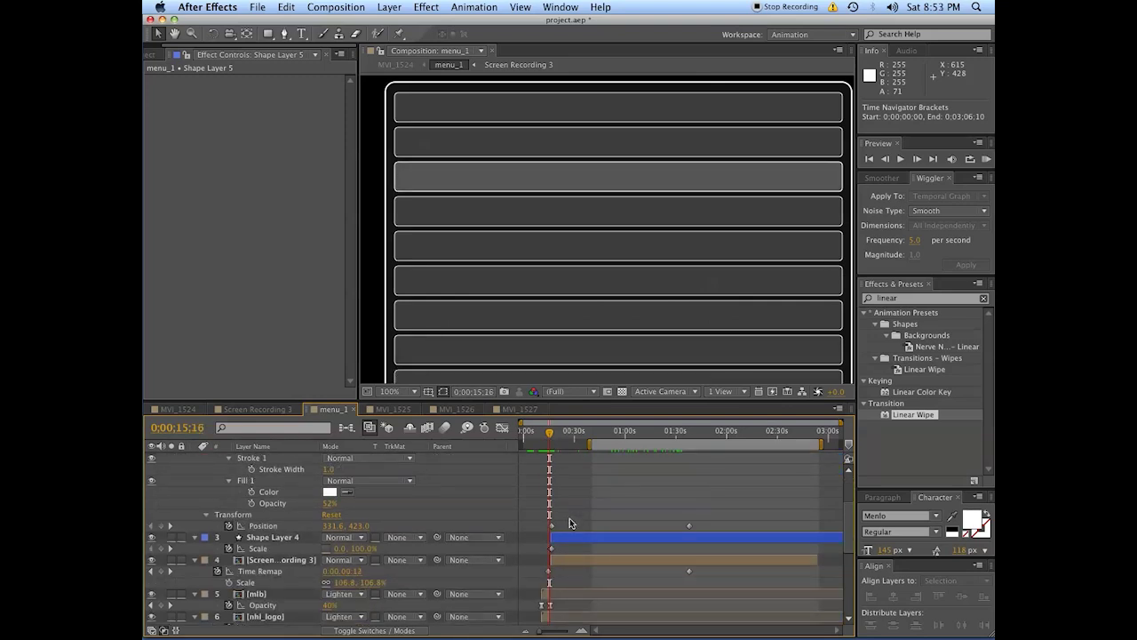
pyautogui.press('pagedown')
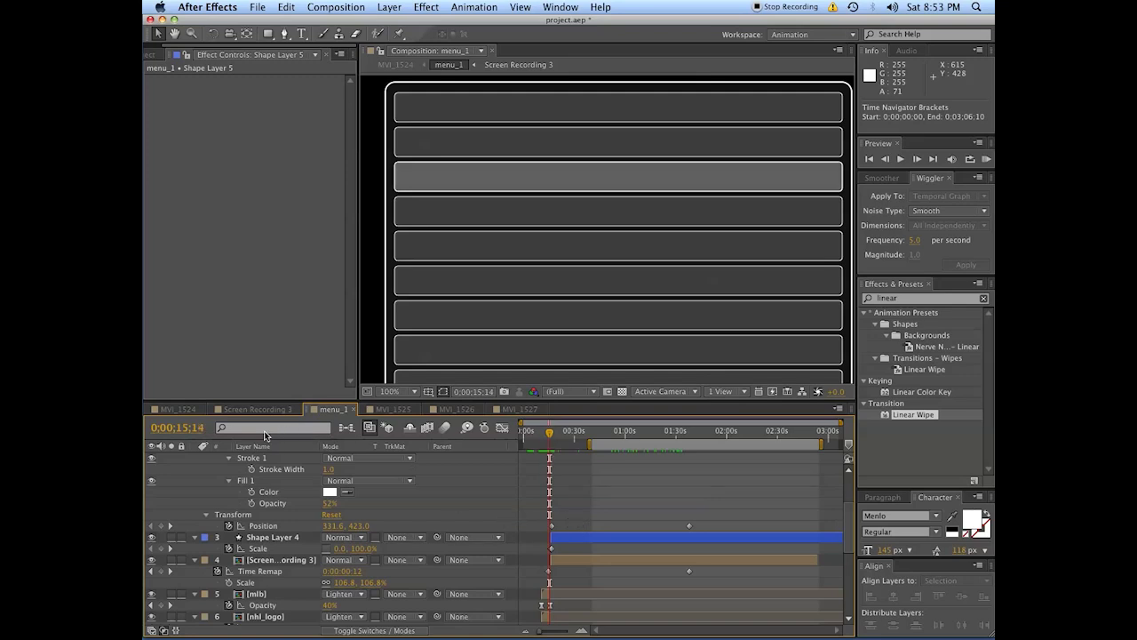
# Review how menu_1 is used in MVI_1524, look at MVI_1526, and return to MVI_1527
pyautogui.click(180, 409)
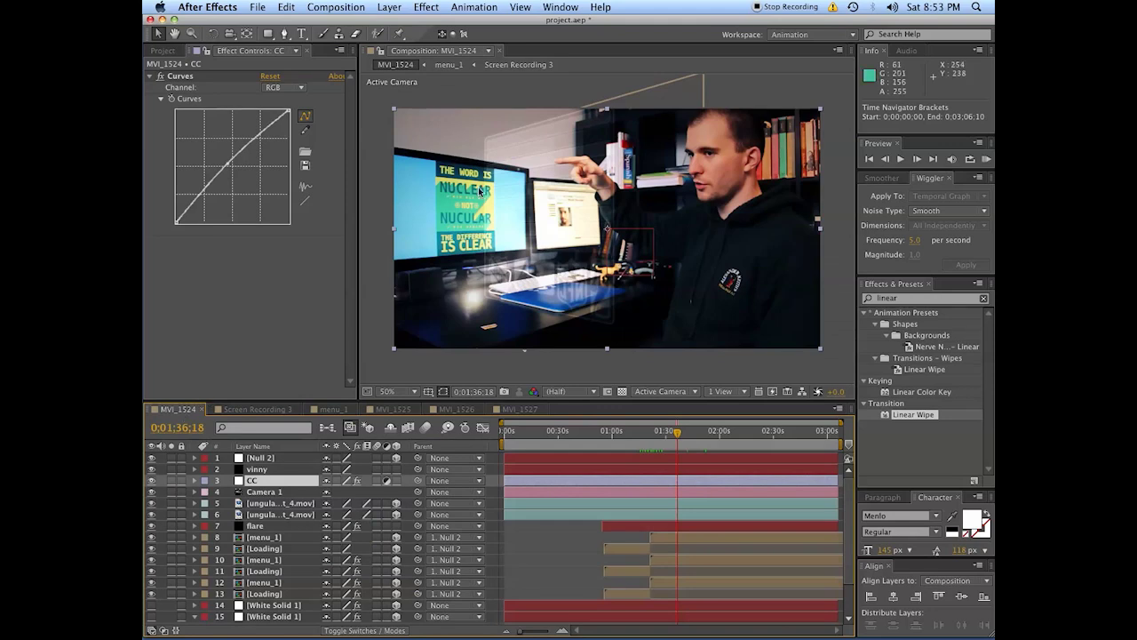
pyautogui.doubleClick(681, 536)
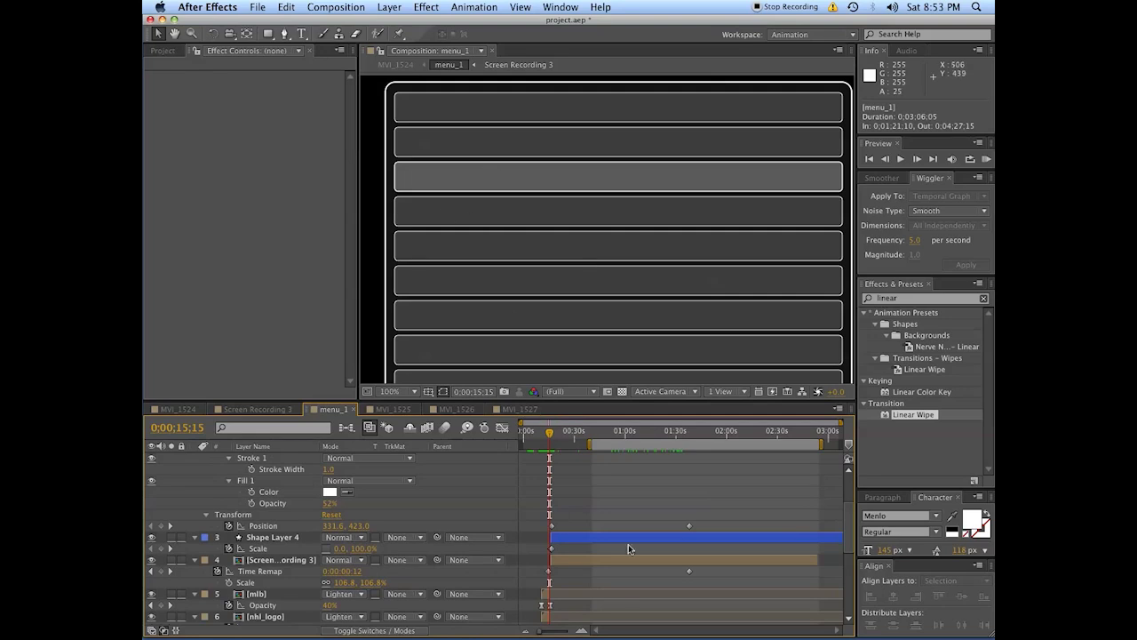
pyautogui.click(458, 410)
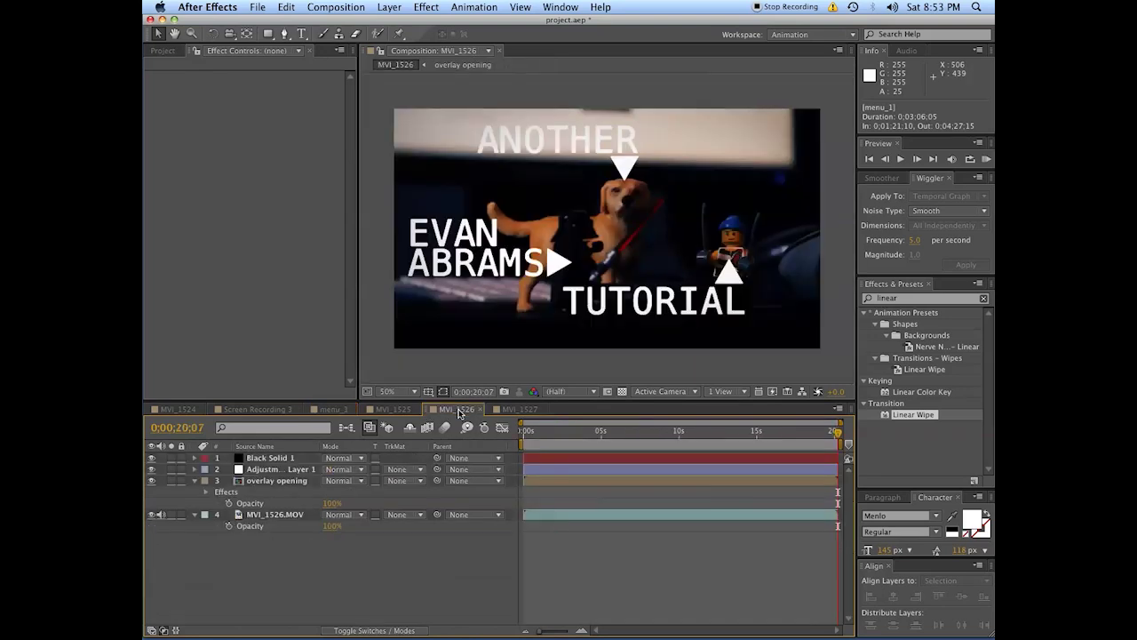
pyautogui.click(508, 410)
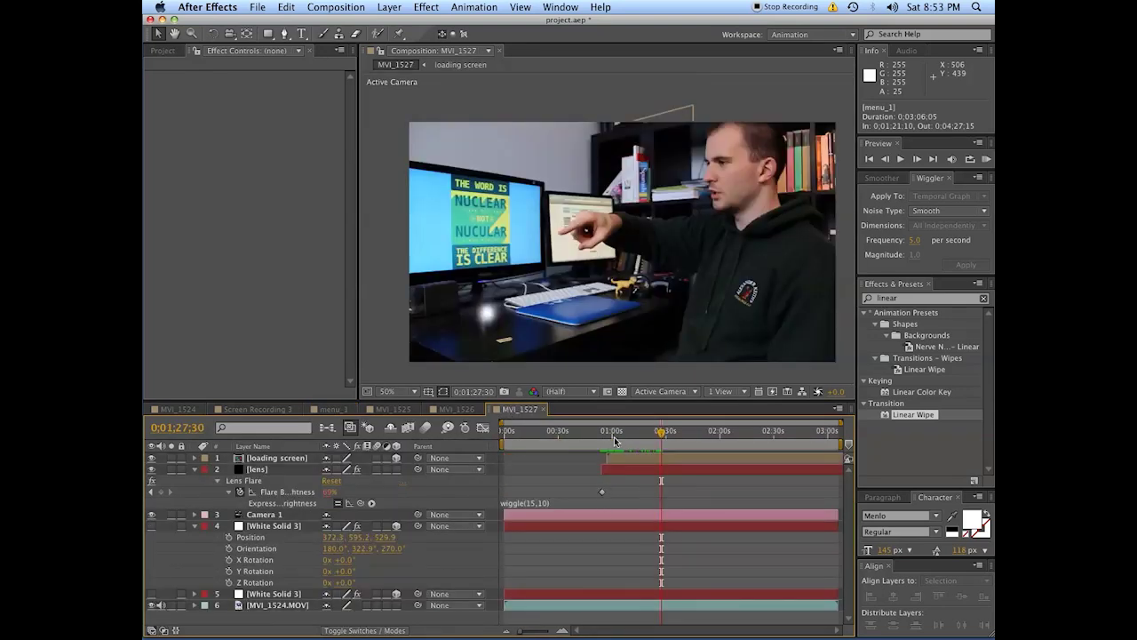
# Link the loading screen layer's Opacity to the lens layer's Flare Brightness with an expression and preview the flicker
pyautogui.moveTo(616, 435); pyautogui.dragTo(610, 436)
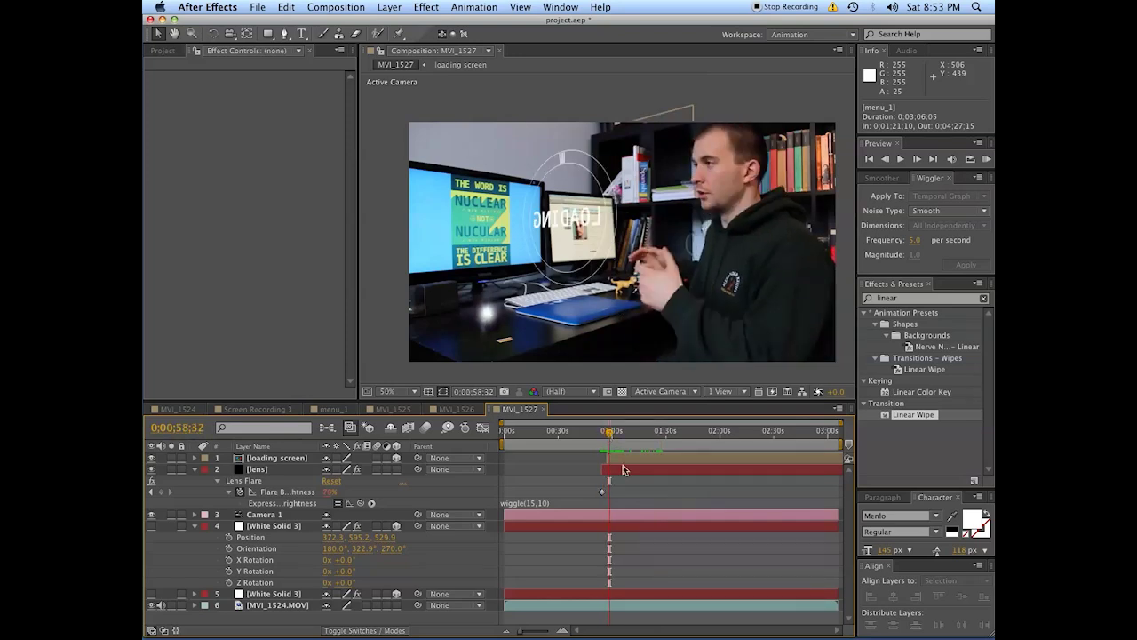
pyautogui.click(632, 457)
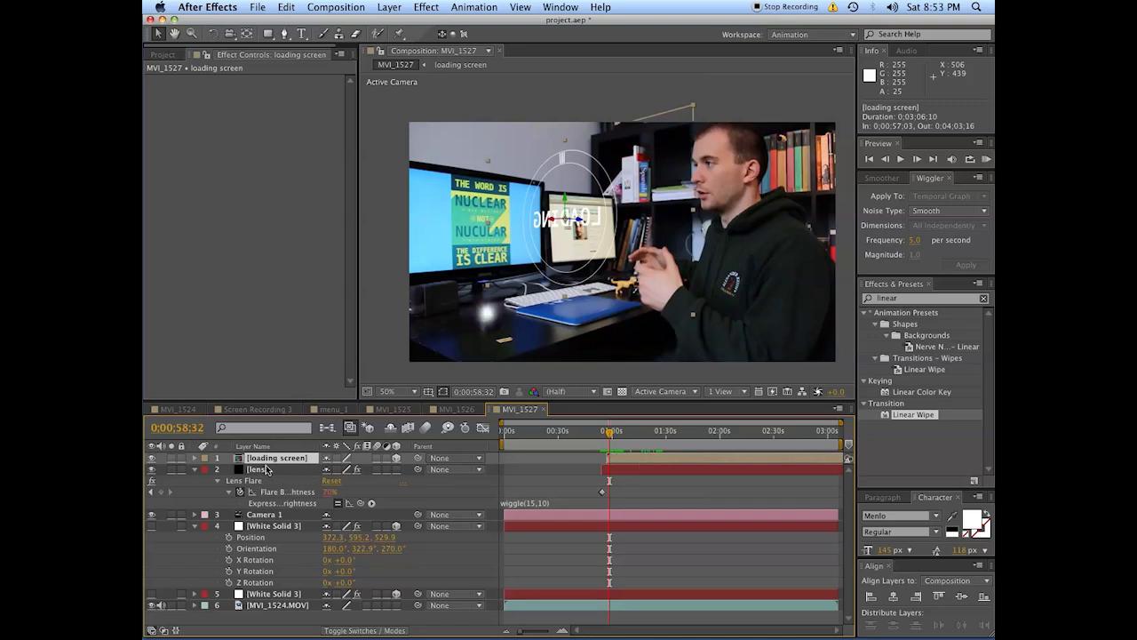
pyautogui.press('t')
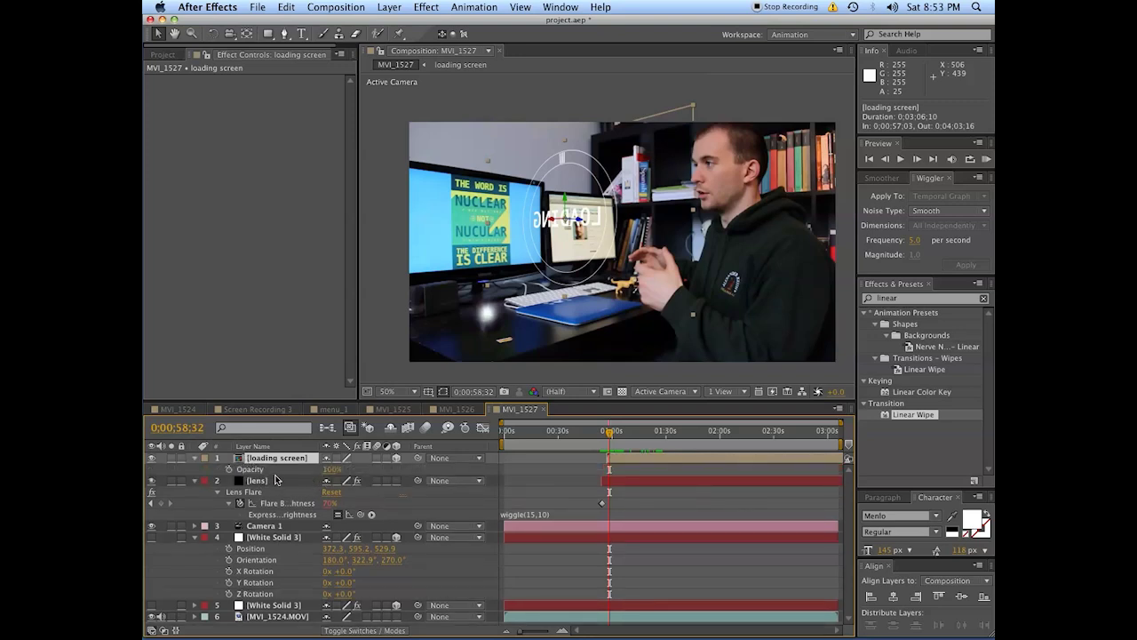
pyautogui.keyDown('alt'); pyautogui.click(228, 469); pyautogui.keyUp('alt')
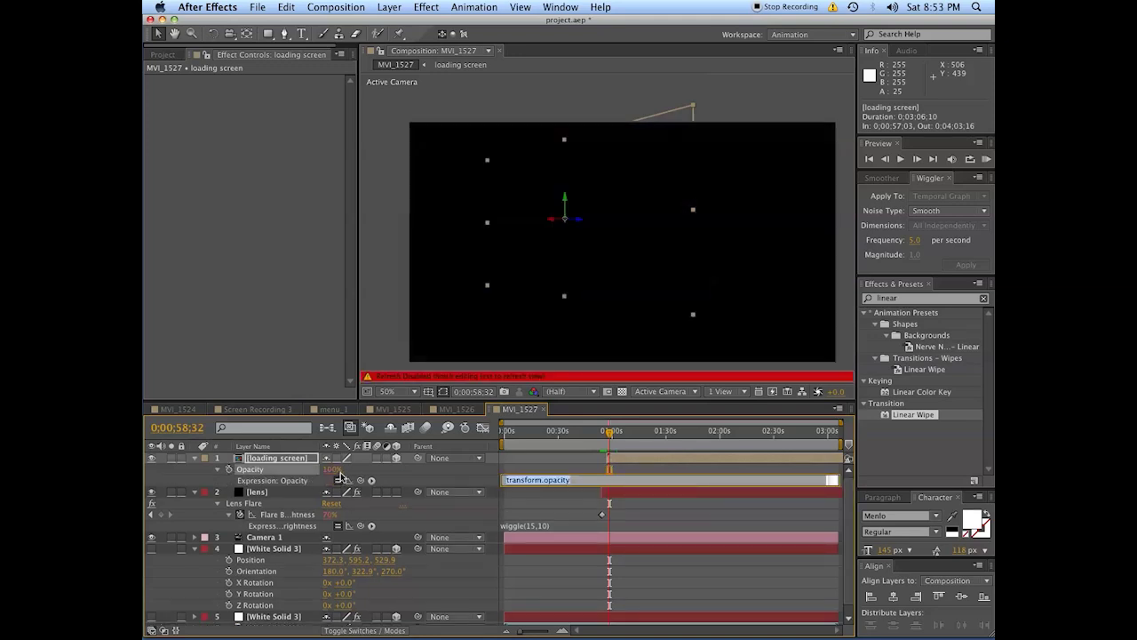
pyautogui.moveTo(360, 480); pyautogui.dragTo(284, 514)
pyautogui.click(560, 519)
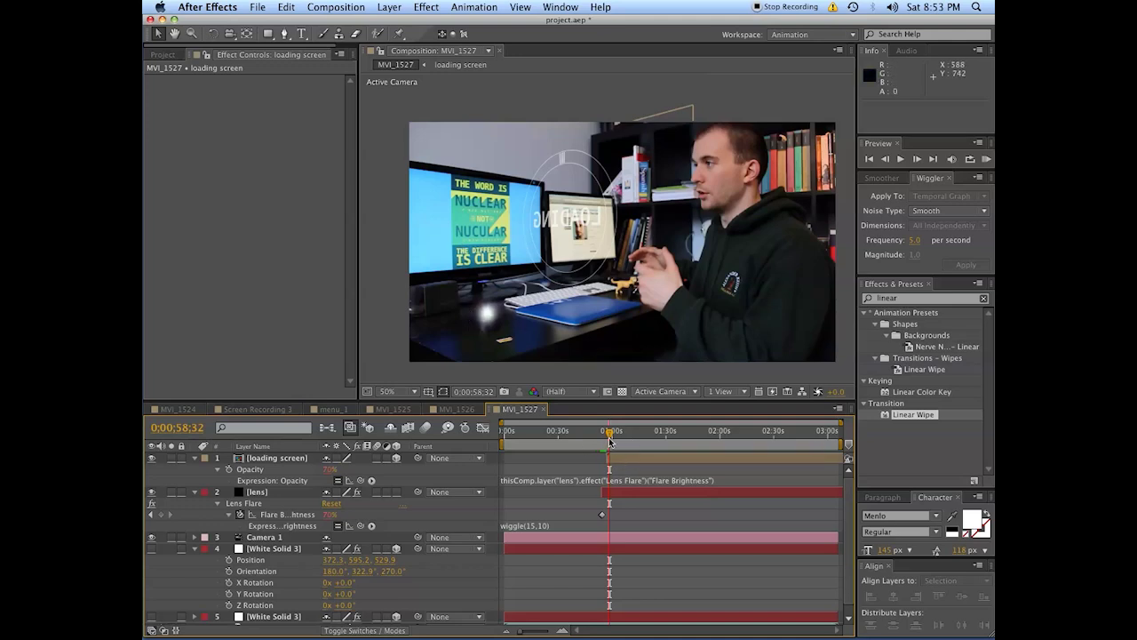
pyautogui.moveTo(611, 440); pyautogui.dragTo(616, 442)
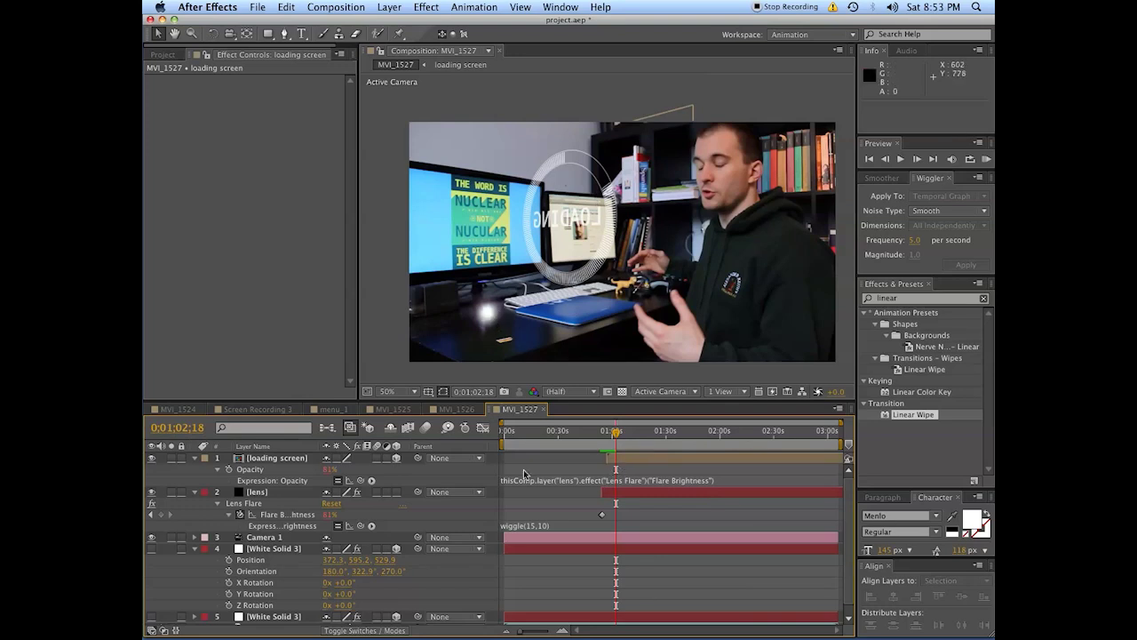
# Set the loading screen layer's blending mode to Add
pyautogui.click(276, 458)
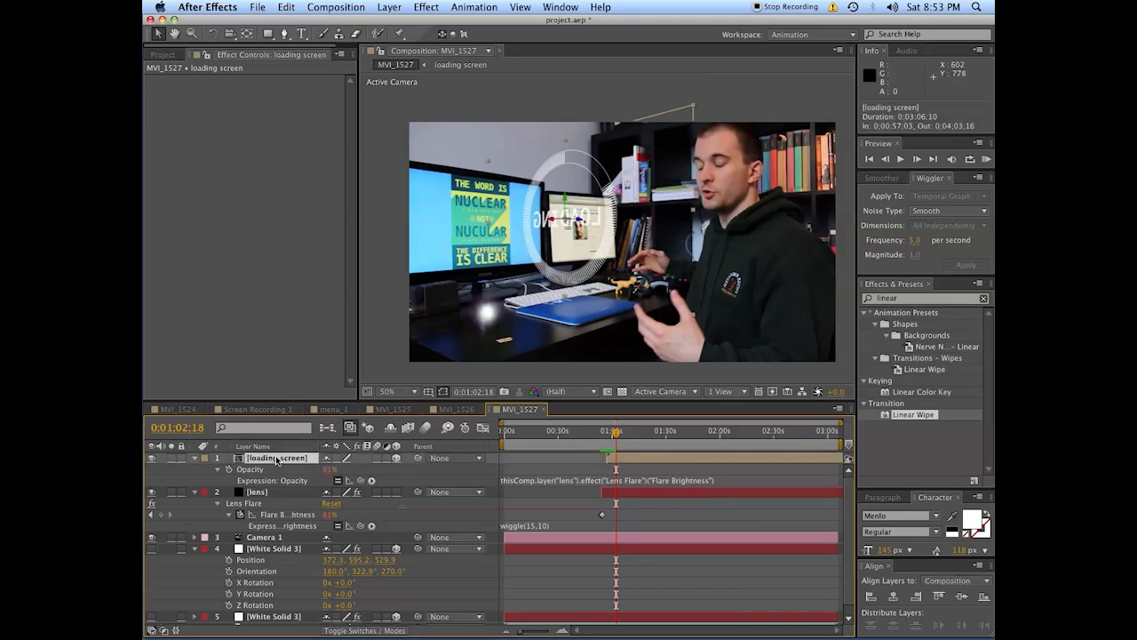
pyautogui.click(356, 630)
pyautogui.click(342, 457)
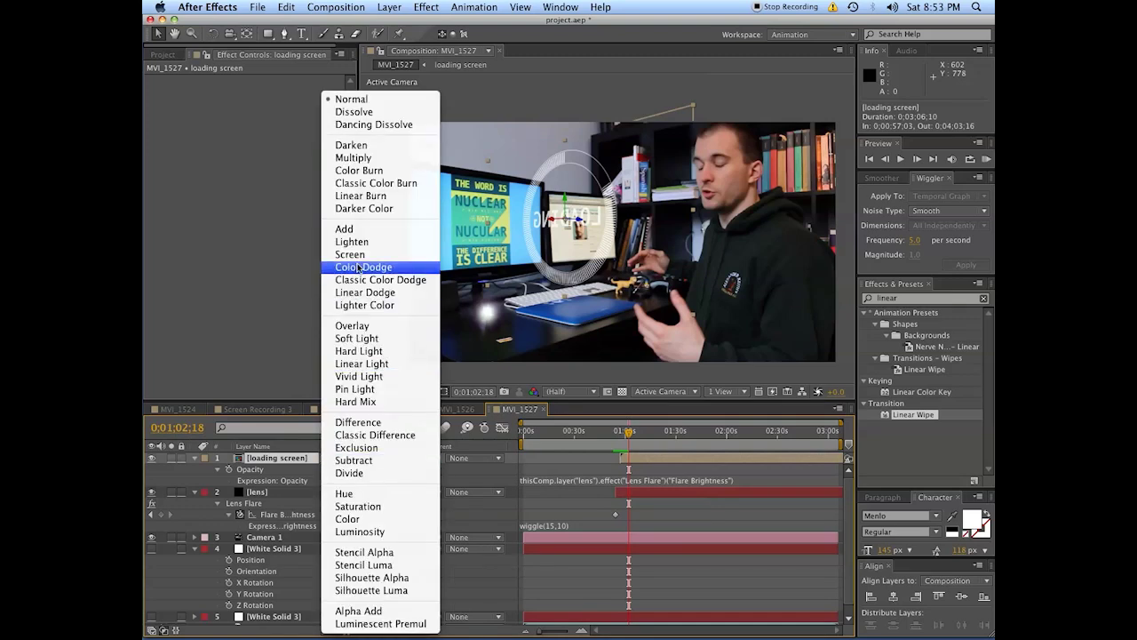
pyautogui.click(358, 229)
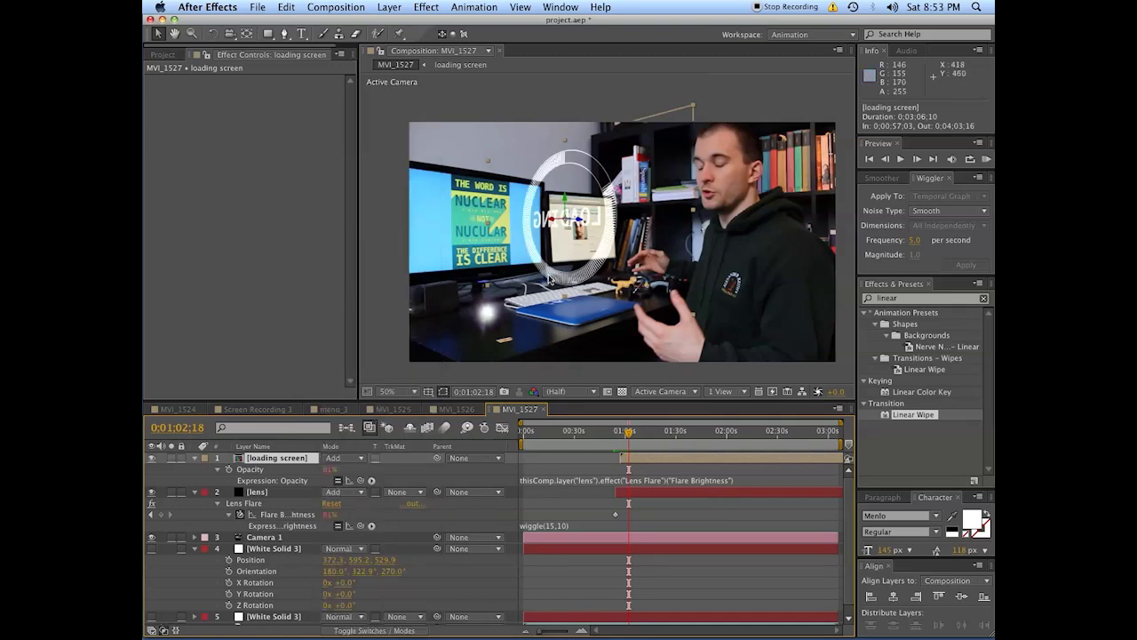
# Multiply the loading screen layer's Opacity expression by .5
pyautogui.click(749, 479)
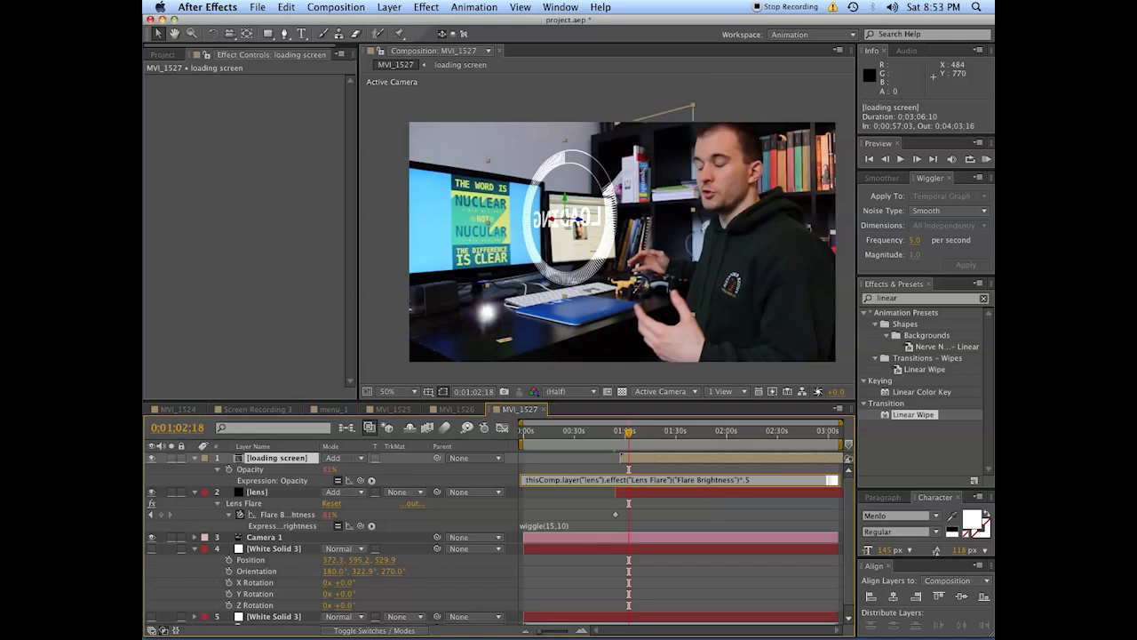
pyautogui.press('Return')
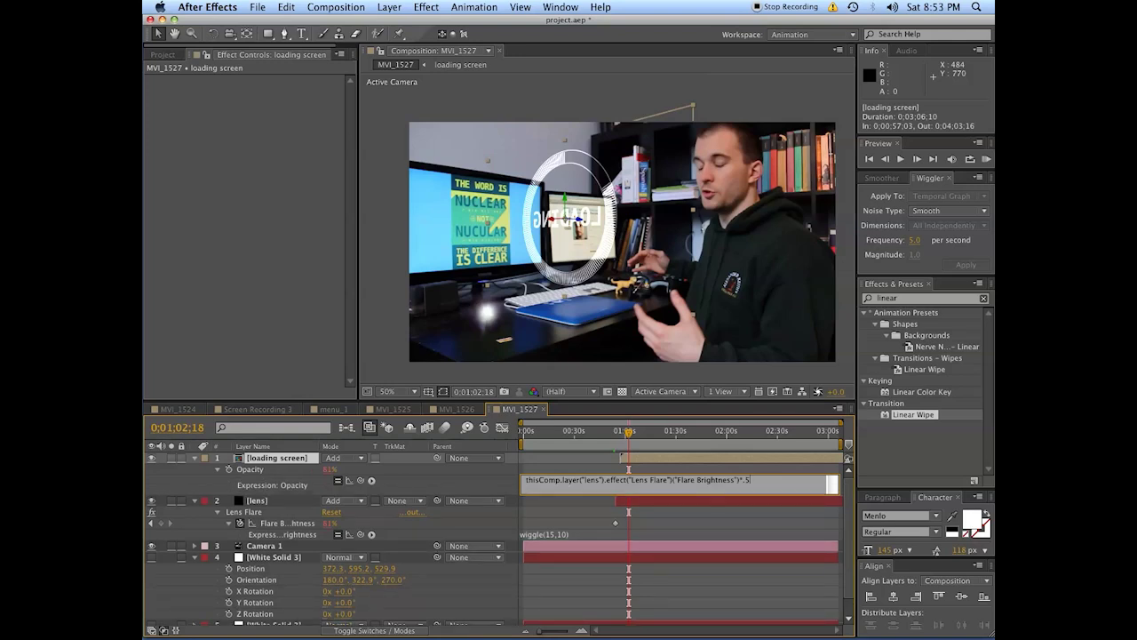
pyautogui.press('KP_Enter')
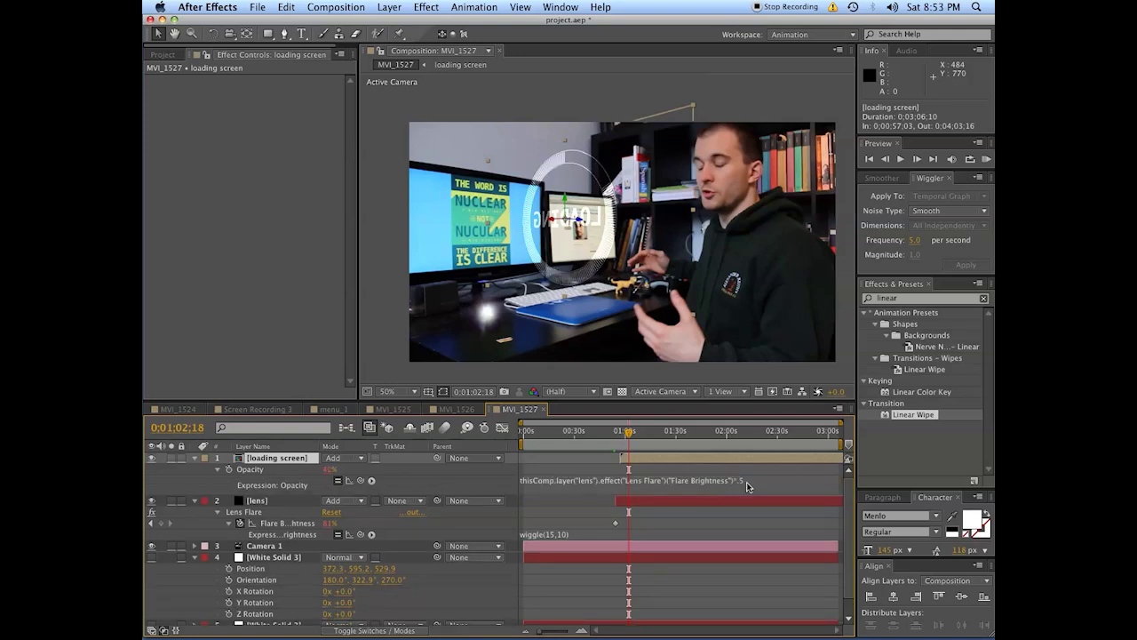
# Apply Fast Blur to the loading screen layer and set its Blurriness to 3
pyautogui.click(646, 462)
pyautogui.click(927, 299)
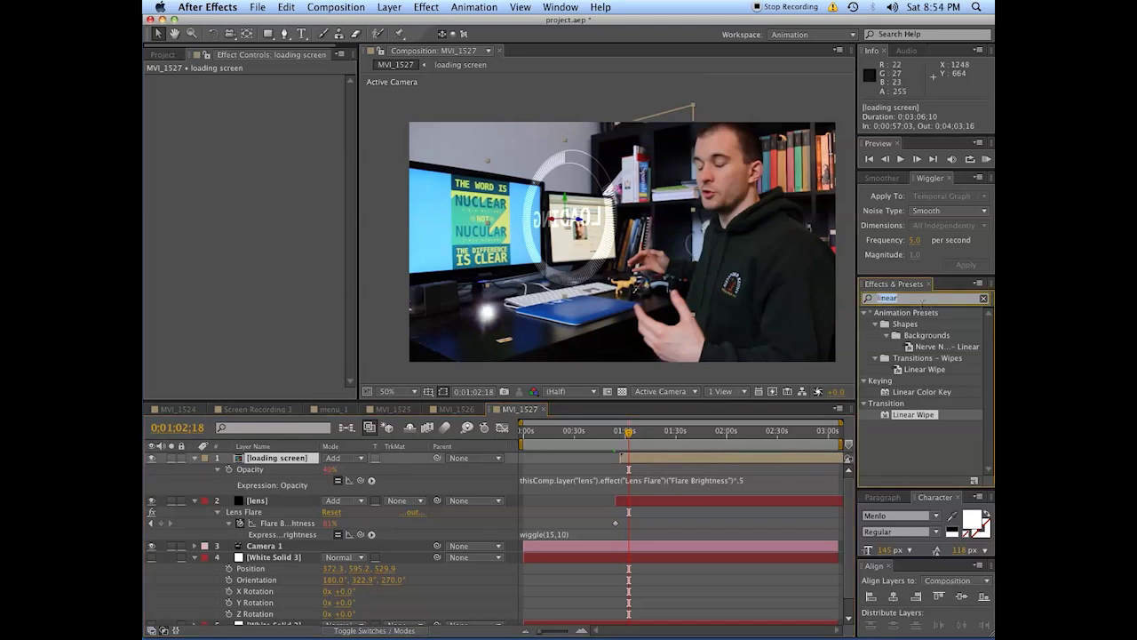
pyautogui.write('fast bl')
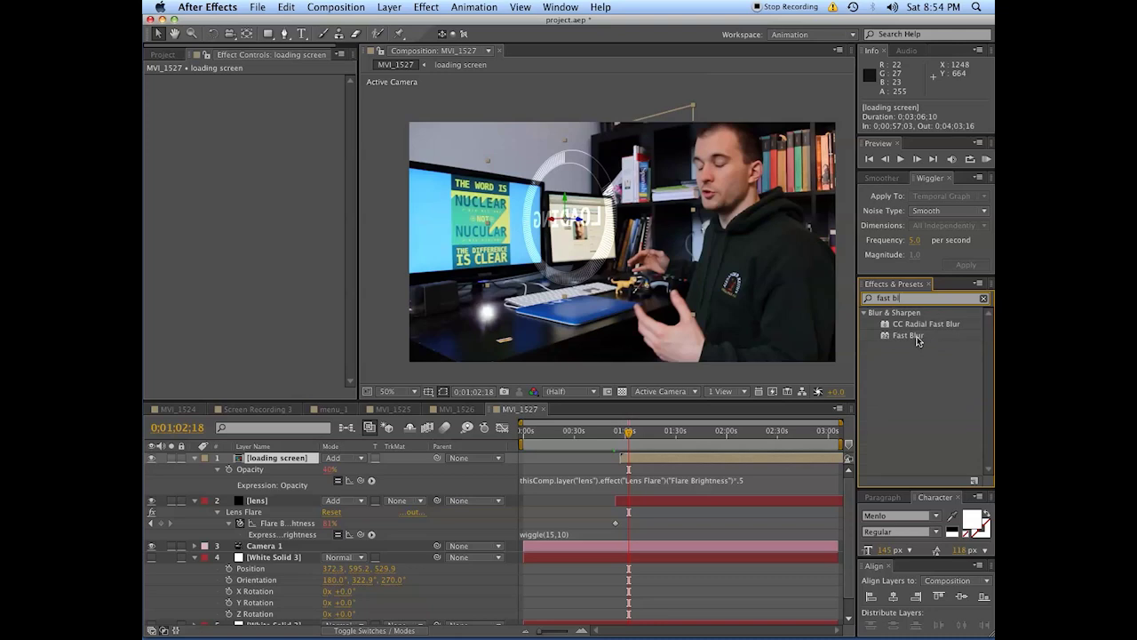
pyautogui.doubleClick(914, 335)
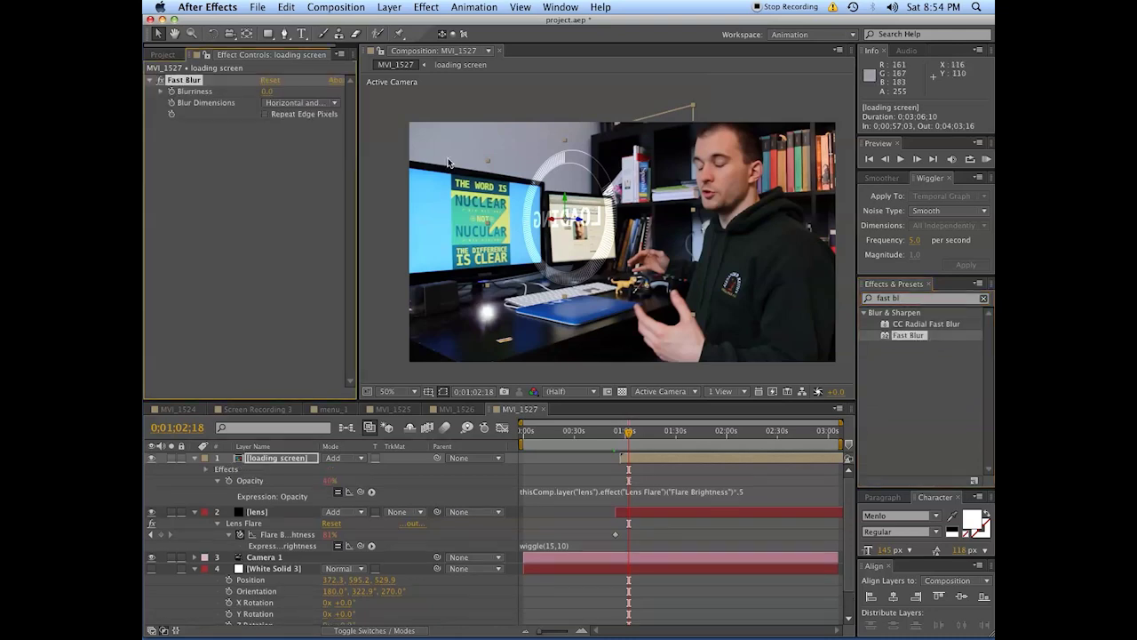
pyautogui.write('3')
pyautogui.press('Return')
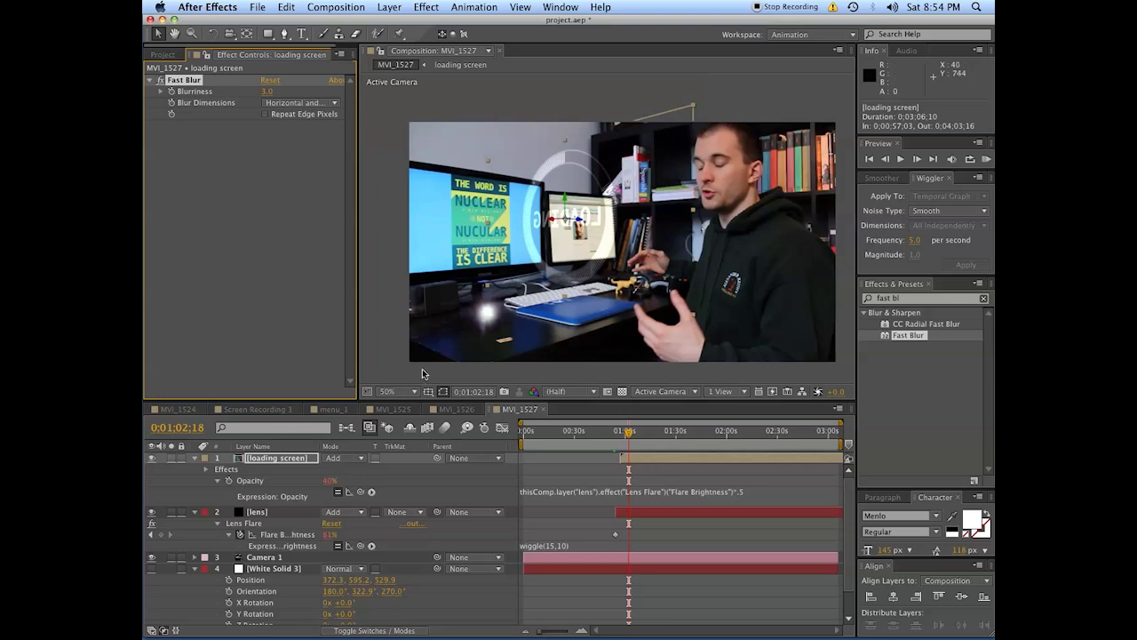
# Add a null object with the expression wiggle(30,.5) on its Position and play the result
pyautogui.click(469, 484)
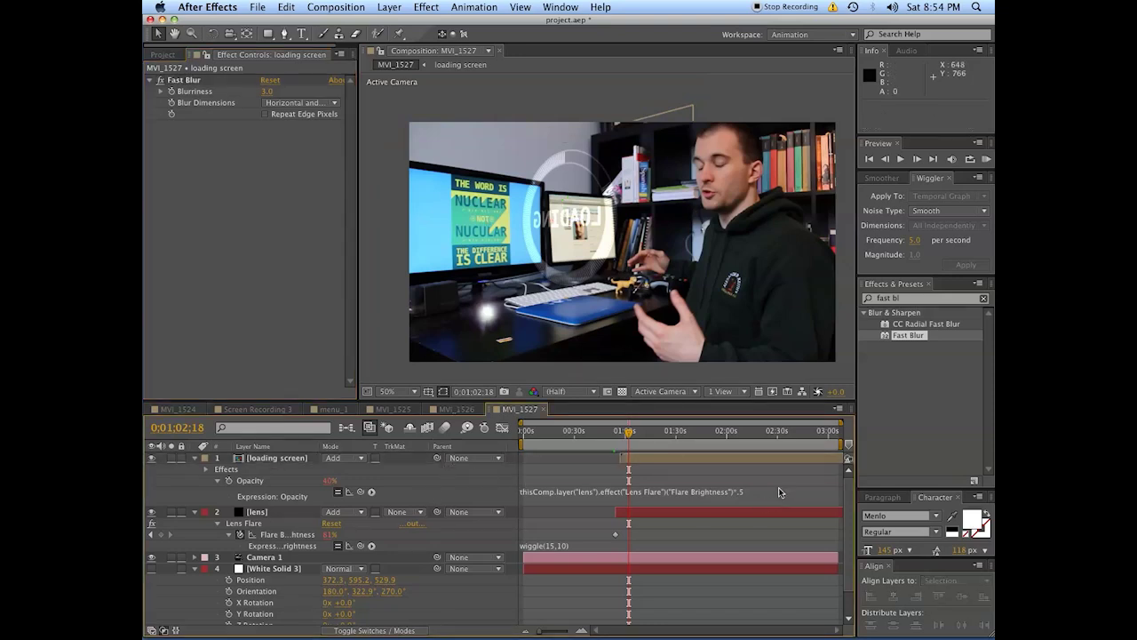
pyautogui.click(389, 7)
pyautogui.moveTo(444, 23)
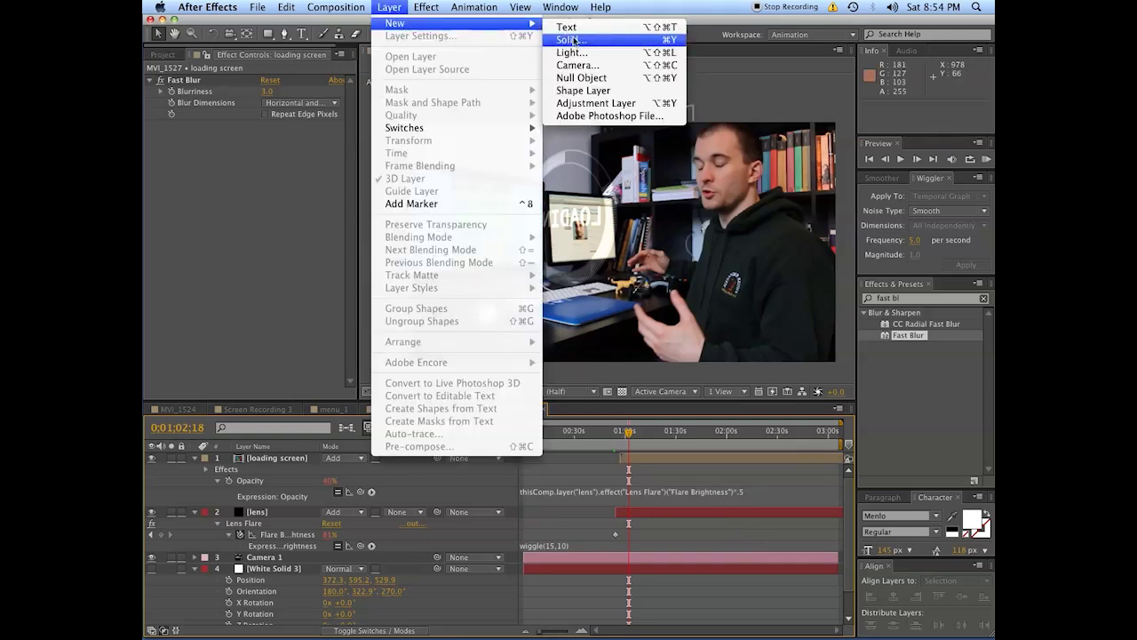
pyautogui.click(581, 77)
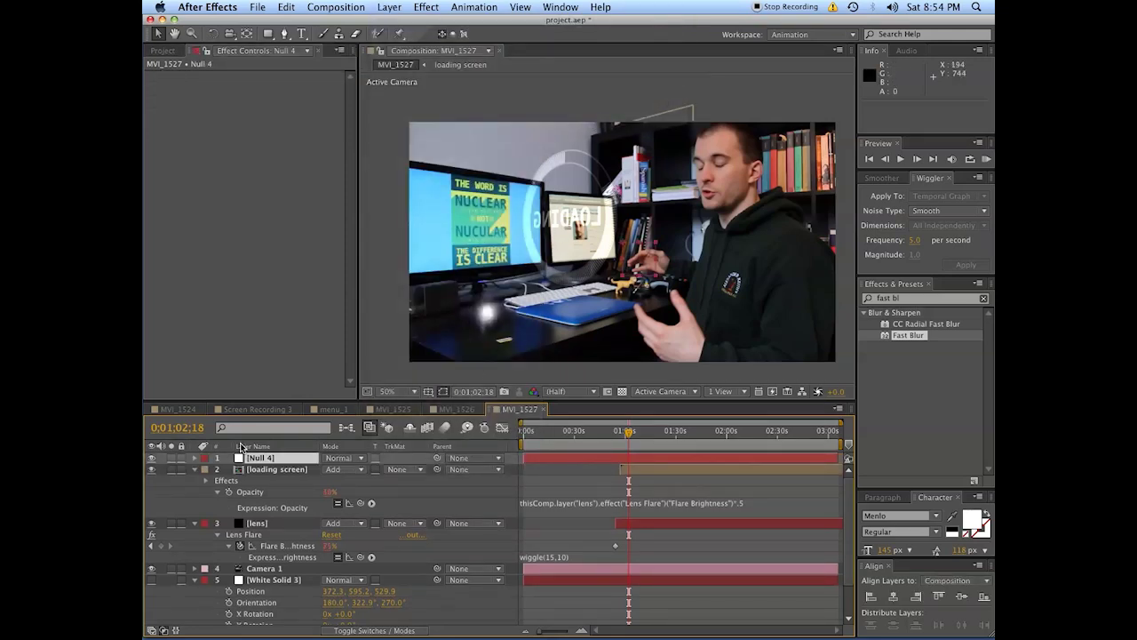
pyautogui.press('p')
pyautogui.keyDown('alt'); pyautogui.click(230, 469); pyautogui.keyUp('alt')
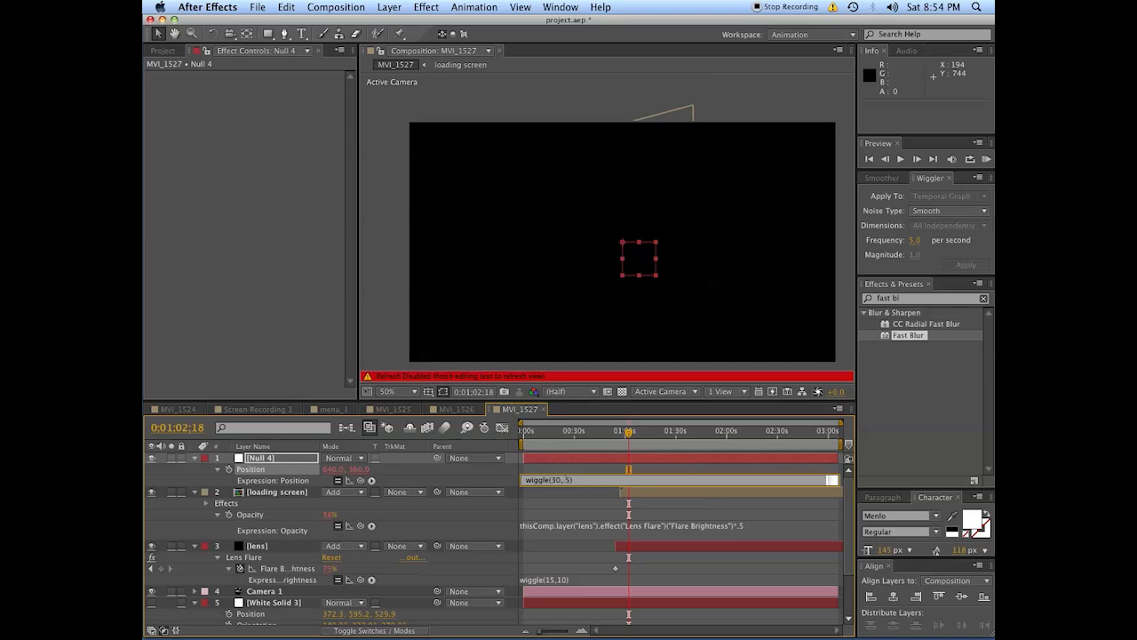
pyautogui.click(227, 354)
pyautogui.press('space')
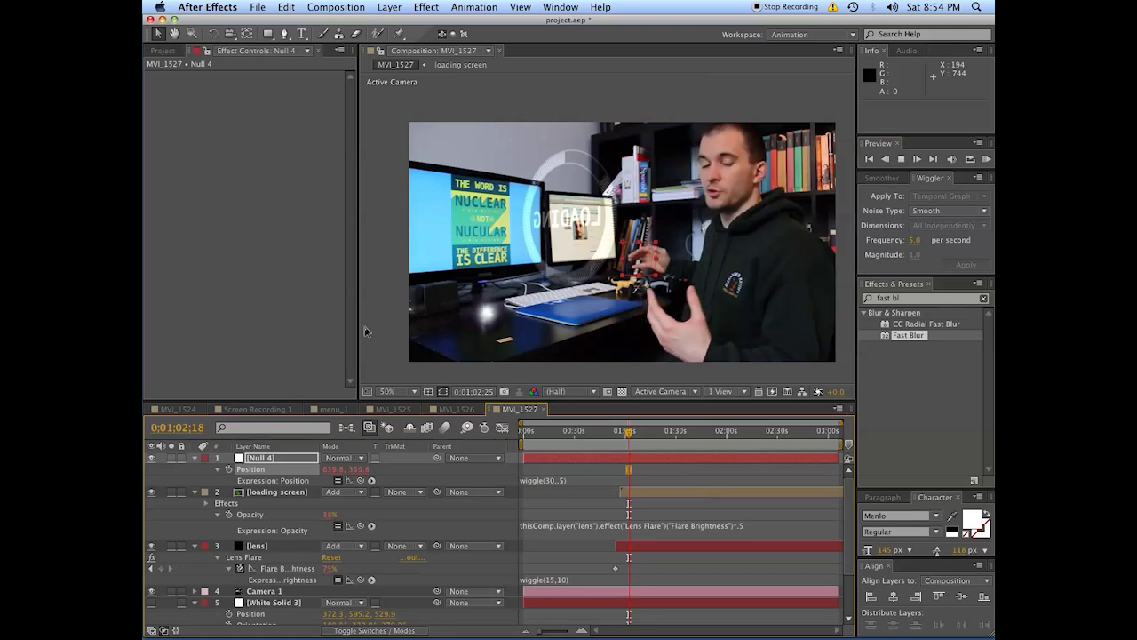
# Parent the loading screen layer to the wiggling null and preview the jitter
pyautogui.click(635, 493)
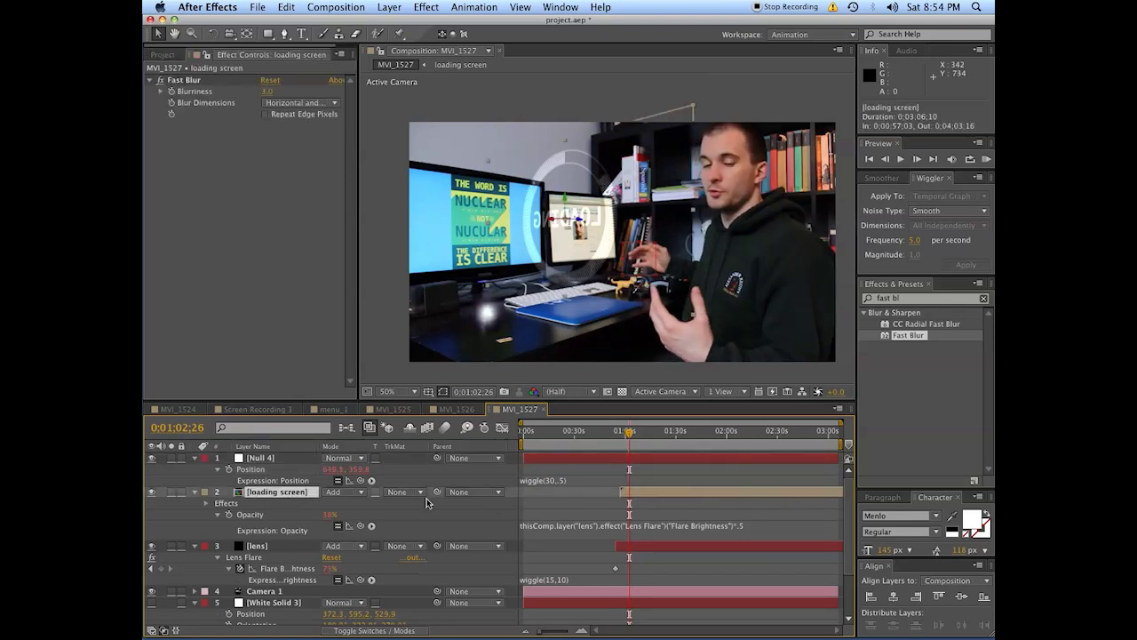
pyautogui.moveTo(438, 493); pyautogui.dragTo(261, 457)
pyautogui.press('space')
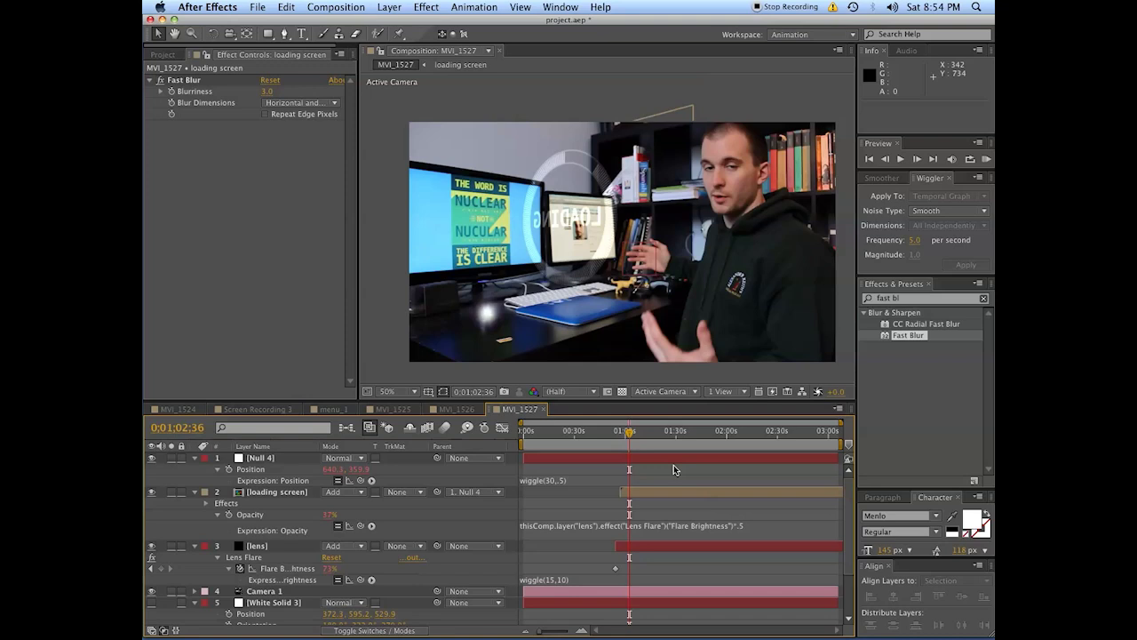
# Duplicate the loading screen layer and set the copy's Fast Blur Blurriness to 25
pyautogui.click(646, 494)
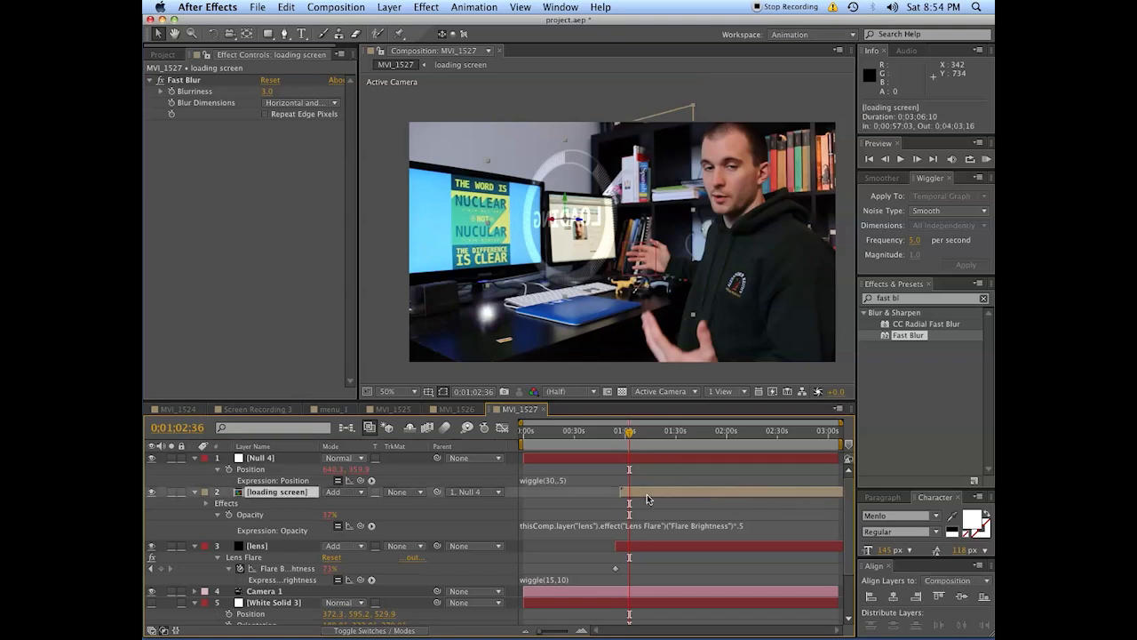
pyautogui.press('super+d')
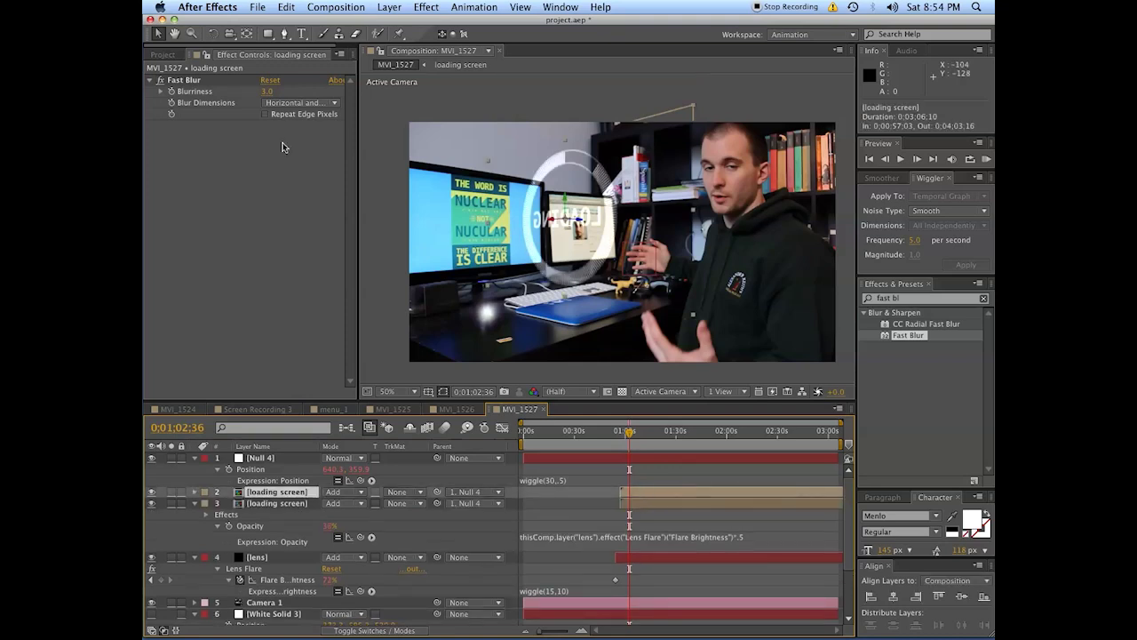
pyautogui.click(267, 91)
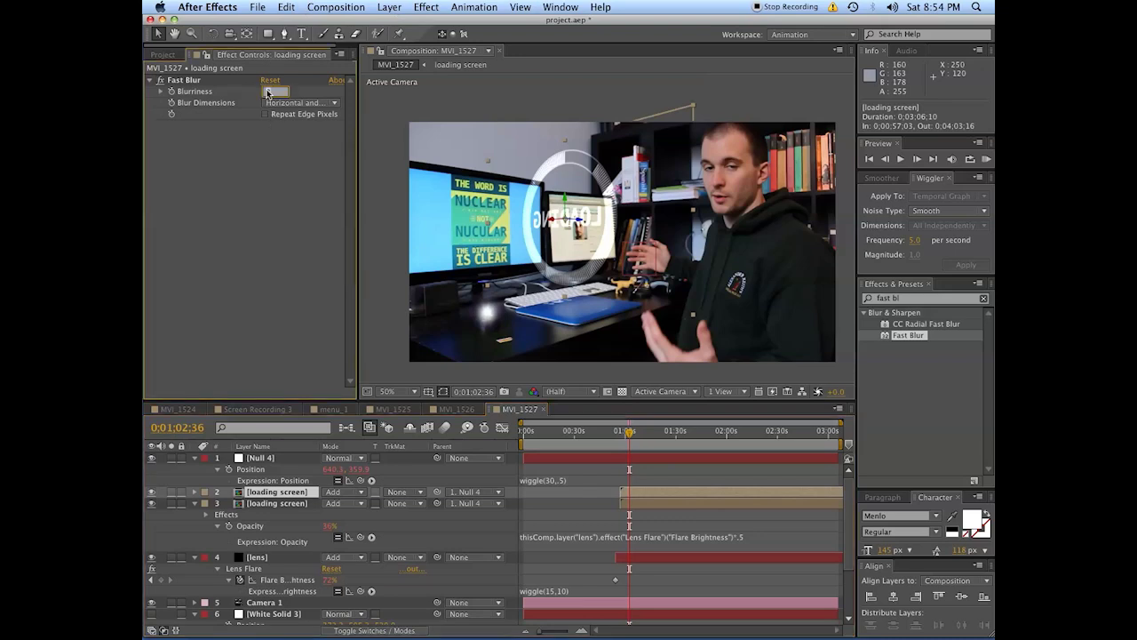
pyautogui.write('20')
pyautogui.press('Return')
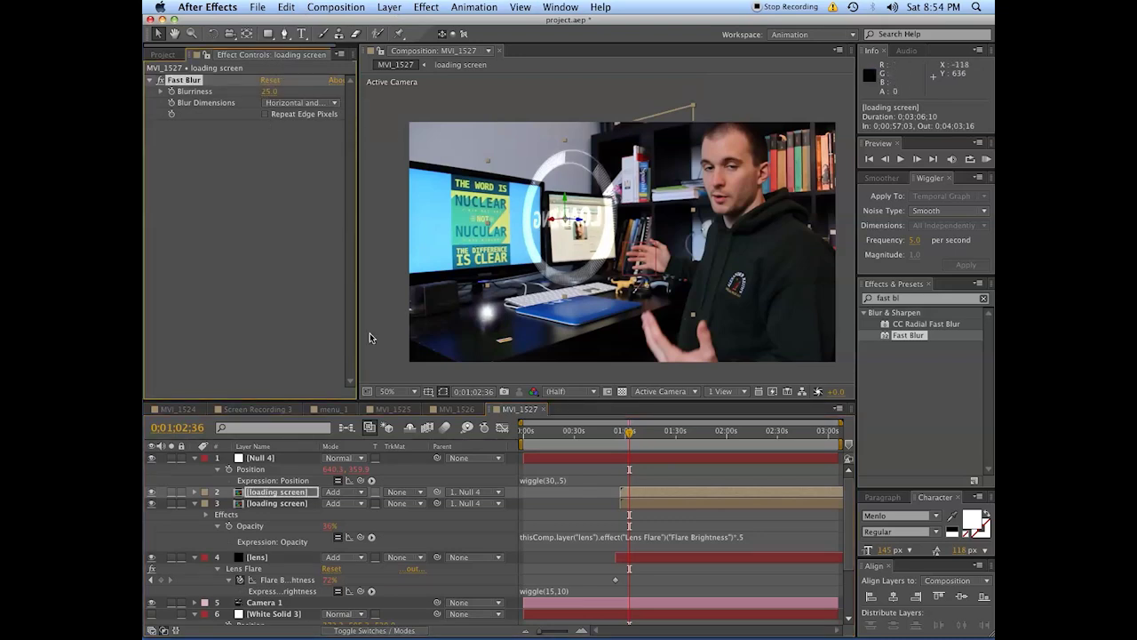
pyautogui.press('.')
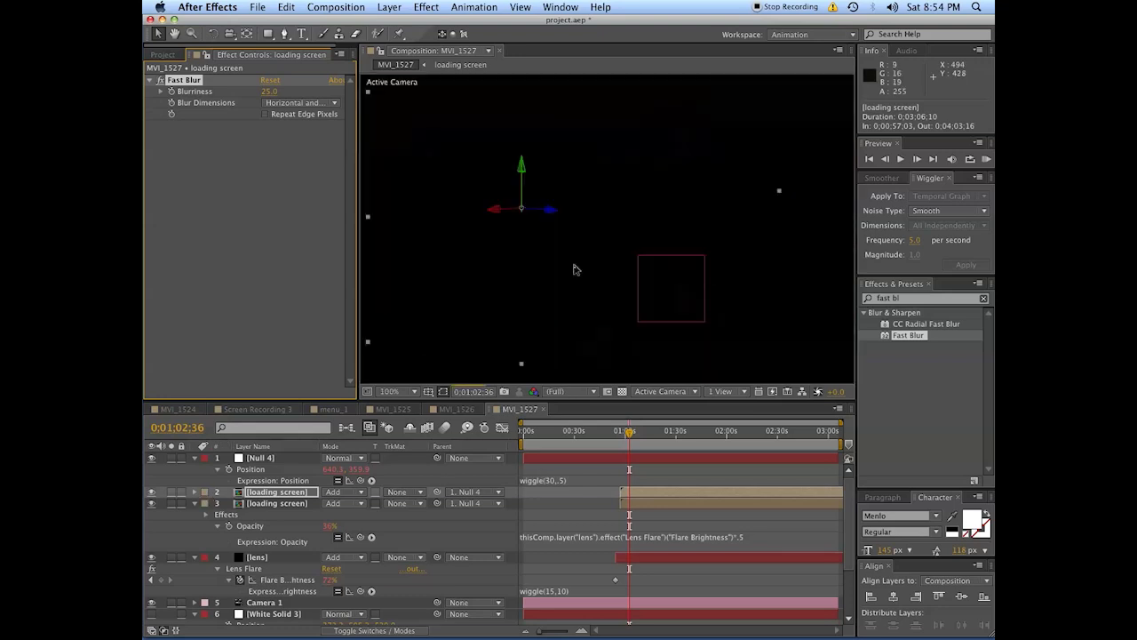
pyautogui.press(',')
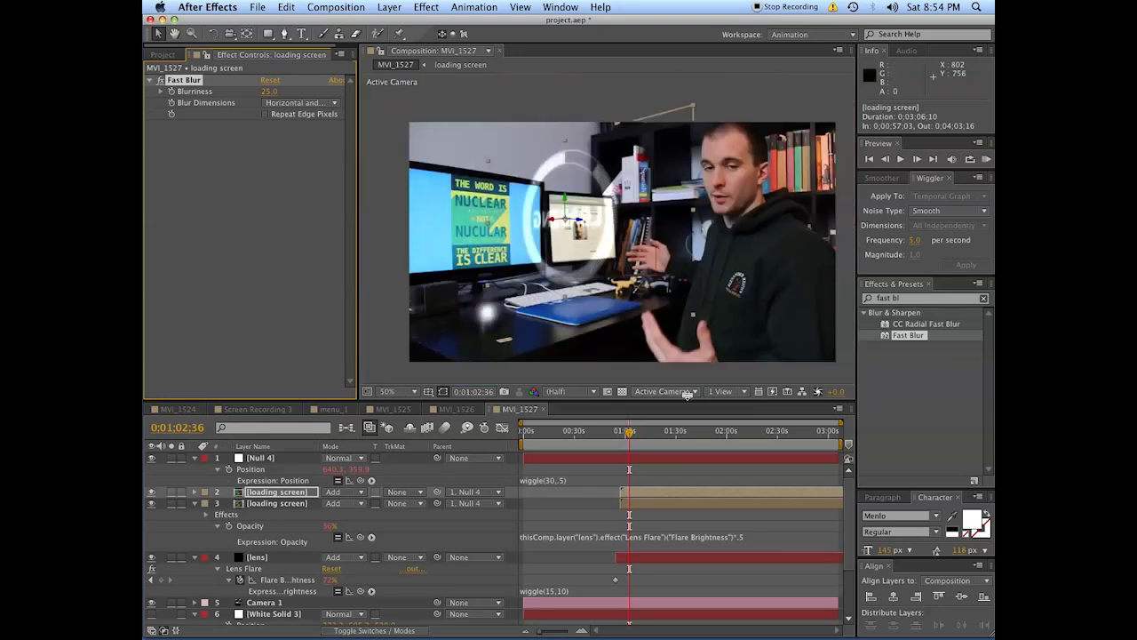
# Change the multiplier in the blurred copy's Opacity expression to .25 and preview the glow
pyautogui.click(619, 441)
pyautogui.moveTo(619, 442); pyautogui.dragTo(627, 443)
pyautogui.write('thisComp.layer("lens").effect("Lens Flare")("Flare Brightness")*.5')
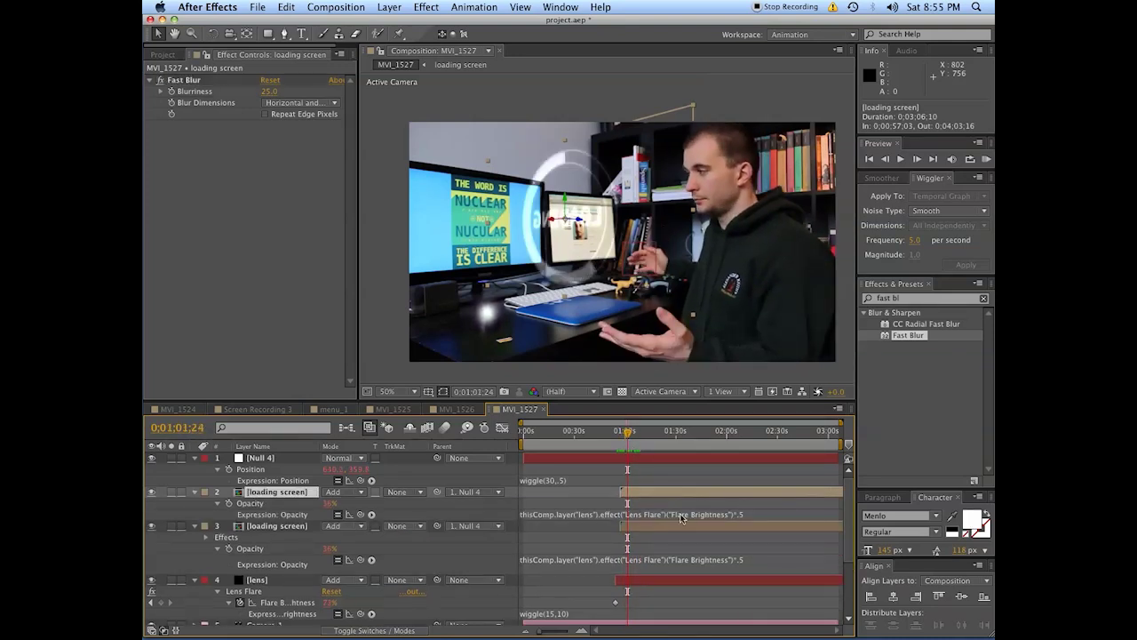
pyautogui.click(755, 514)
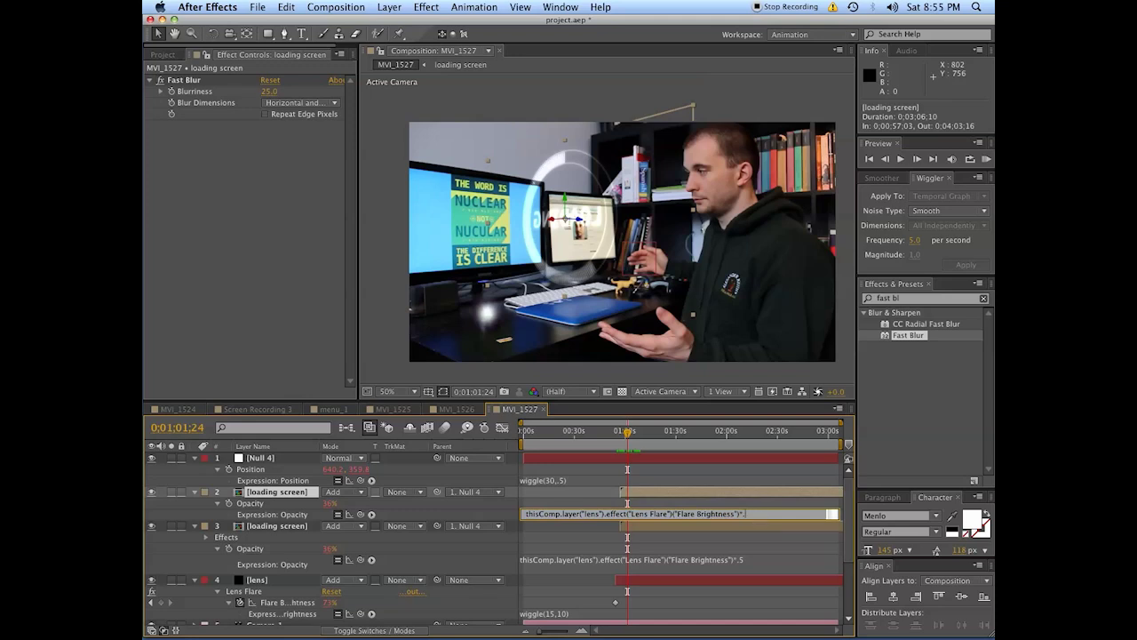
pyautogui.write('25')
pyautogui.press('KP_Enter')
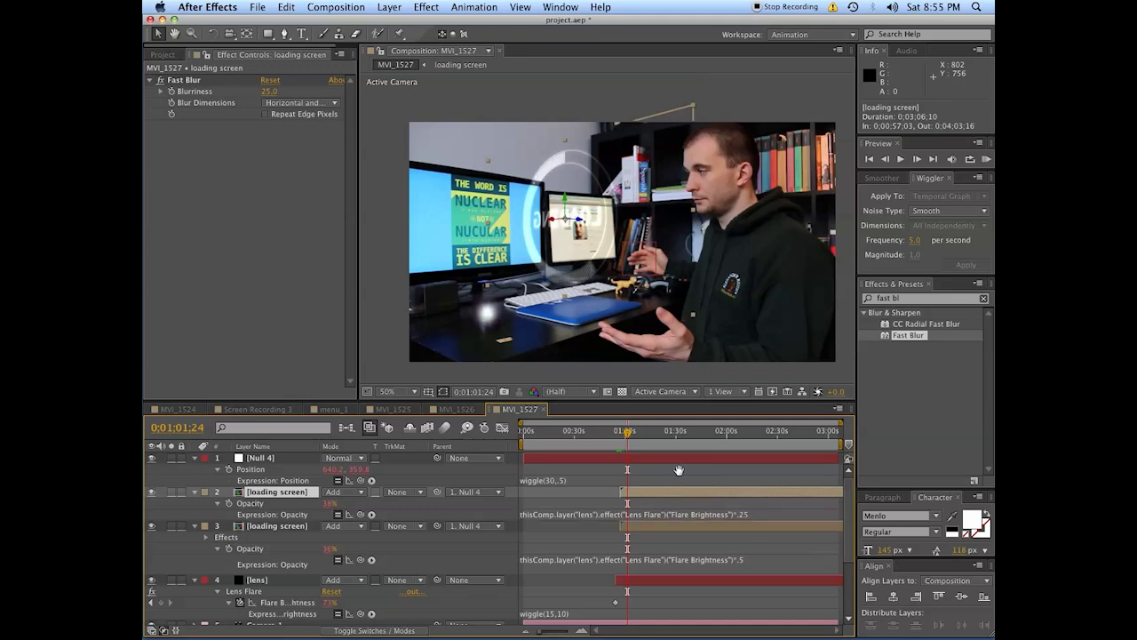
pyautogui.moveTo(633, 441)
pyautogui.mouseDown()
pyautogui.moveTo(643, 441)
pyautogui.moveTo(629, 450)
pyautogui.mouseUp()
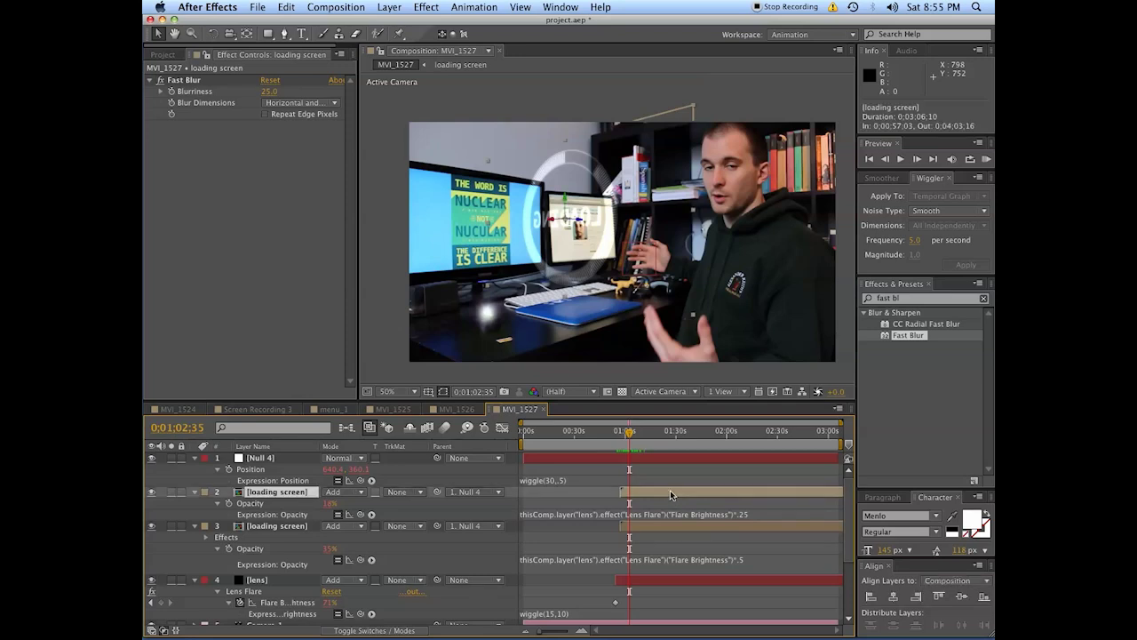
# Duplicate the blurred loading screen layer, scale the new copy to 85%, and offset it to about -321, -76.6, 459.5
pyautogui.press('super+d')
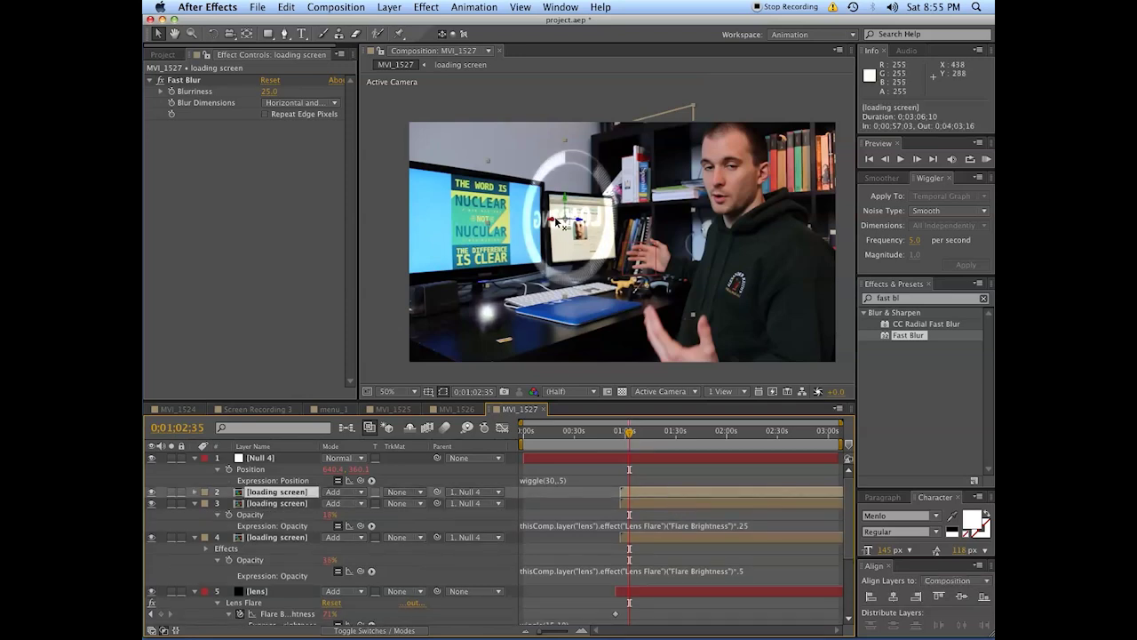
pyautogui.moveTo(560, 217)
pyautogui.mouseDown()
pyautogui.moveTo(548, 226)
pyautogui.moveTo(576, 228)
pyautogui.moveTo(554, 226)
pyautogui.mouseUp()
pyautogui.press('super+z')
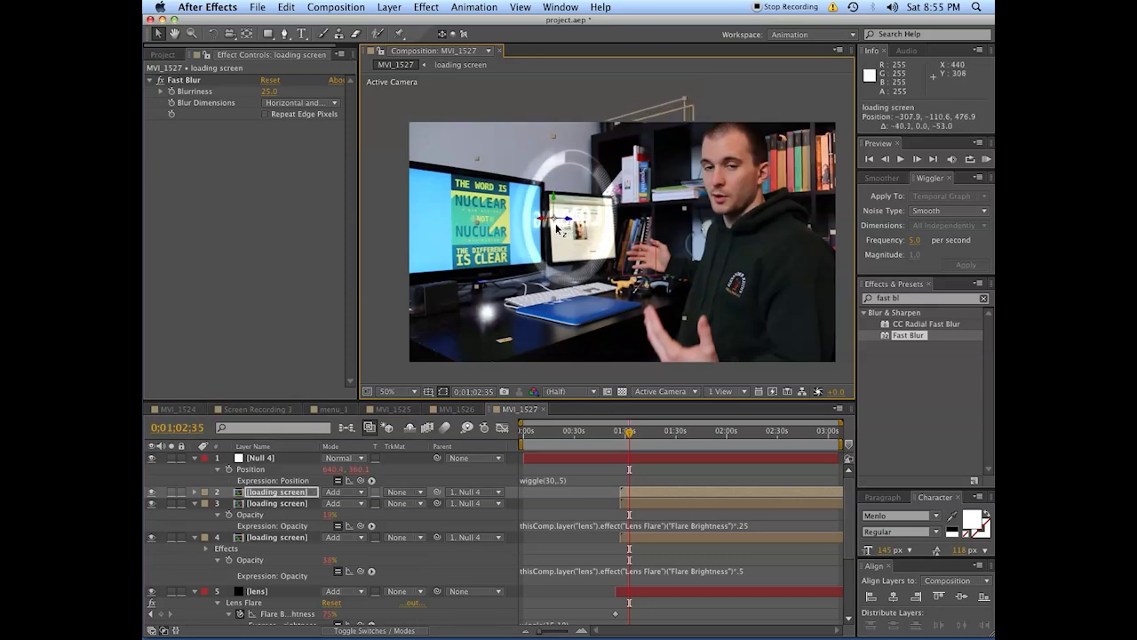
pyautogui.moveTo(684, 104); pyautogui.dragTo(666, 135)
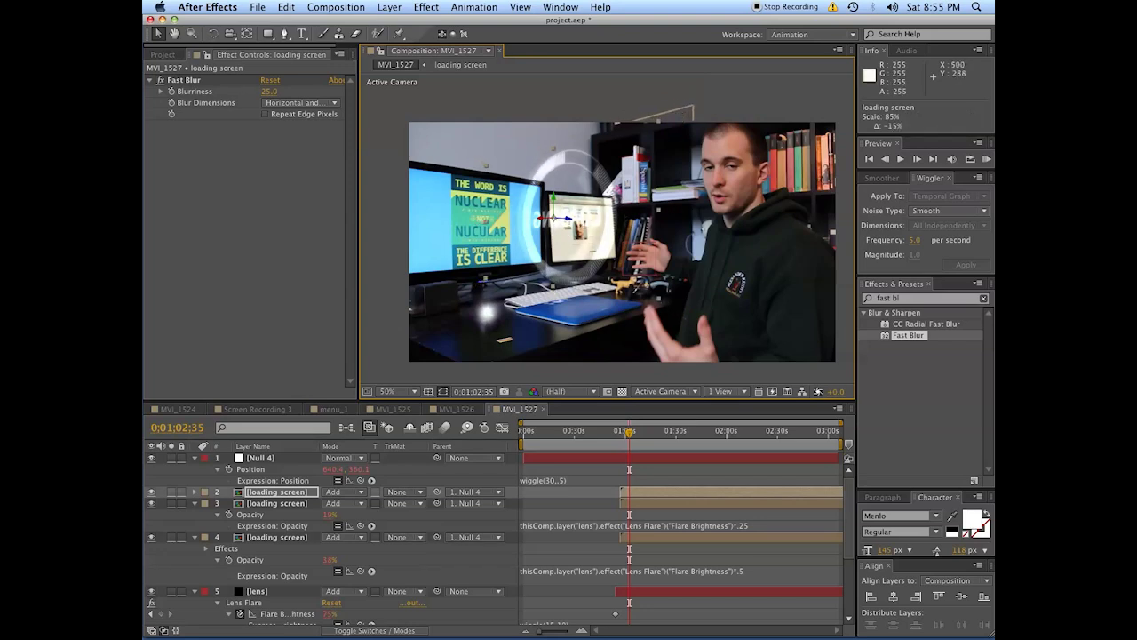
pyautogui.moveTo(573, 222); pyautogui.dragTo(549, 221)
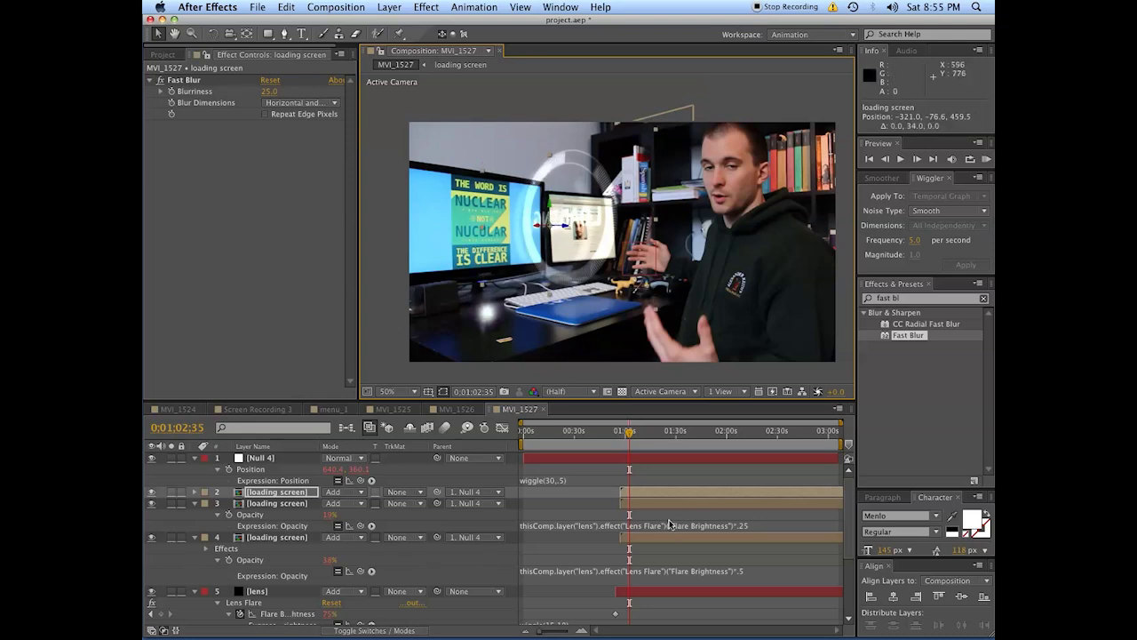
pyautogui.click(620, 444)
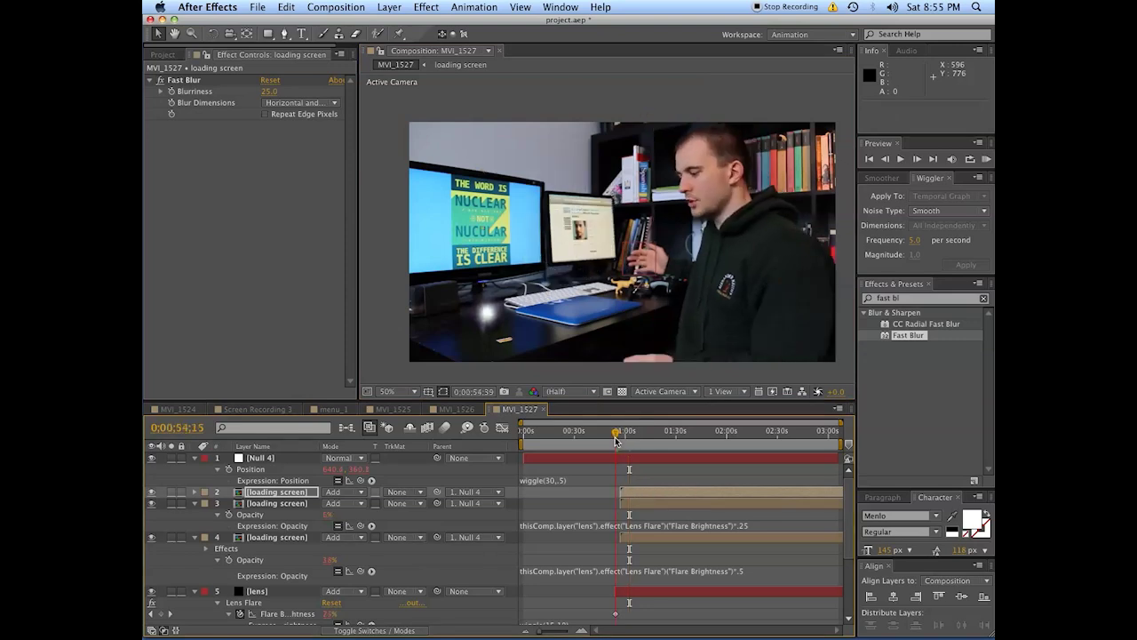
pyautogui.moveTo(619, 444); pyautogui.dragTo(631, 445)
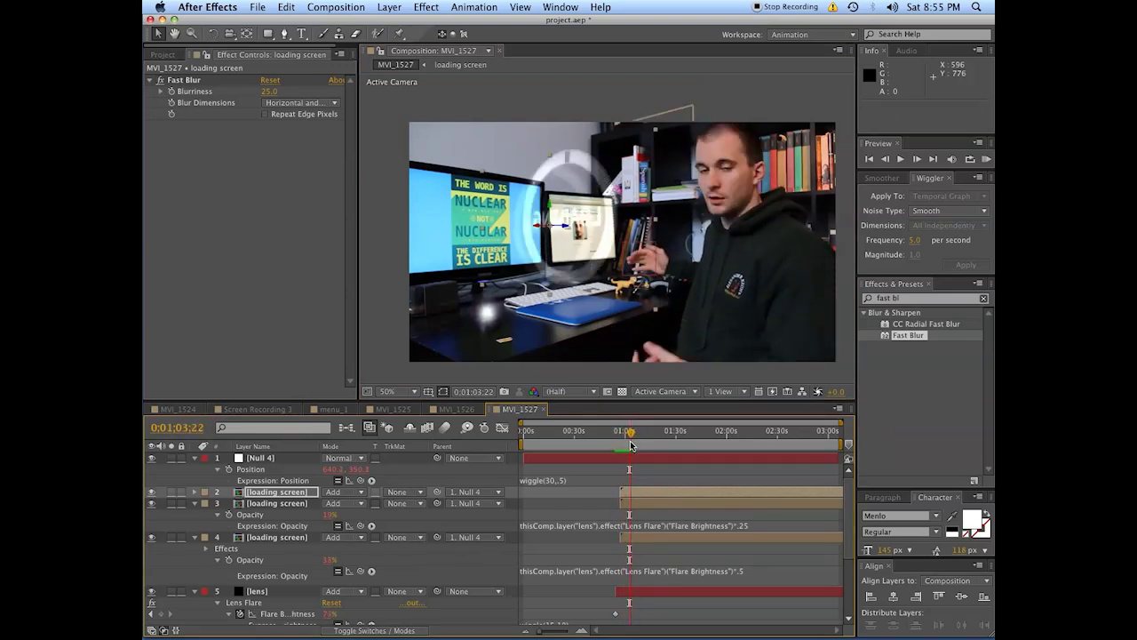
# Change the multiplier in the topmost loading screen copy's Opacity expression to .1
pyautogui.click(653, 499)
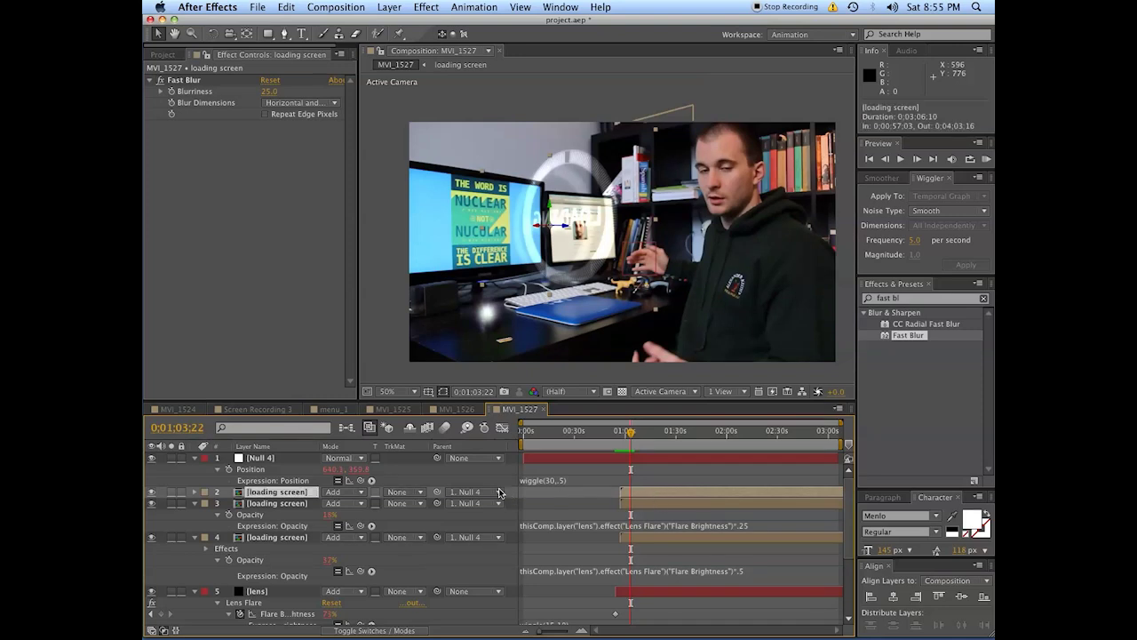
pyautogui.press('super+v')
pyautogui.click(748, 513)
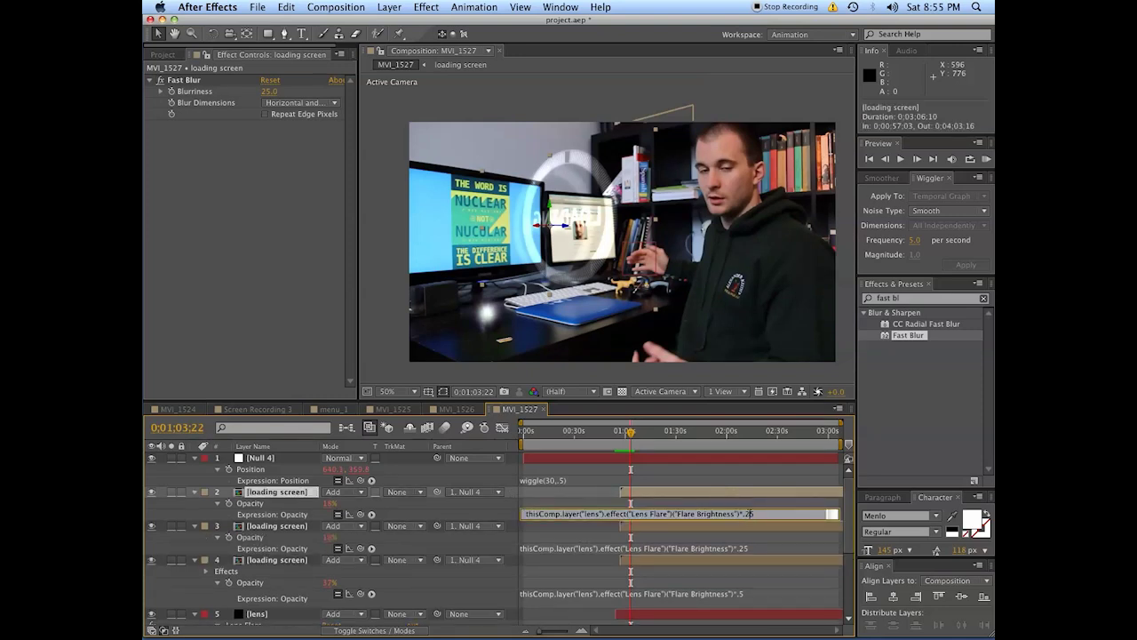
pyautogui.write('.1')
pyautogui.press('KP_Enter')
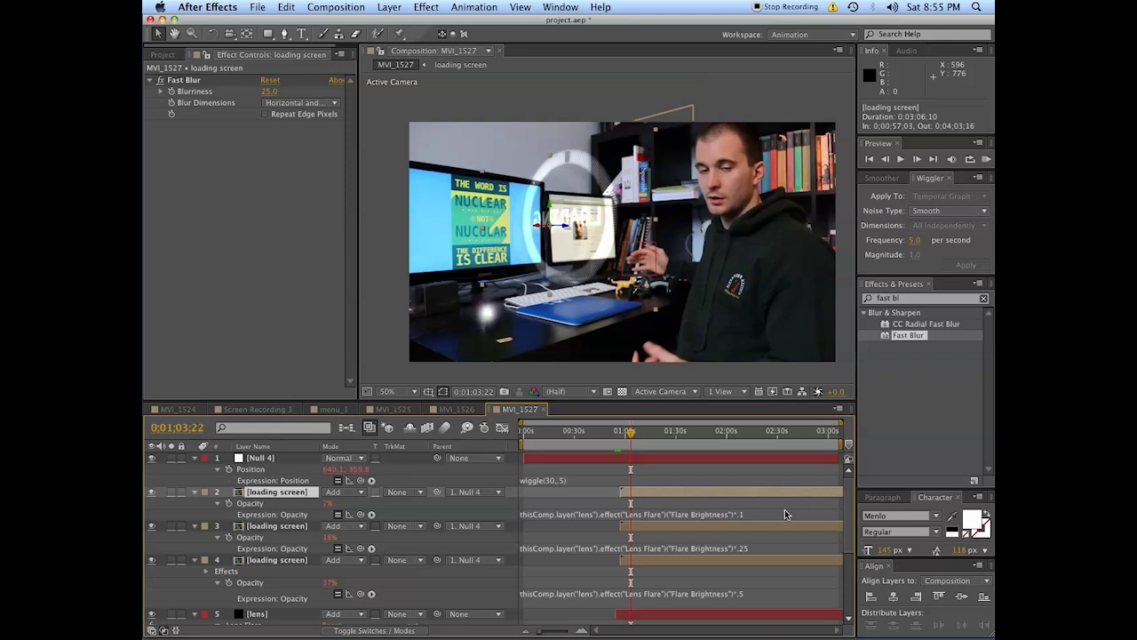
# Scrub through MVI_1527 to check the layered loading screens, and open the loading screen composition
pyautogui.click(735, 499)
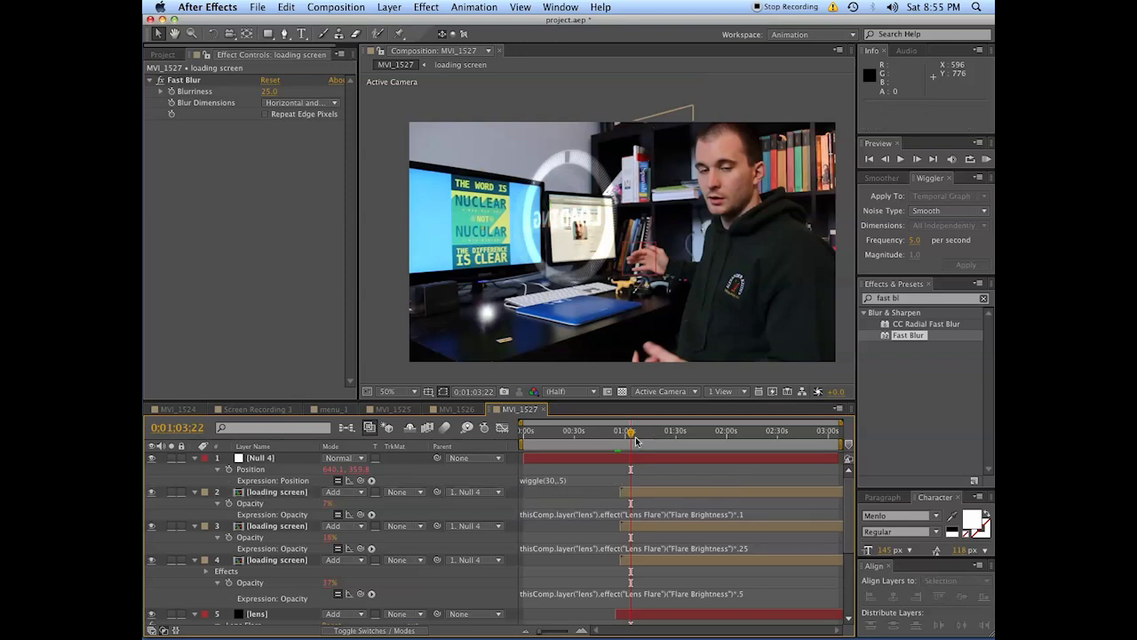
pyautogui.click(619, 439)
pyautogui.moveTo(619, 439); pyautogui.dragTo(629, 446)
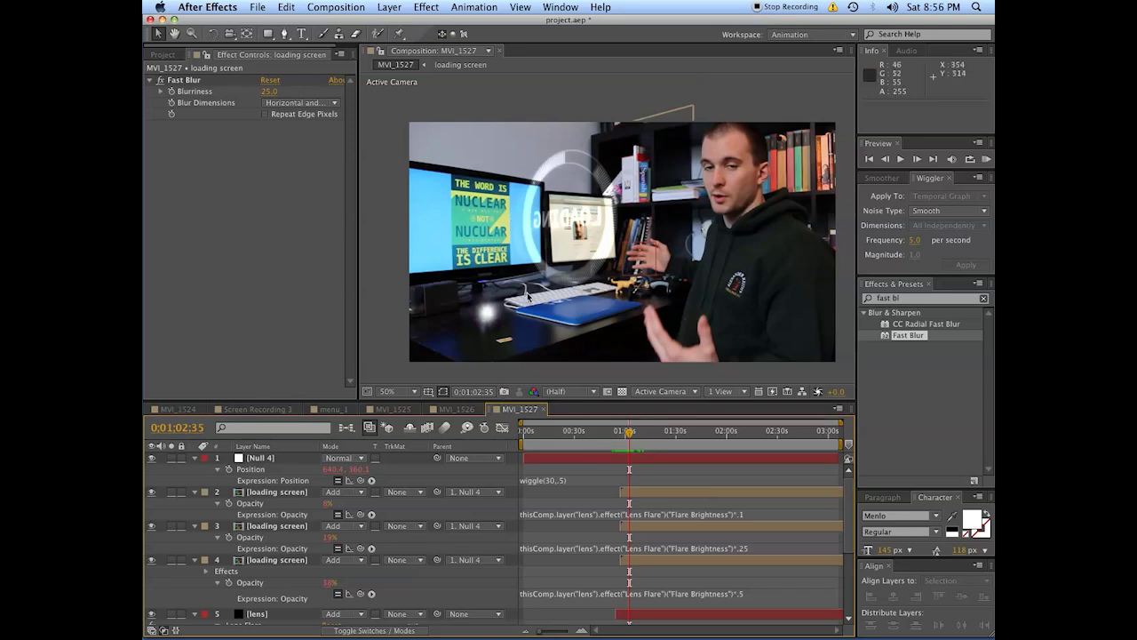
pyautogui.moveTo(630, 431)
pyautogui.mouseDown()
pyautogui.moveTo(681, 433)
pyautogui.moveTo(649, 435)
pyautogui.mouseUp()
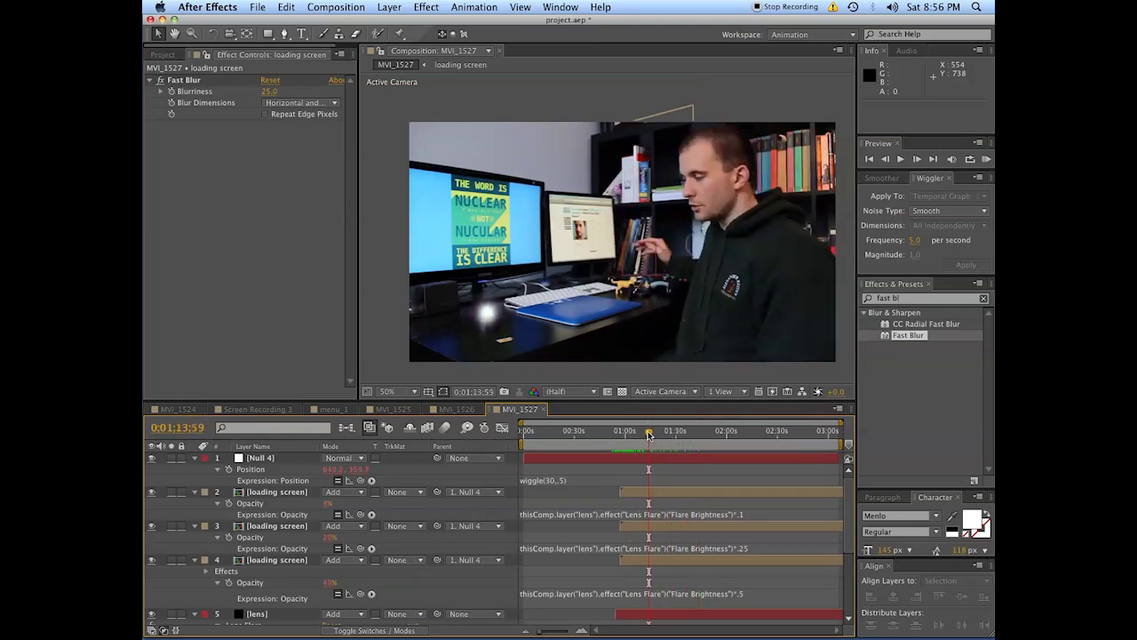
pyautogui.click(673, 439)
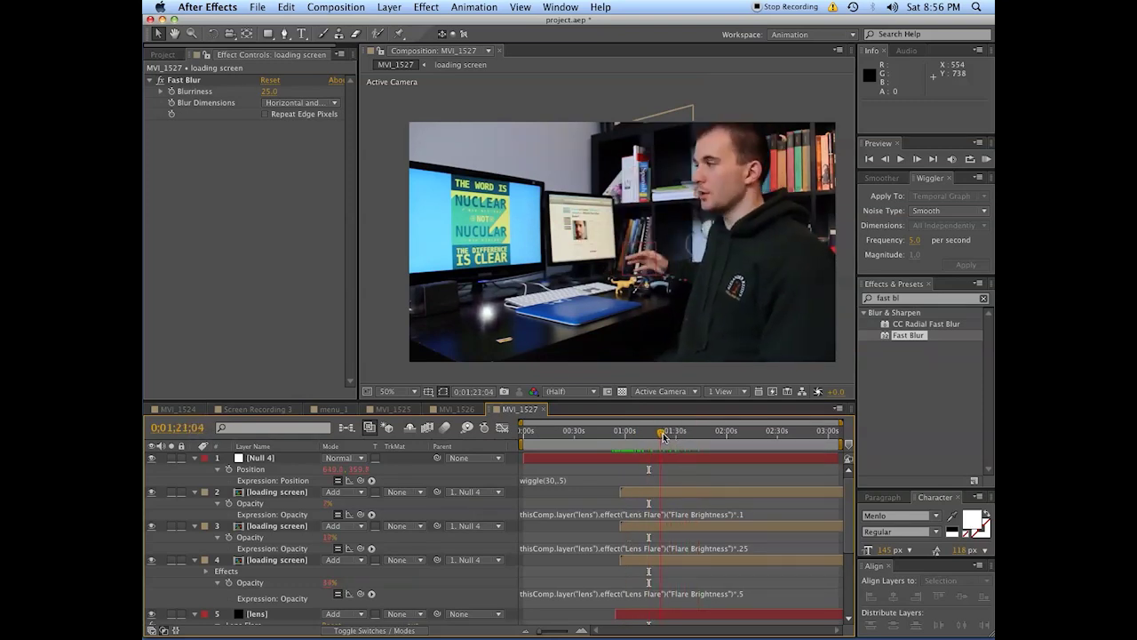
pyautogui.doubleClick(676, 492)
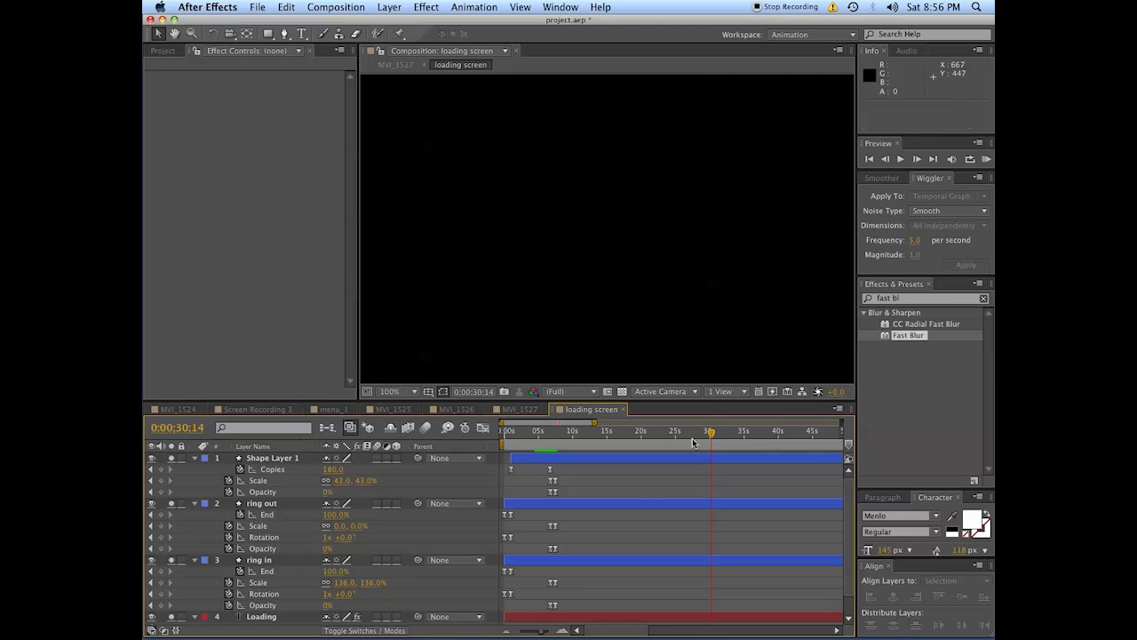
# Open the menu_1 composition and scrub forward to about 0:00:39:43 to examine its menu and video player animation
pyautogui.click(529, 411)
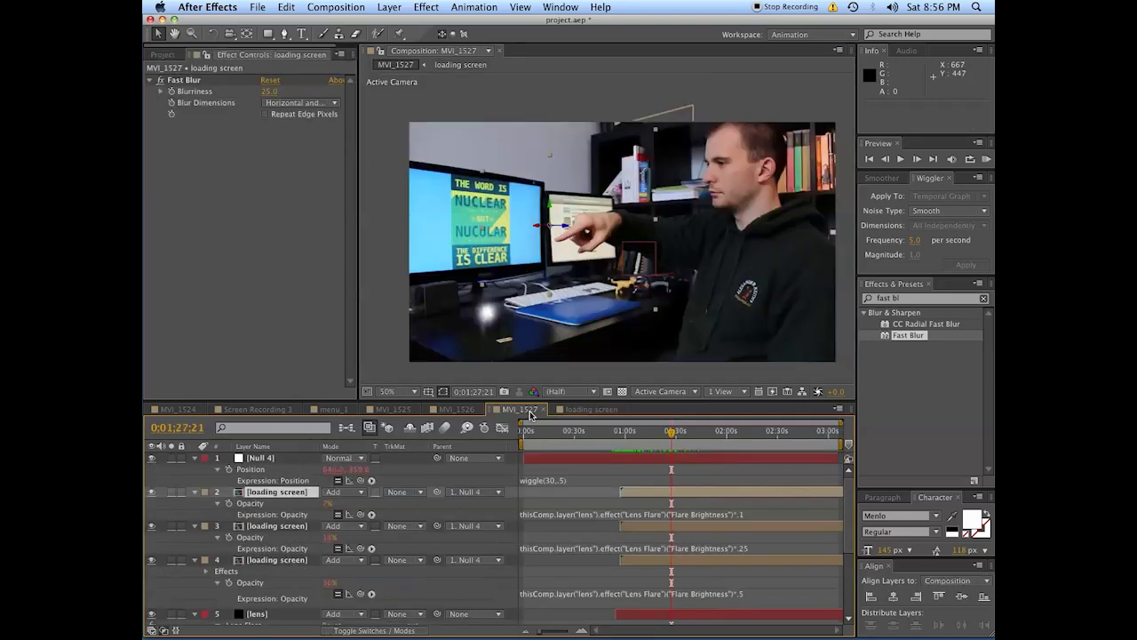
pyautogui.click(331, 408)
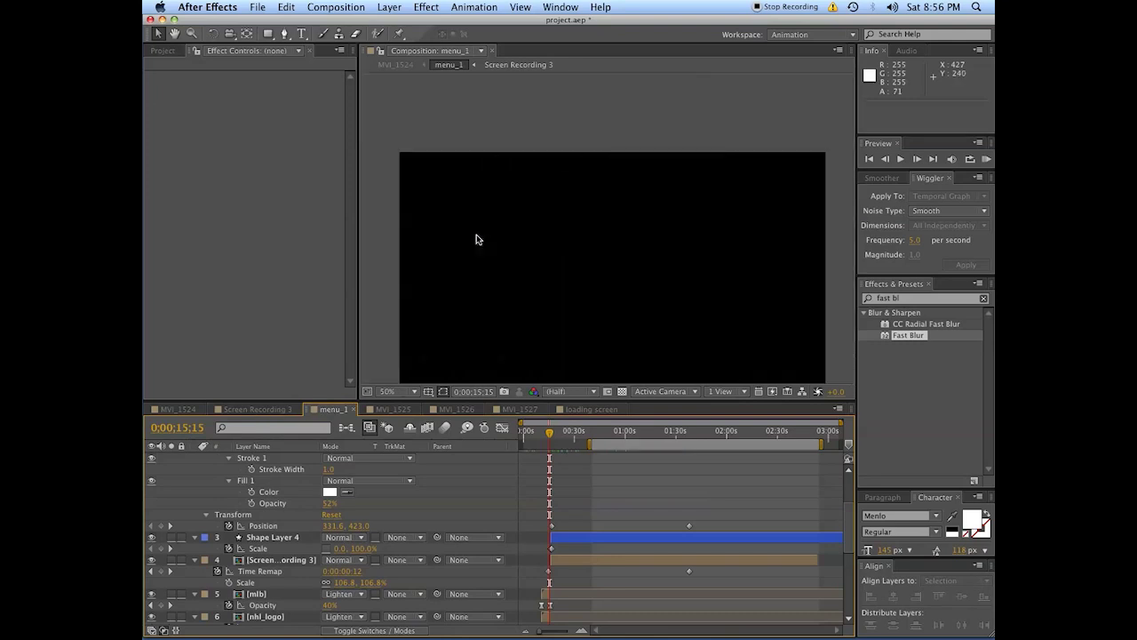
pyautogui.scroll(-2, 659, 277)
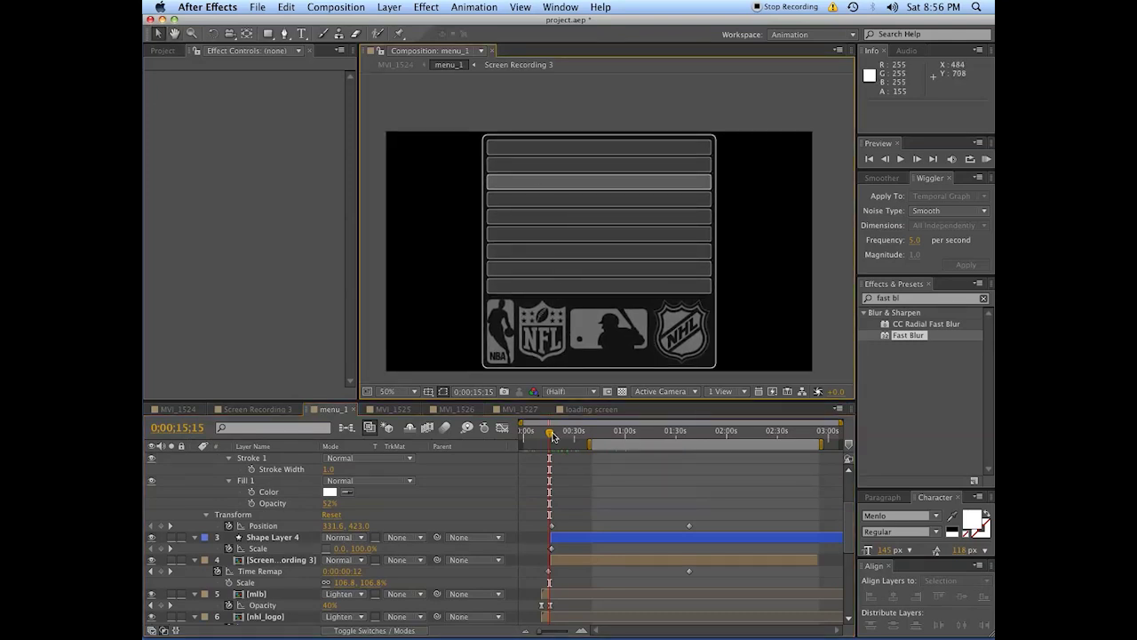
pyautogui.moveTo(550, 438); pyautogui.dragTo(593, 430)
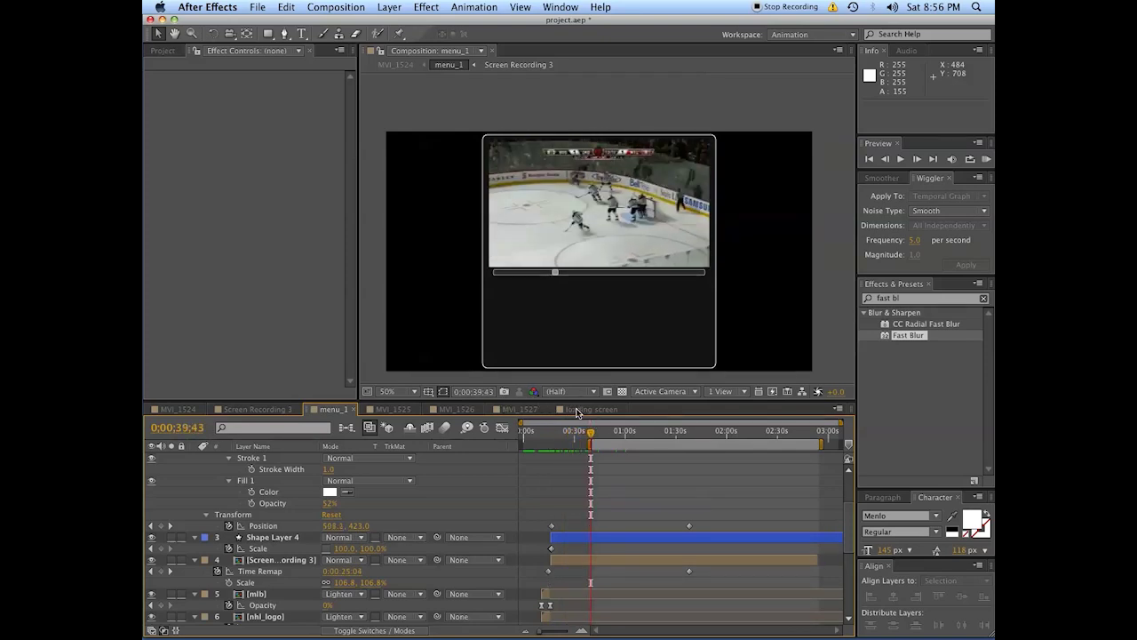
# Scrub MVI_1527 back to about 0:01:01:48 to review the layered loading screens, and open the MVI_1524 composition
pyautogui.click(587, 409)
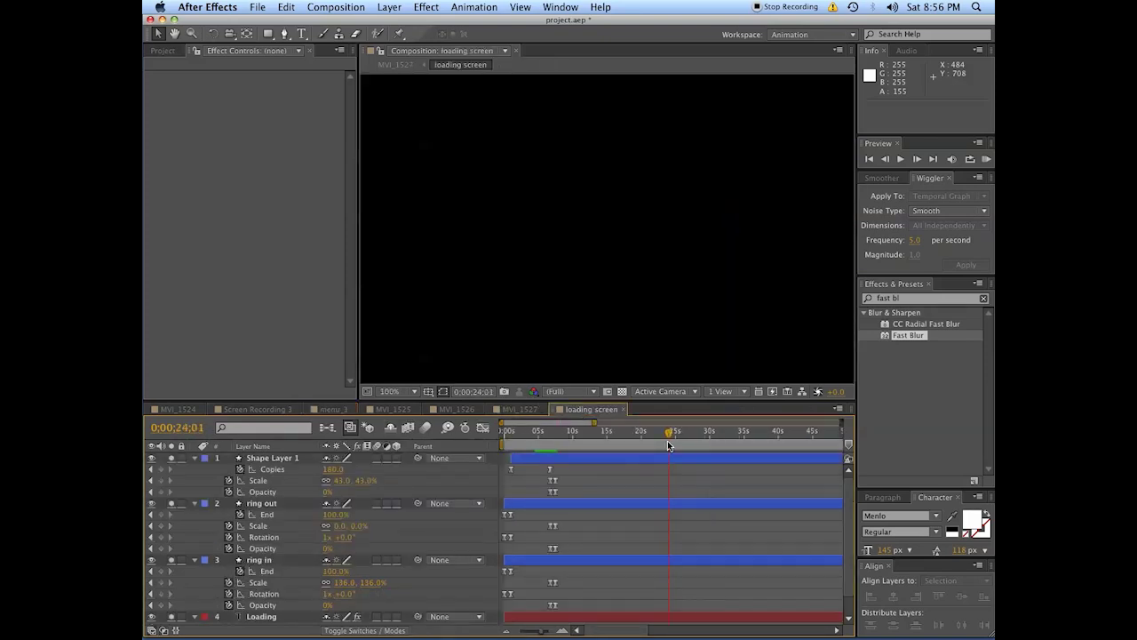
pyautogui.click(516, 410)
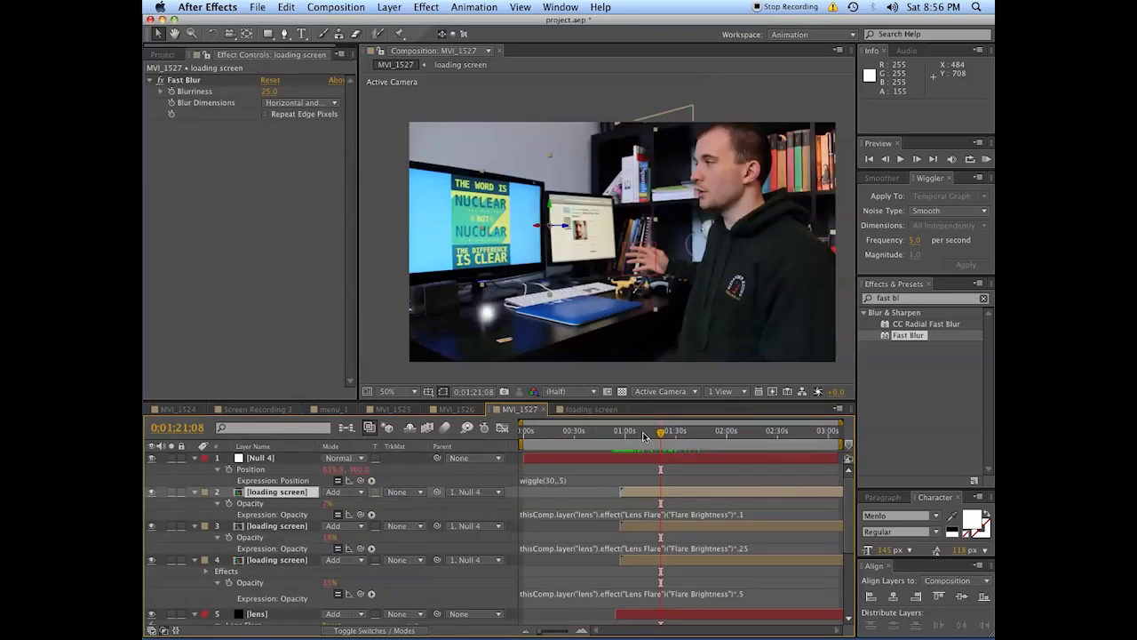
pyautogui.moveTo(660, 434); pyautogui.dragTo(628, 442)
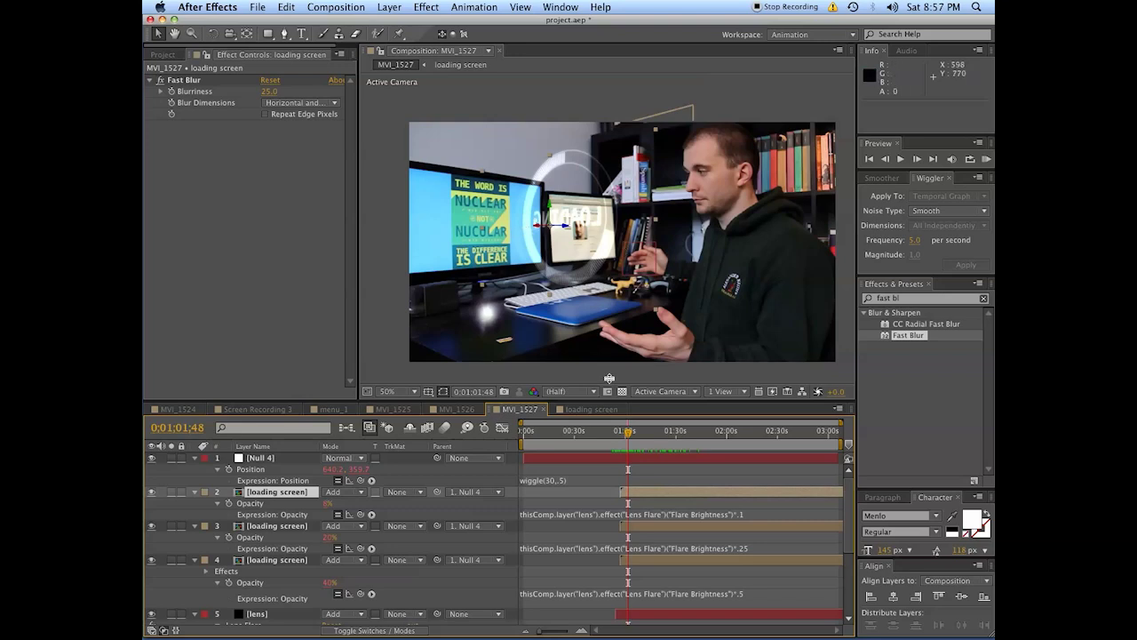
pyautogui.click(175, 410)
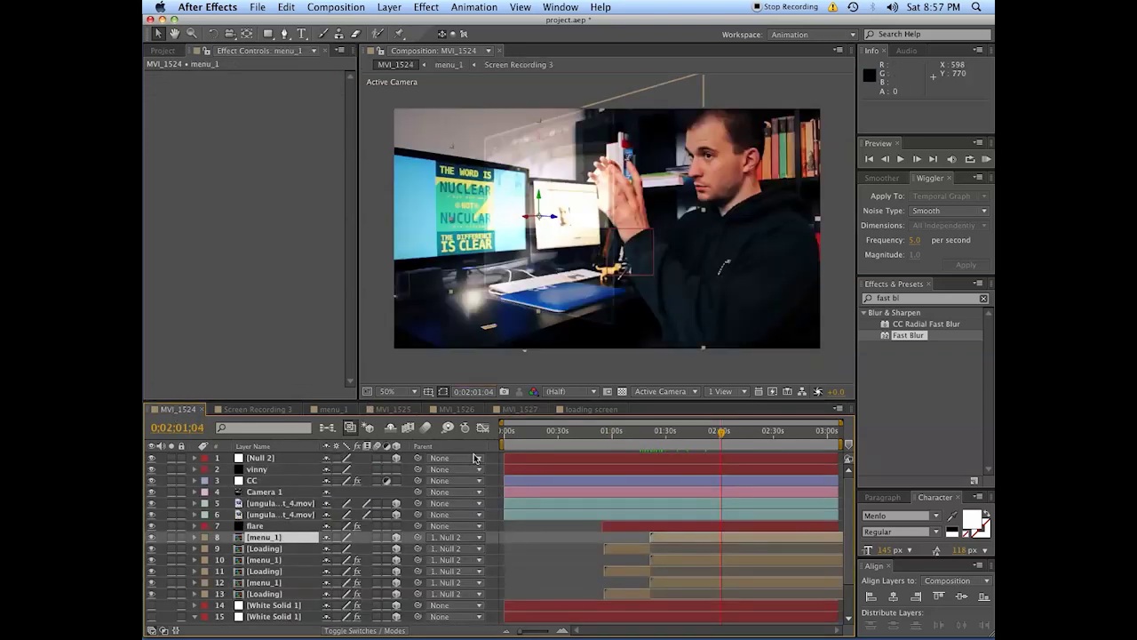